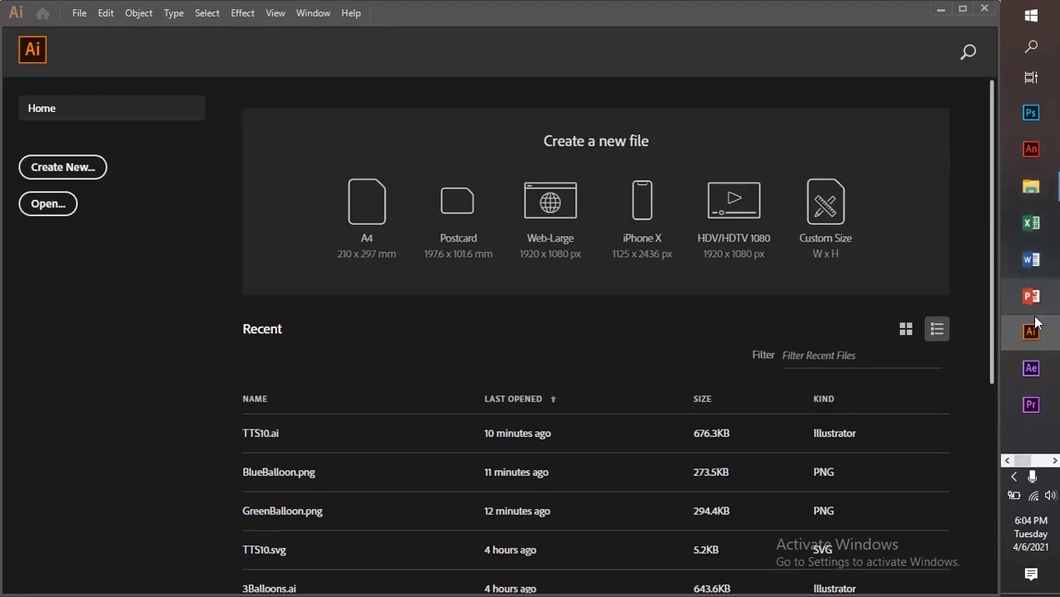
Step: Switch to Adobe Acrobat and view the cover page of the exam paper 9626_s18_qp_04.pdf
left_click(1055, 460)
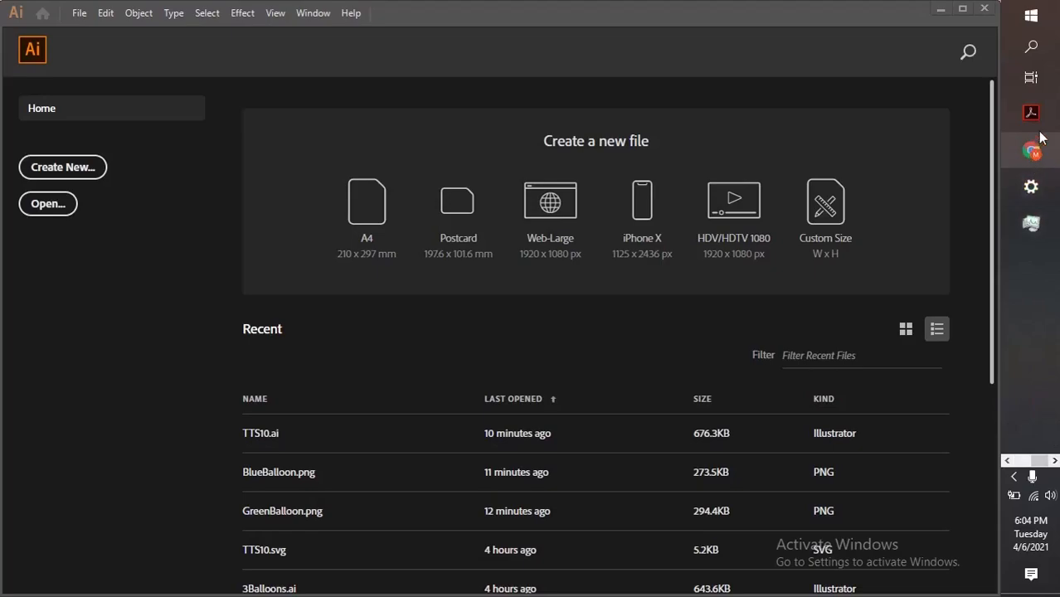
mouse_move(1031, 113)
left_click(885, 186)
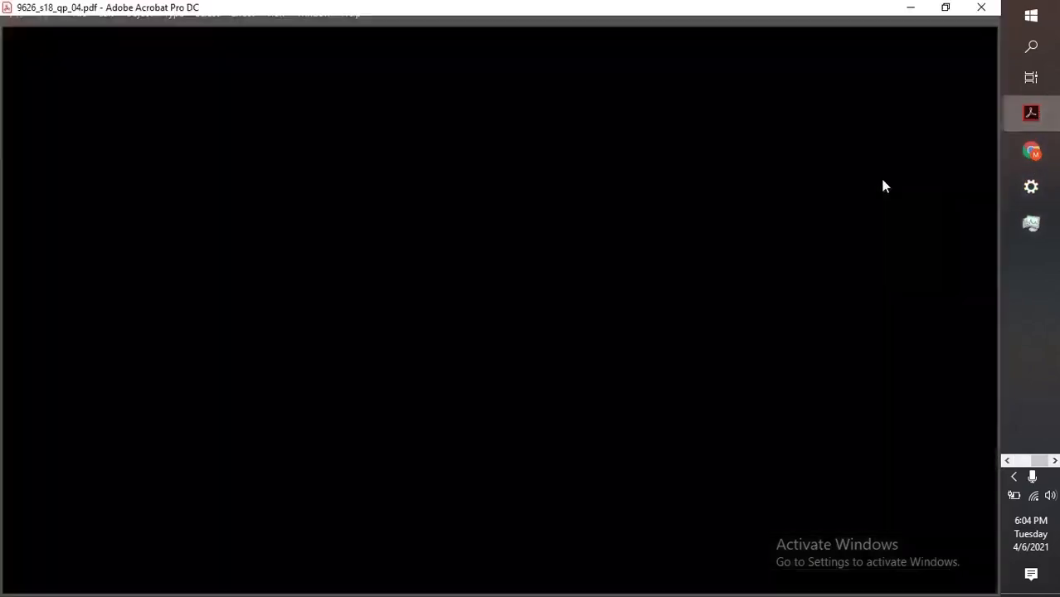
scroll(689, 360, "up", 15)
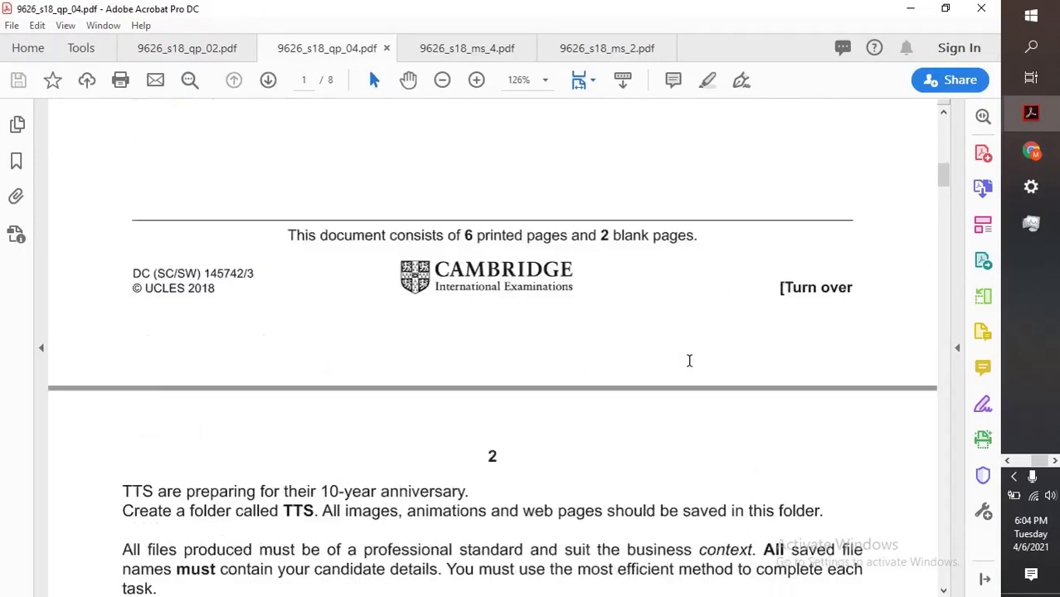
scroll(689, 360, "up", 12)
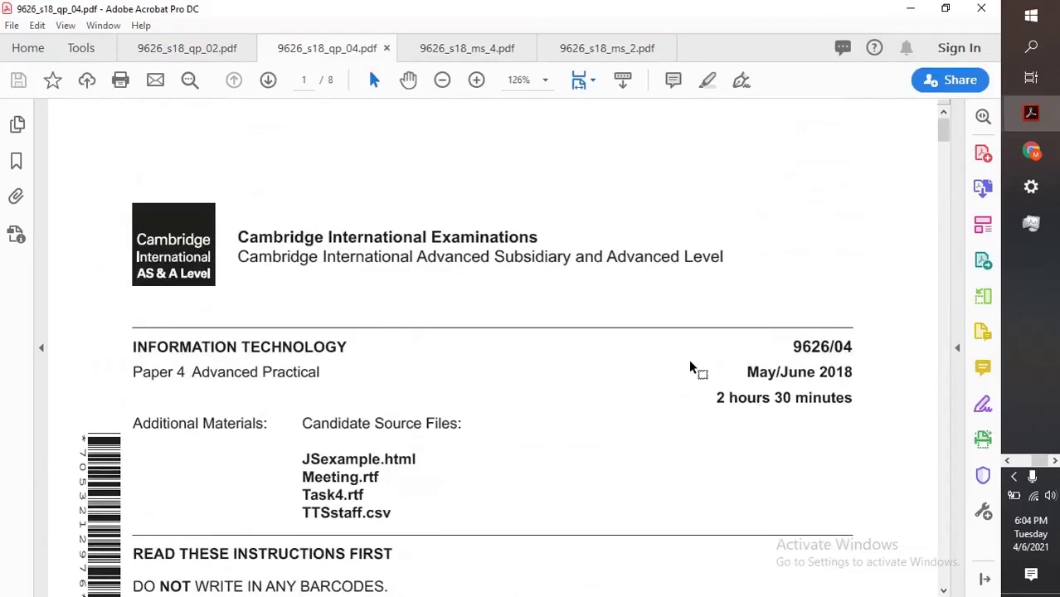
scroll(690, 363, "down", 3)
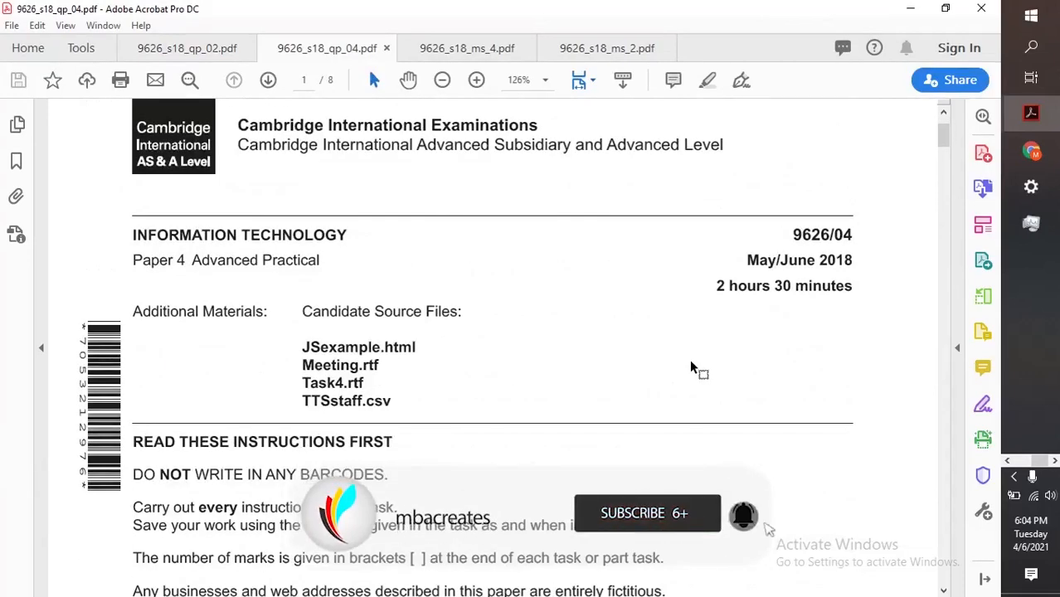
scroll(684, 367, "up", 1)
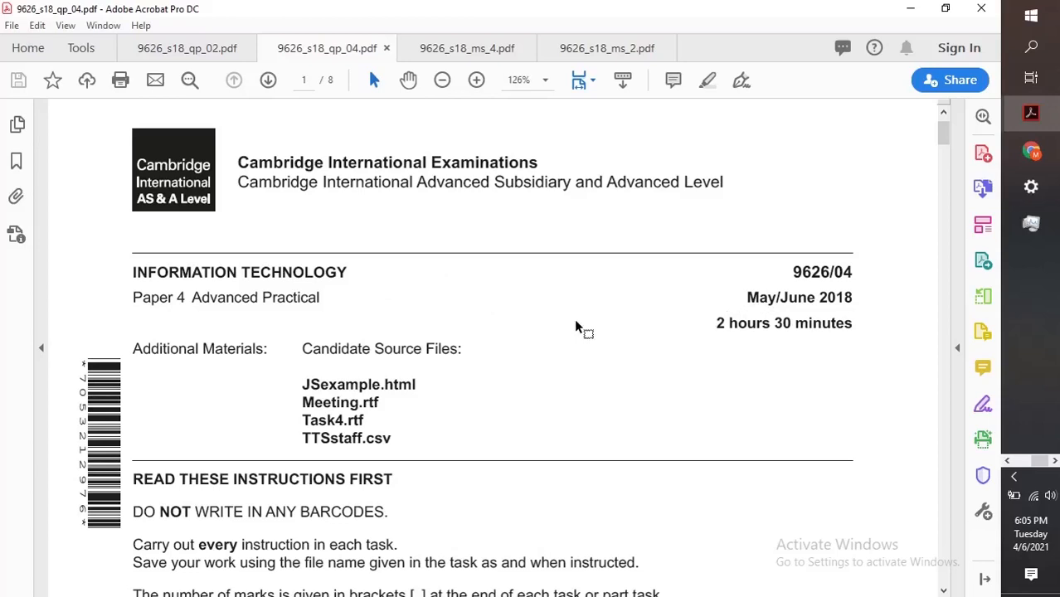
Step: Read through the exam paper from the cover instructions to the balloon image tasks and the balloon animation task
scroll(575, 326, "down", 5)
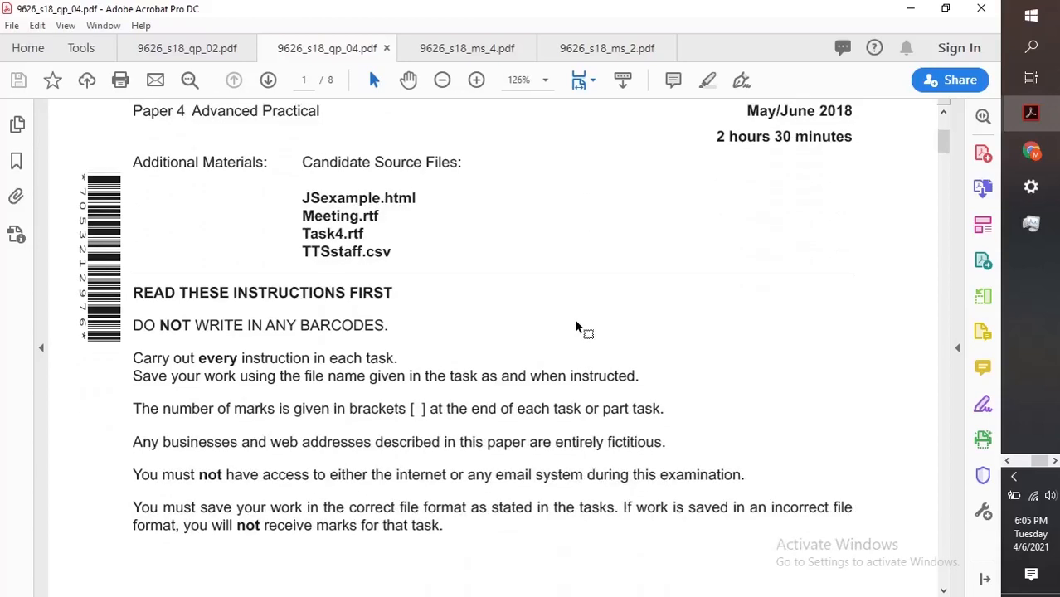
scroll(576, 326, "down", 9)
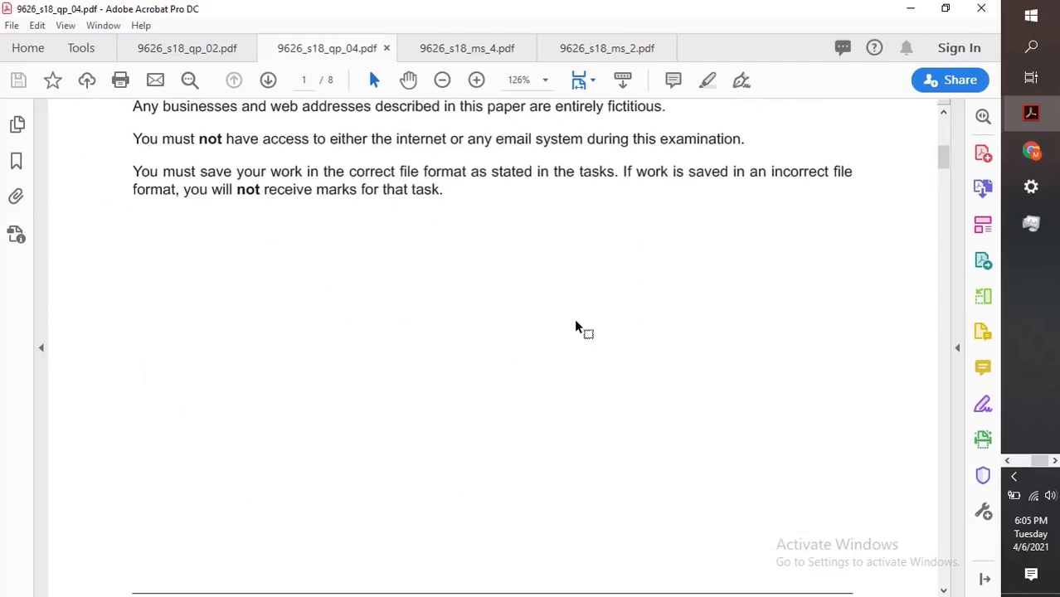
scroll(576, 326, "down", 18)
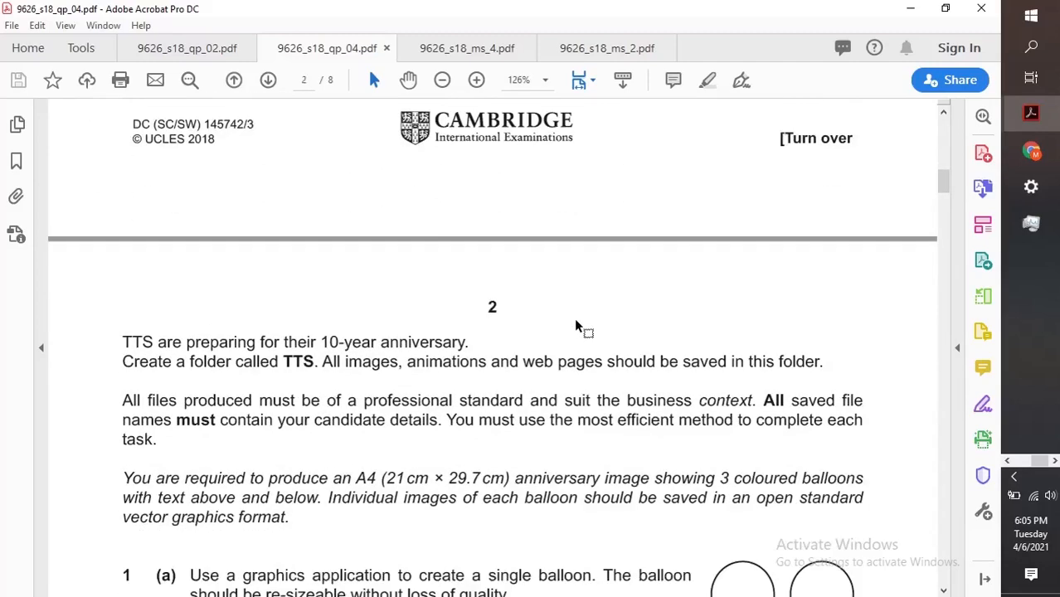
scroll(574, 318, "down", 5)
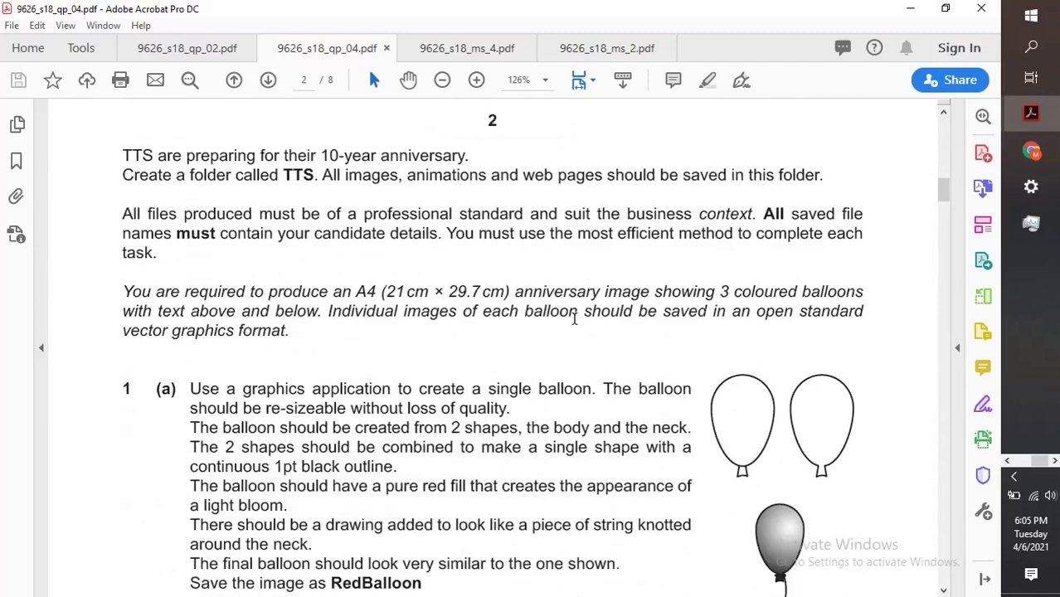
scroll(574, 318, "down", 2)
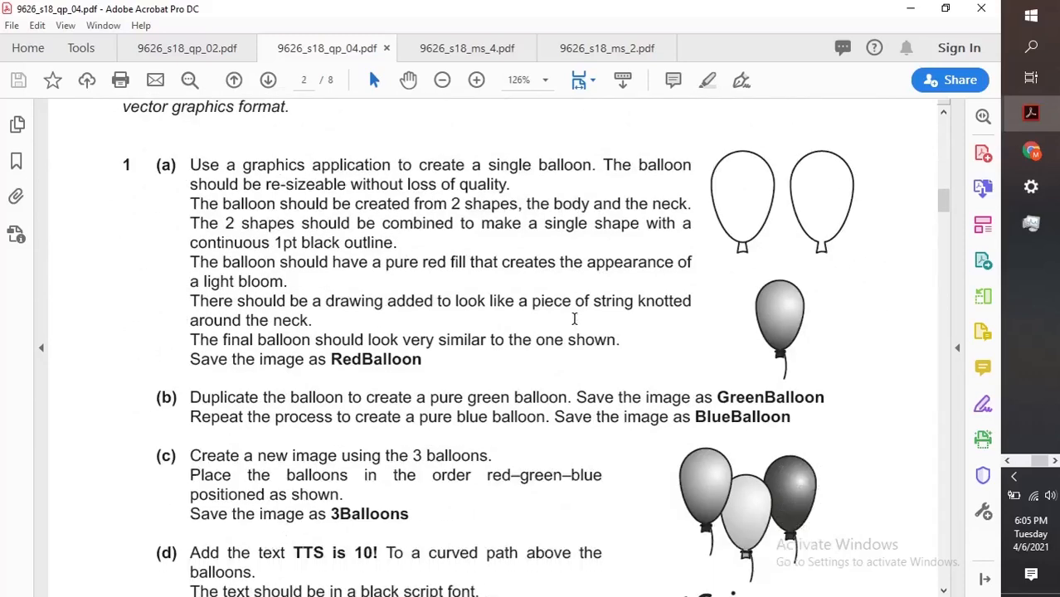
scroll(574, 318, "down", 10)
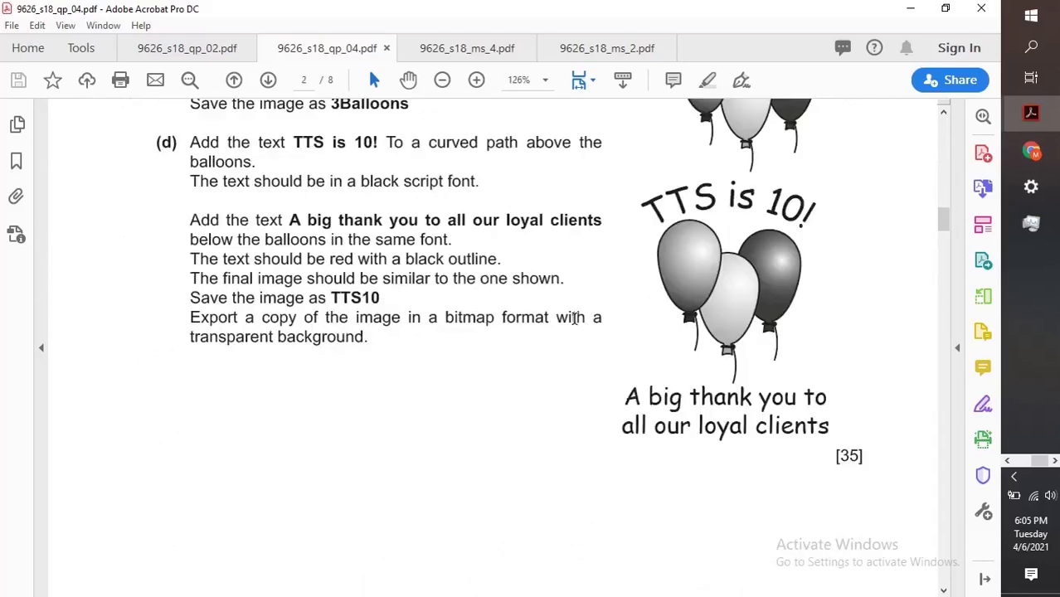
scroll(573, 317, "down", 12)
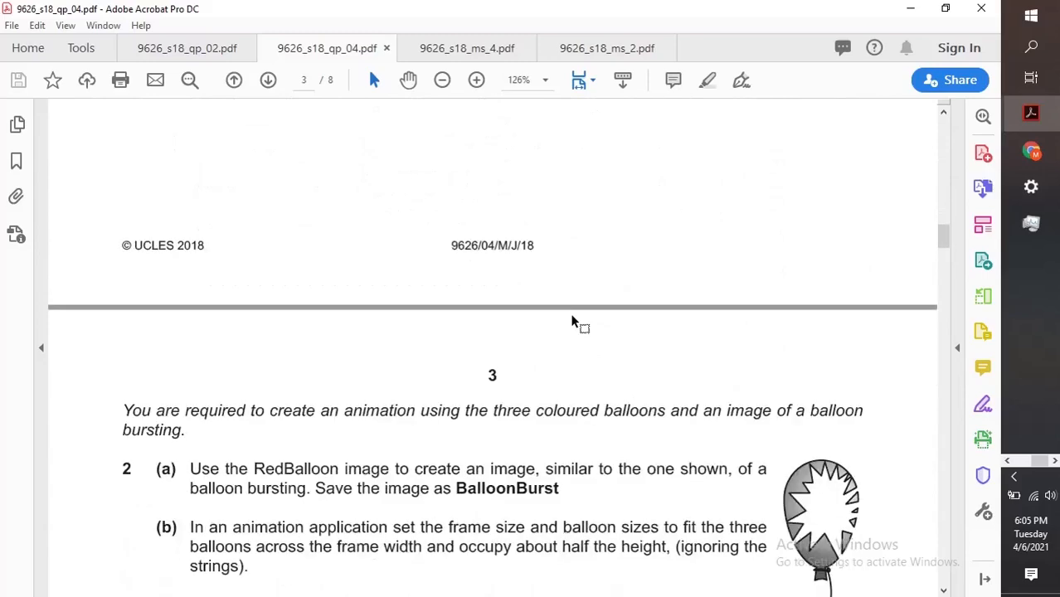
scroll(571, 316, "down", 6)
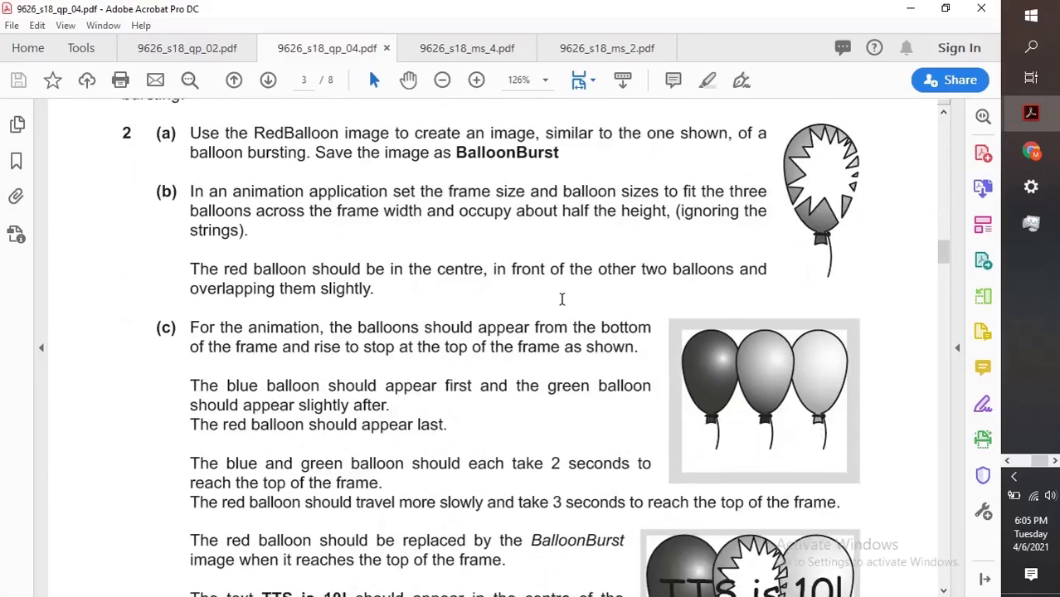
Step: Go back to page 2 and examine the TTS anniversary brief and the balloon requirements of task 1
scroll(565, 299, "up", 20)
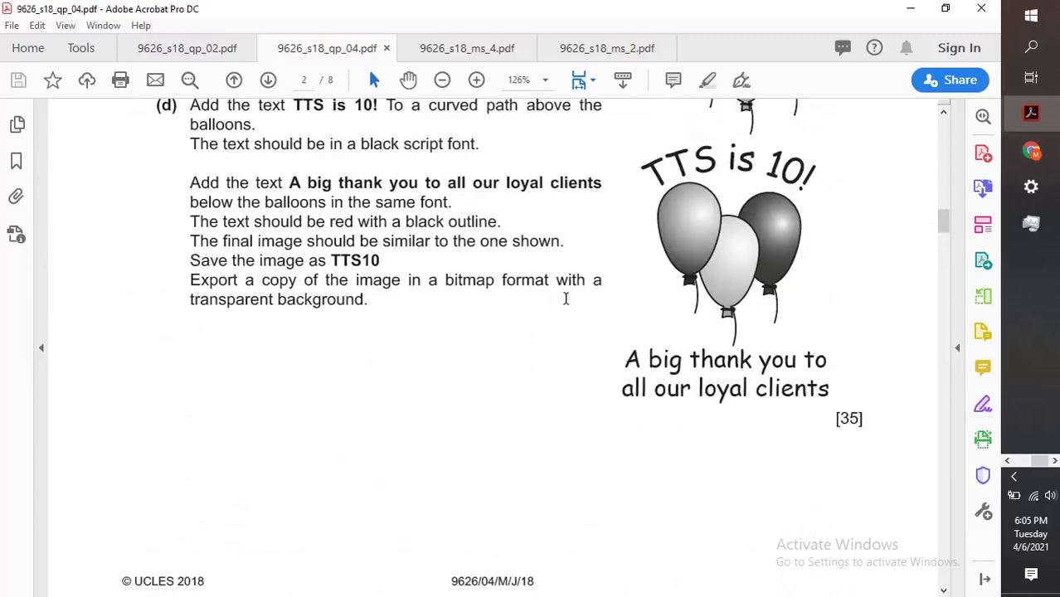
scroll(566, 294, "up", 9)
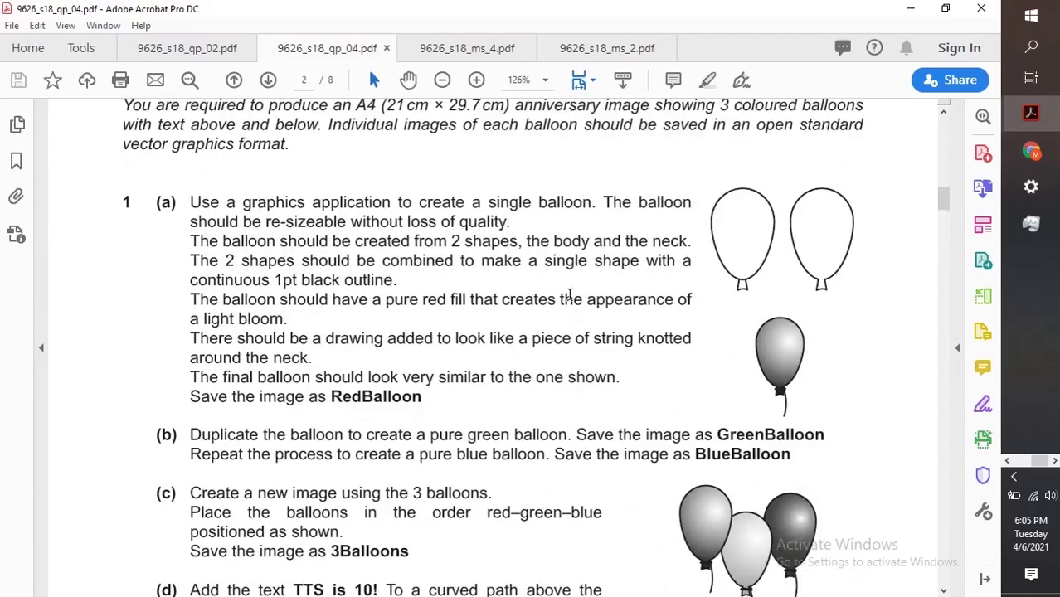
scroll(570, 295, "up", 3)
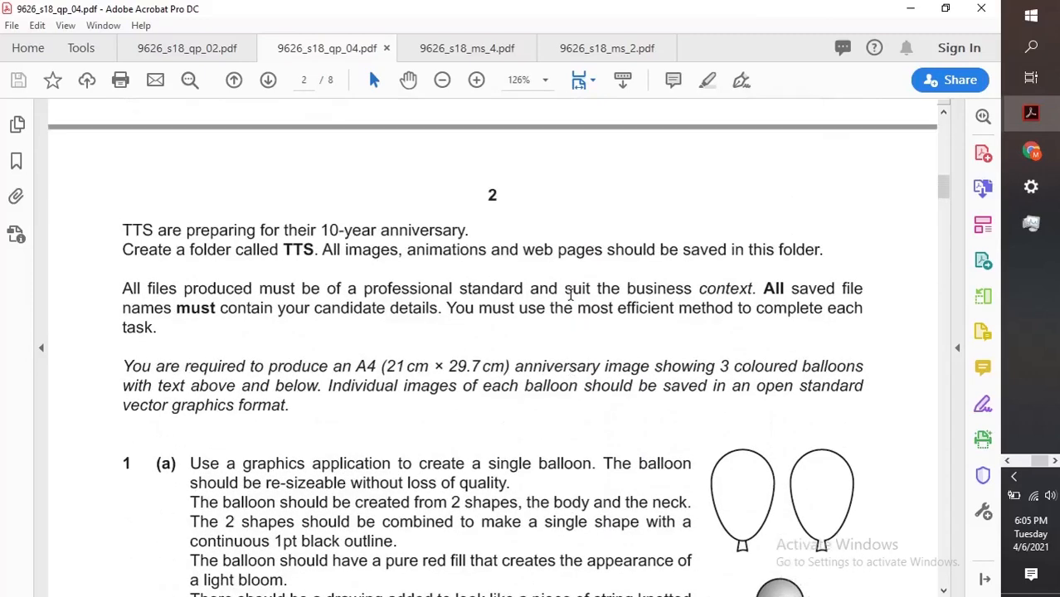
scroll(570, 294, "down", 1)
scroll(570, 294, "down", 2)
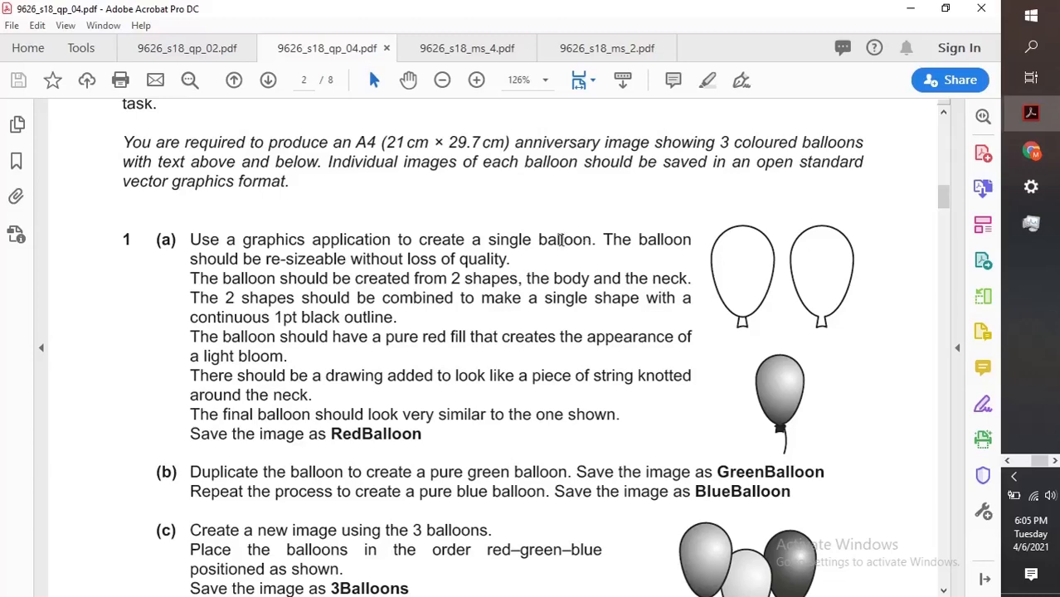
scroll(565, 240, "up", 5)
scroll(569, 249, "up", 1)
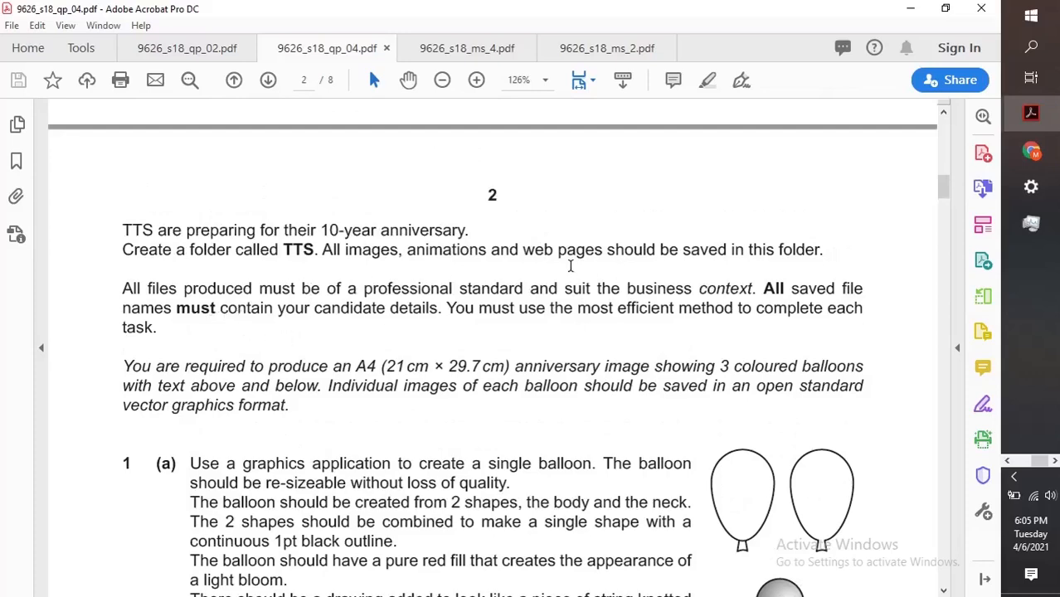
scroll(572, 264, "up", 3)
scroll(571, 269, "down", 2)
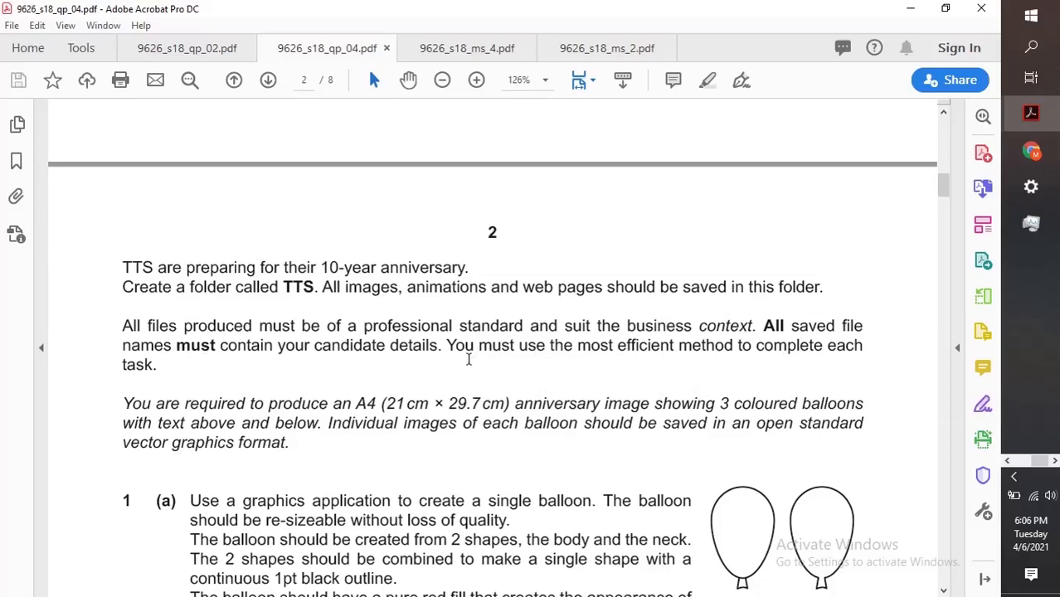
scroll(146, 383, "down", 2)
scroll(314, 340, "down", 1)
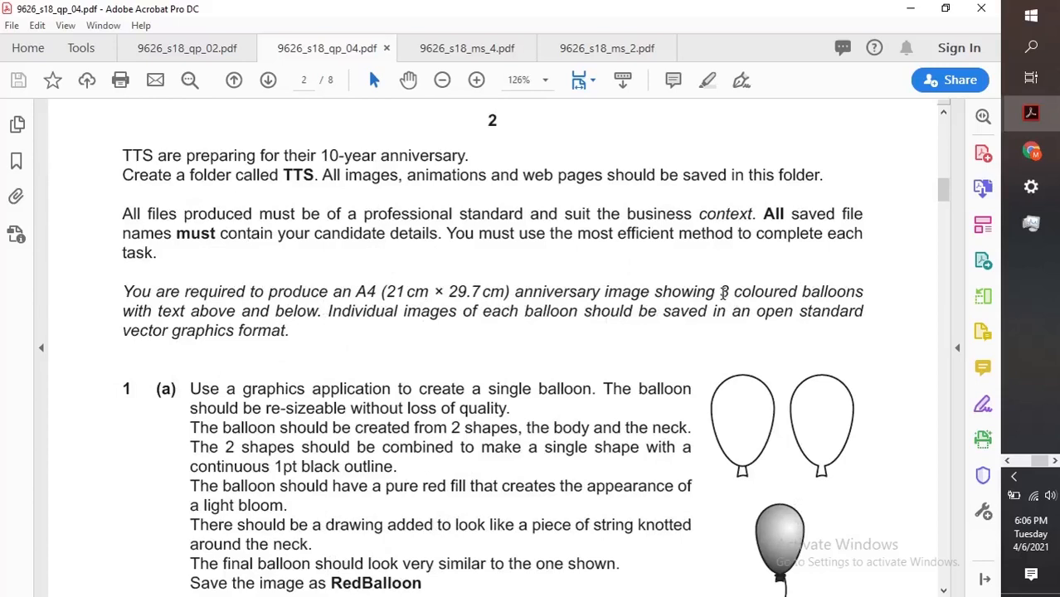
Step: Select the brief's key phrases in turn: "3 coloured balloons", the individual balloon images requirement and "vector graphics format"
left_click_drag(720, 292, 855, 294)
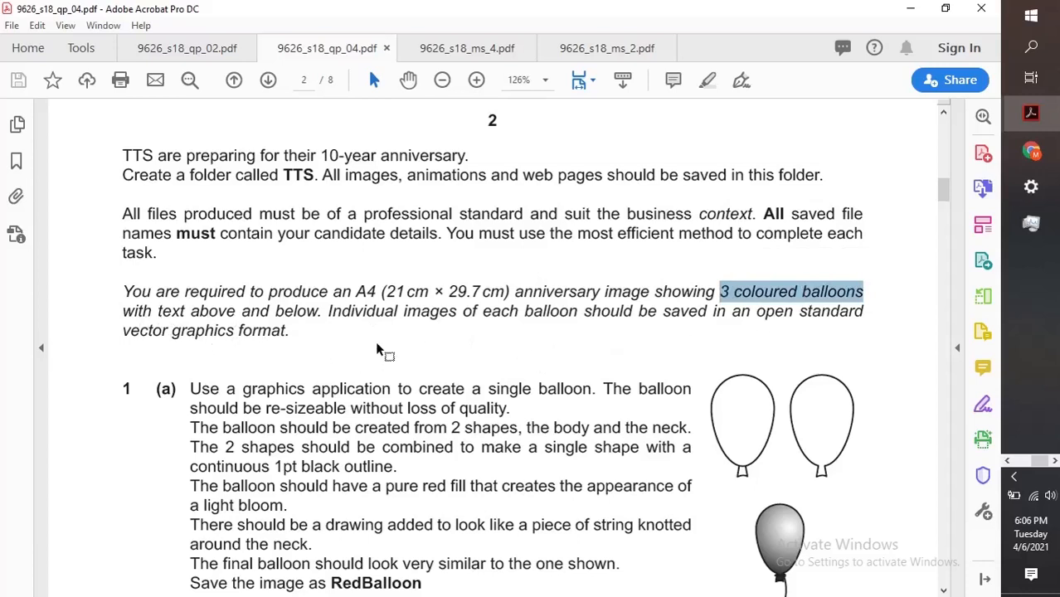
scroll(378, 336, "down", 4)
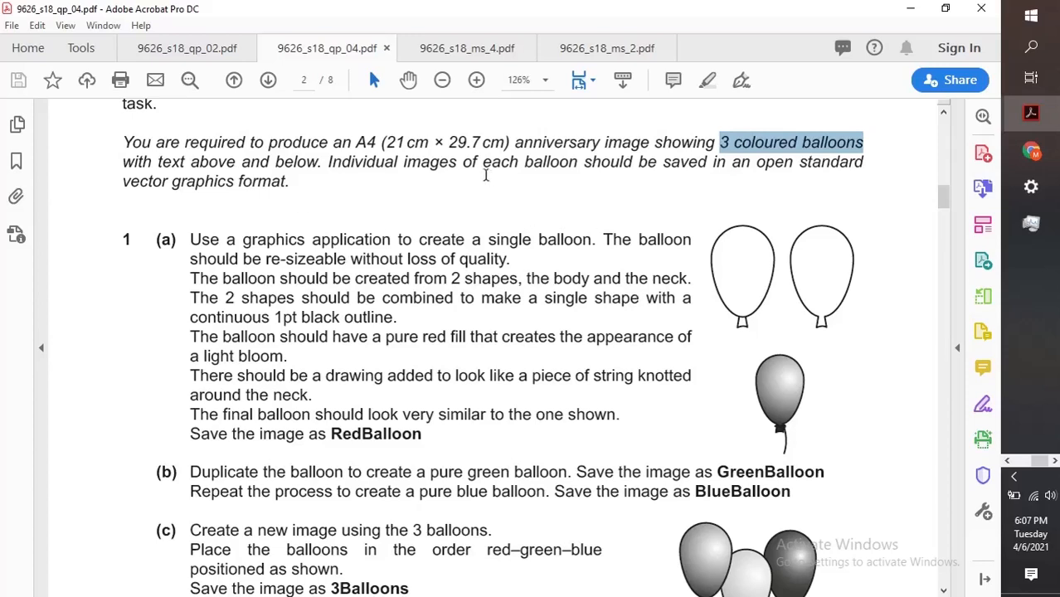
left_click_drag(329, 161, 815, 176)
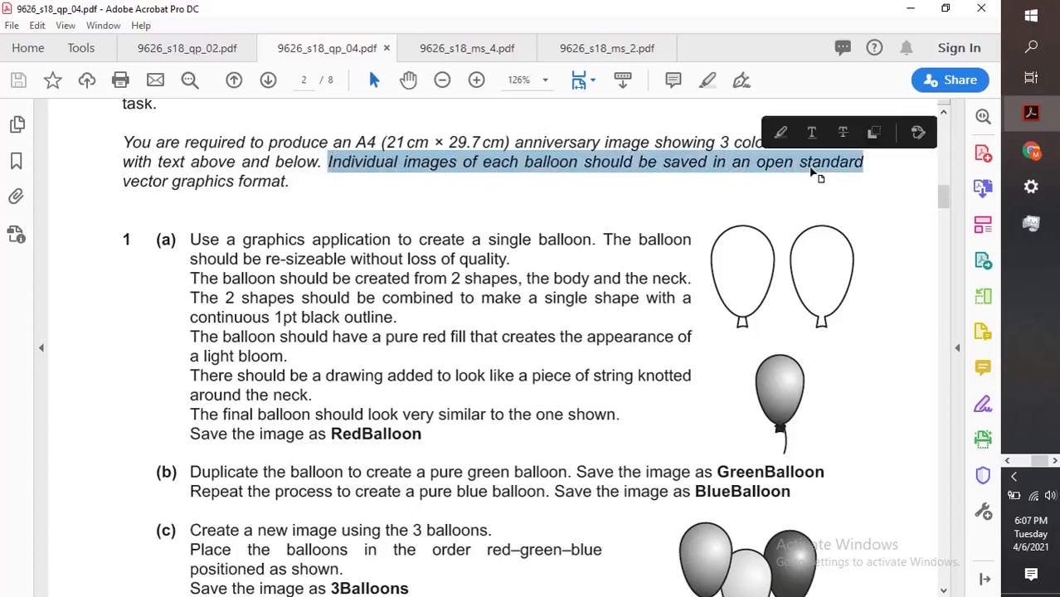
left_click_drag(801, 165, 863, 176)
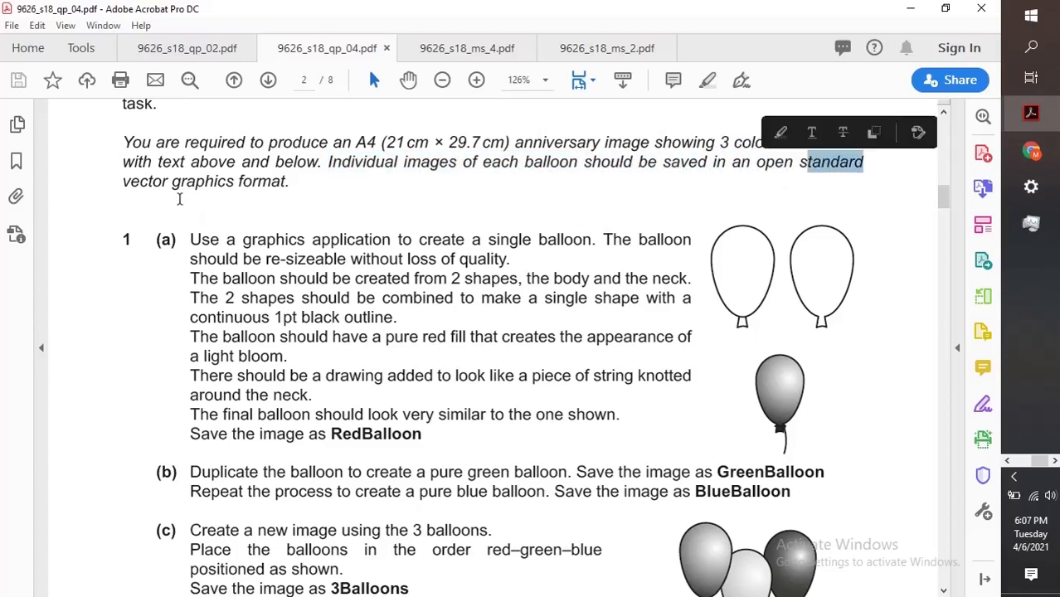
left_click_drag(124, 183, 288, 184)
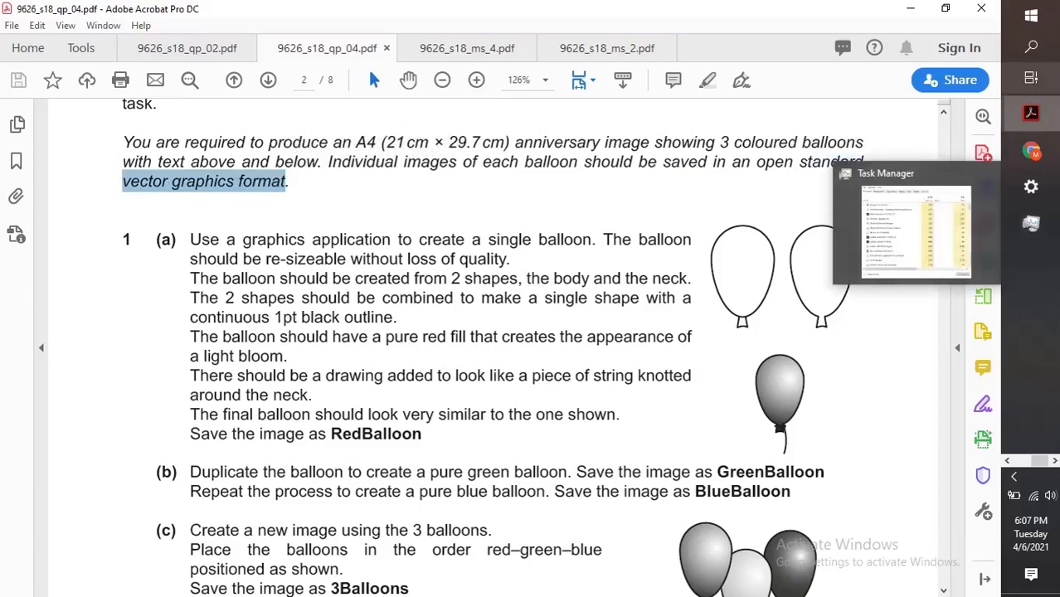
Step: Switch from the exam paper to the Adobe Illustrator home screen
left_click(1031, 79)
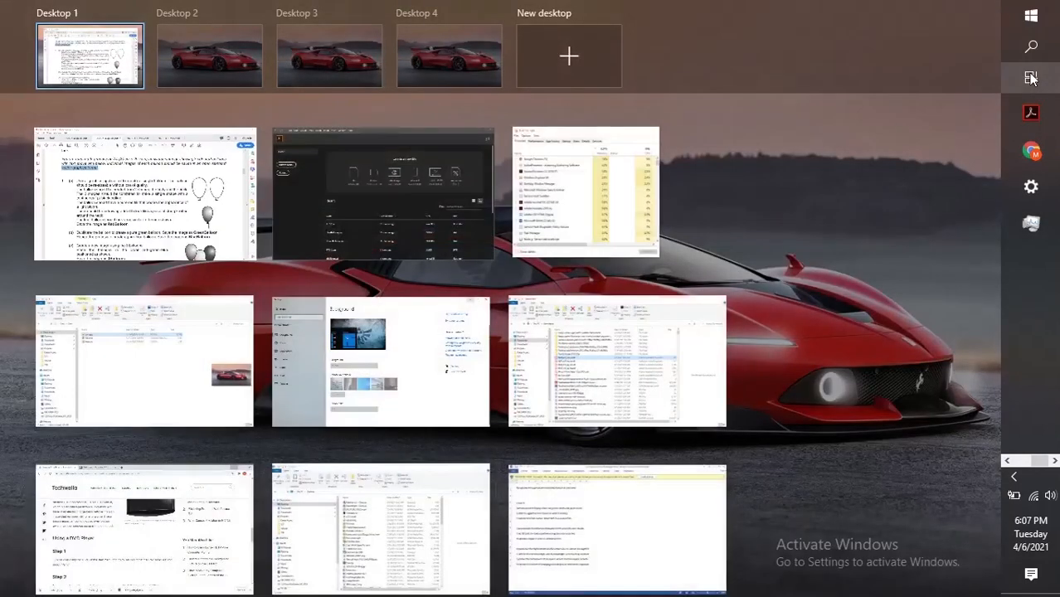
left_click(461, 204)
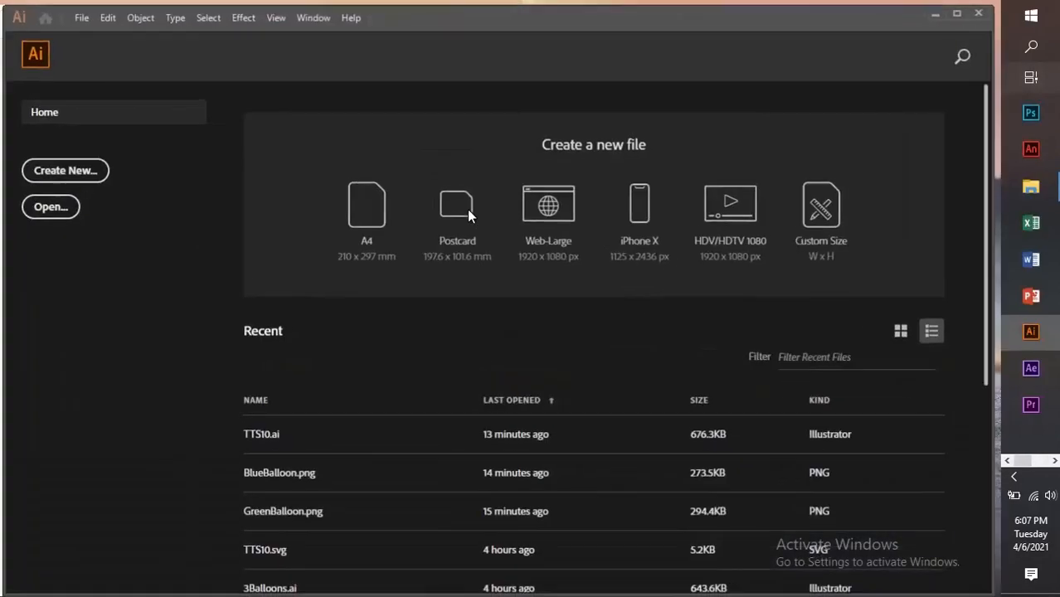
left_click(1037, 85)
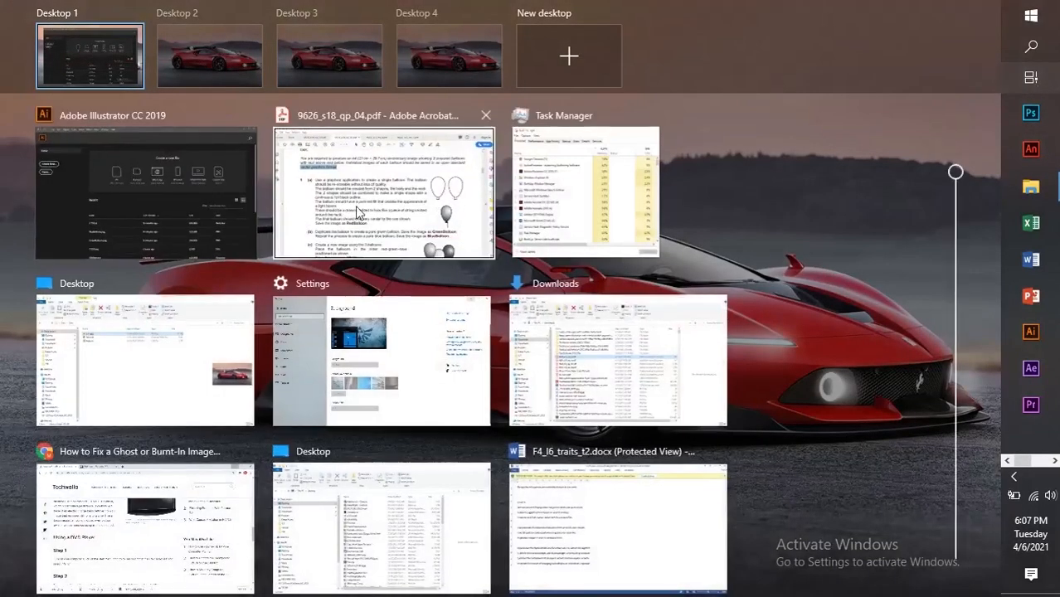
left_click(355, 205)
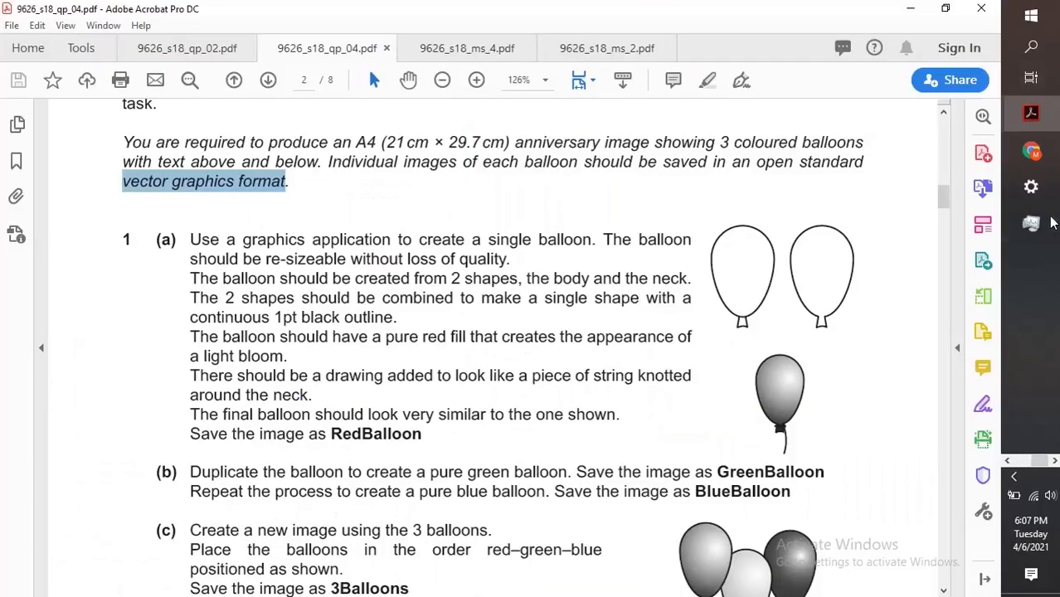
left_click(1031, 77)
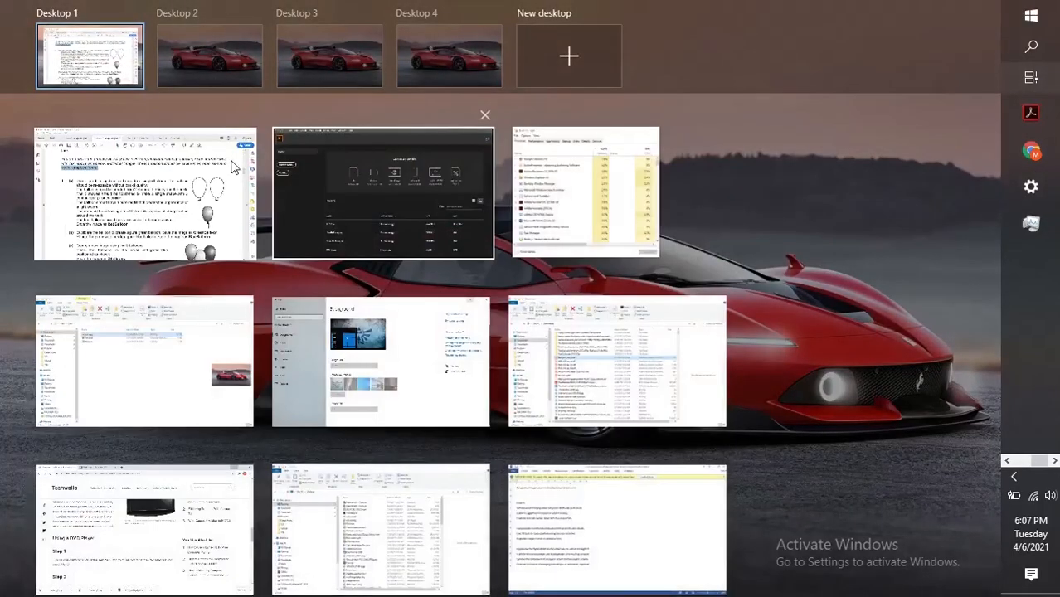
left_click(355, 177)
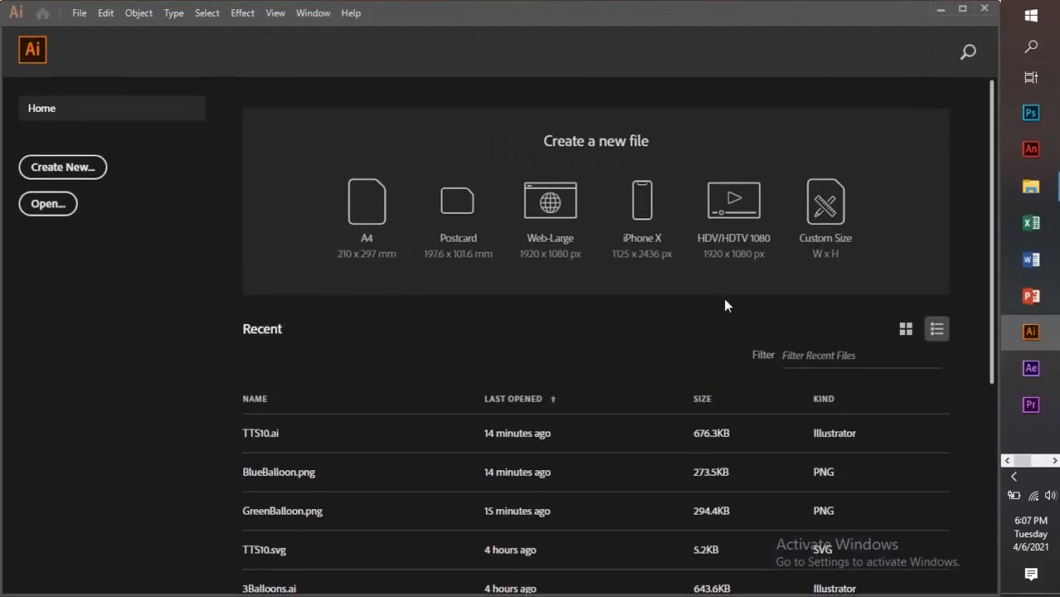
Step: Switch back to the exam paper in Adobe Acrobat and select the phrase "continuous 1pt black outline." in task 1(a)
left_click(1031, 77)
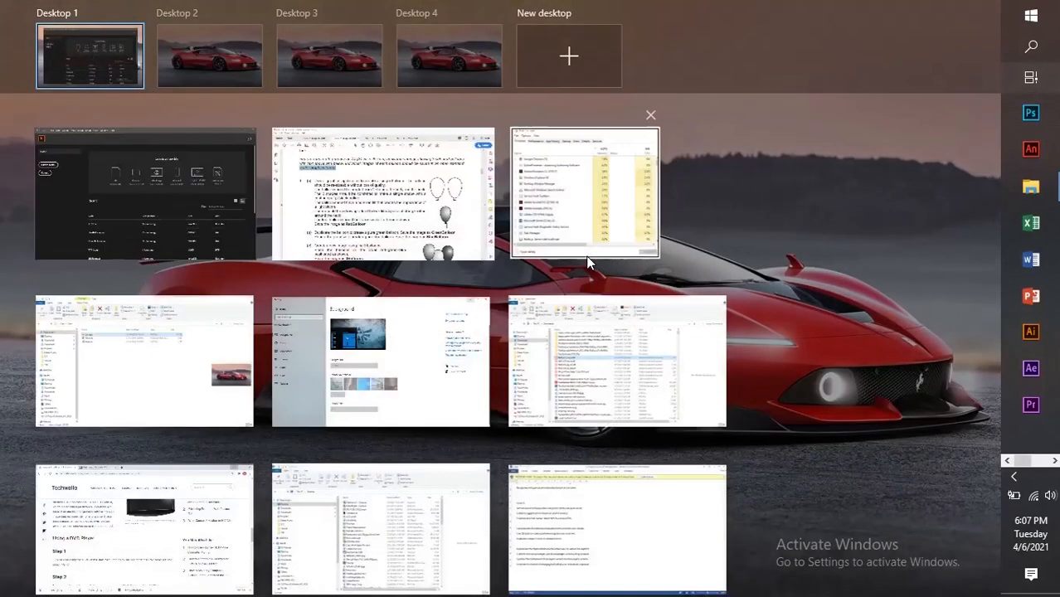
left_click(399, 203)
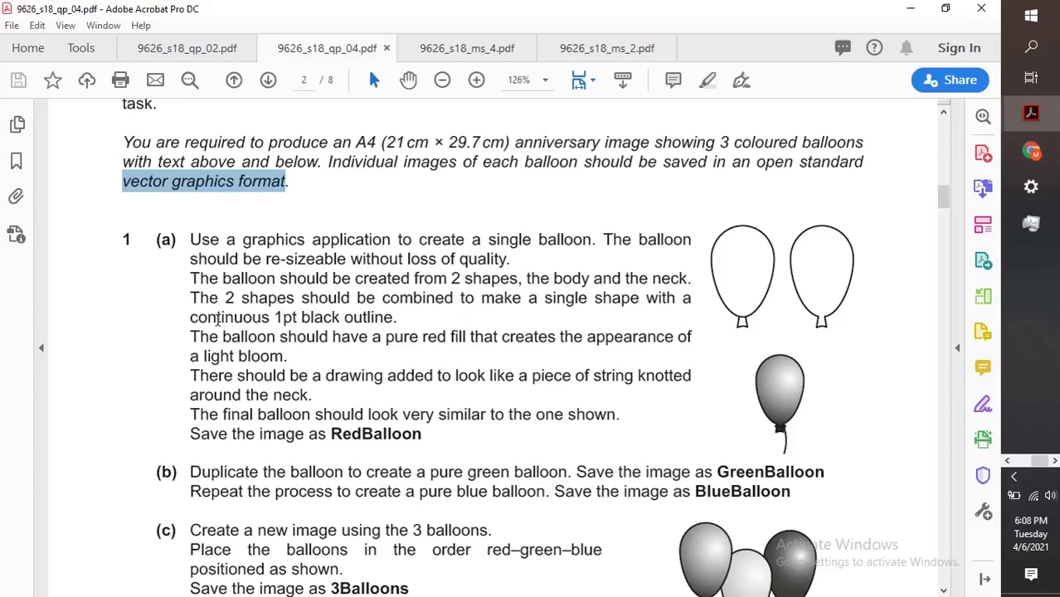
left_click_drag(188, 317, 424, 324)
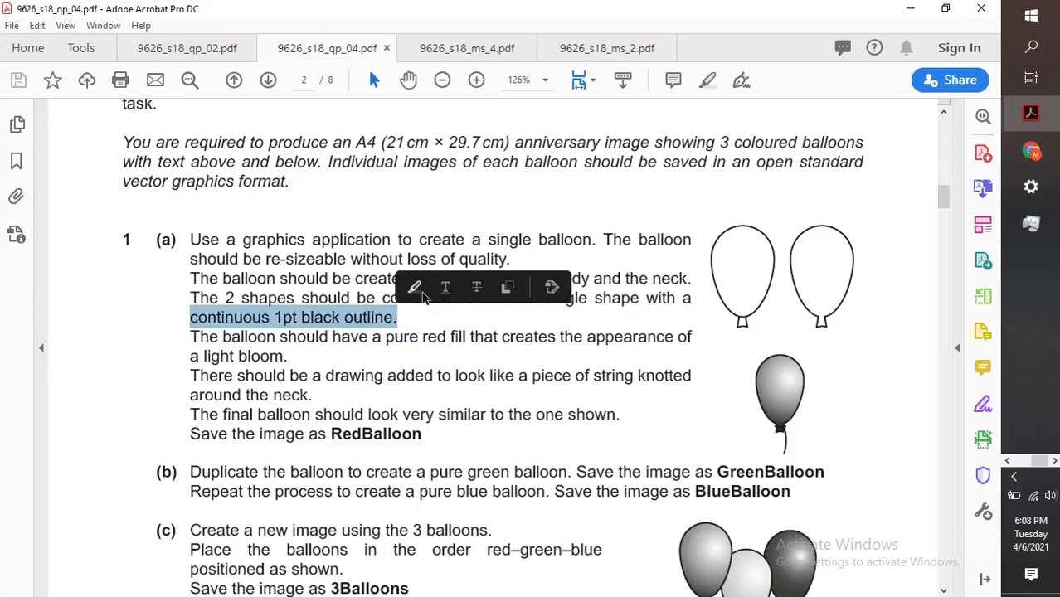
Step: Highlight "continuous 1pt black outline.", "The balloon should be created from 2 shapes" and "body and the neck." in task 1(a)
left_click(392, 369)
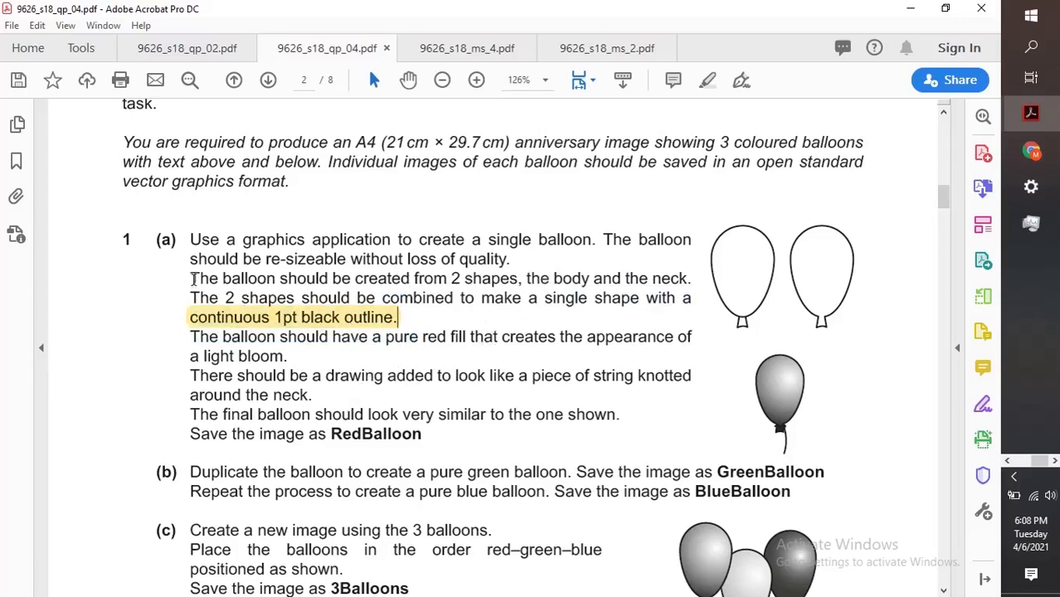
mouse_move(192, 279)
left_mouse_down()
mouse_move(514, 282)
mouse_move(501, 290)
left_mouse_up()
left_click(512, 248)
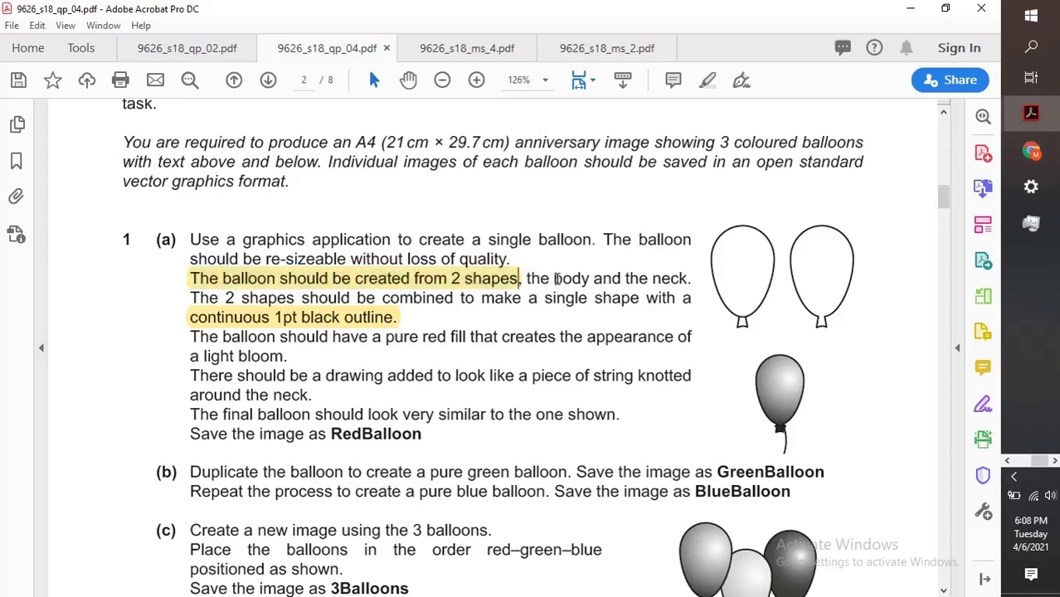
left_click_drag(554, 279, 690, 280)
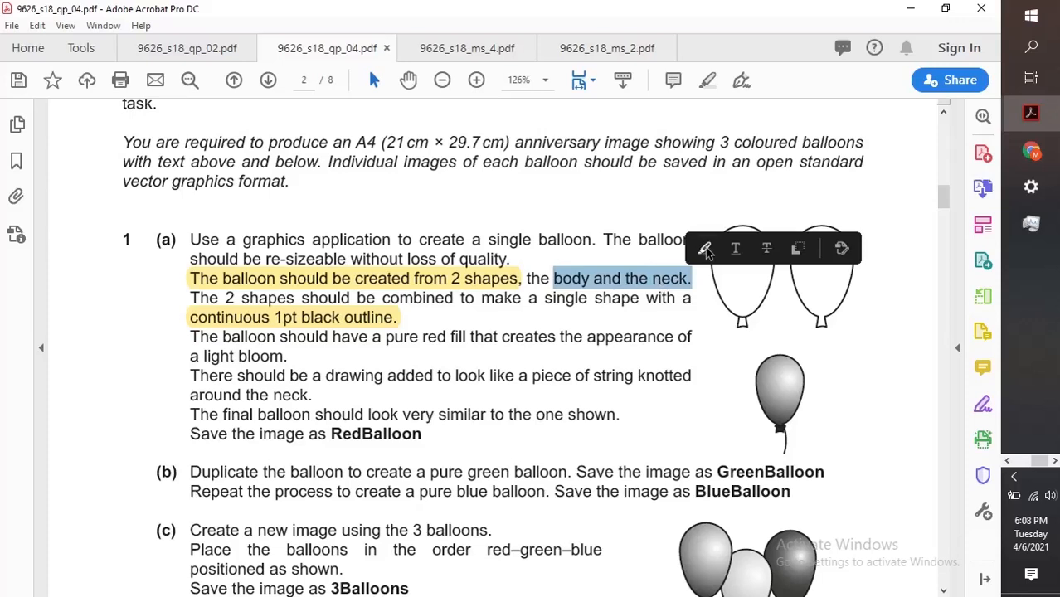
left_click(704, 248)
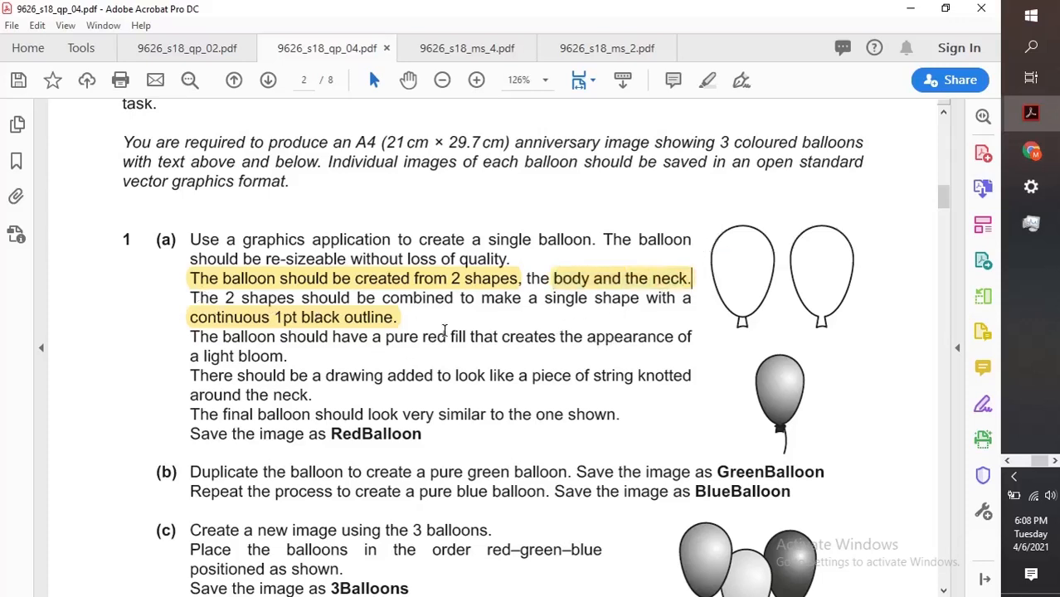
scroll(445, 330, "down", 1)
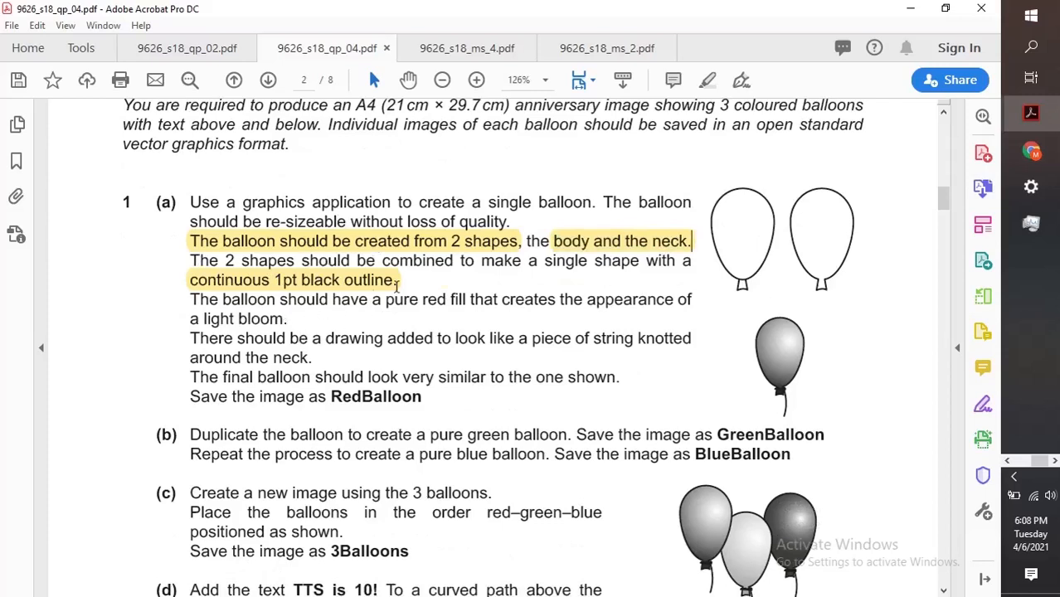
Step: Switch to Desktop 2 and create a new folder named TTS on the desktop
left_click(1032, 80)
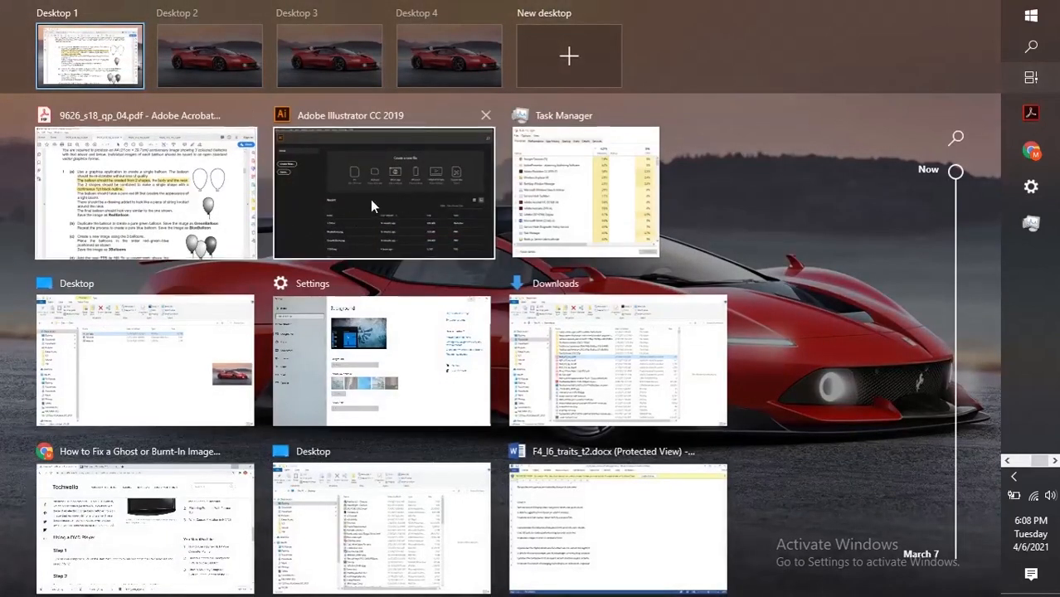
left_click(247, 70)
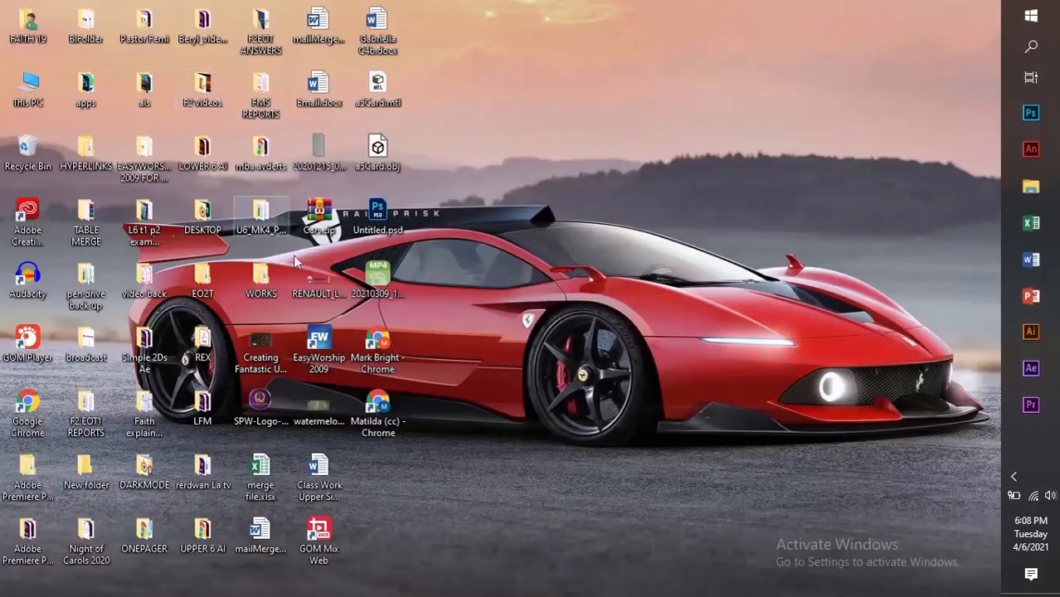
right_click(592, 116)
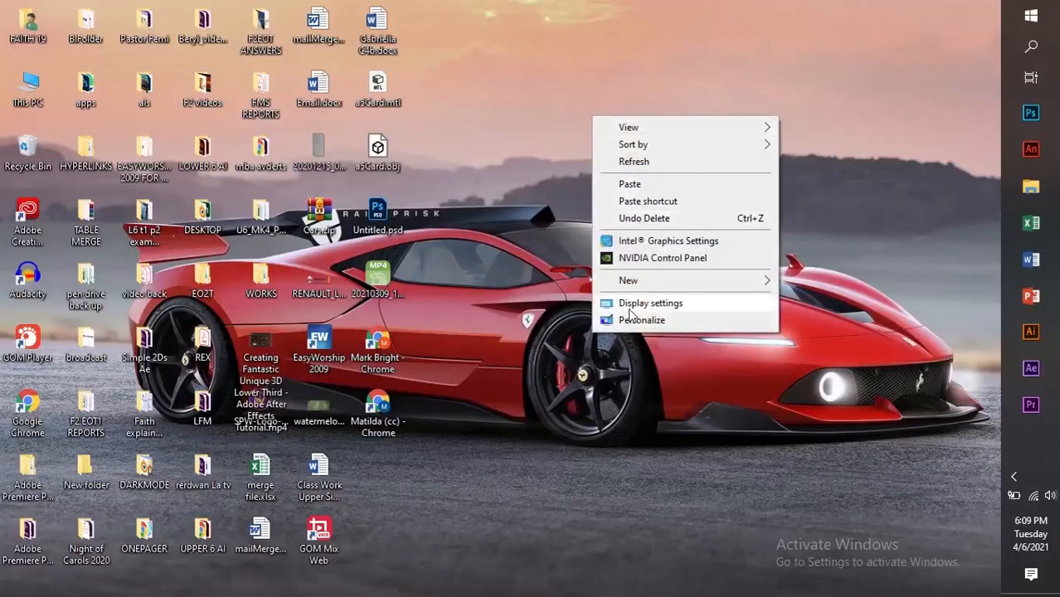
mouse_move(650, 284)
left_click(795, 283)
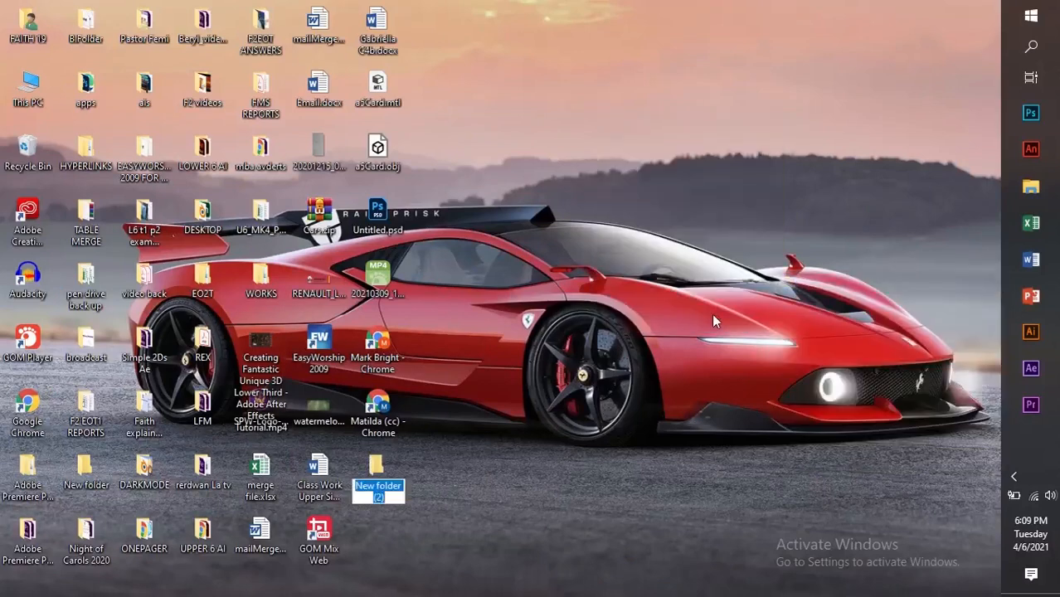
type("TTS")
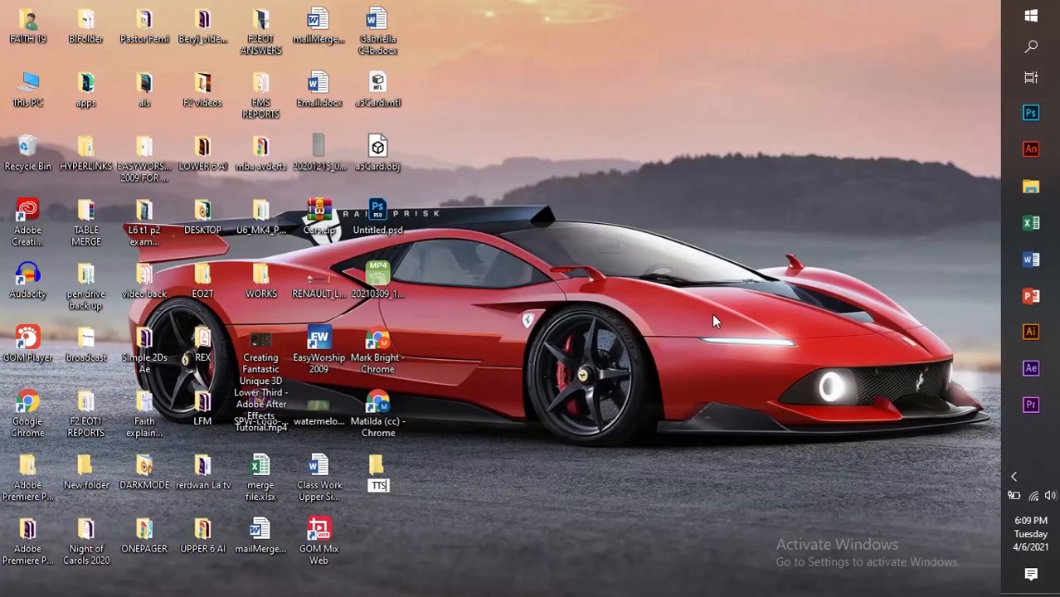
key("Return")
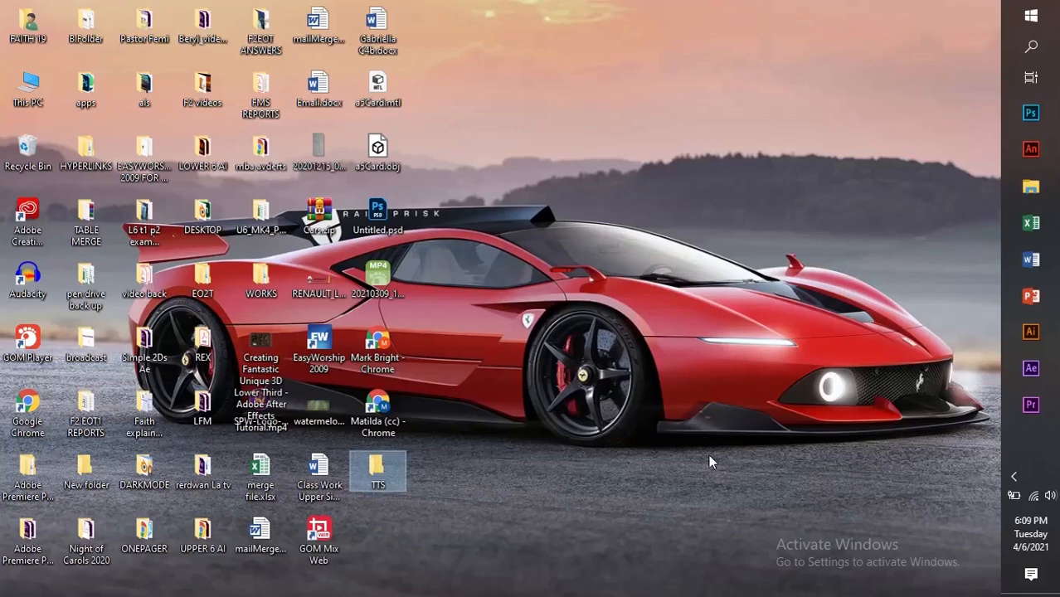
Step: Switch to the Adobe Illustrator window on Desktop 1 and create a new file from the A4 (210 x 297 mm) preset
left_click(1031, 78)
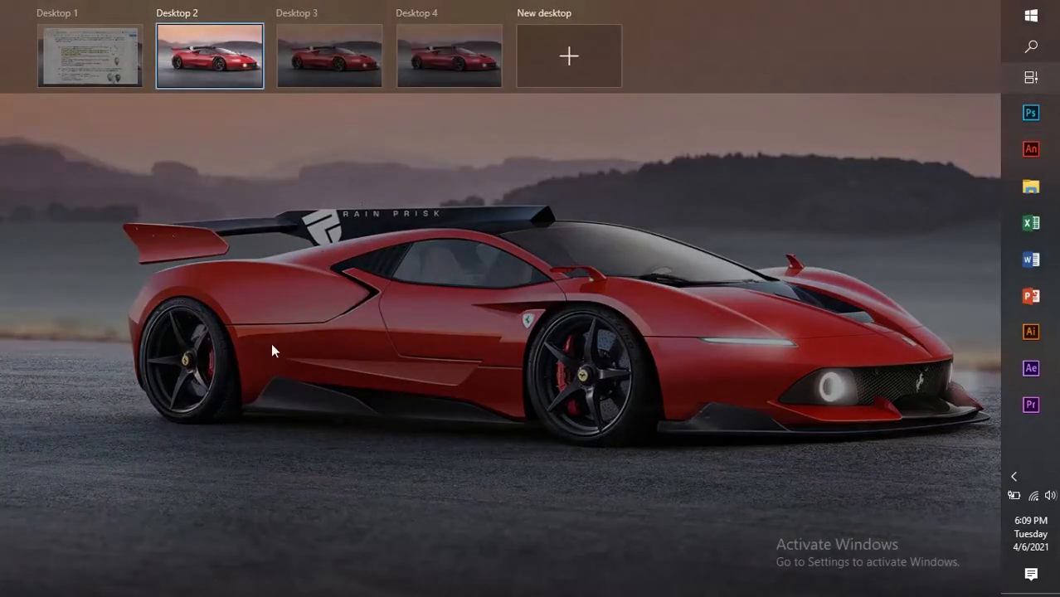
mouse_move(90, 48)
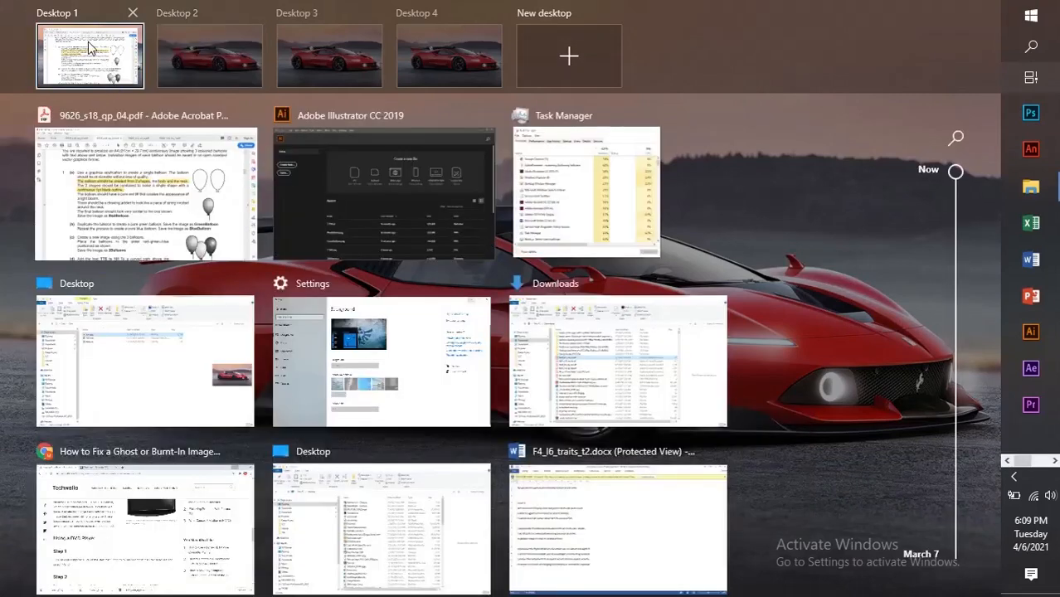
left_click(397, 212)
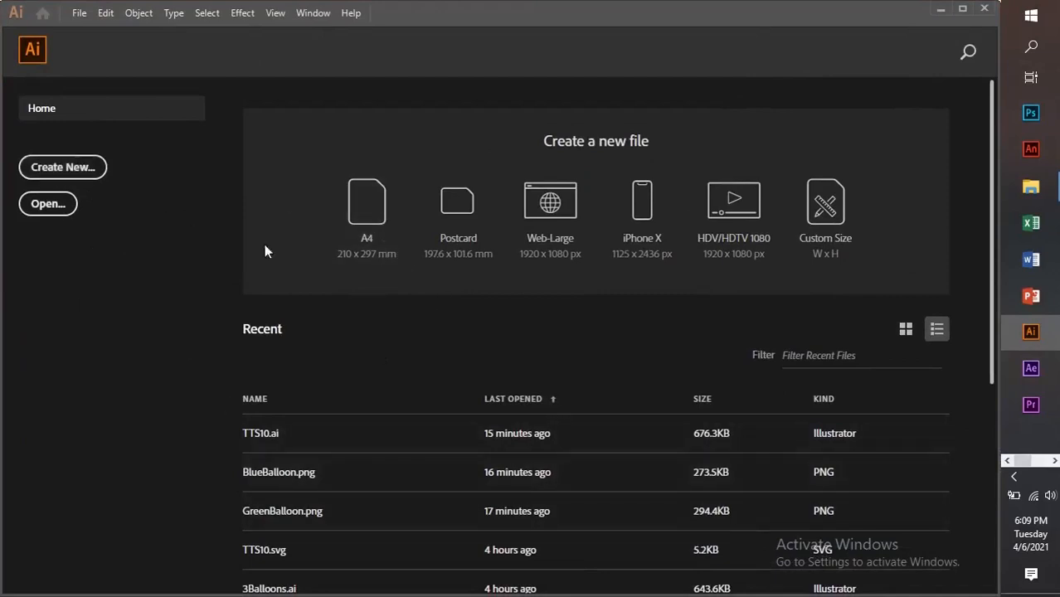
left_click(369, 216)
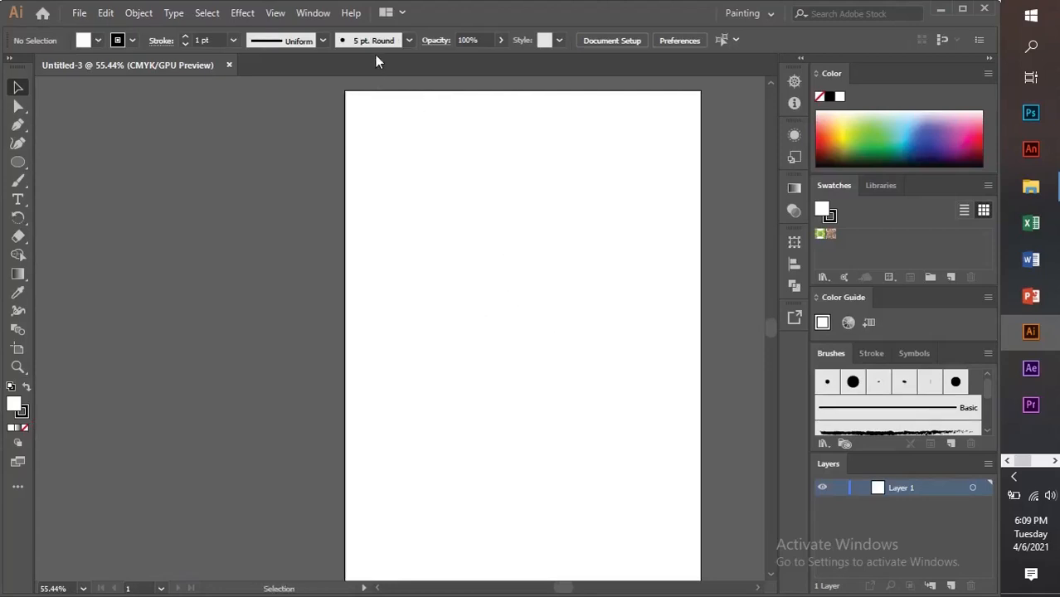
Step: Reset the Painting workspace and fit the artboard to the window
left_click(312, 13)
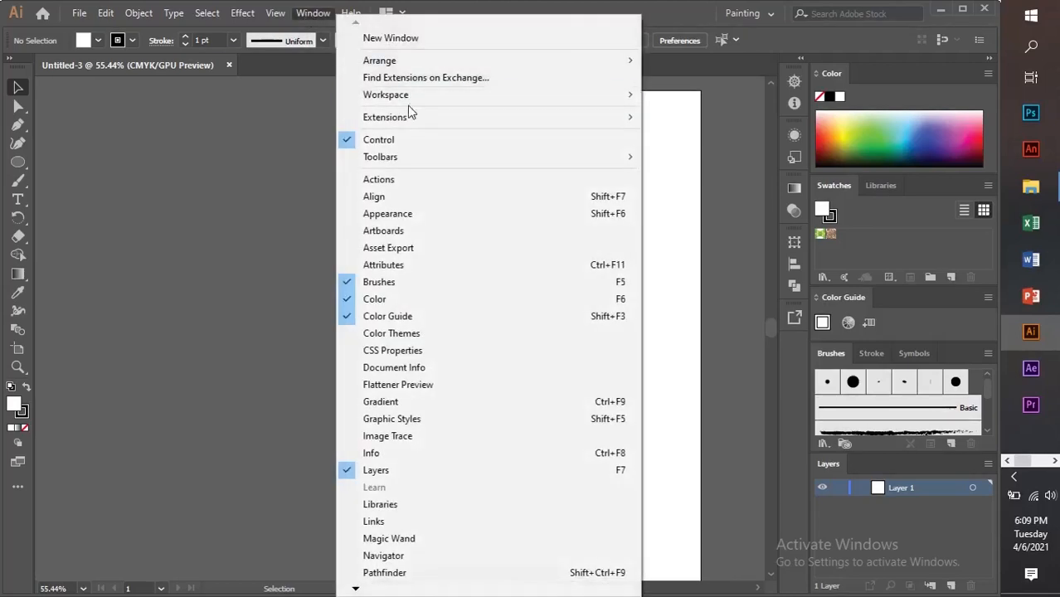
mouse_move(416, 95)
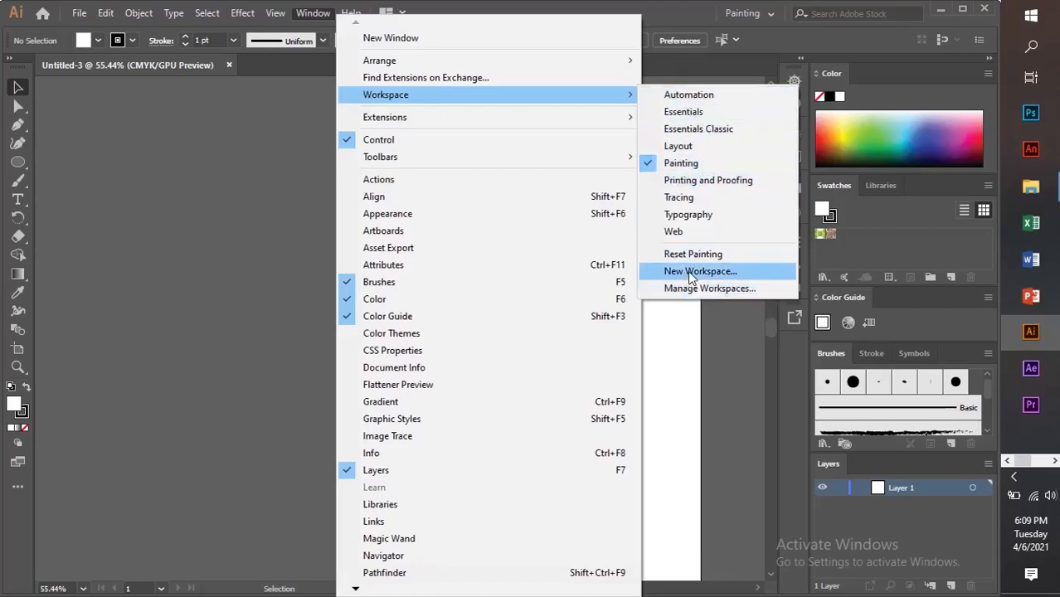
left_click(737, 256)
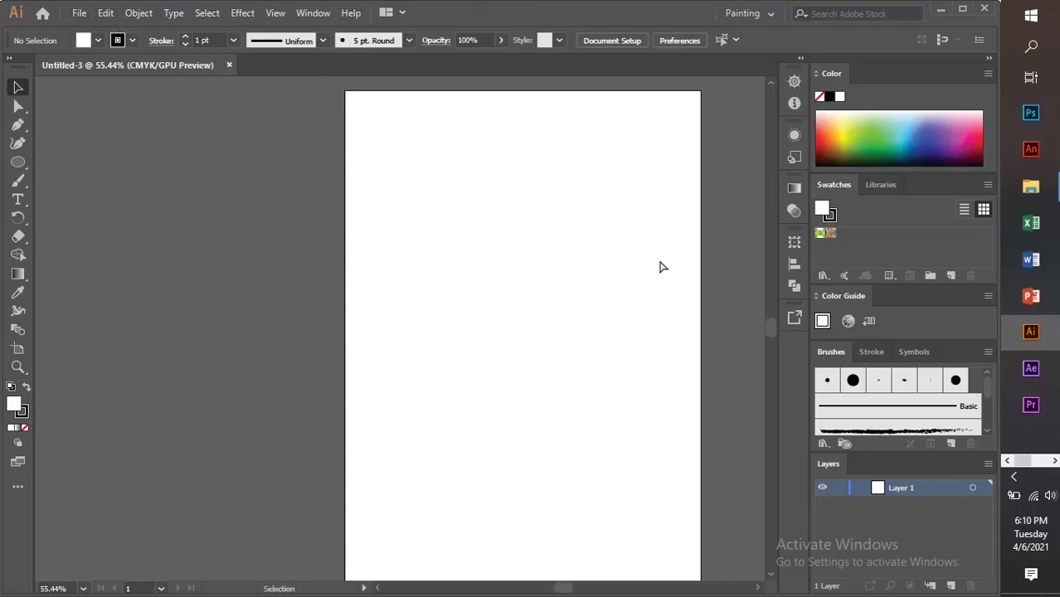
key("ctrl+0")
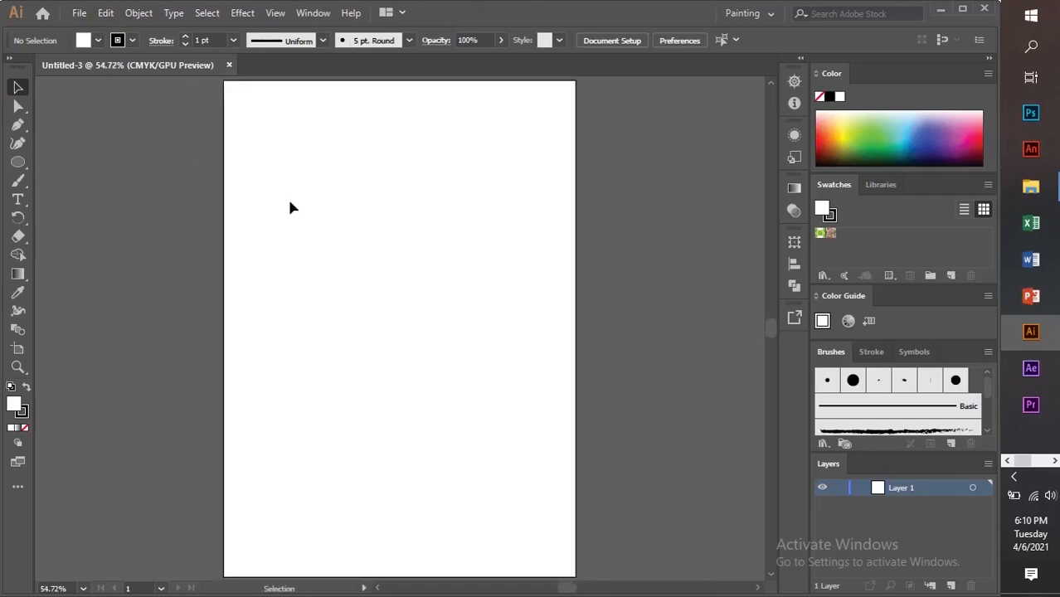
Step: Activate the Ellipse tool and check the fill colour swatches available in the CMYK document
left_click(18, 165)
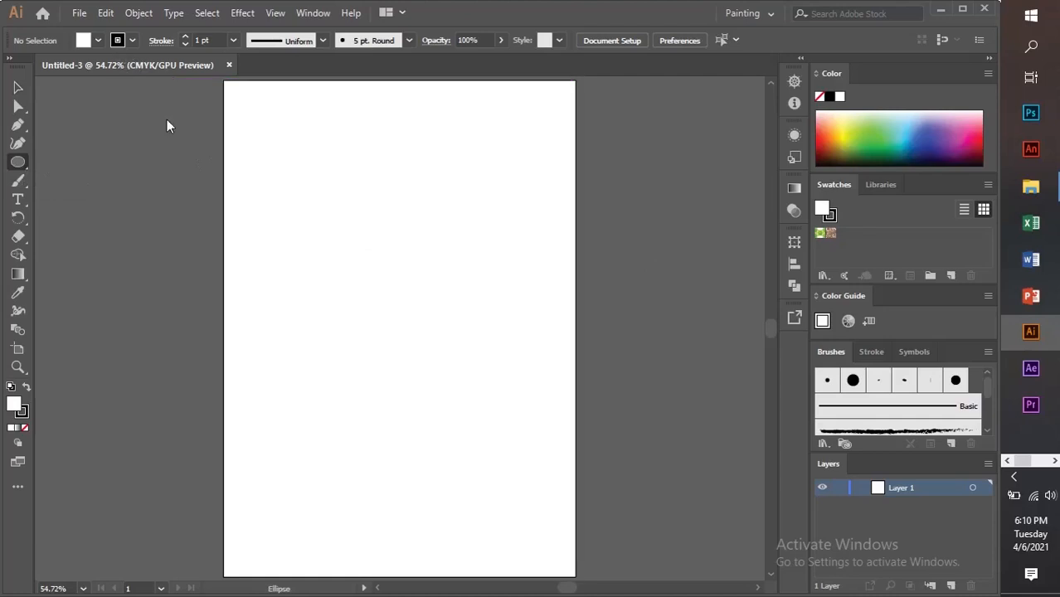
left_click(98, 42)
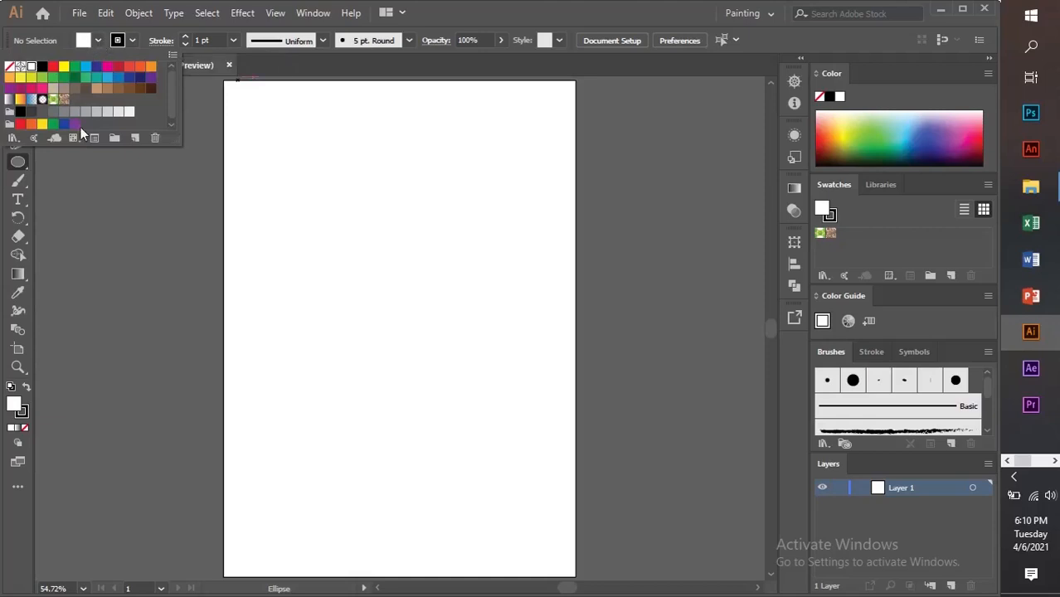
left_click(521, 7)
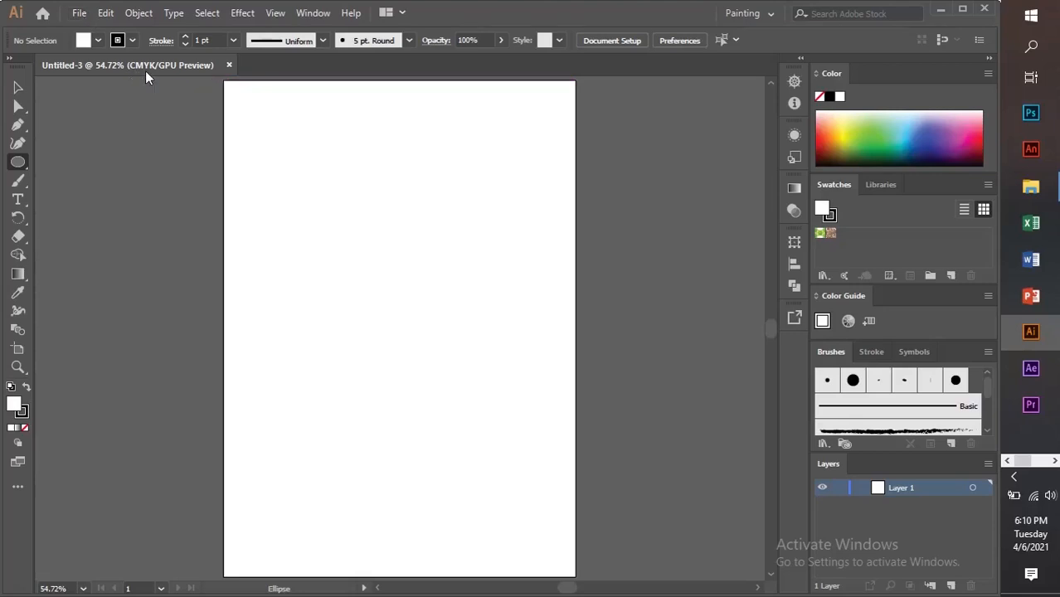
Step: Create another A4 portrait document, 210 x 297 mm, with the color mode set to RGB Color
left_click(79, 14)
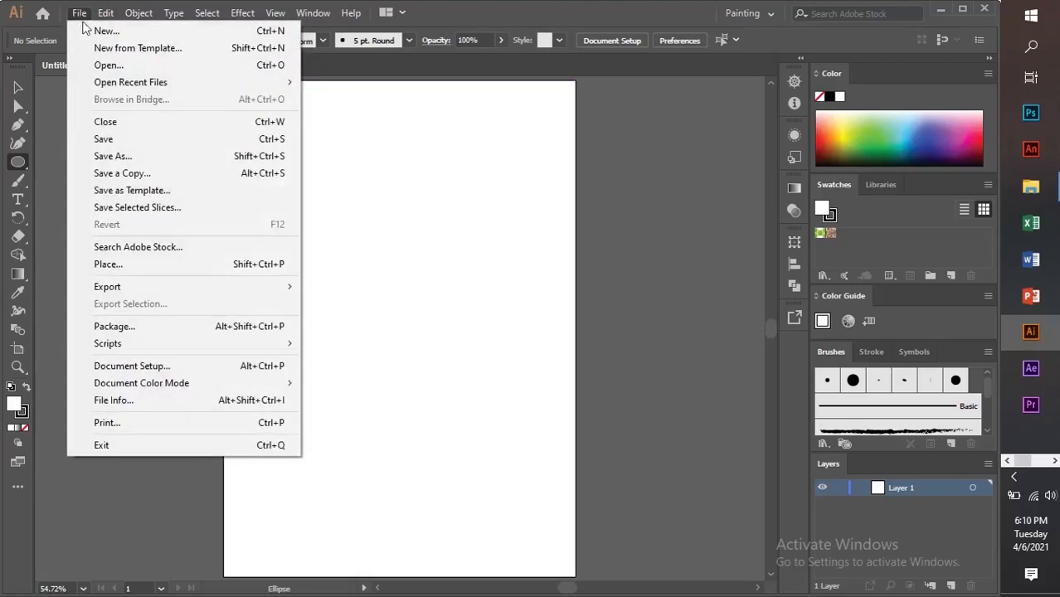
left_click(106, 32)
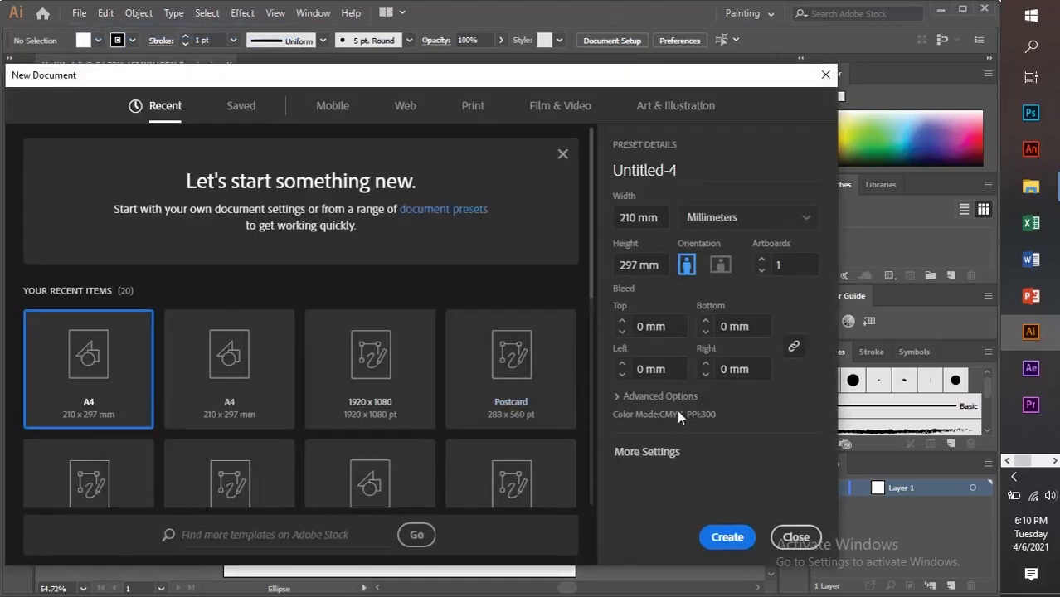
left_click_drag(535, 79, 537, 24)
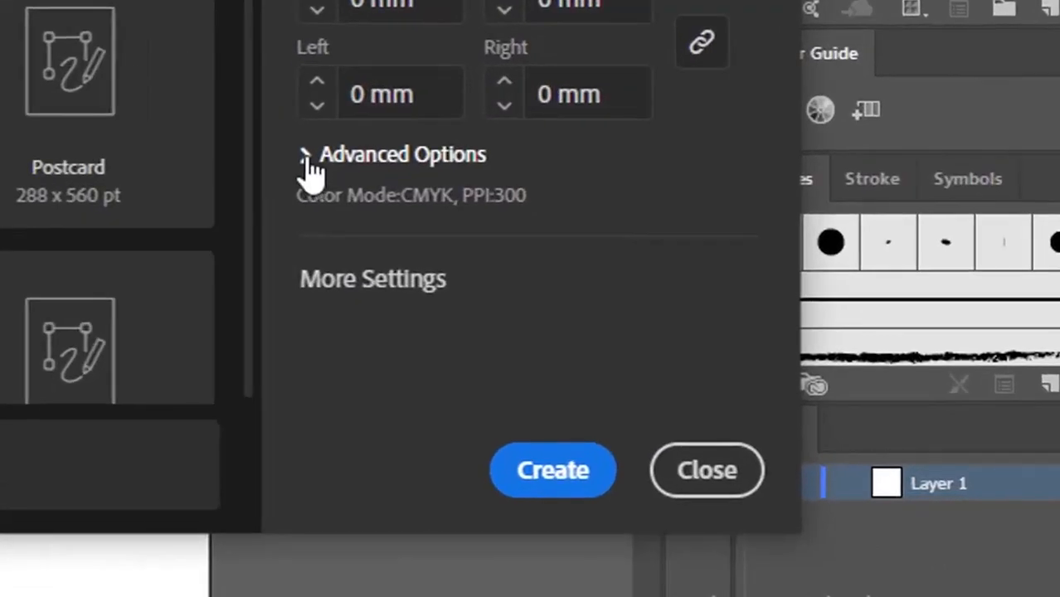
left_click(309, 157)
scroll(309, 170, "down", 2)
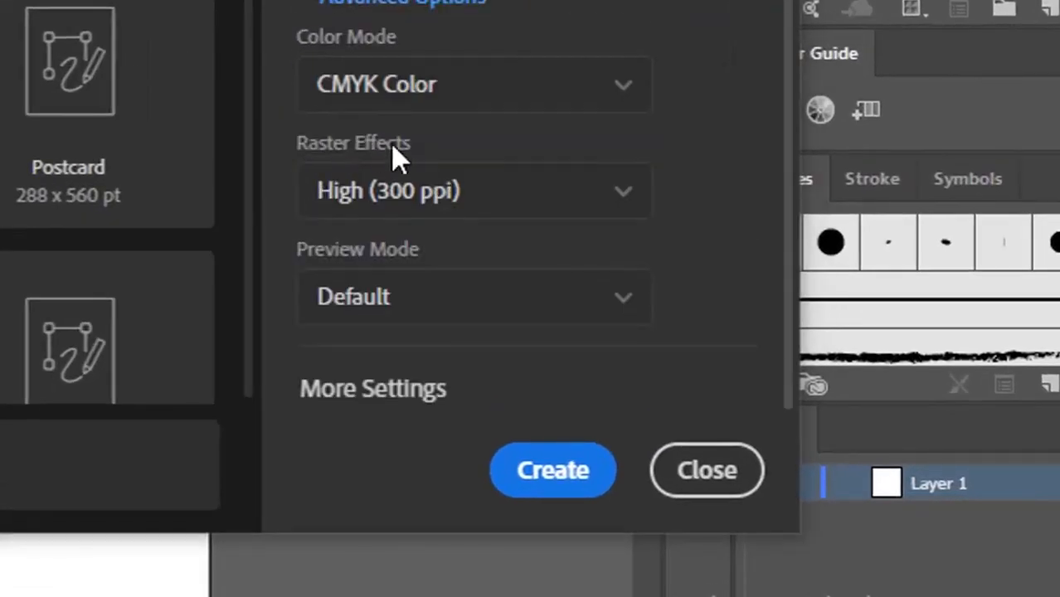
left_click(608, 91)
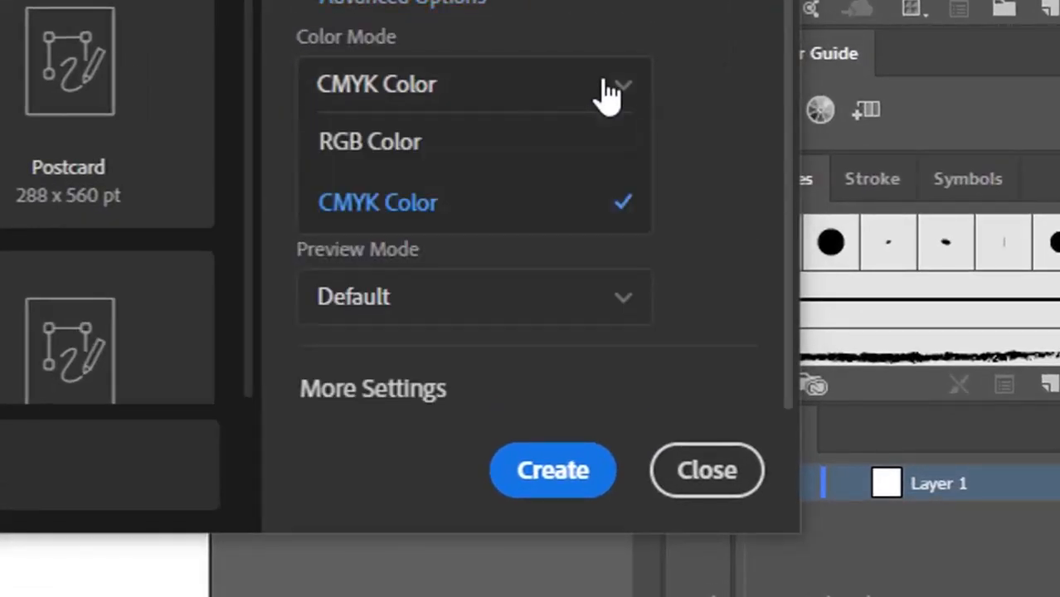
left_click(390, 151)
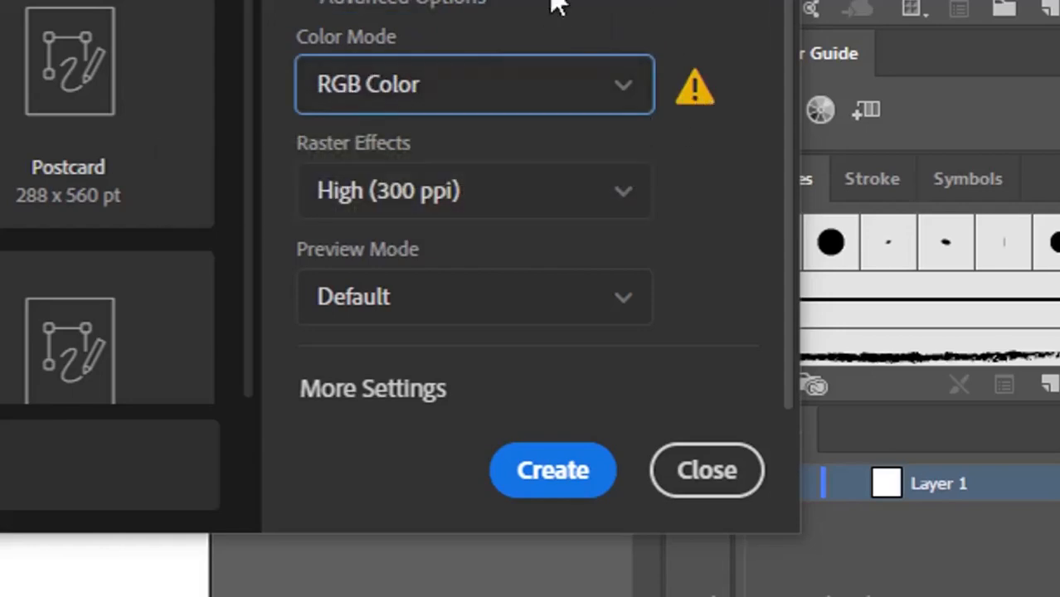
scroll(547, 15, "up", 1)
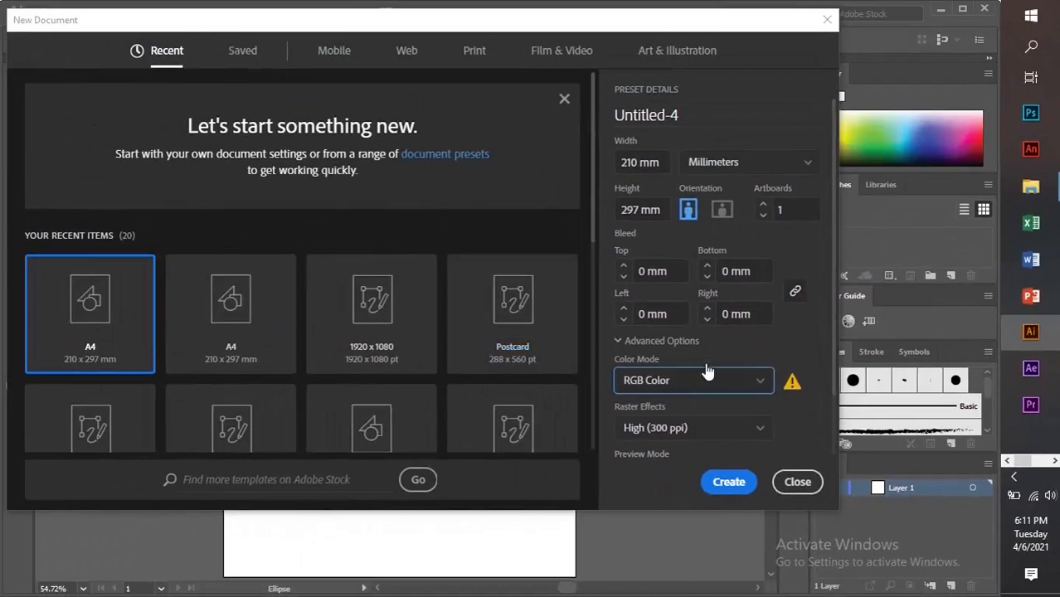
scroll(684, 370, "down", 2)
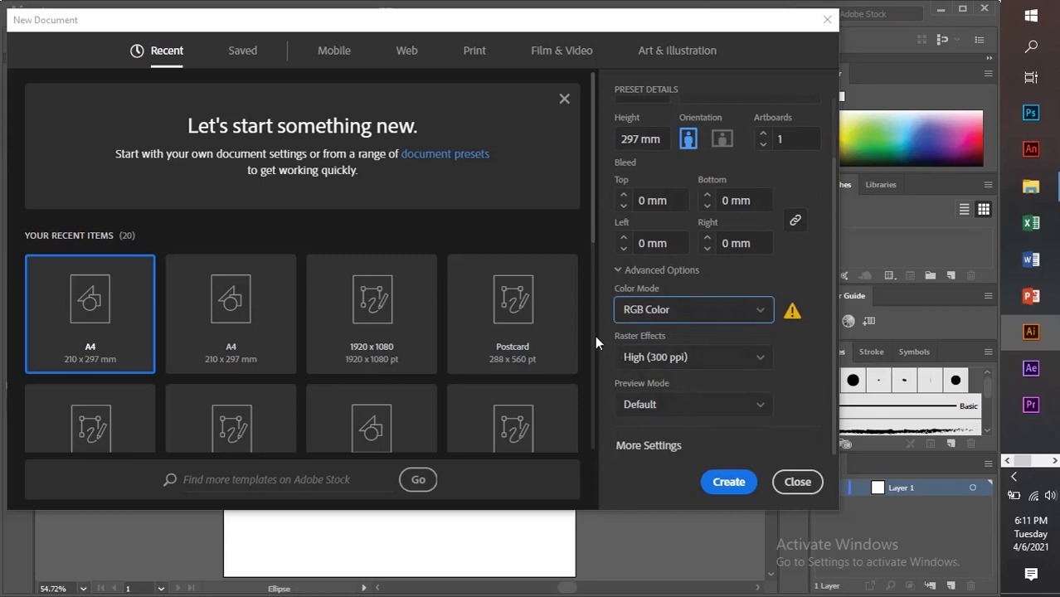
scroll(667, 357, "up", 3)
scroll(681, 355, "down", 3)
left_click(729, 482)
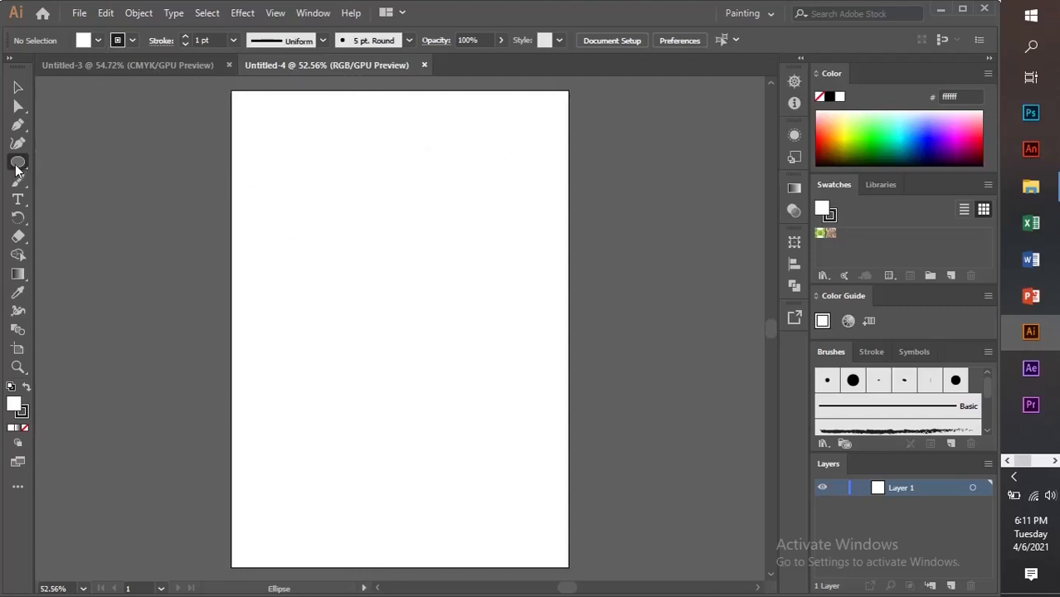
Step: Set the fill to the red swatch (ed1c24) and draw a large circle in the upper part of the artboard
left_click(98, 40)
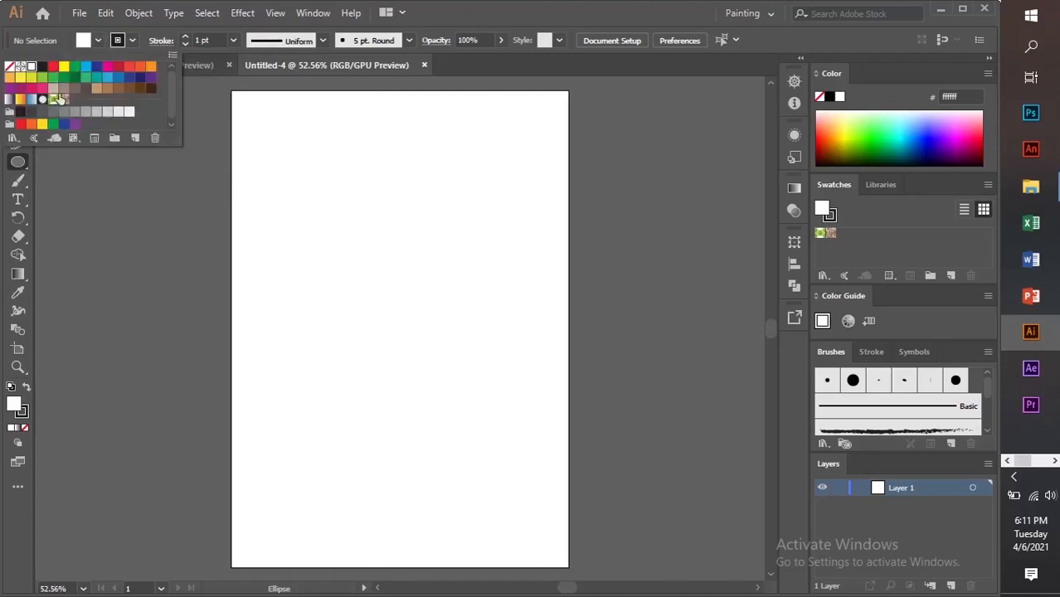
left_click(52, 66)
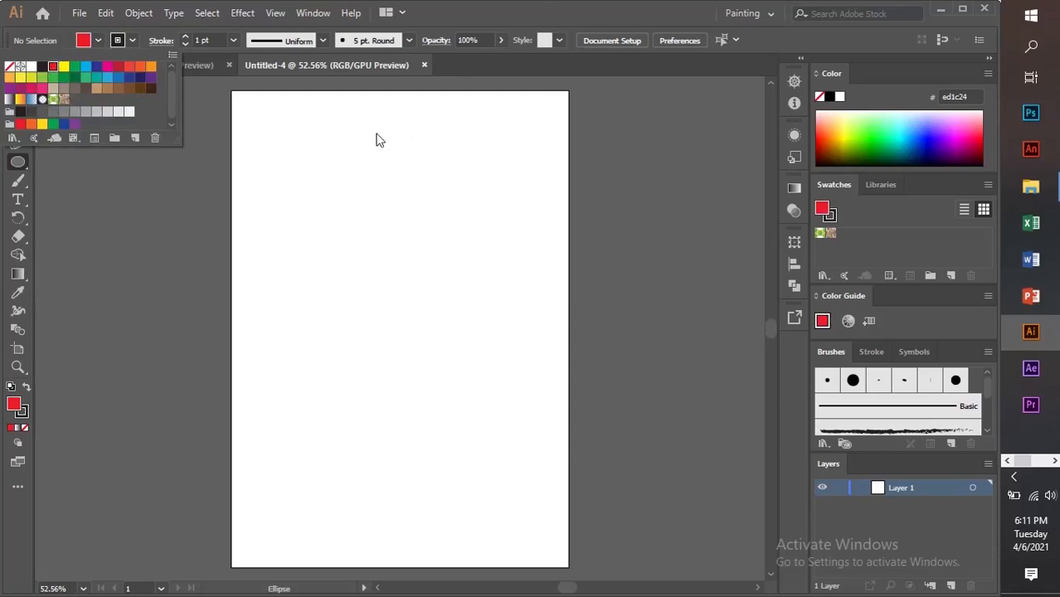
left_click(486, 6)
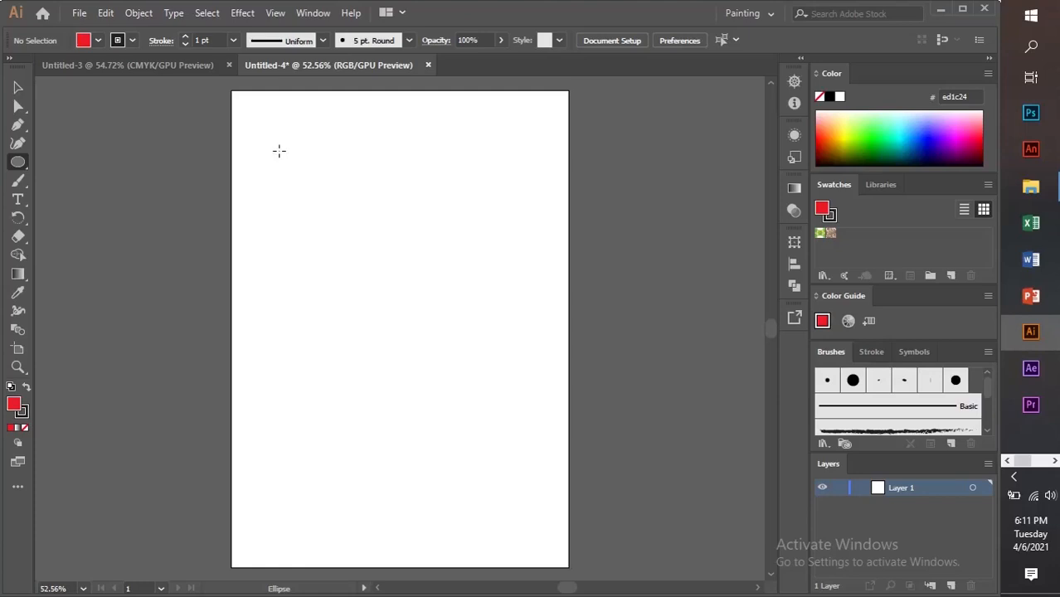
left_click_drag(303, 152, 532, 343)
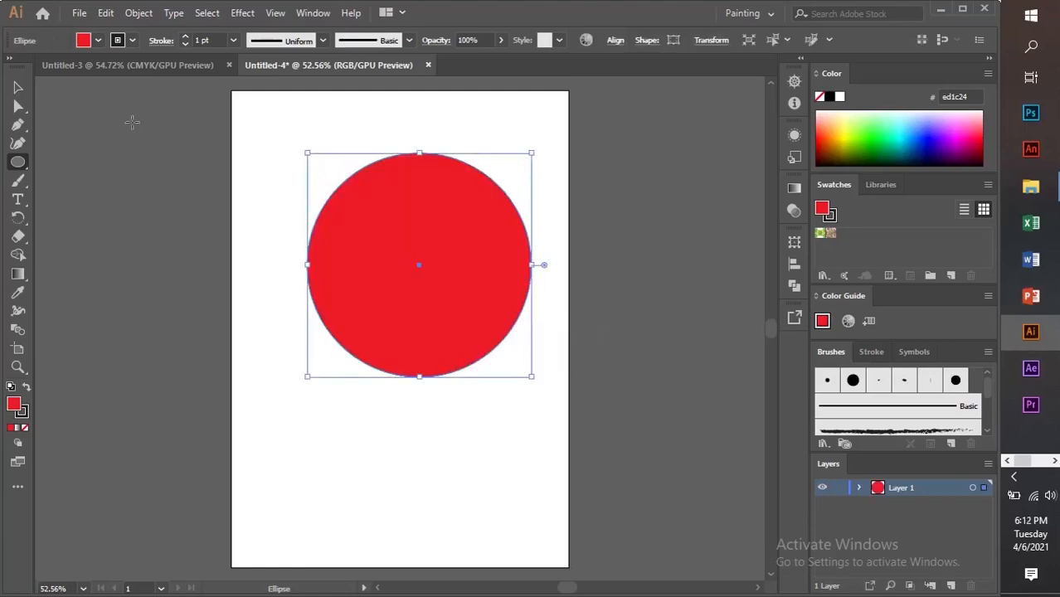
Step: Move the red circle slightly up and to the left on the artboard and deselect it
left_click(18, 88)
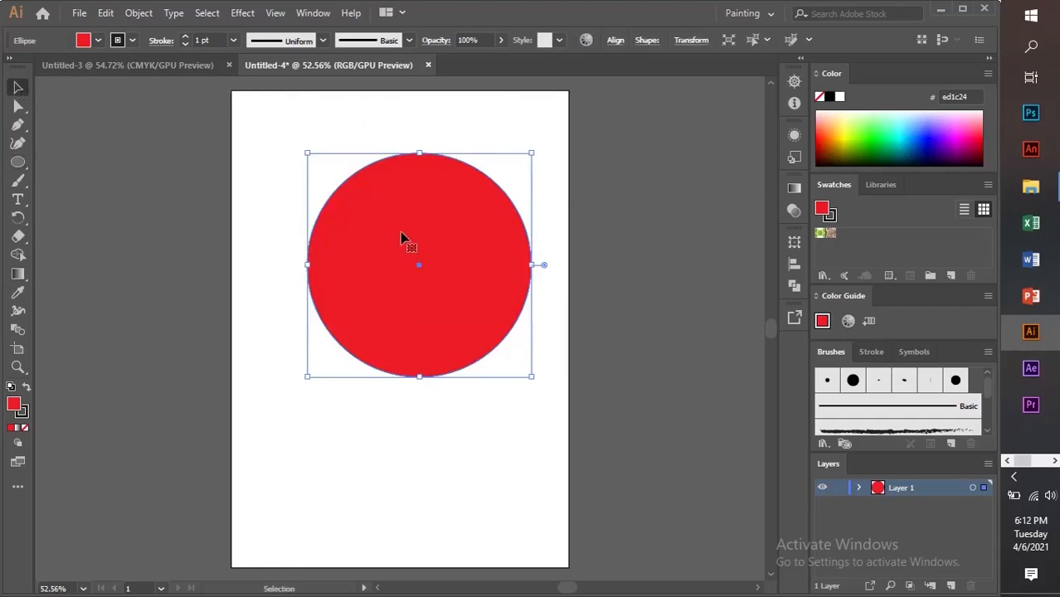
left_click_drag(467, 246, 439, 226)
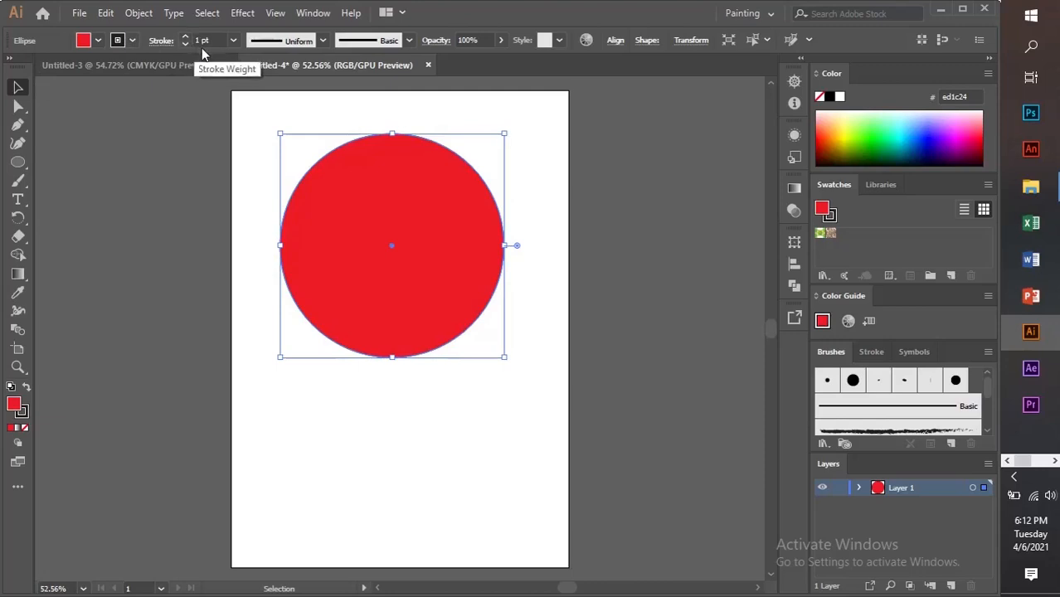
left_click(524, 131)
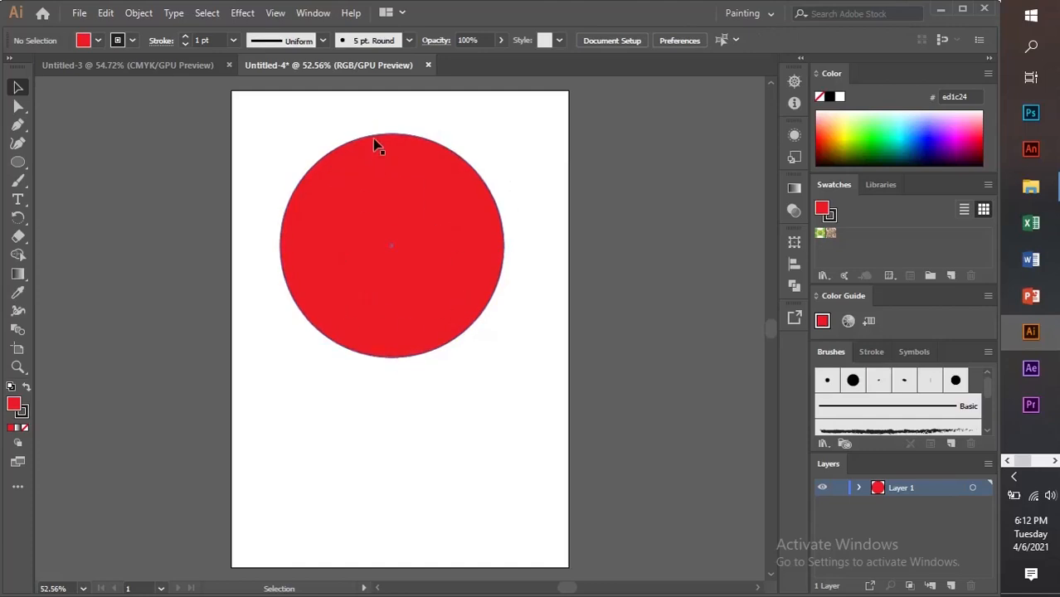
Step: Check the stroke colour swatches available for the circle in the RGB document
left_click(132, 41)
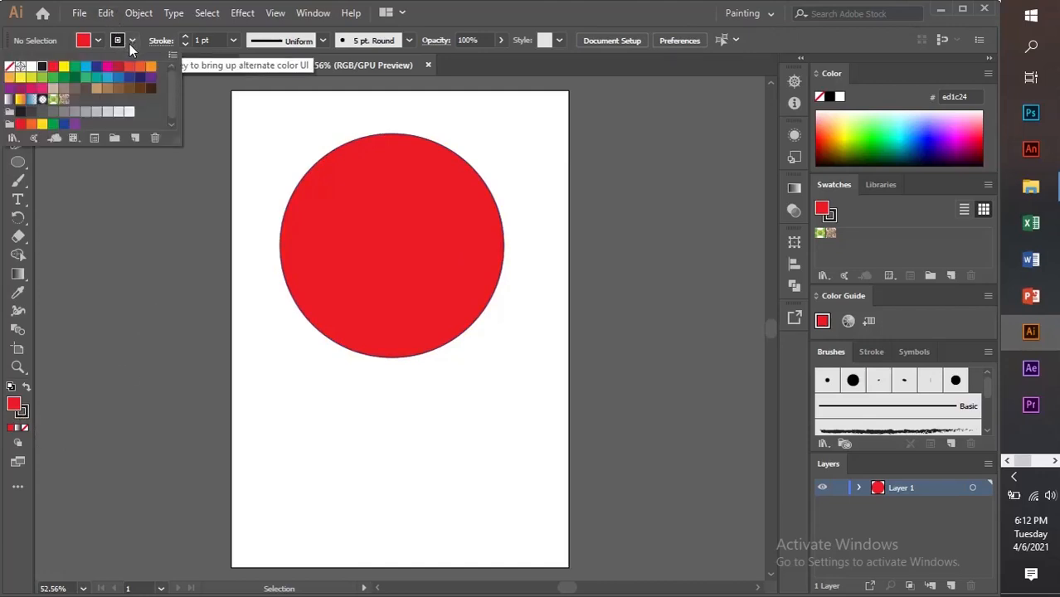
left_click(364, 145)
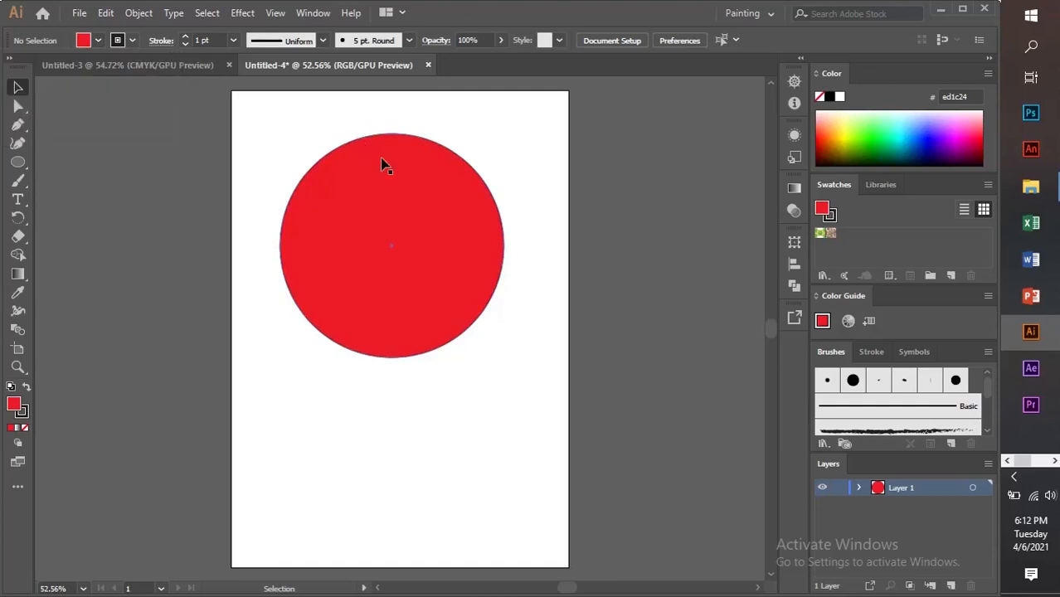
left_click(452, 274)
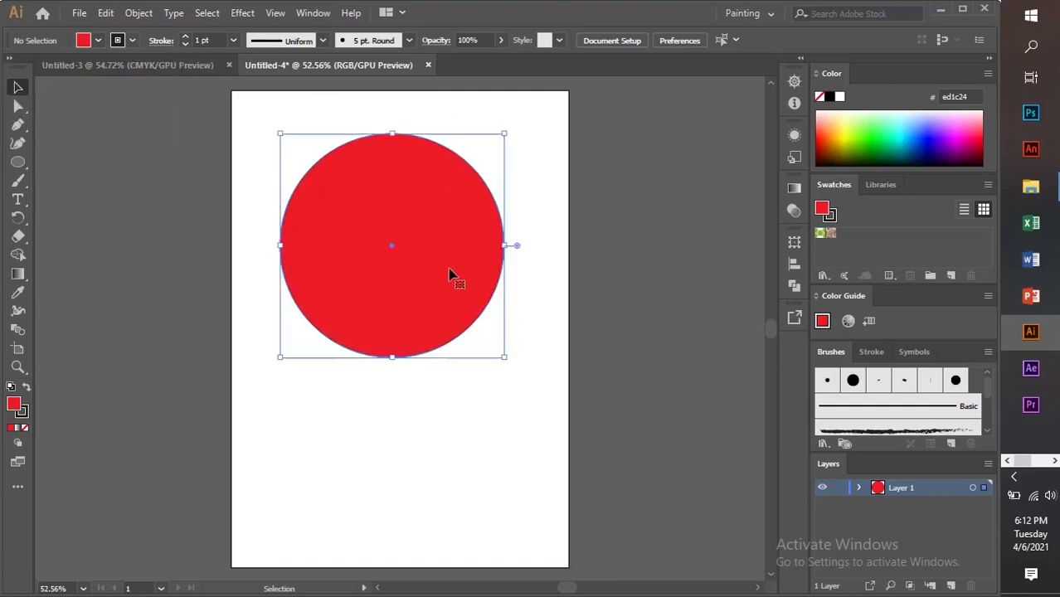
left_click(131, 41)
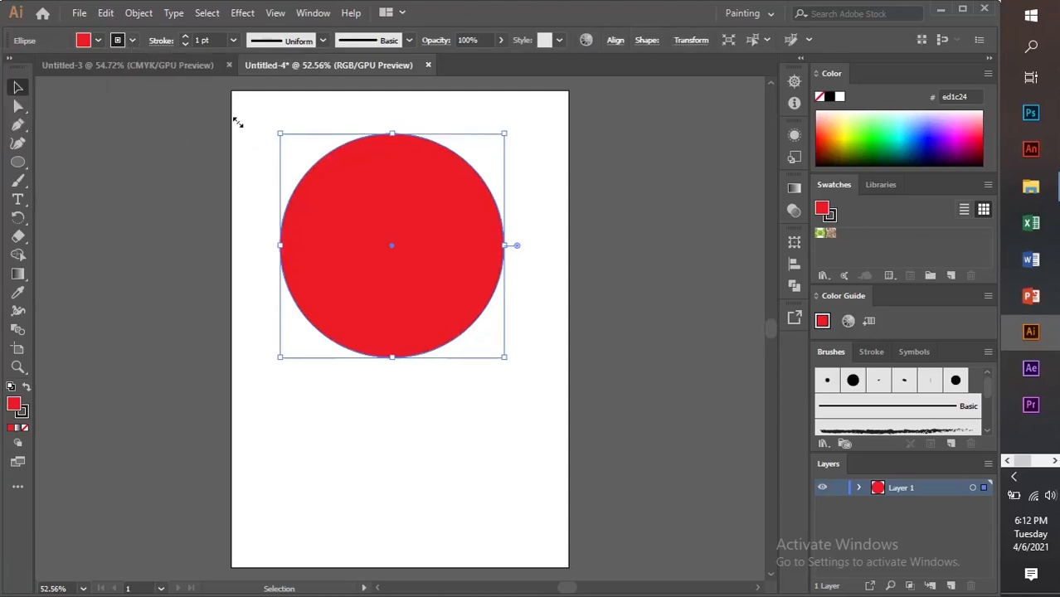
left_click(455, 109)
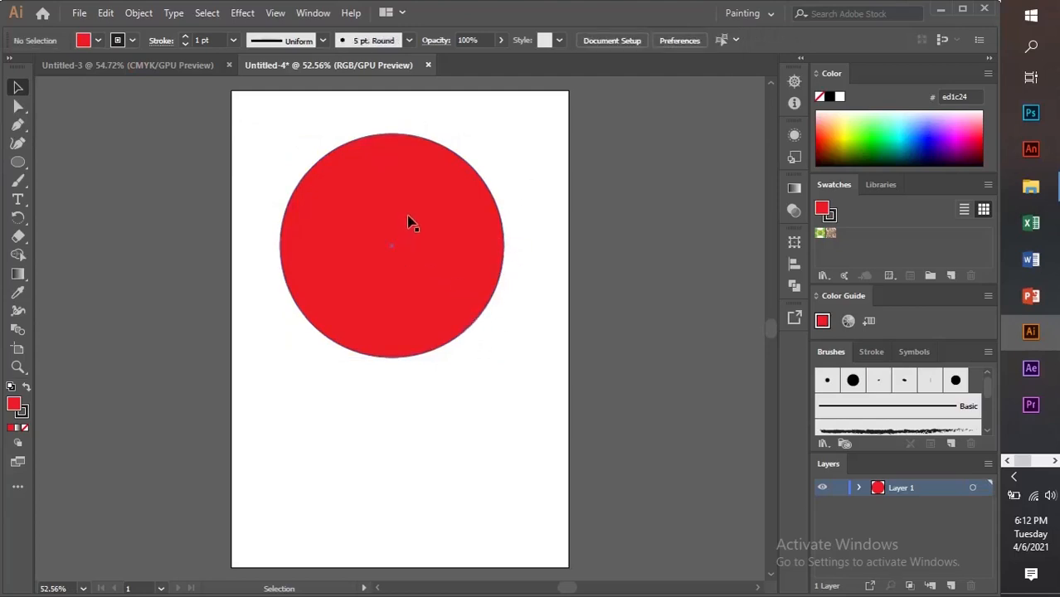
left_click(371, 213)
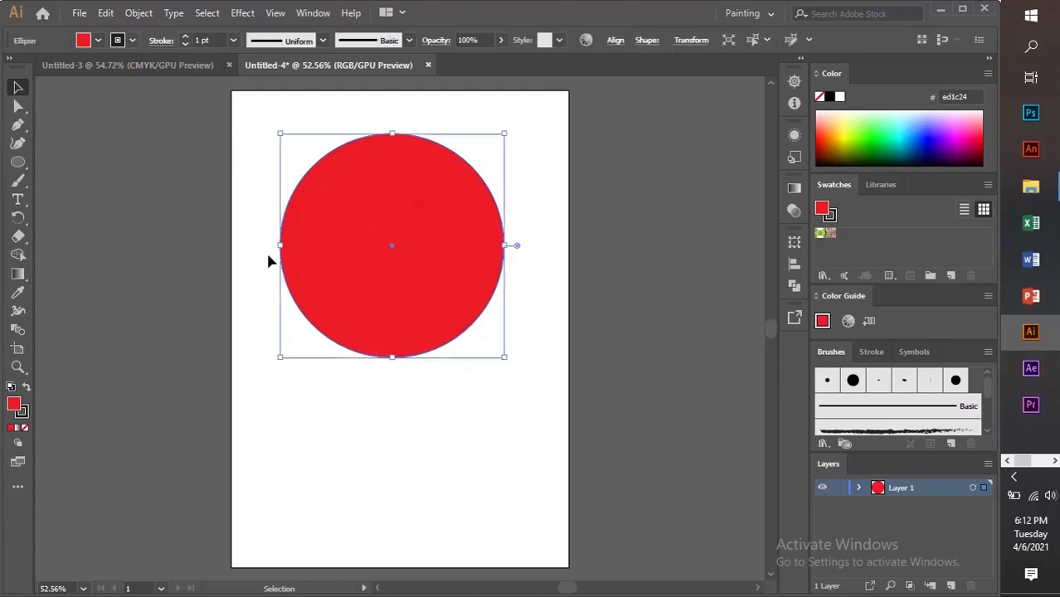
Step: Nudge the circle up slightly and pull its bottom anchor point straight down with Direct Selection to stretch it into a balloon shape
left_click(17, 109)
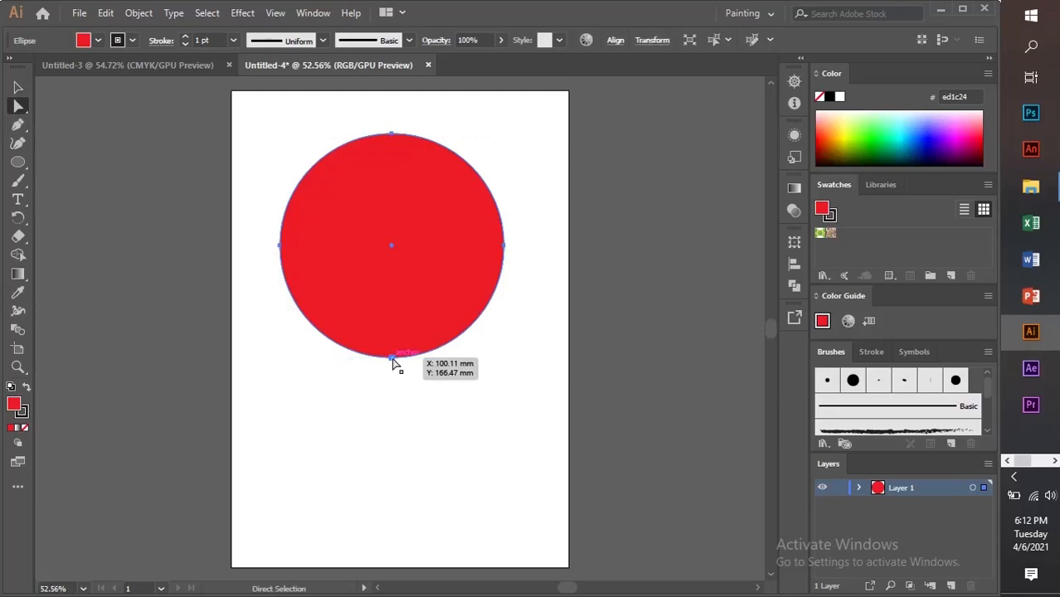
left_click_drag(393, 362, 400, 358)
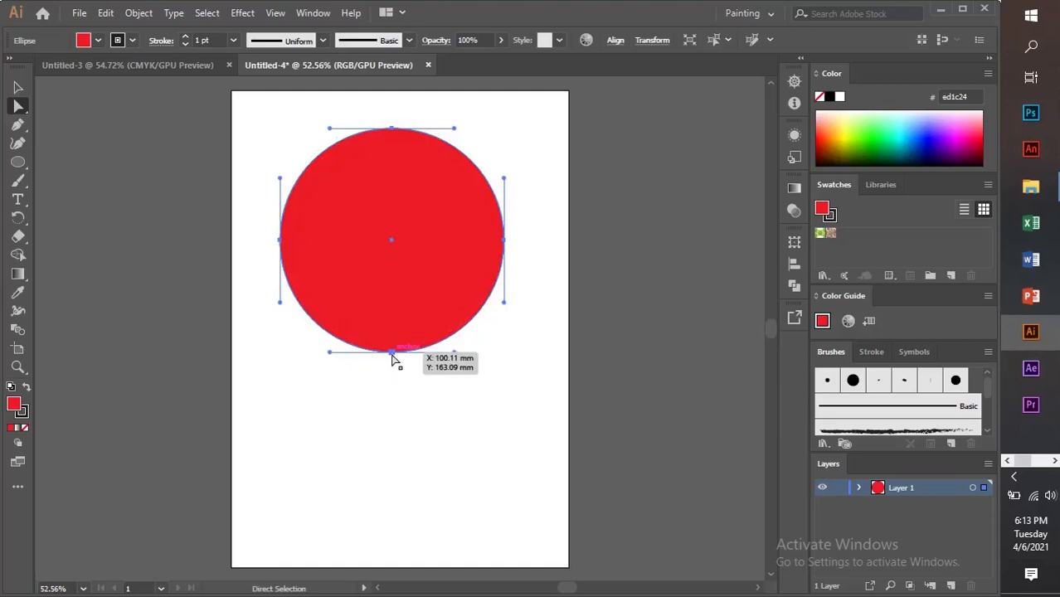
left_click_drag(392, 354, 392, 446)
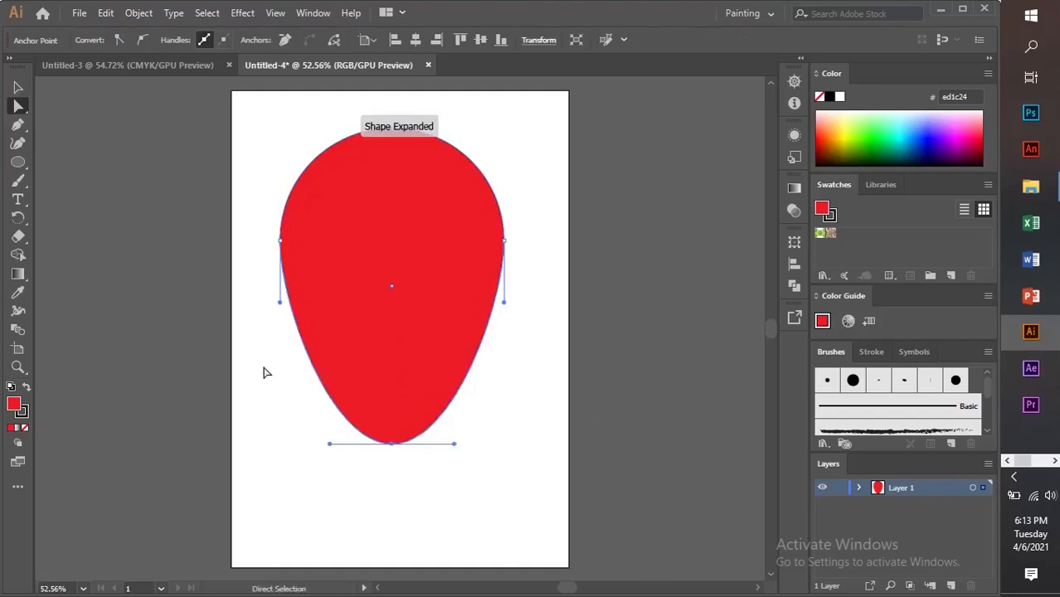
Step: Move the whole balloon shape up and centre it horizontally in the upper part of the artboard
left_click(20, 88)
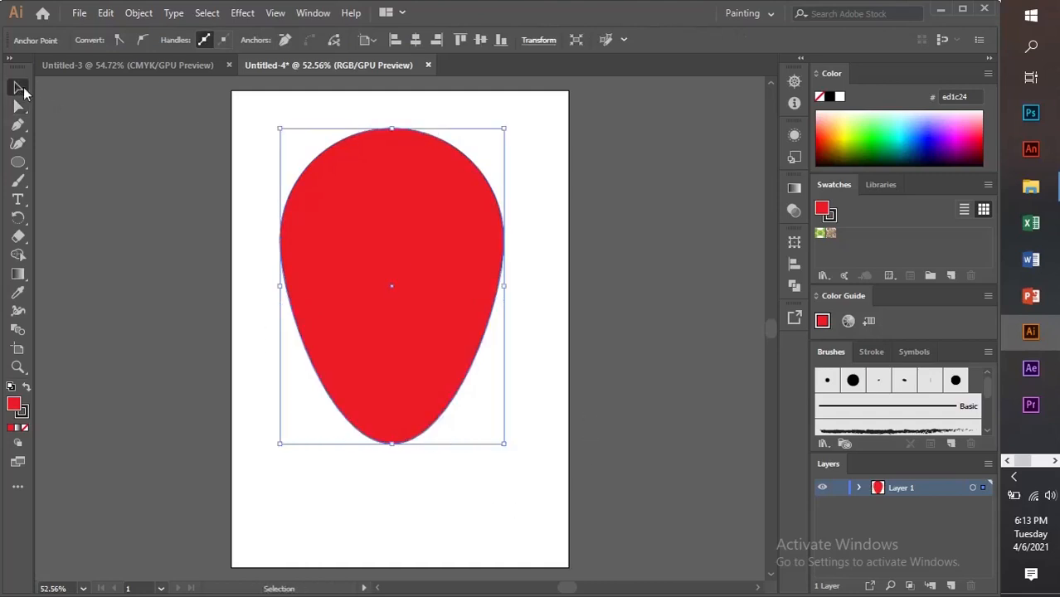
left_click(538, 173)
left_click_drag(396, 234, 409, 214)
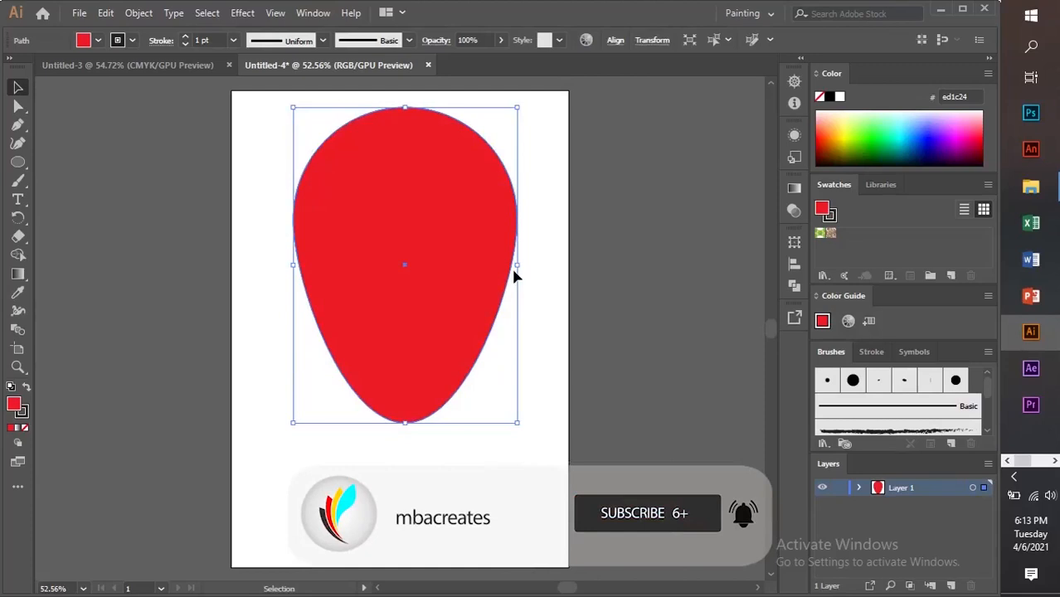
left_click_drag(445, 218, 442, 223)
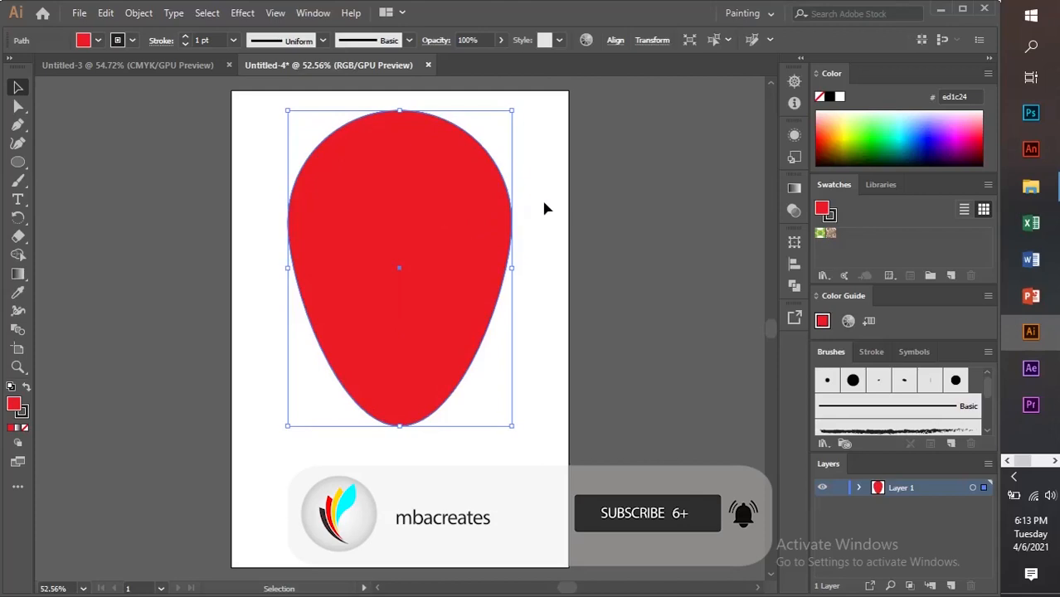
Step: Draw a closed trapezoid with the Pen tool just below the balloon, its top edge about 22 mm and its right side about 41 mm long
key("ctrl+=")
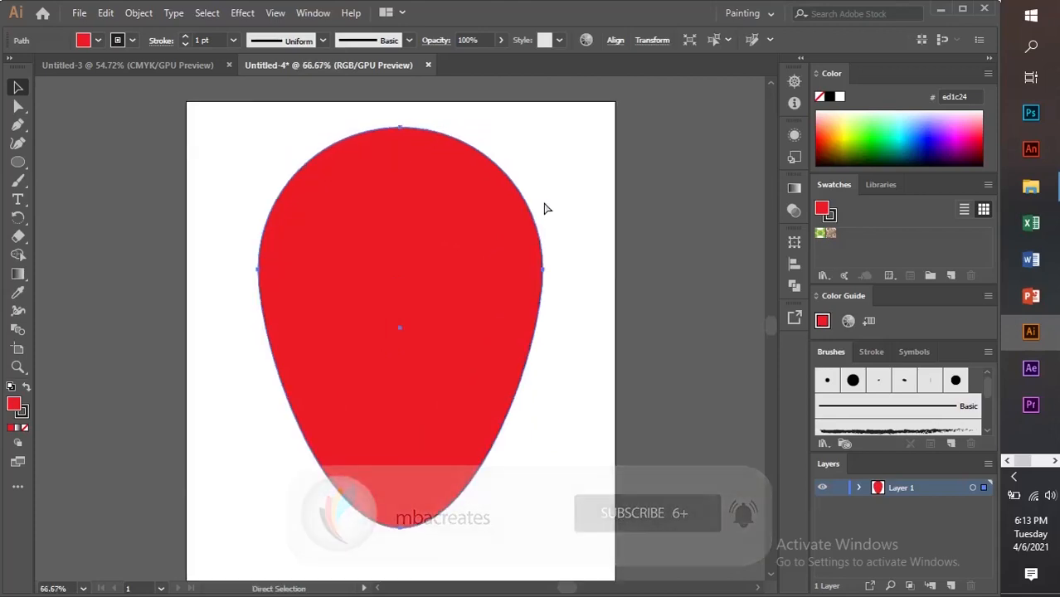
key("ctrl+=")
scroll(499, 197, "down", 10)
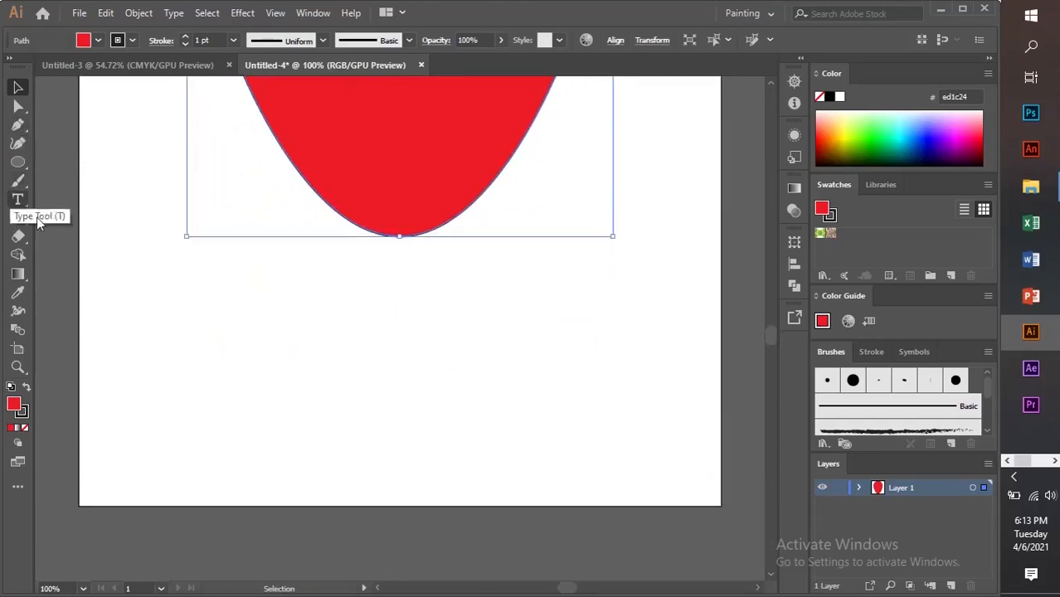
left_click(545, 371)
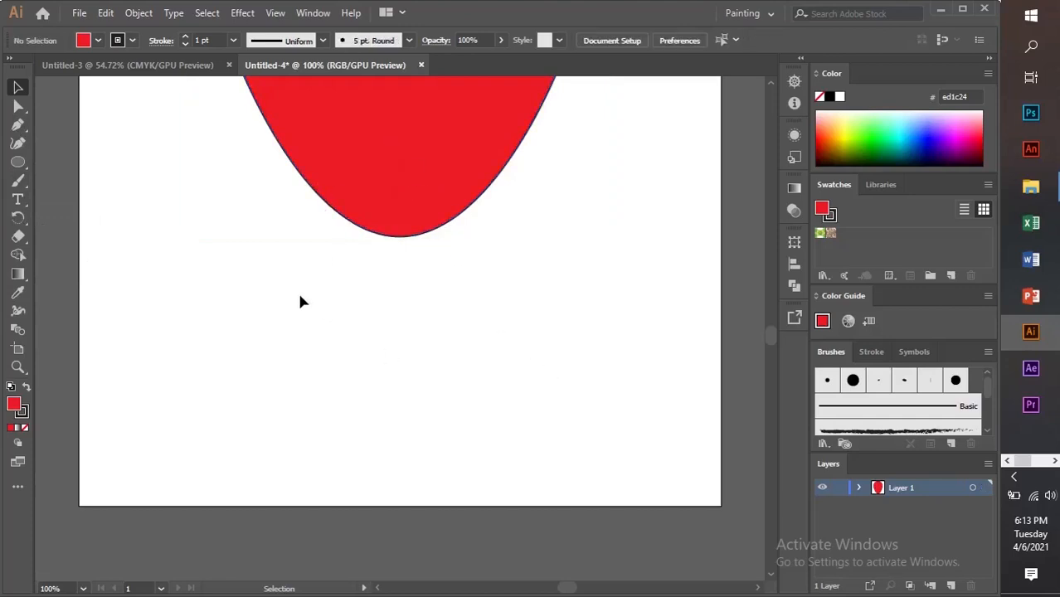
left_click(17, 127)
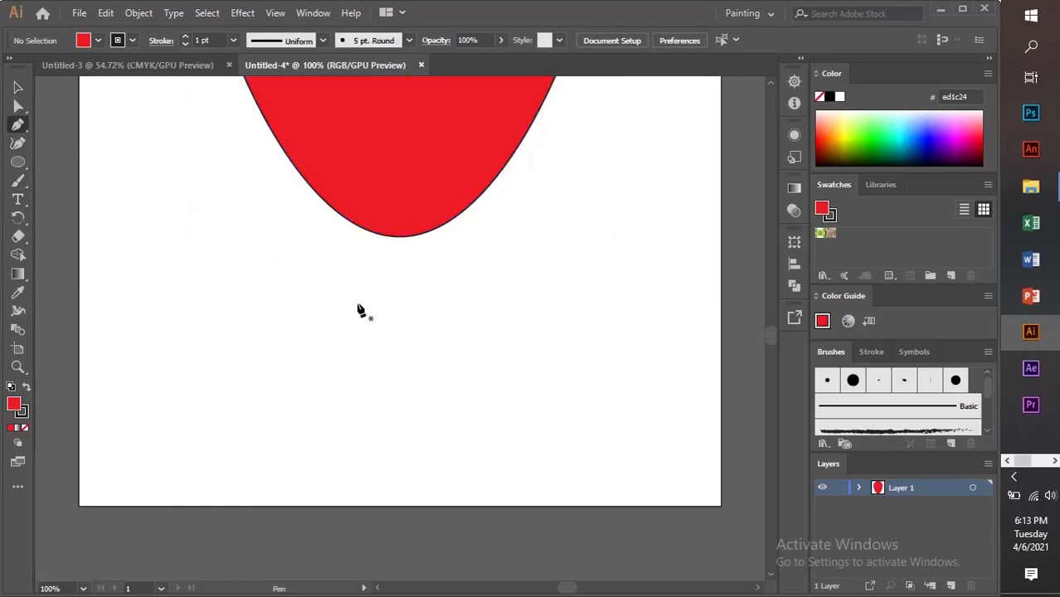
left_click(361, 246)
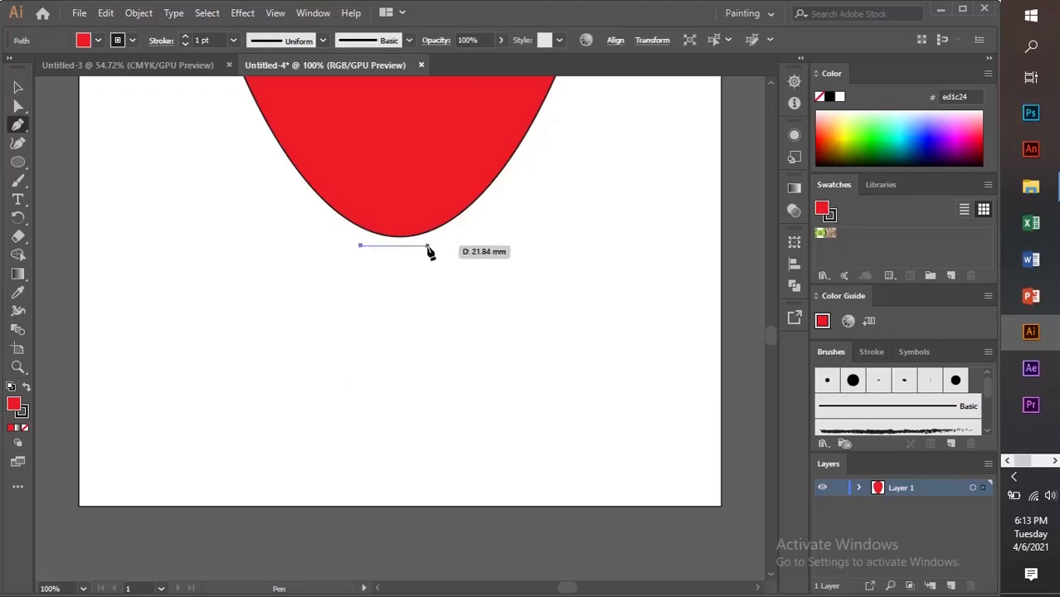
left_click(428, 247)
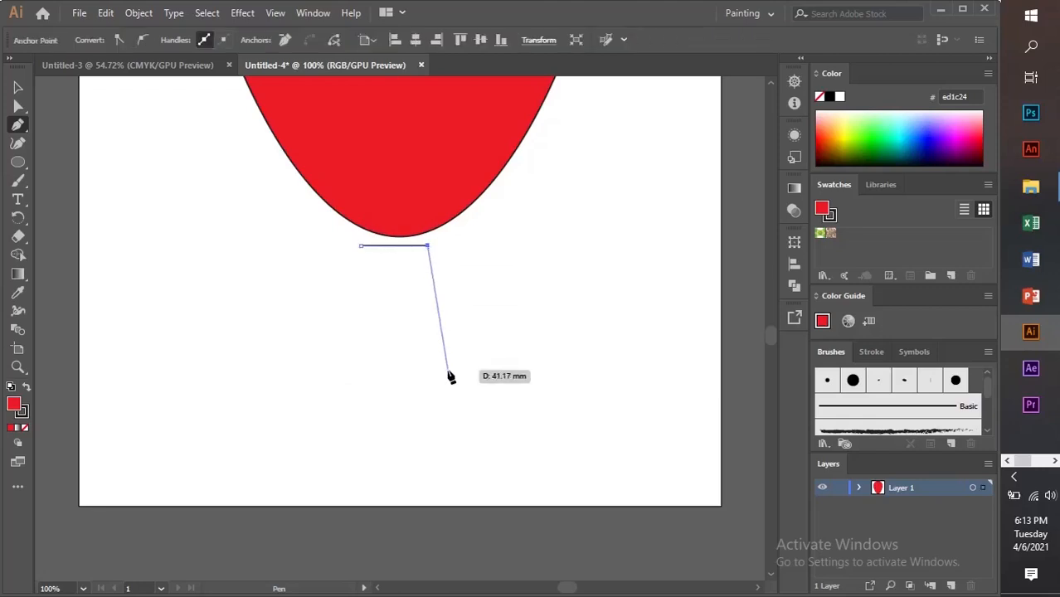
left_click(448, 371)
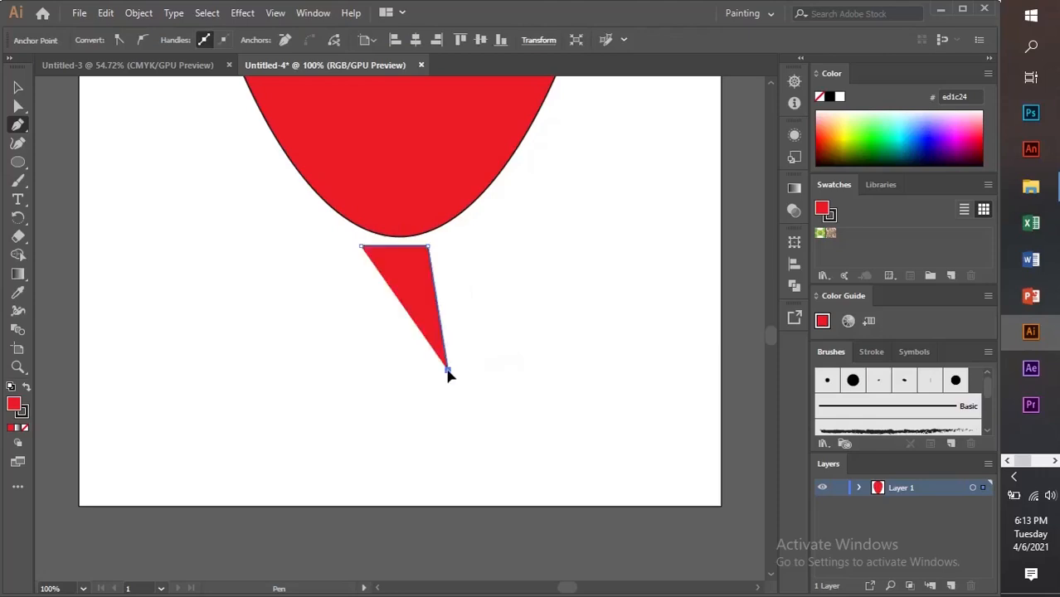
left_click(346, 371)
left_click(360, 246)
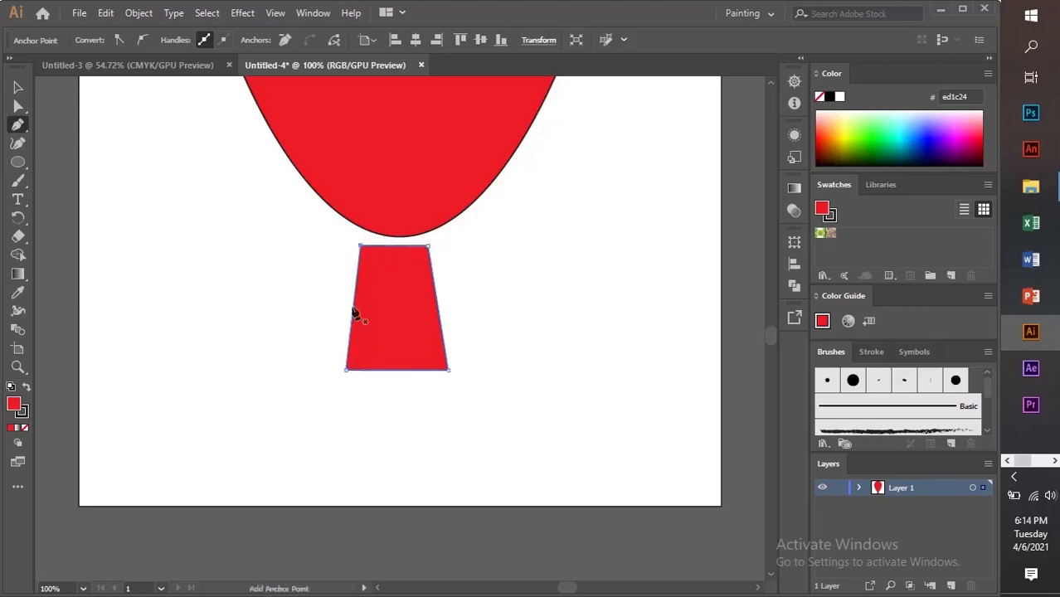
left_click(17, 86)
left_click(571, 379)
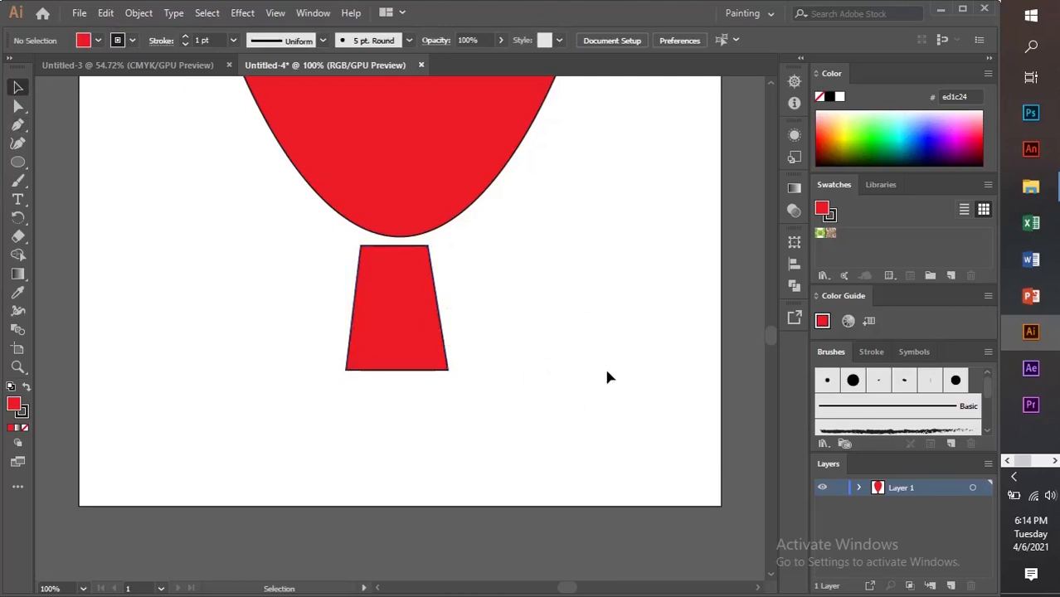
Step: Shift the trapezoid slightly to the right so it is centred beneath the balloon's tip
key("ctrl+equal")
key("ctrl+equal")
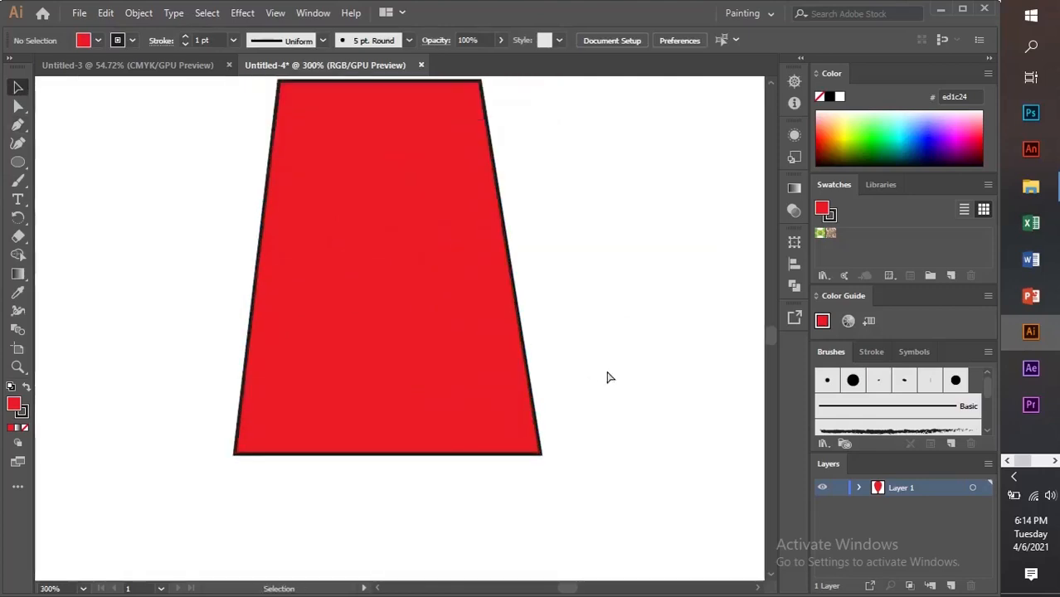
key("ctrl+minus")
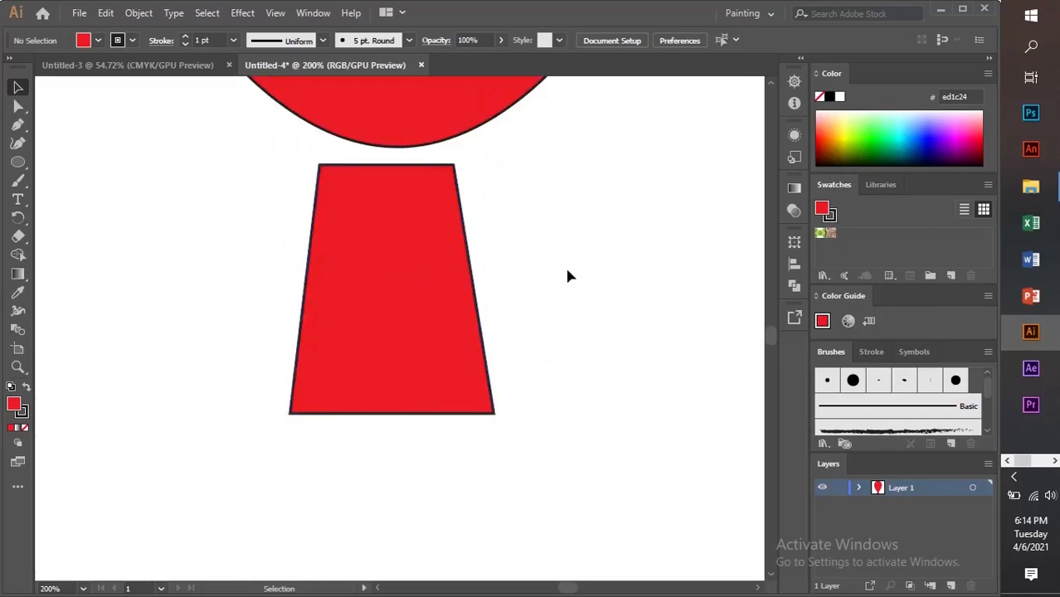
left_click(392, 414)
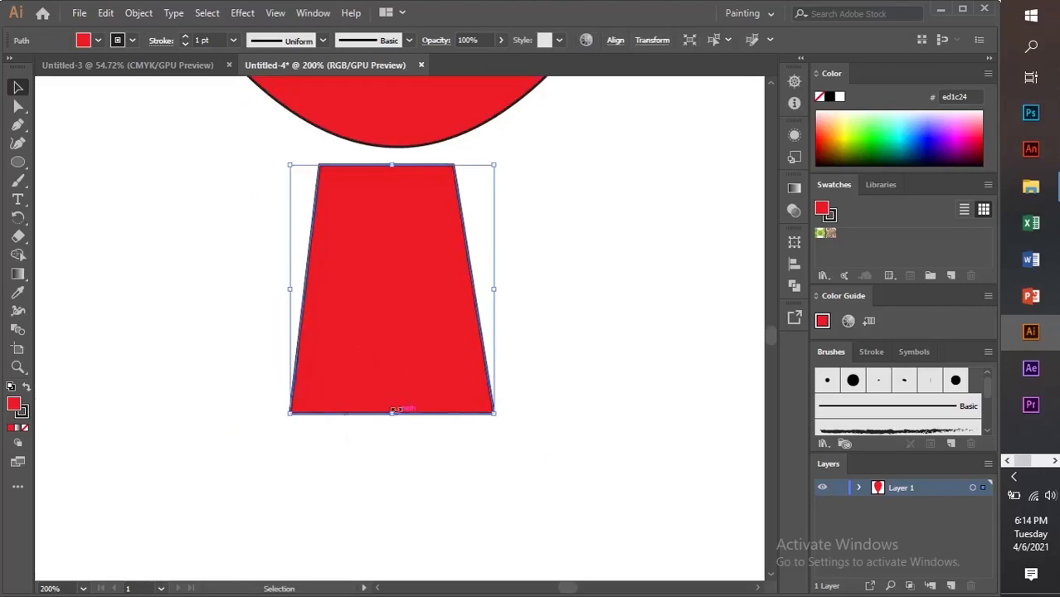
left_click_drag(410, 297, 421, 304)
left_click(586, 423)
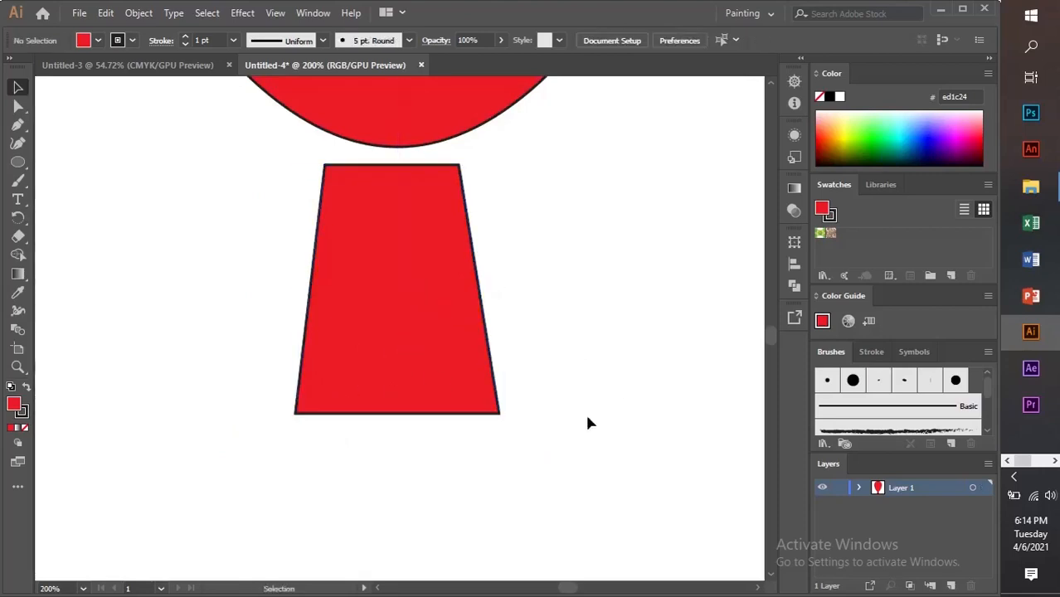
Step: Add an anchor point at the midpoint of the trapezoid's bottom edge with the Pen tool
left_click(408, 418)
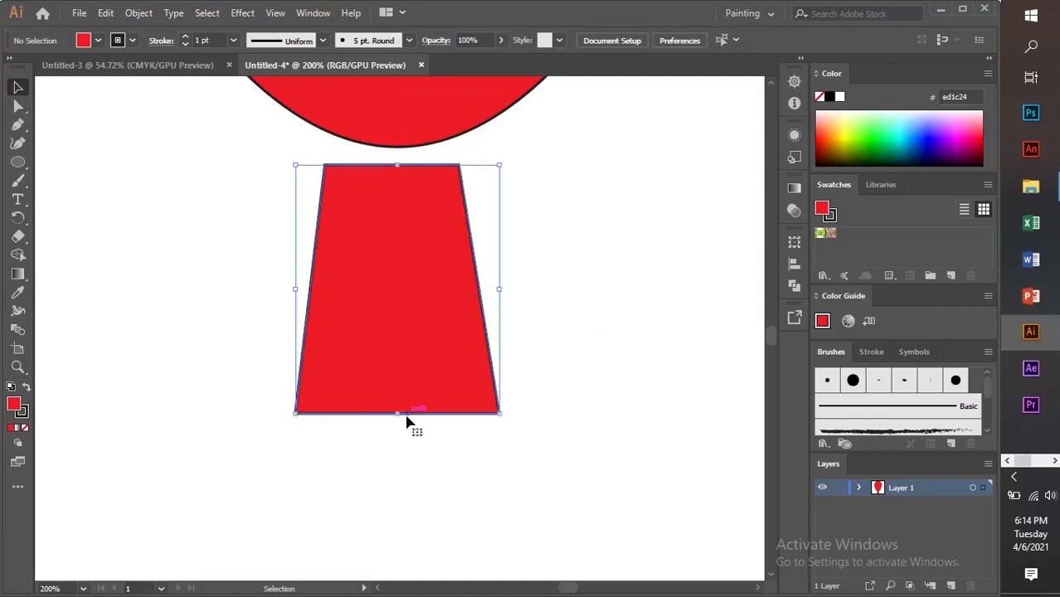
left_click(19, 107)
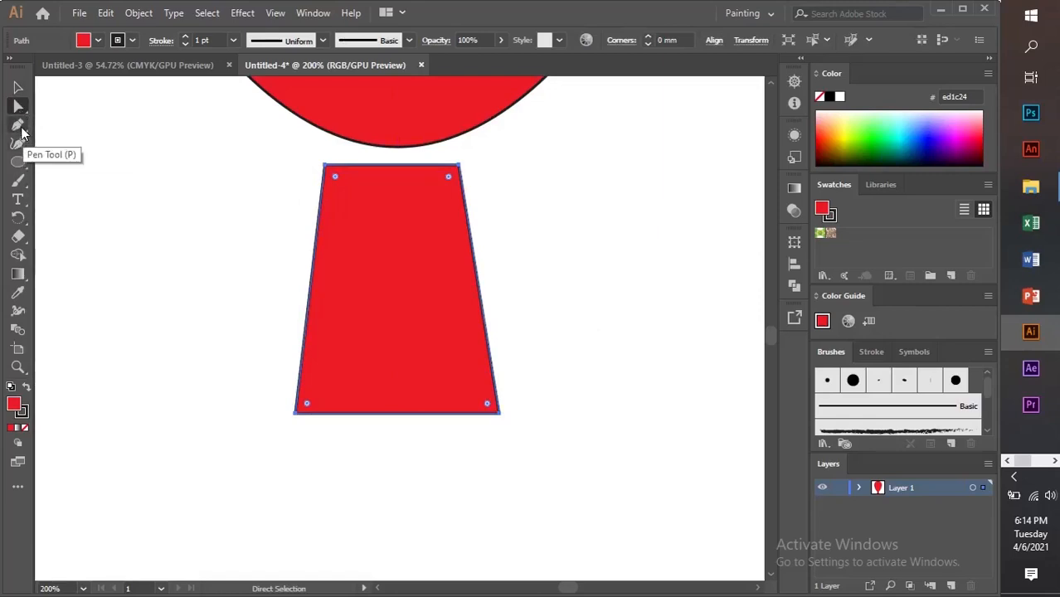
left_click(20, 127)
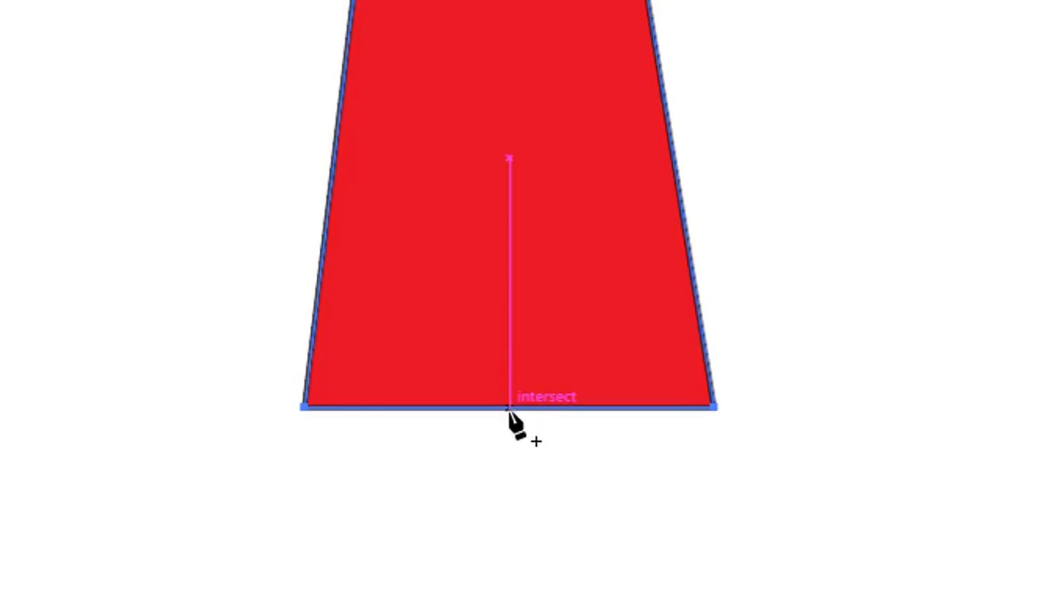
left_click(509, 408)
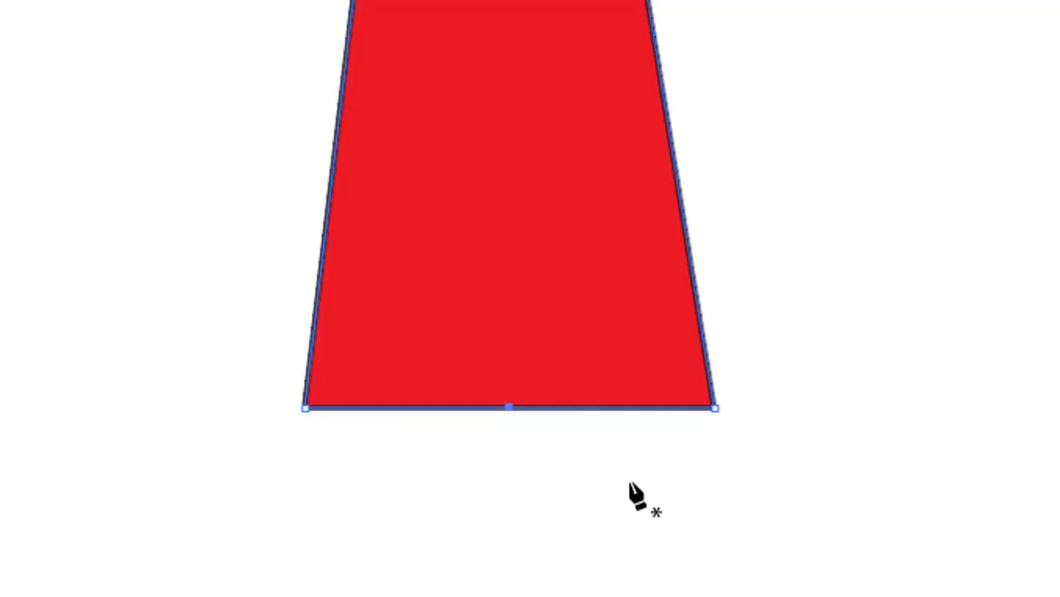
Step: Raise the midpoint anchor of the trapezoid's bottom edge straight up with Direct Selection so the edge arches inward
key("ctrl+plus")
key("ctrl+plus")
key("ctrl+plus")
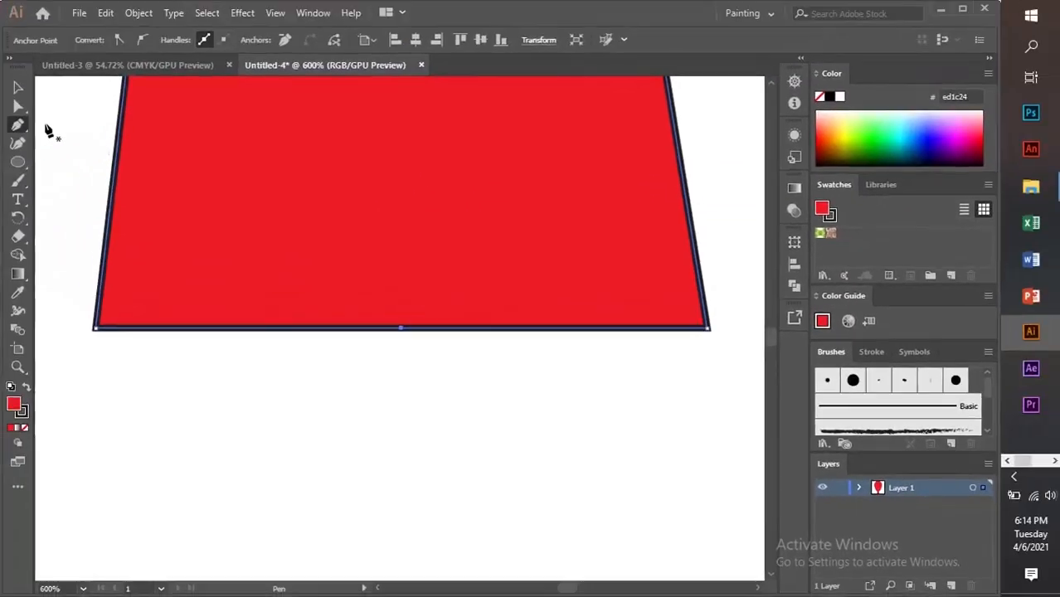
left_click(18, 108)
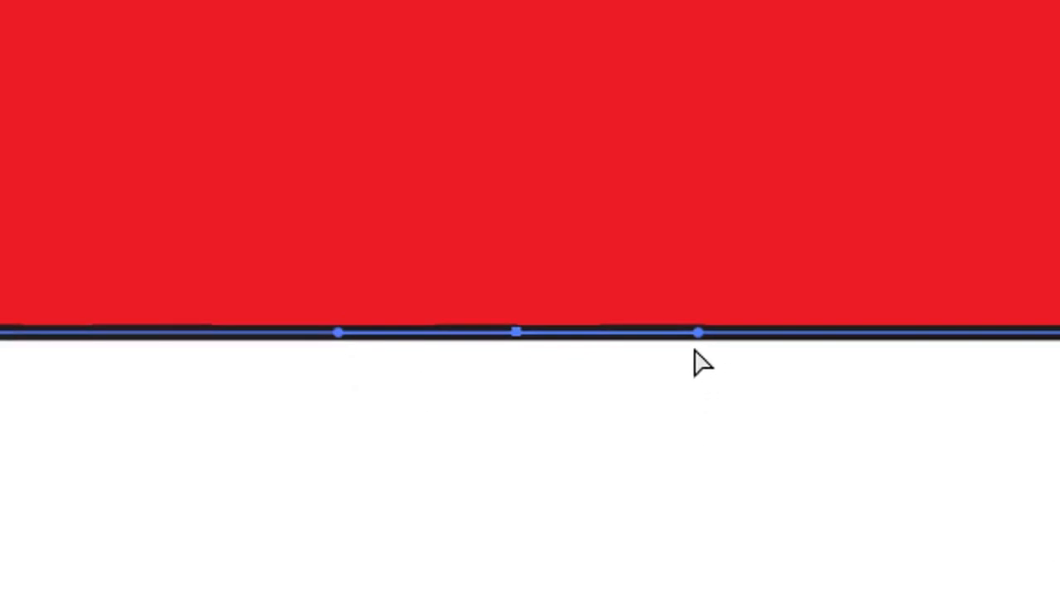
key("ctrl+plus")
key("ctrl+plus")
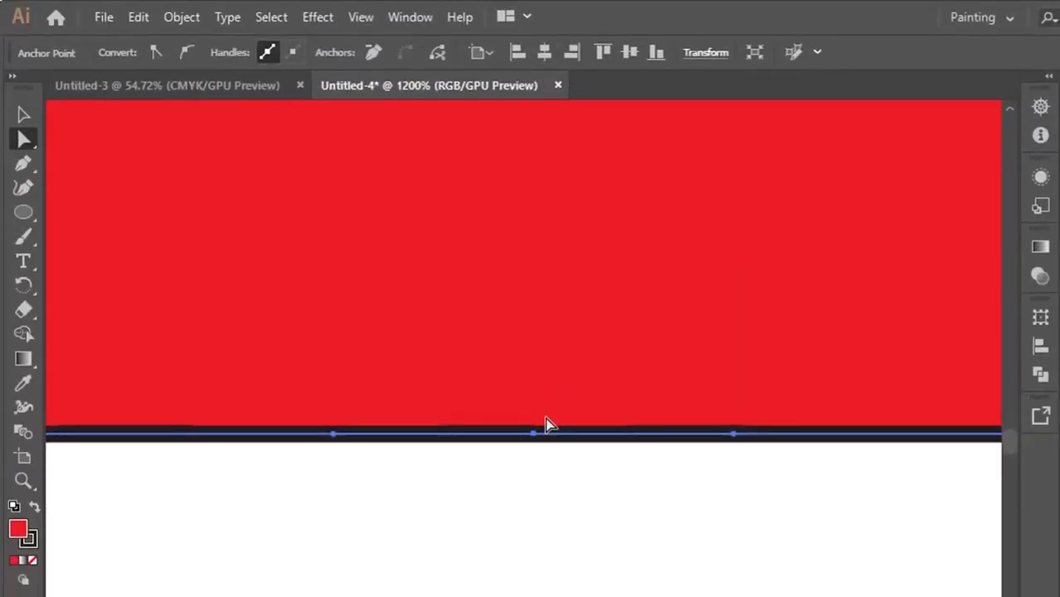
key("ctrl+minus")
key("ctrl+minus")
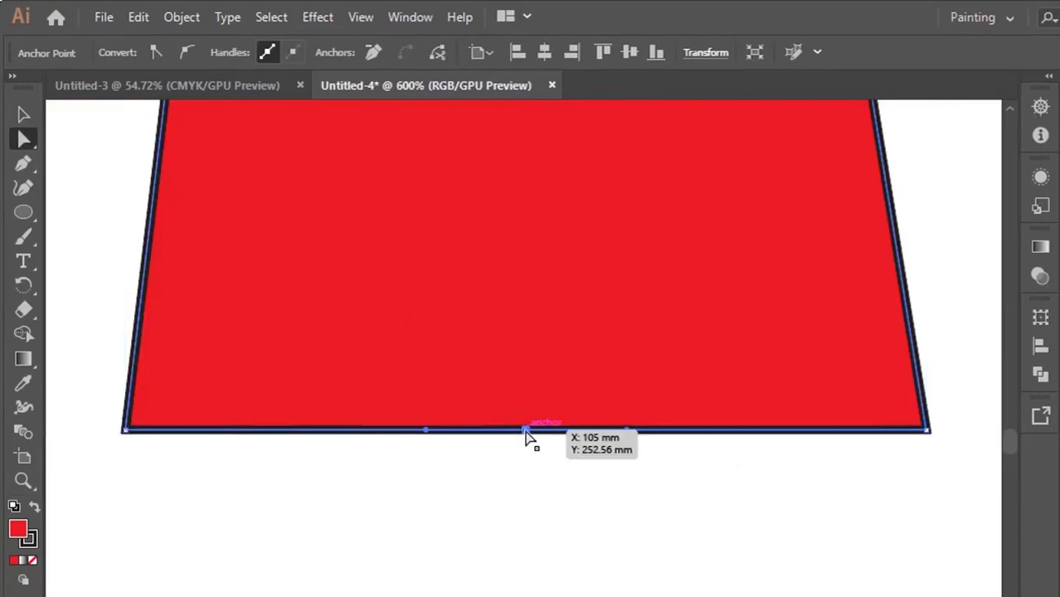
left_click_drag(532, 431, 525, 339)
key("ctrl+z")
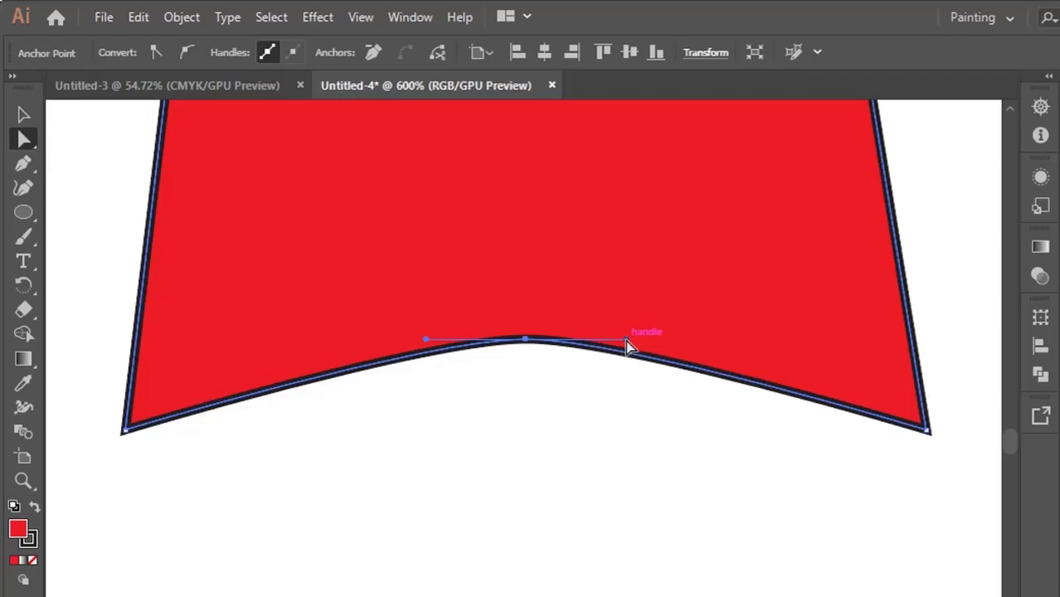
Step: Lengthen both horizontal handles of the raised midpoint to round the bottom edge into a smooth arc, and deselect the shape
left_click_drag(628, 341, 735, 341)
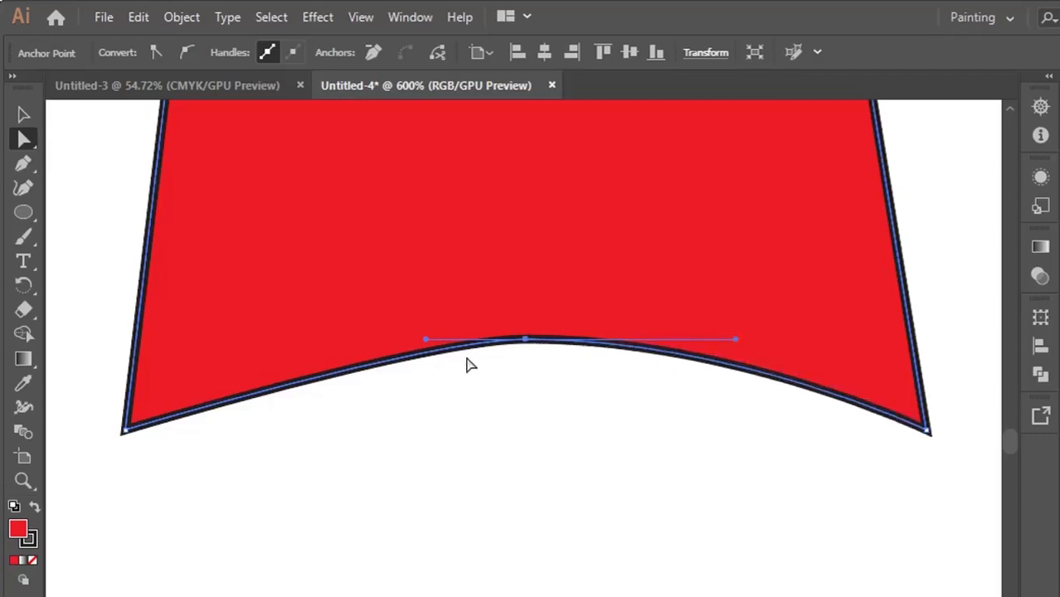
left_click_drag(426, 341, 276, 351)
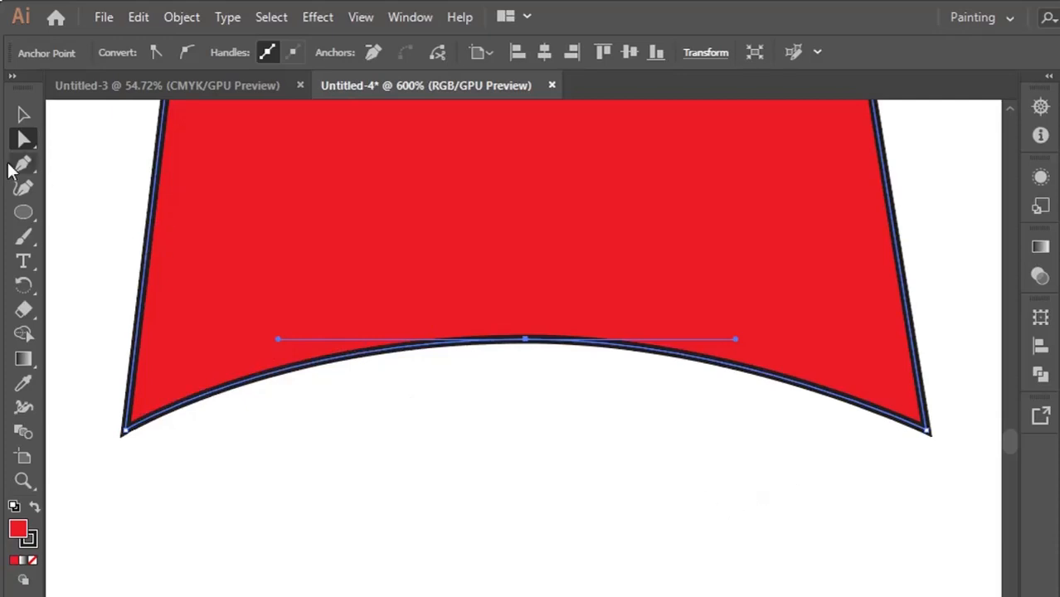
left_click(23, 116)
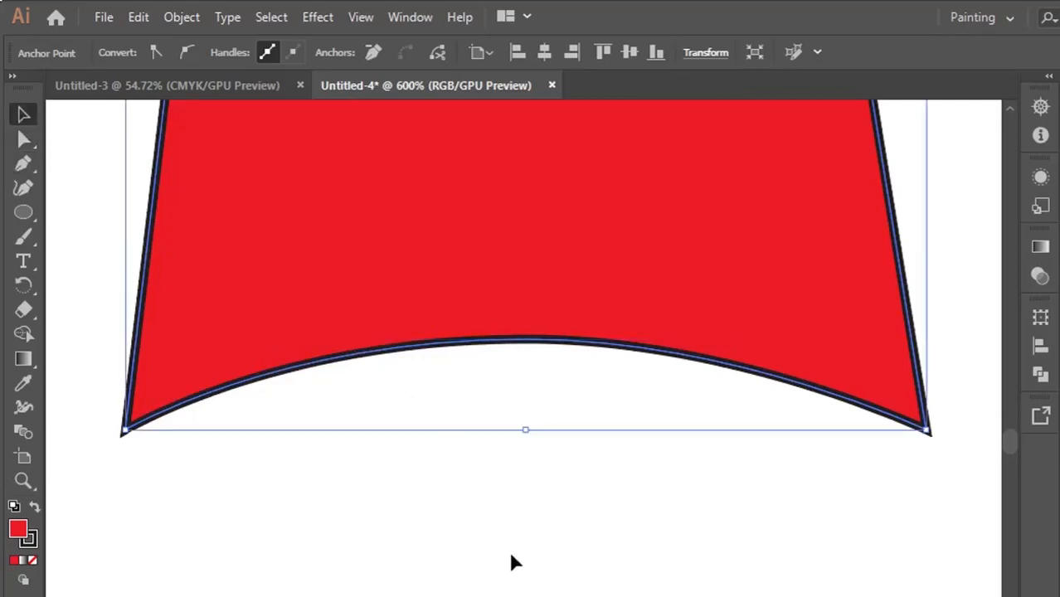
key("ctrl+0")
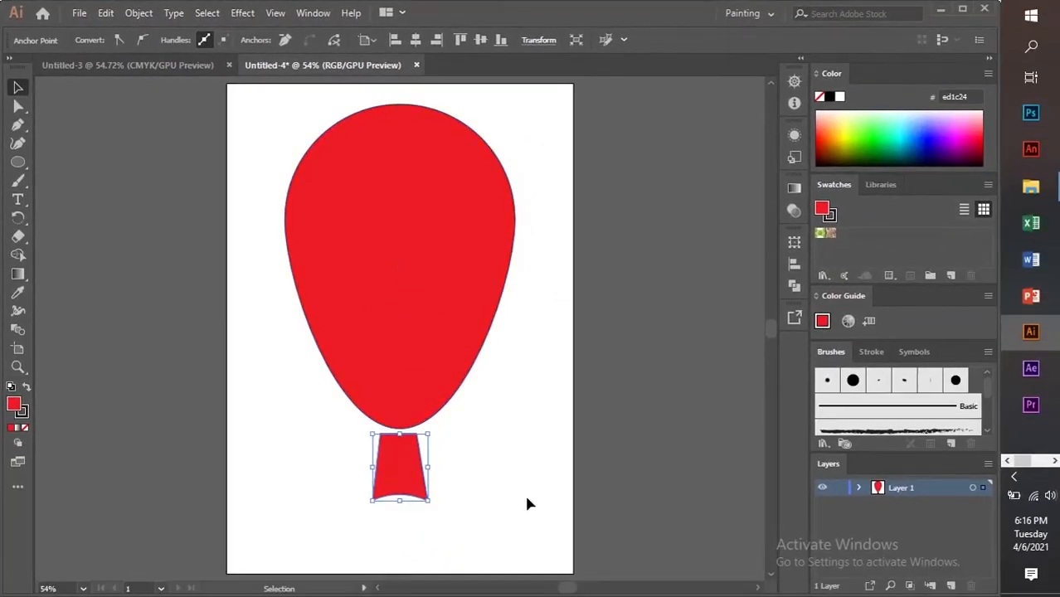
left_click(527, 504)
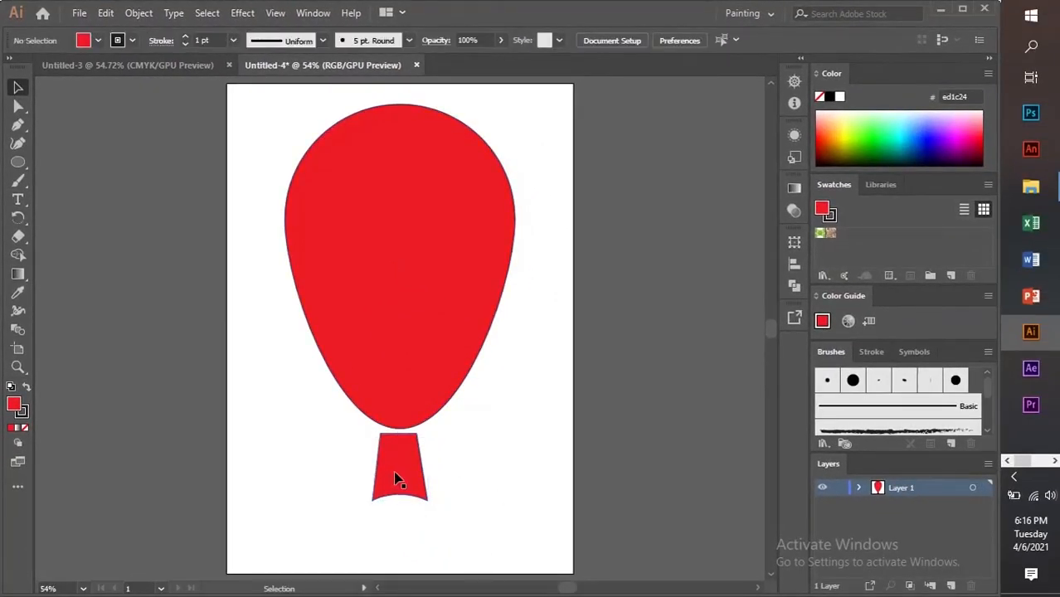
Step: Scale the neck shape down proportionally to roughly two thirds of its size, keeping its upper-left corner fixed
key("ctrl+equal")
key("ctrl+equal")
key("ctrl+equal")
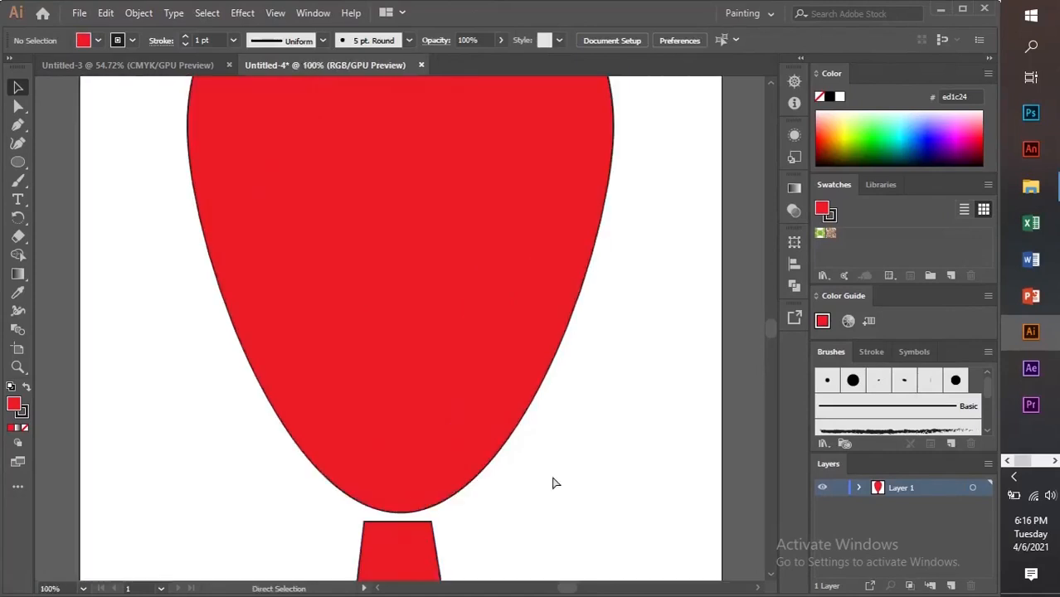
scroll(554, 464, "down", 6)
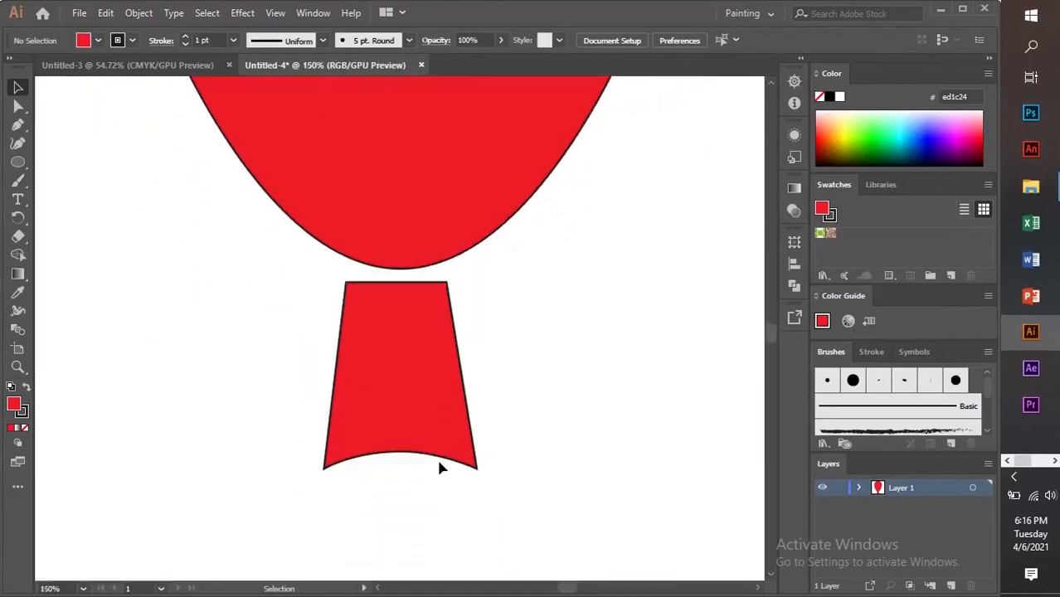
left_click(407, 422)
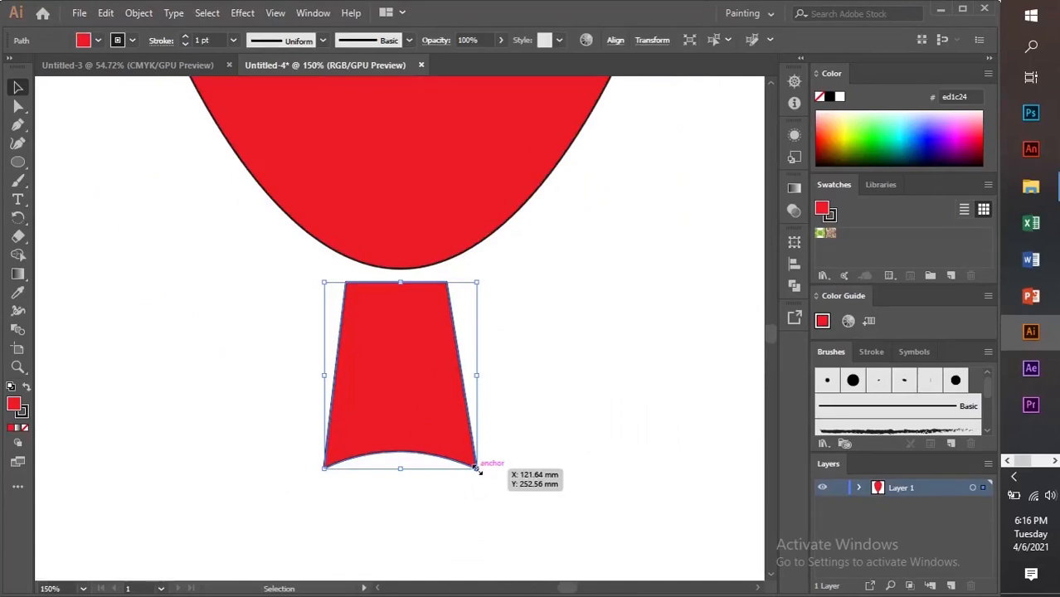
left_click_drag(477, 469, 421, 400)
left_click(452, 442)
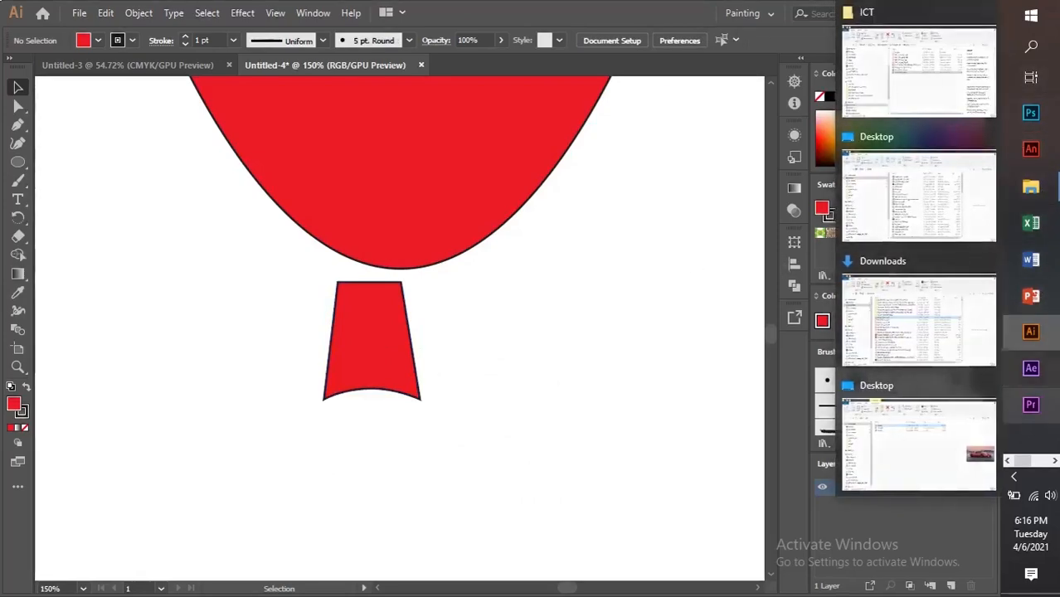
Step: Switch to Acrobat to check the neck of the sample balloons in question 1(a), and return to Illustrator
left_click(1033, 81)
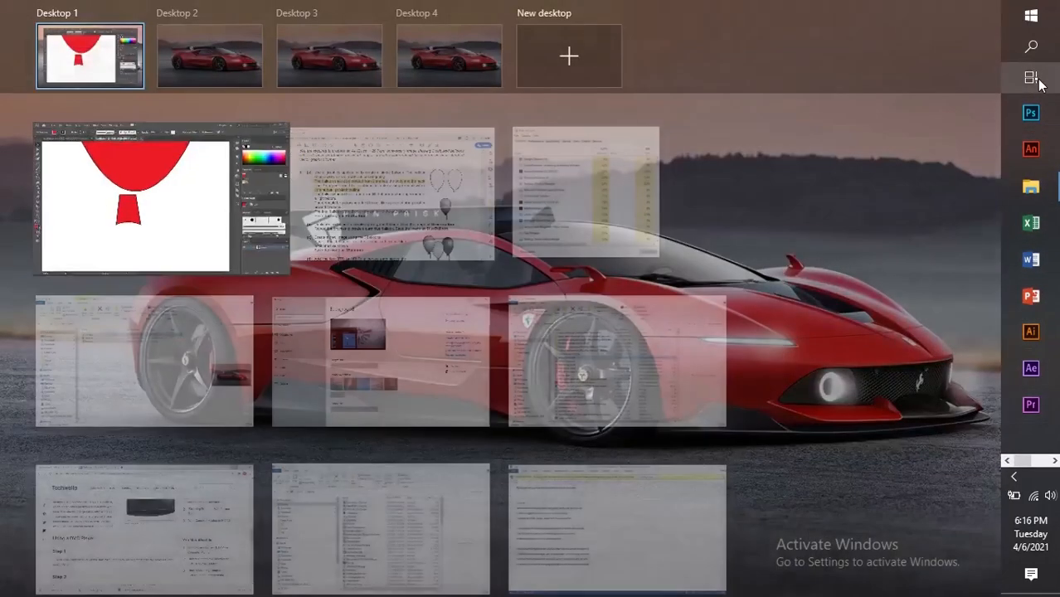
left_click(389, 218)
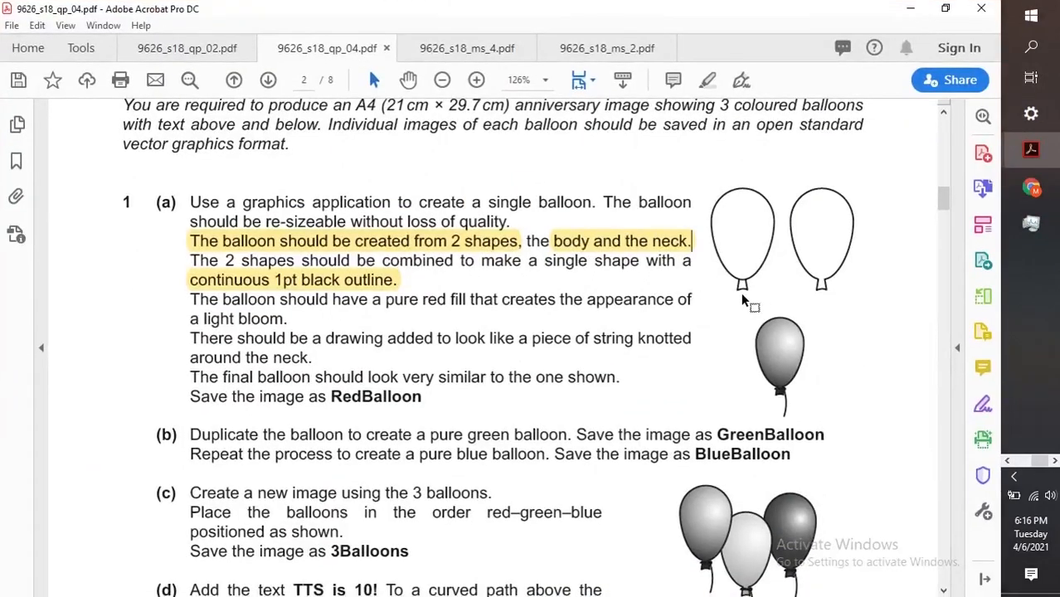
left_click(1031, 81)
left_click(420, 188)
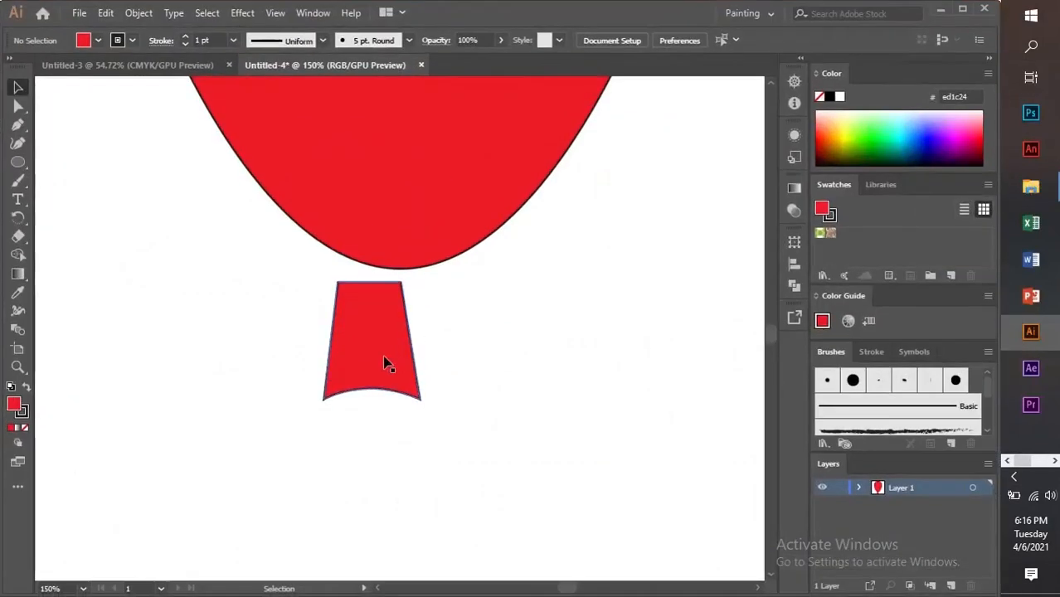
Step: Move the neck up so its top overlaps the balloon's lower tip, and nudge it into line with the balloon's centre
left_click_drag(388, 362, 416, 304)
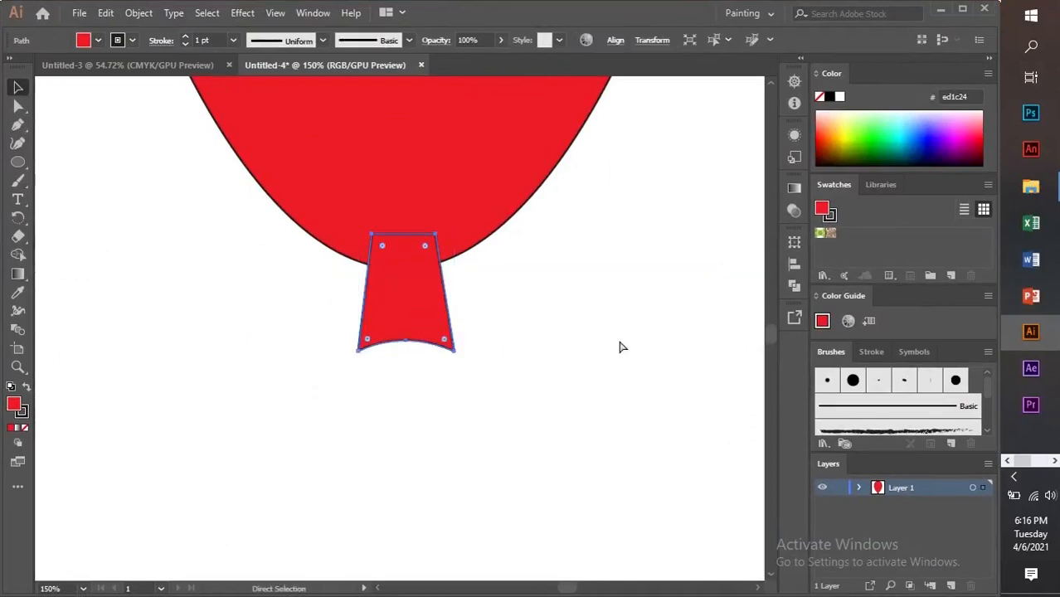
key("ctrl+0")
left_click(516, 433)
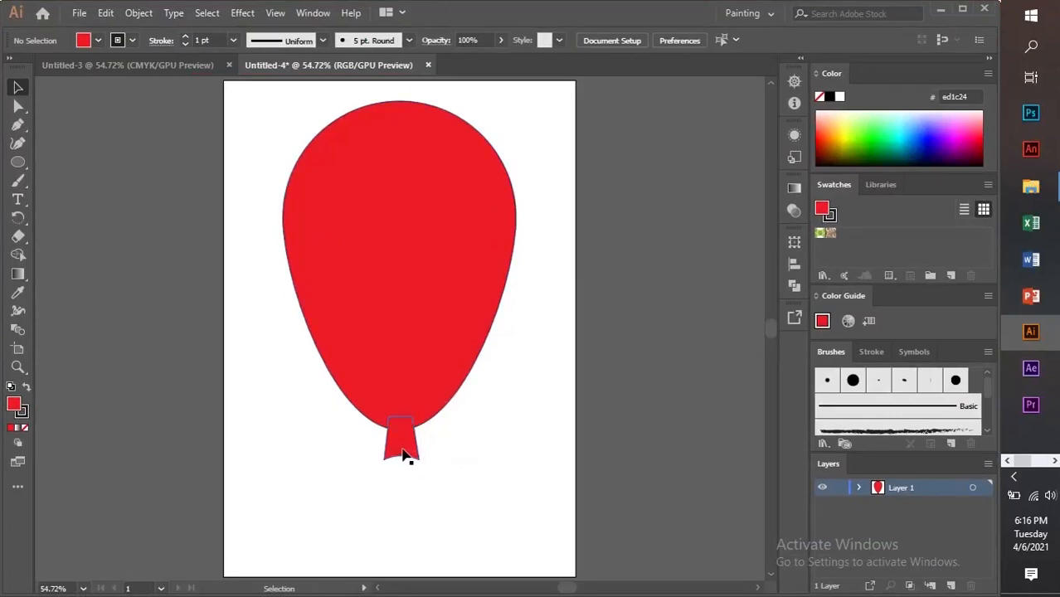
left_click_drag(404, 457, 402, 456)
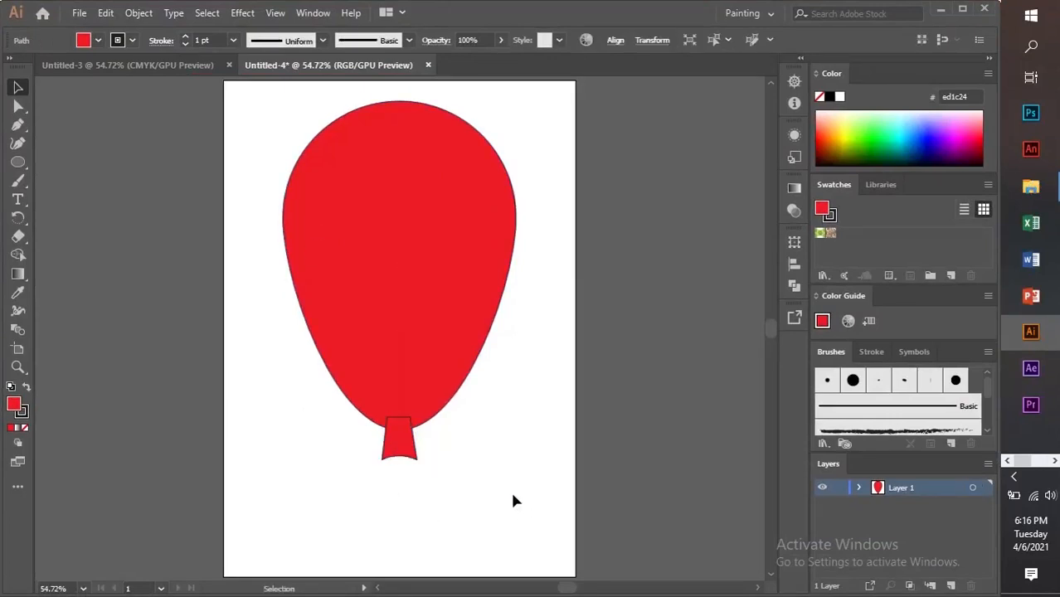
left_click(513, 499)
Step: Select the balloon body and neck together and align their horizontal centres
left_click_drag(258, 118, 470, 484)
left_click(470, 485)
left_click_drag(277, 107, 512, 489)
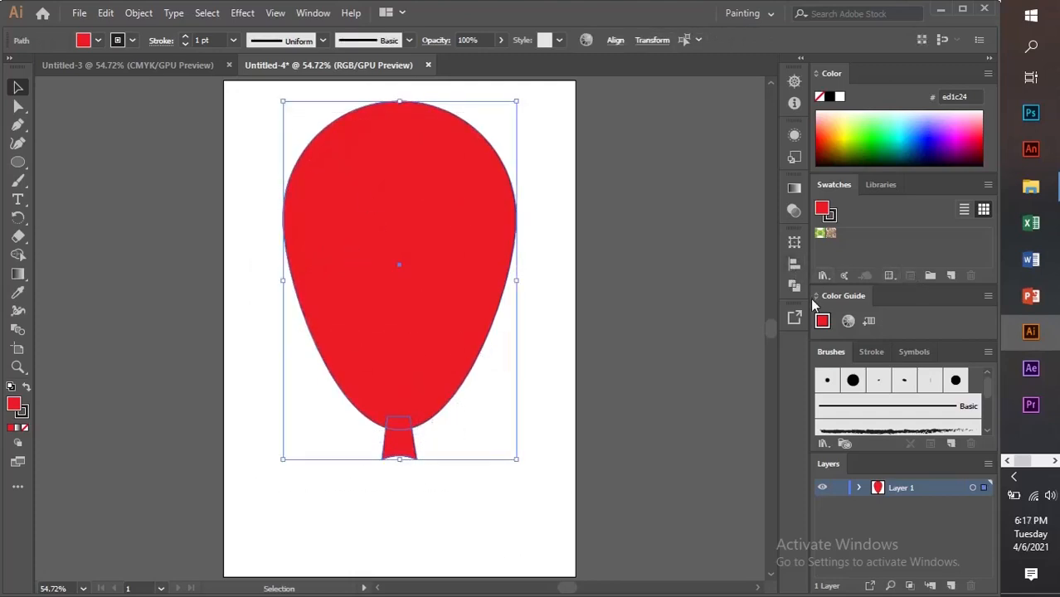
left_click(794, 264)
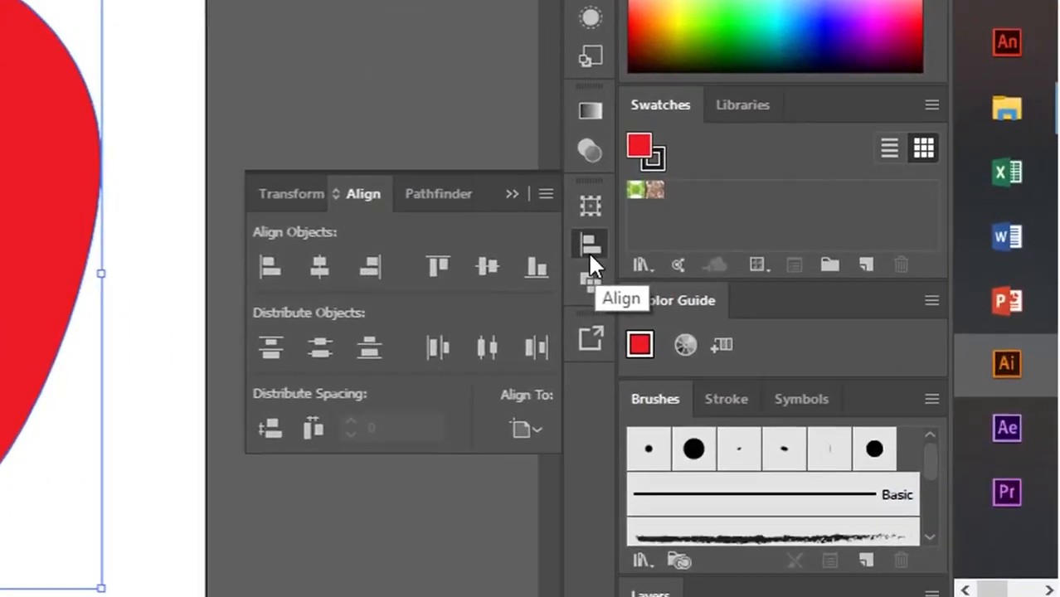
left_click(317, 267)
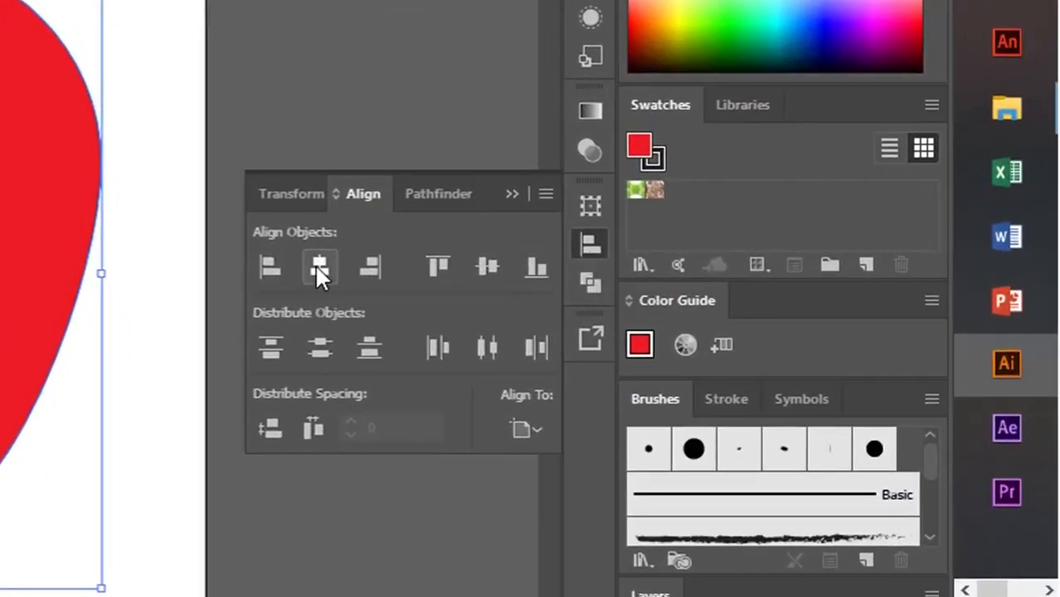
left_click(512, 195)
key("ctrl+shift+a")
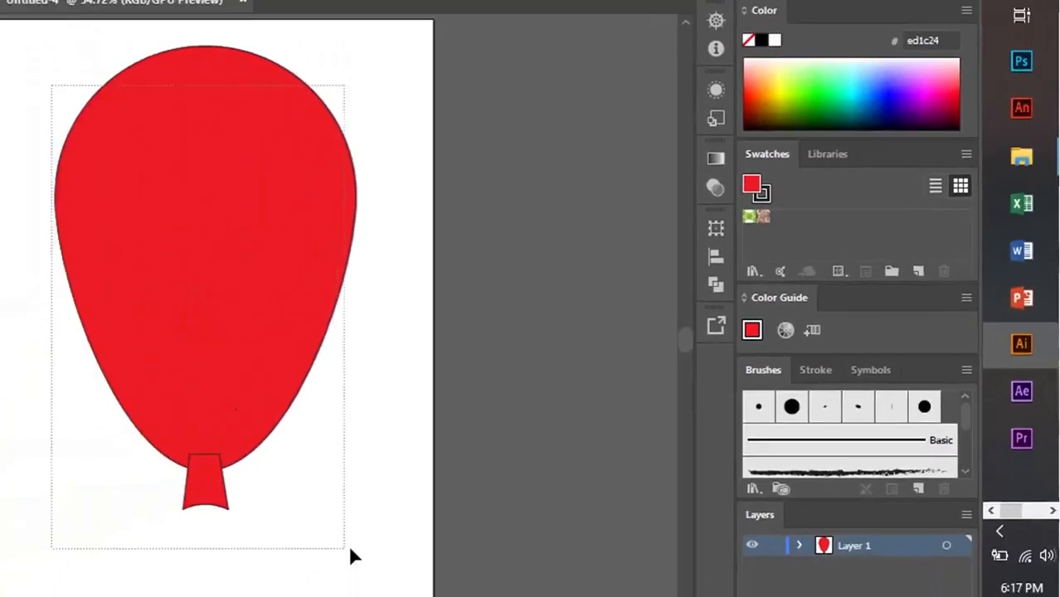
Step: Combine the balloon body and neck into a single shape with the Pathfinder Unite operation
key("ctrl+a")
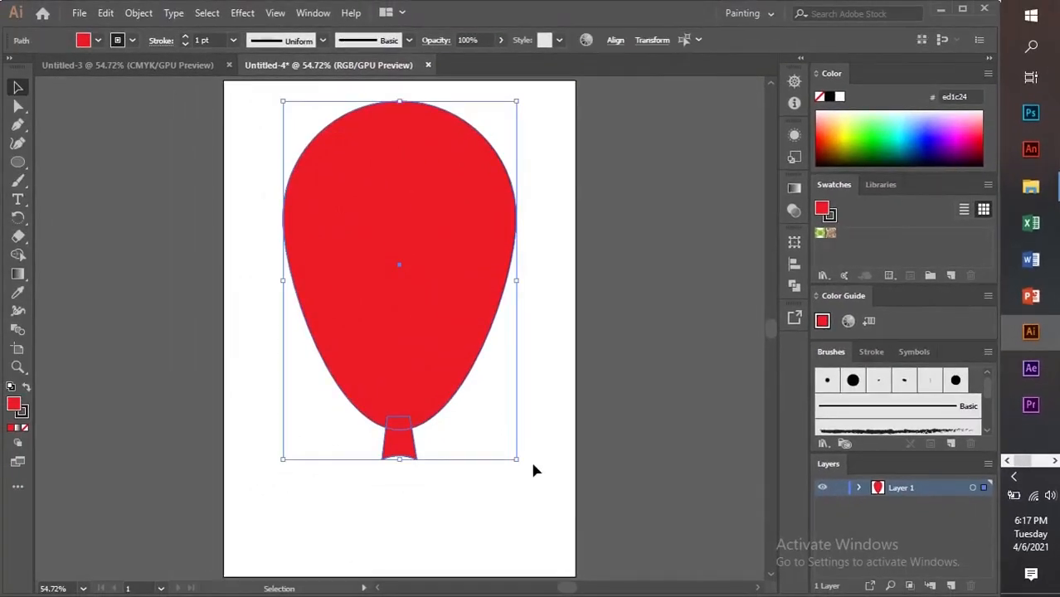
left_click(795, 284)
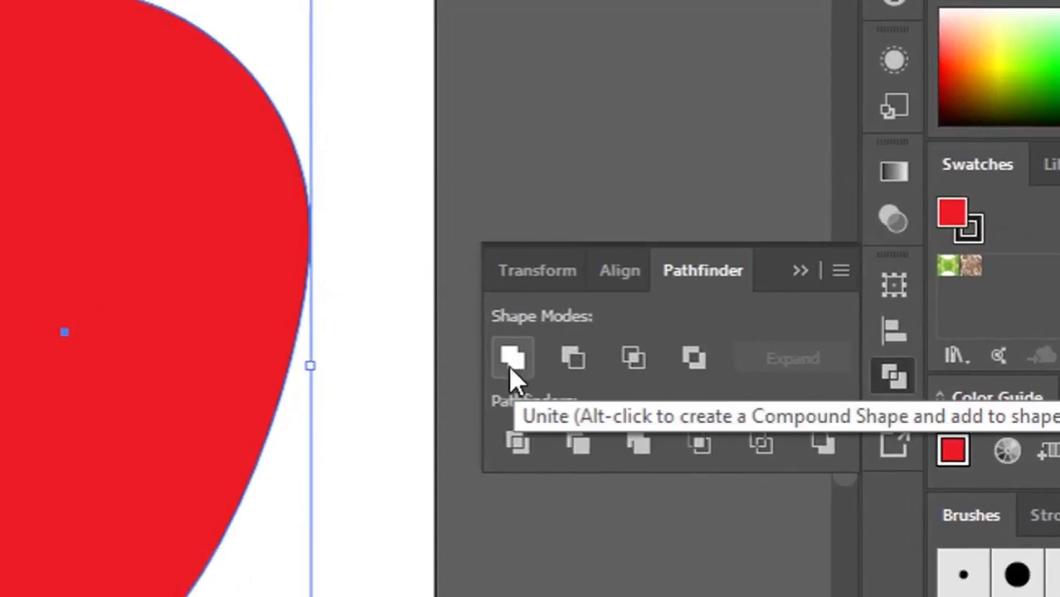
left_click(510, 363)
key("ctrl+shift+a")
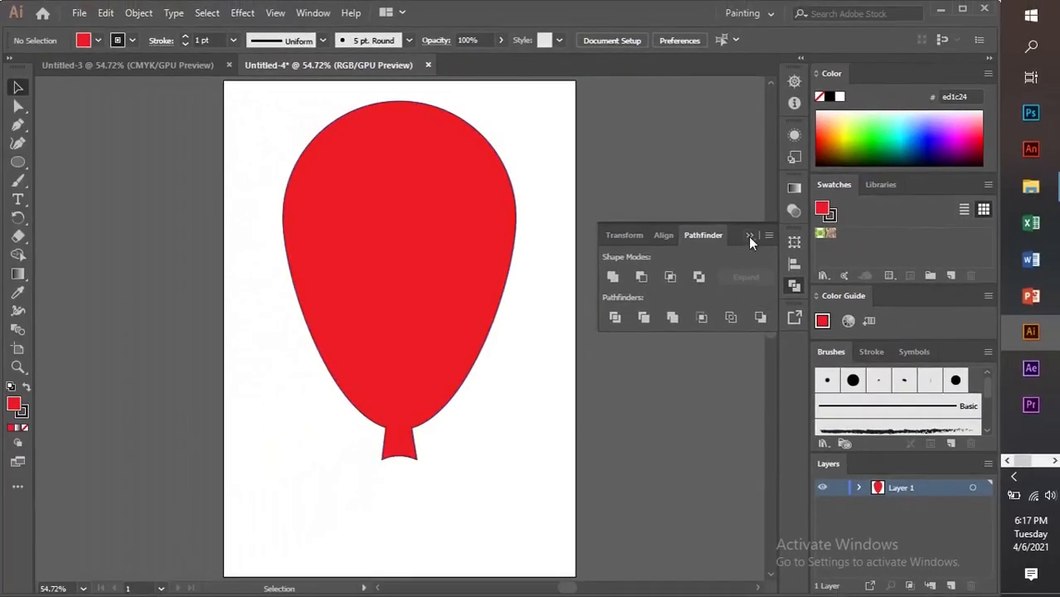
left_click(749, 236)
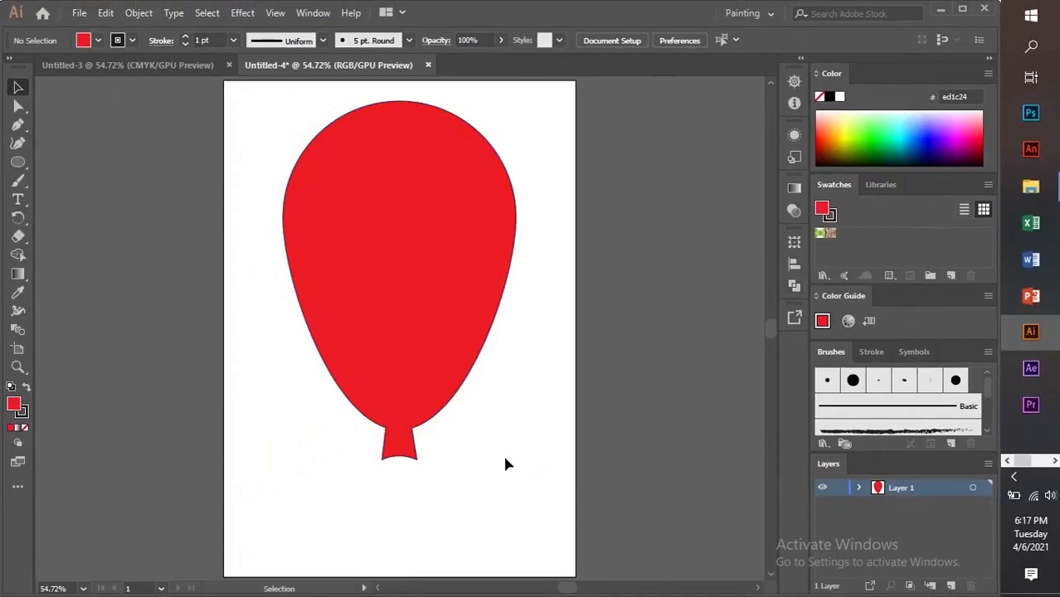
Step: Switch to the 9626_s18_qp_04 question paper in Acrobat and highlight the words "light bloom" in question 1(a)
left_click(1022, 89)
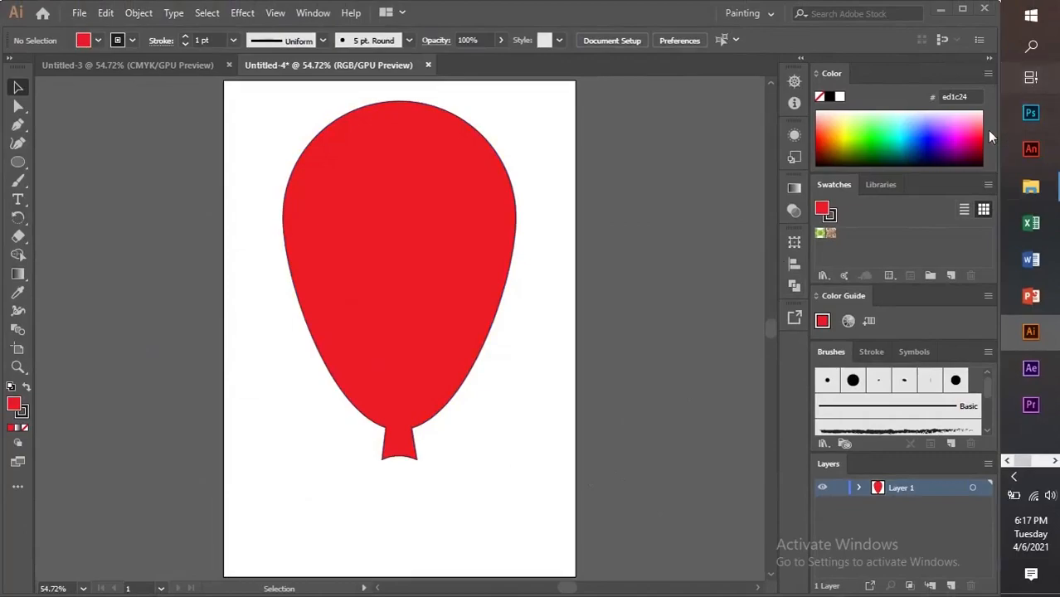
left_click(429, 224)
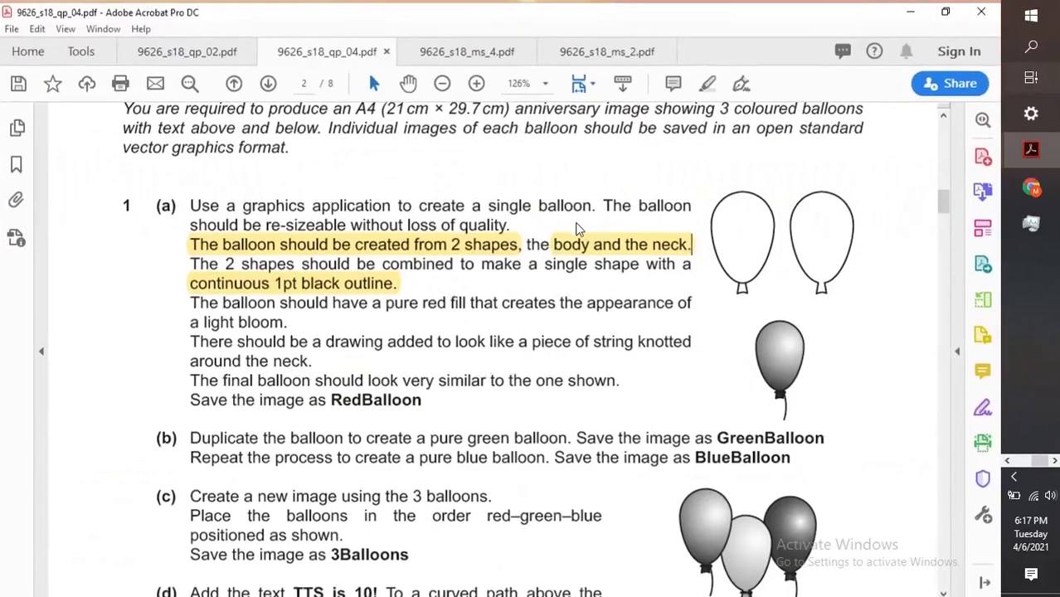
scroll(527, 373, "down", 2)
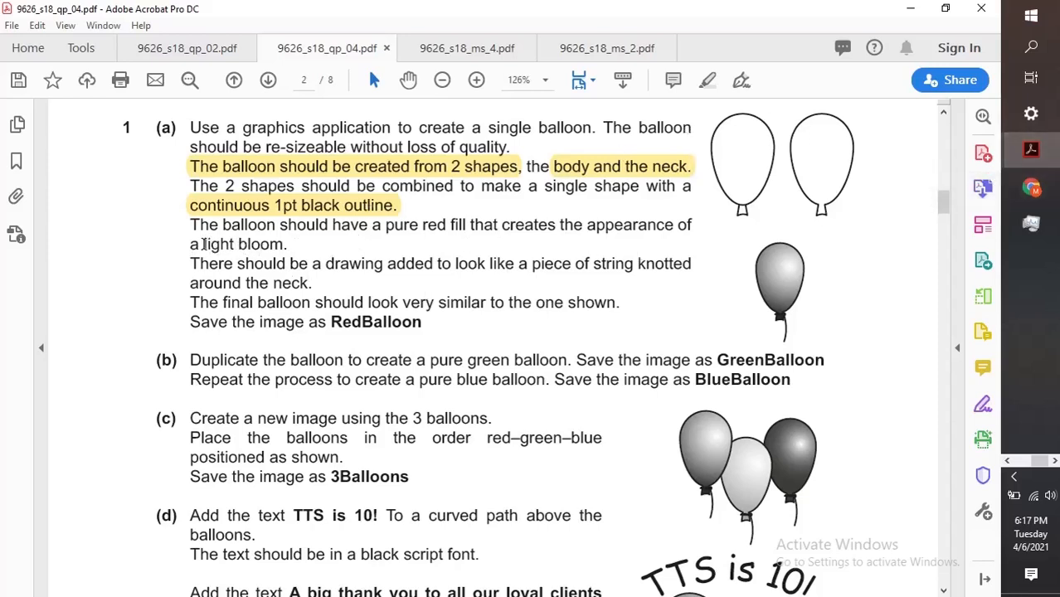
left_click_drag(204, 244, 284, 246)
left_click(284, 215)
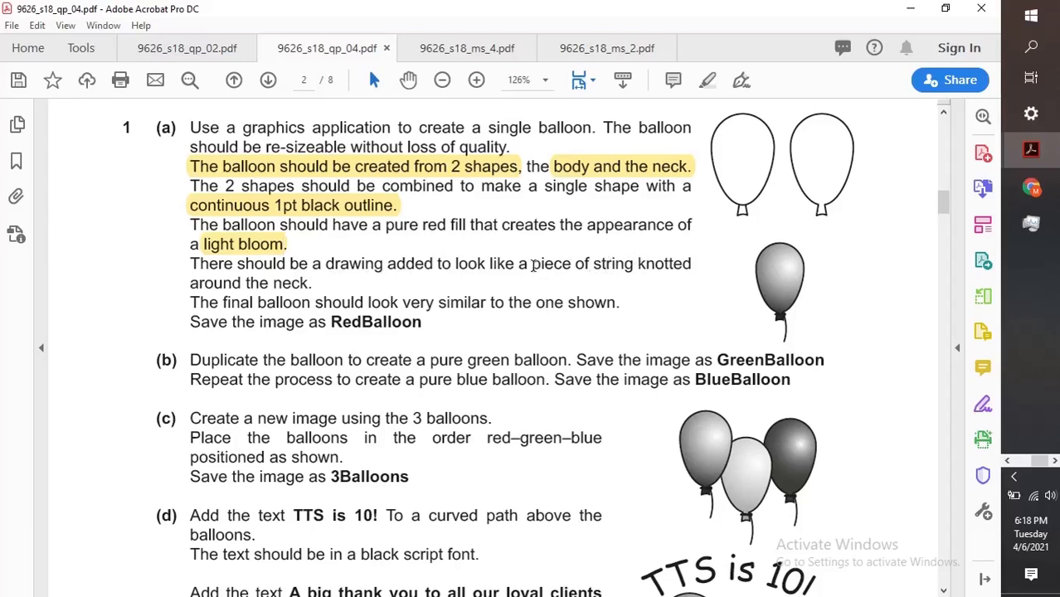
Step: Highlight the words "piece of string knotted around the neck" in question 1(a)
left_click_drag(535, 265, 313, 284)
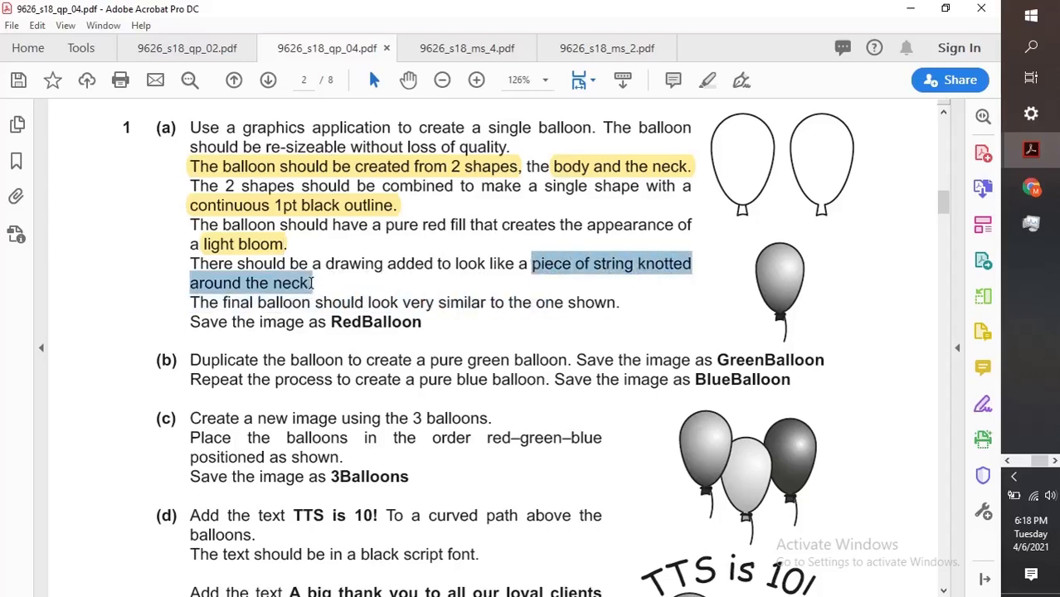
left_click(329, 256)
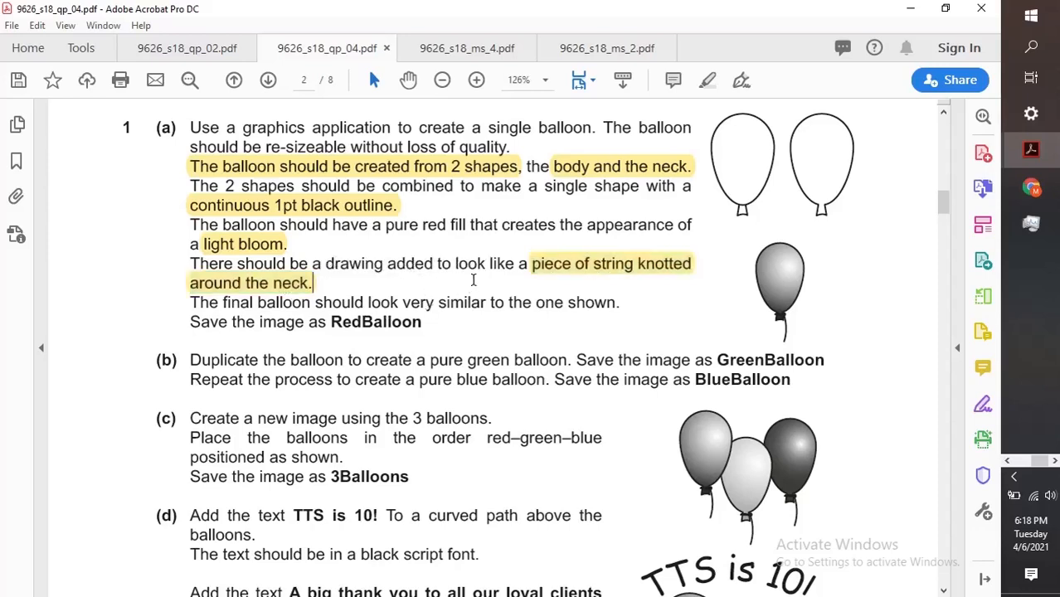
scroll(473, 281, "down", 1)
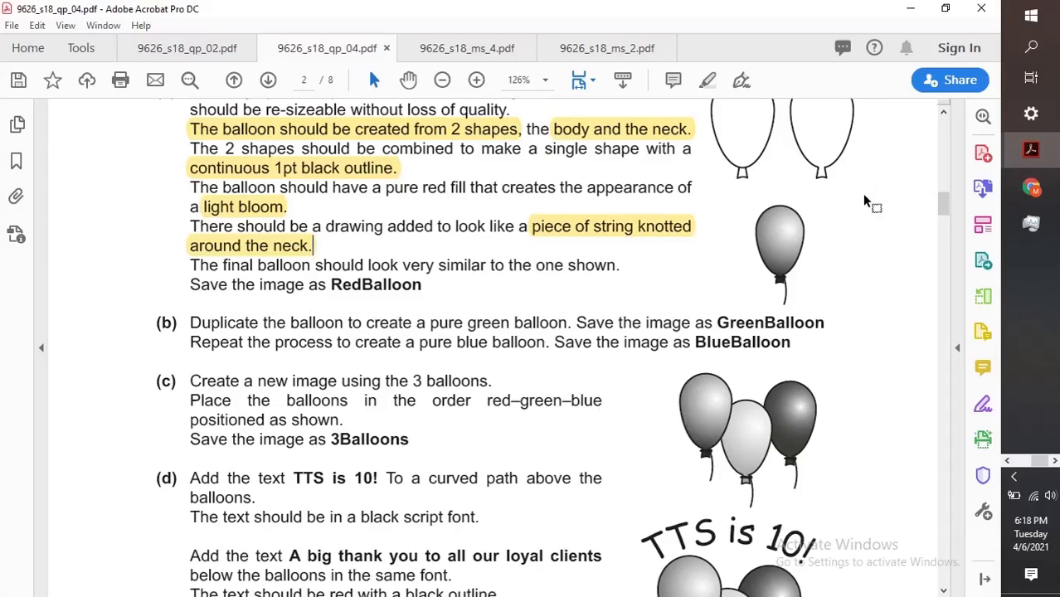
Step: Switch to Illustrator and apply a linear gradient fill to the balloon, adding a red colour stop at 30.95%
left_click(1033, 86)
left_click(392, 199)
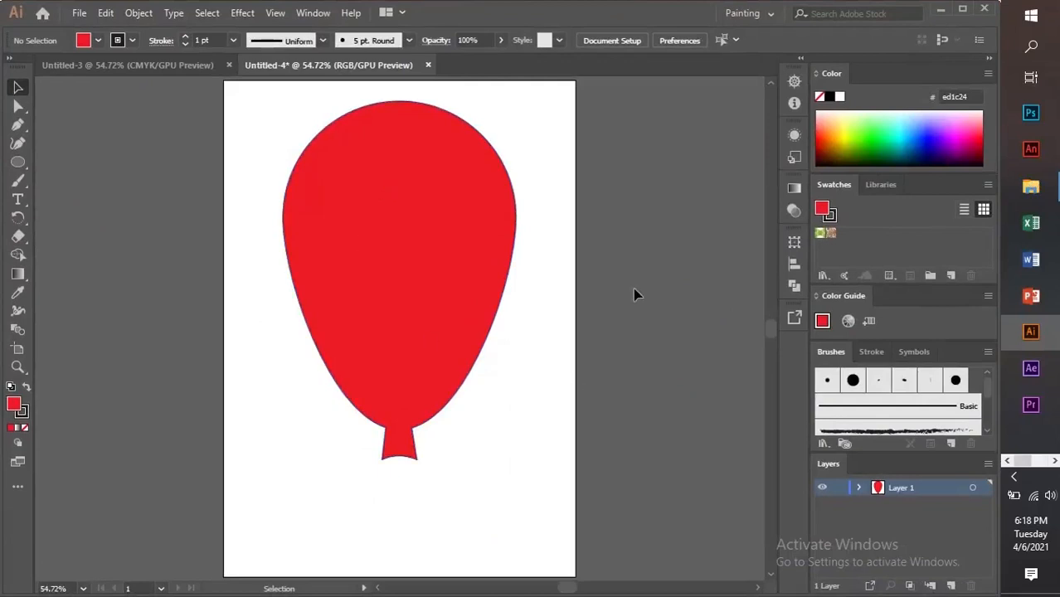
left_click(455, 191)
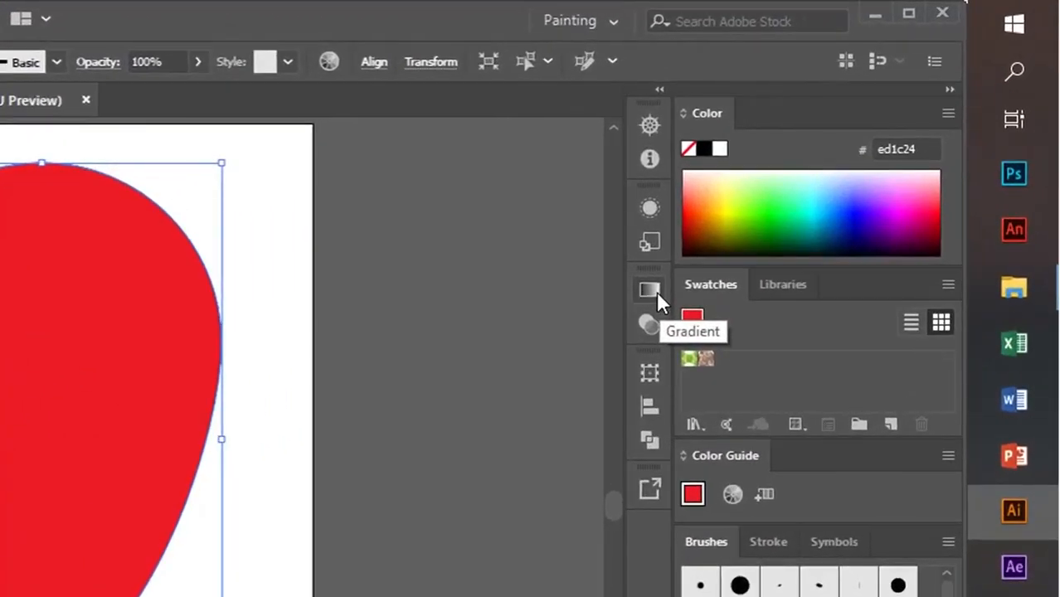
left_click(649, 290)
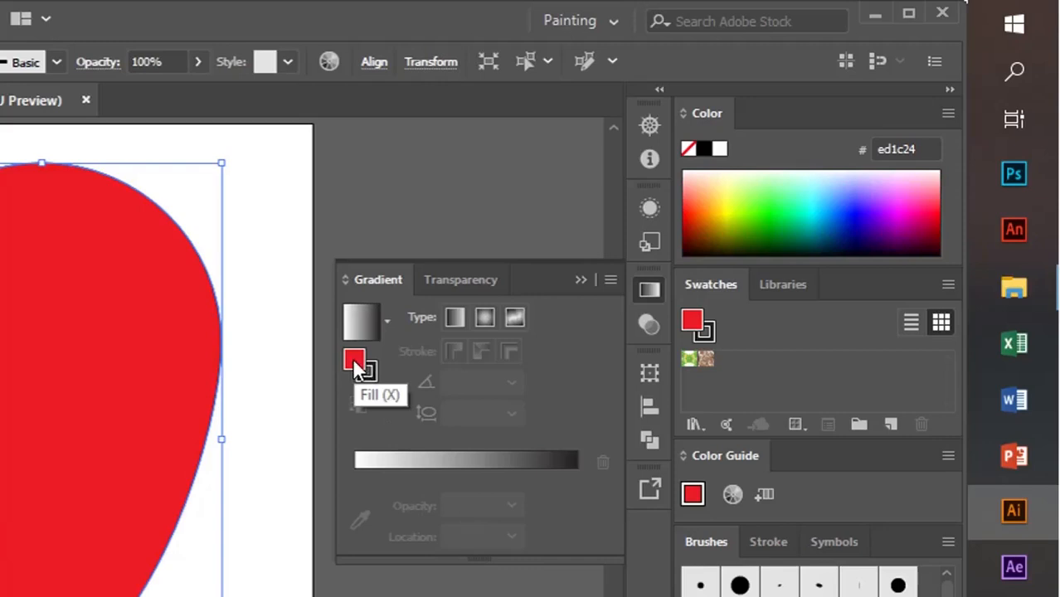
left_click(423, 458)
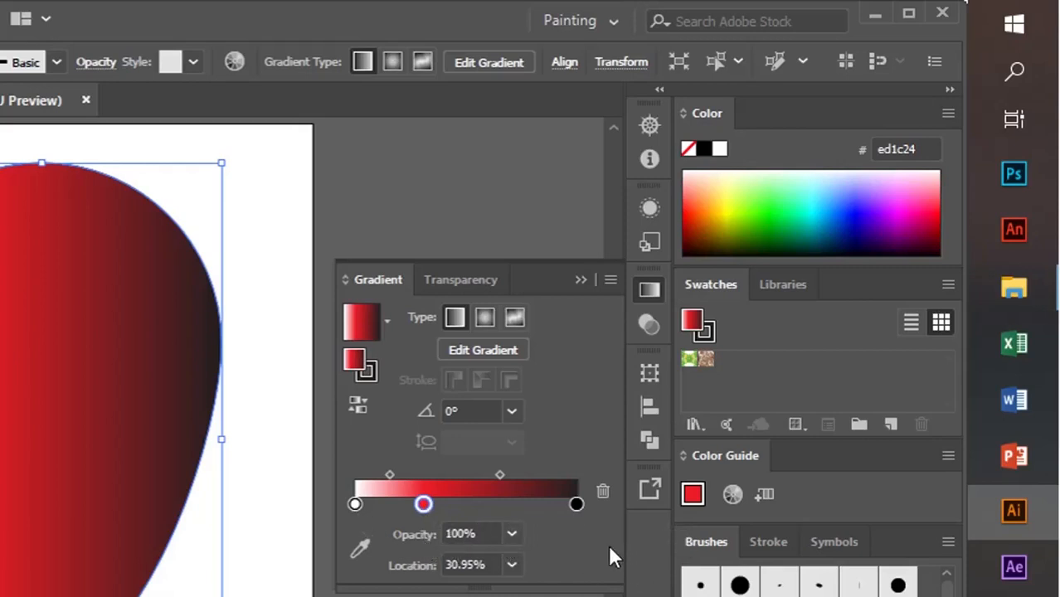
Step: Delete the black stop from the balloon's gradient and move the red stop to the 100% location
left_click(577, 506)
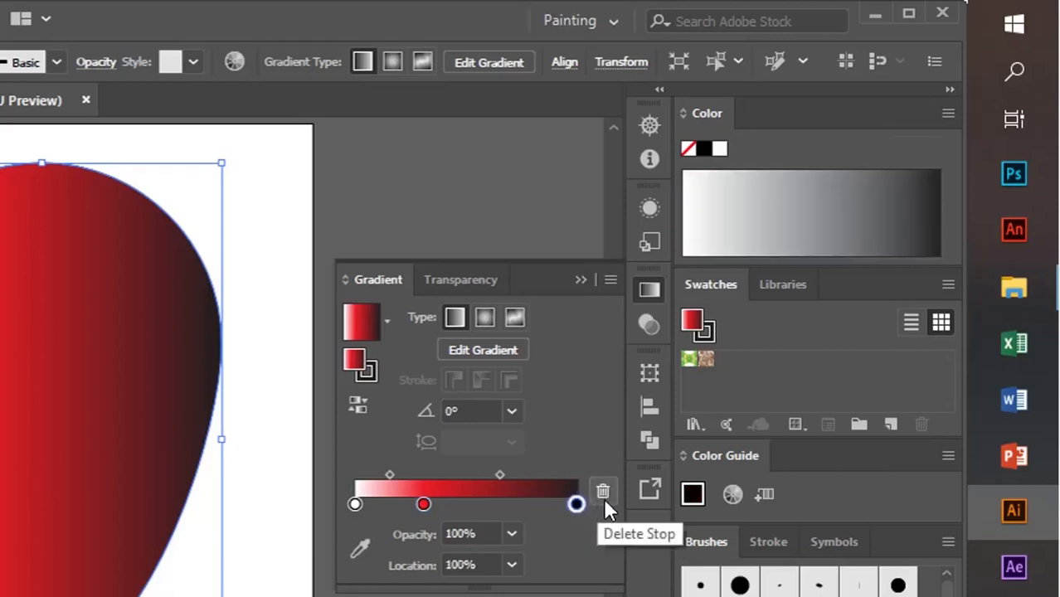
left_click(603, 495)
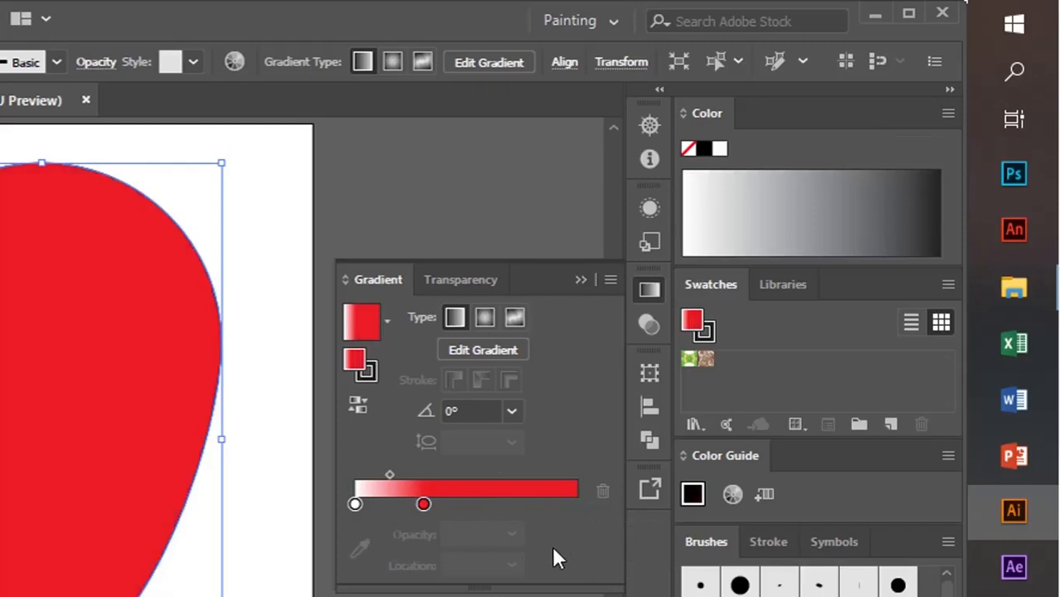
left_click(424, 506)
left_click_drag(424, 505, 578, 505)
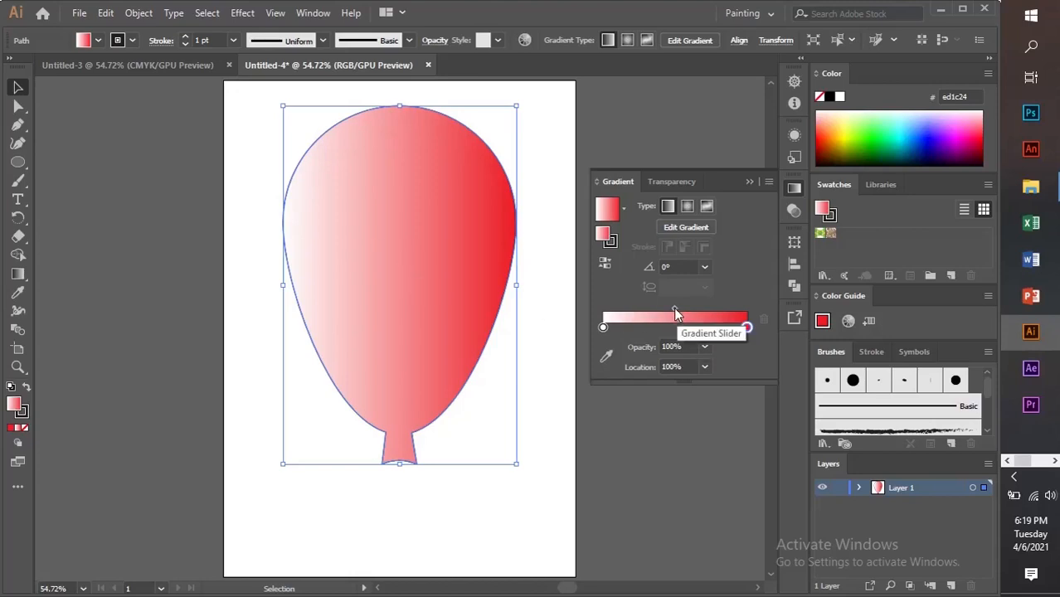
Step: Move the midpoint between the white and red stops to 30.42% and change the balloon's gradient type to radial
left_click_drag(673, 307, 646, 308)
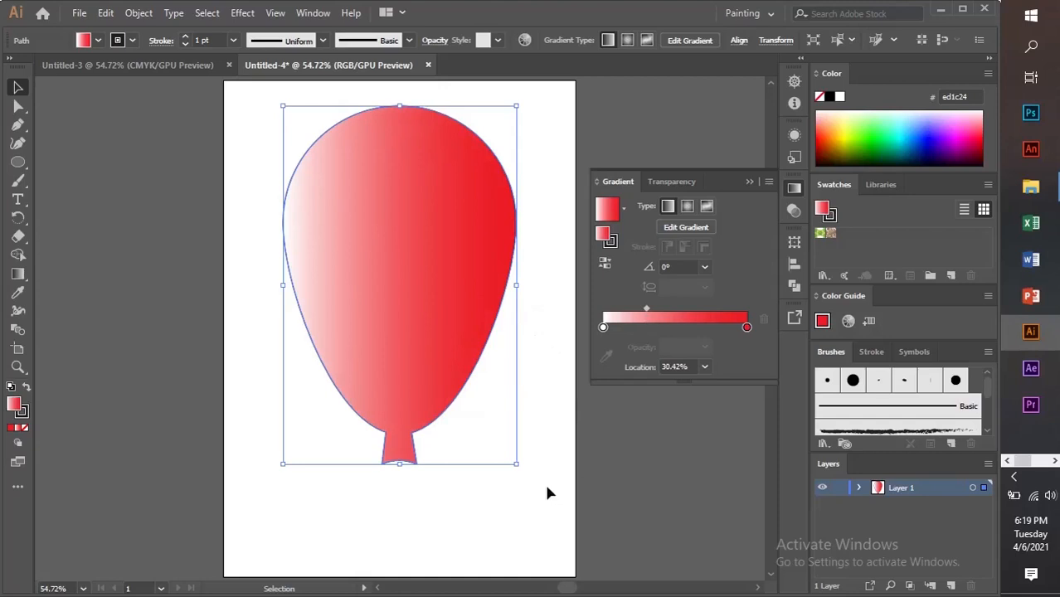
left_click(539, 415)
left_click(457, 336)
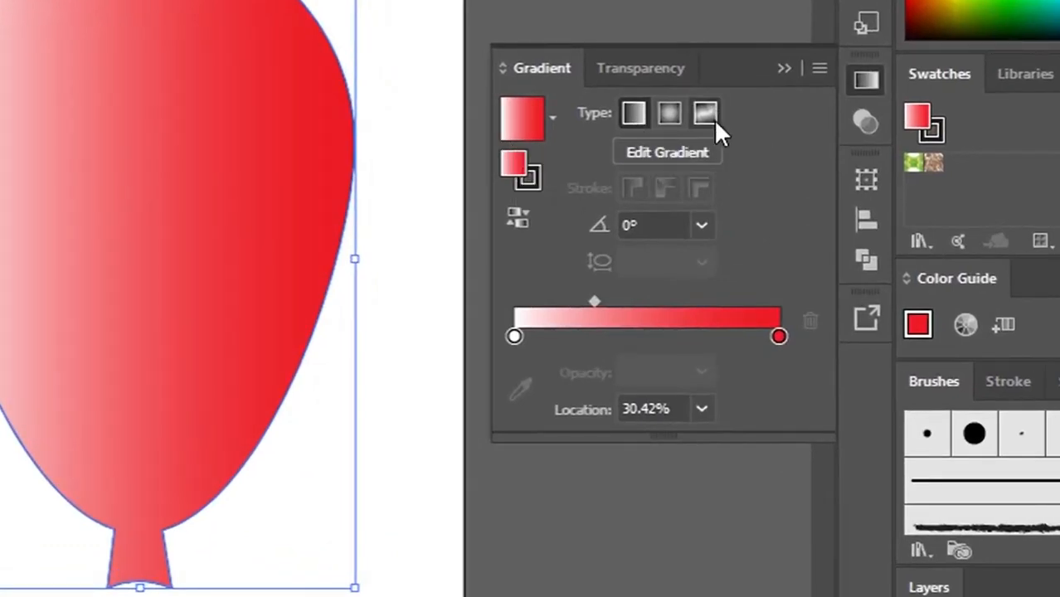
left_click(668, 122)
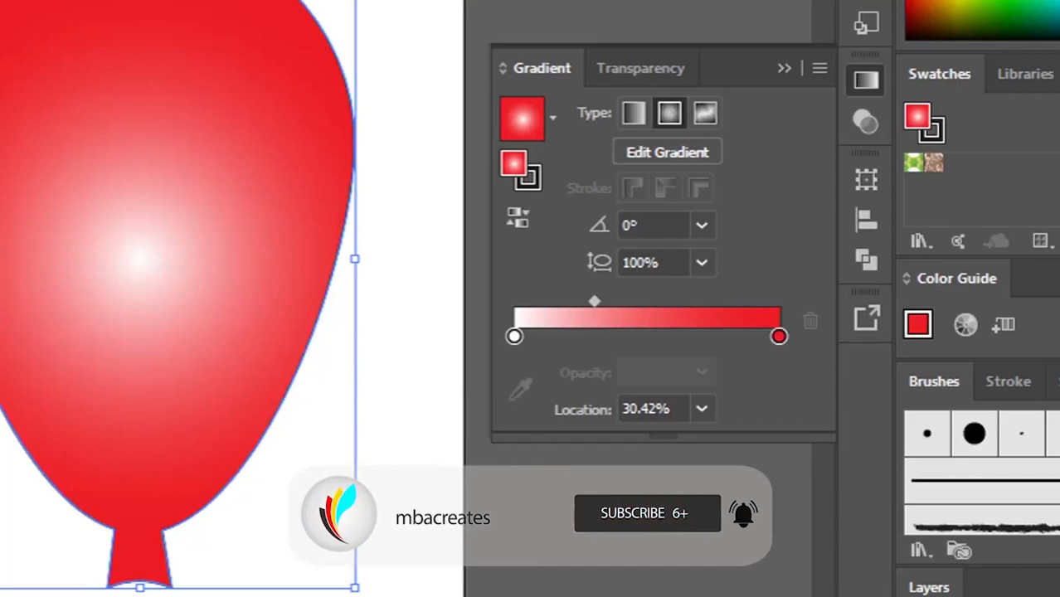
Step: Check the shaded balloon in the question paper, and move the radial gradient's highlight to the balloon's upper right with the Gradient tool
key("super+Tab")
left_click(169, 129)
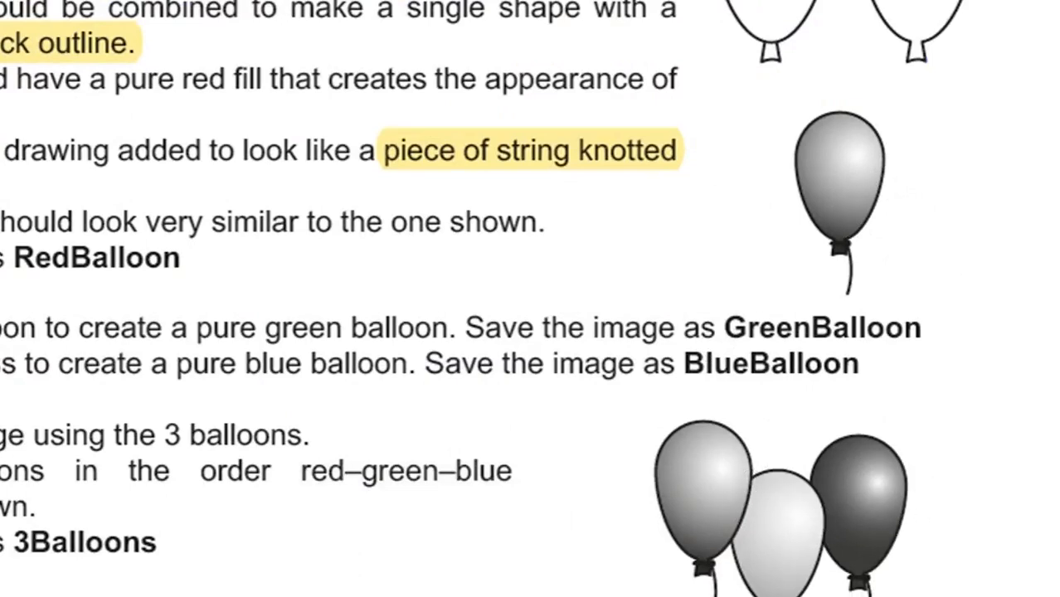
key("super+Tab")
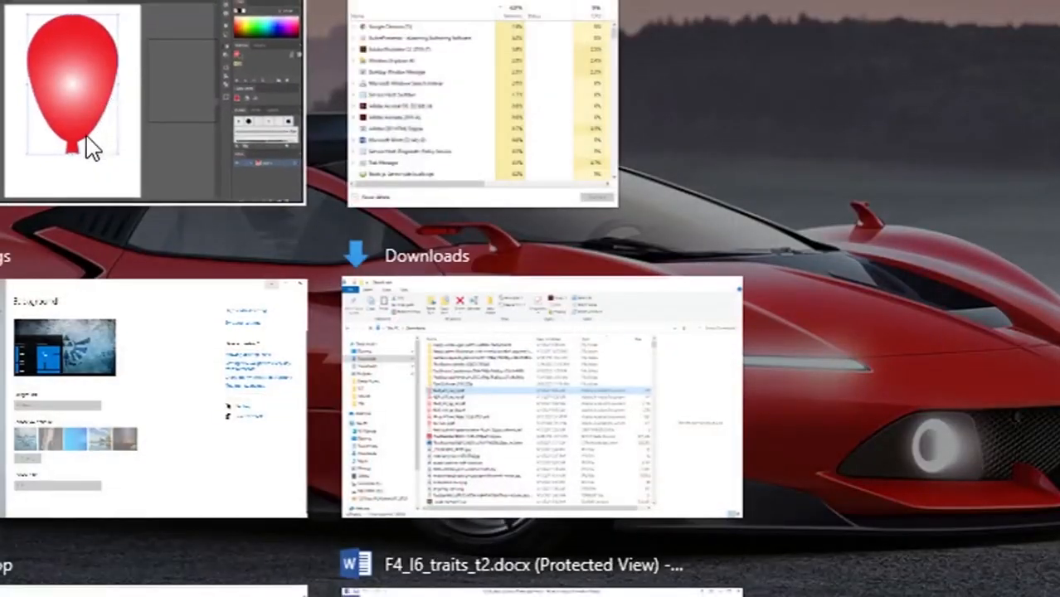
left_click(91, 148)
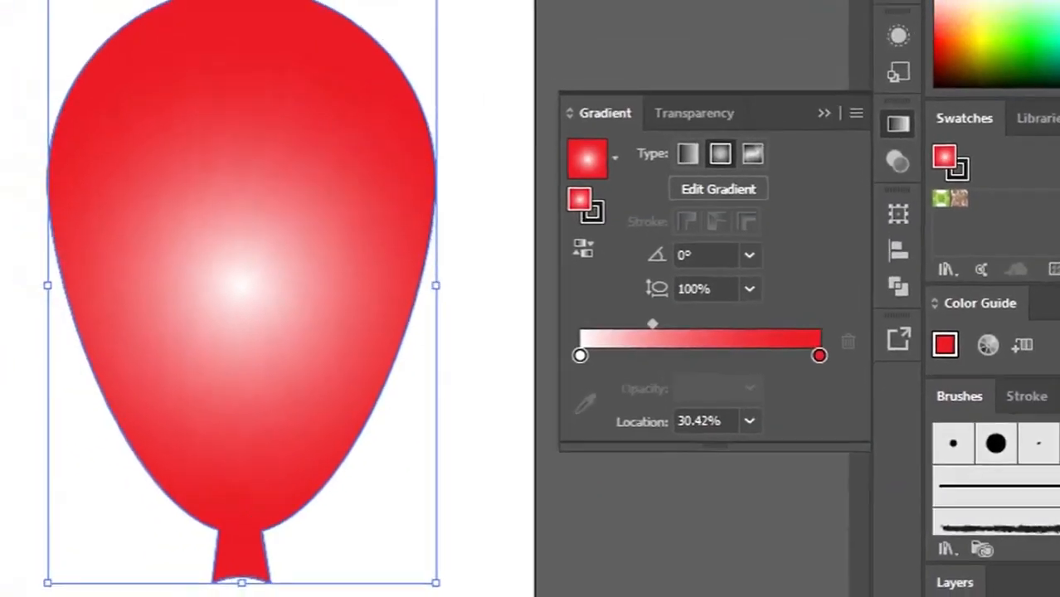
left_click(824, 113)
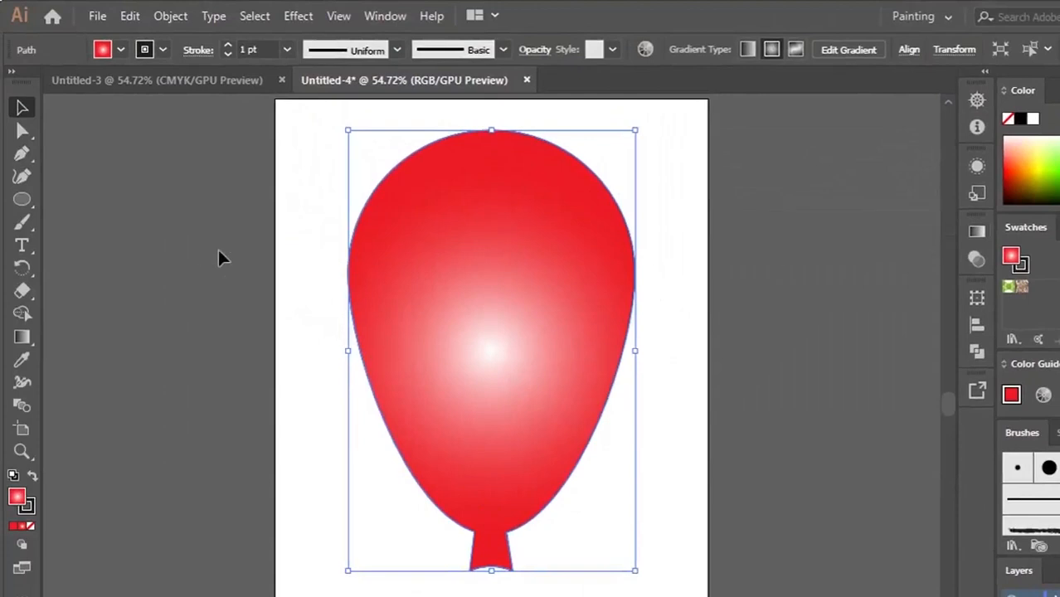
left_click(22, 338)
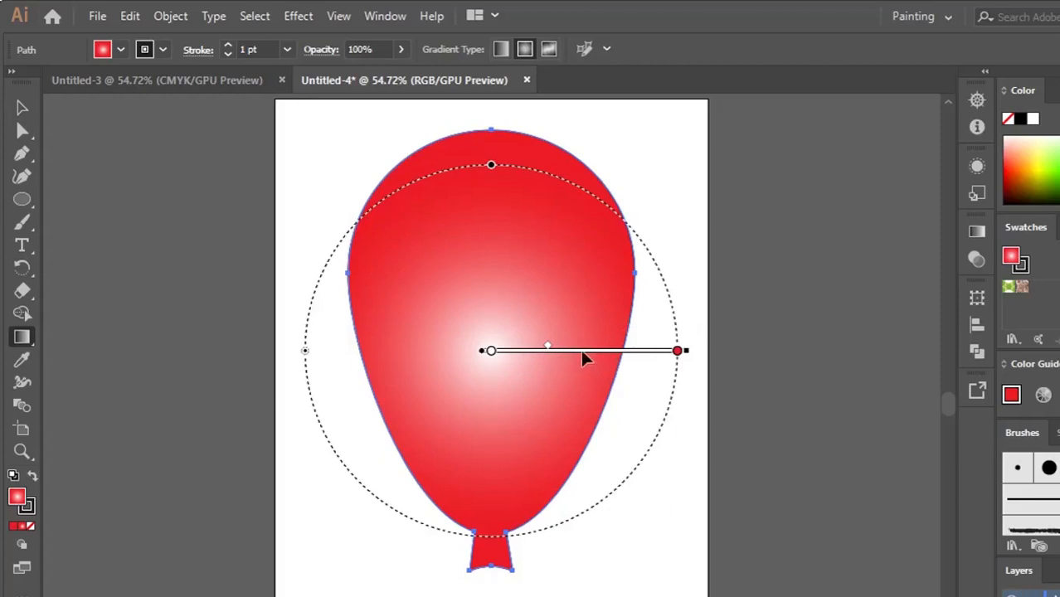
mouse_move(583, 354)
left_mouse_down()
mouse_move(621, 249)
mouse_move(511, 234)
mouse_move(488, 290)
mouse_move(514, 469)
mouse_move(547, 507)
mouse_move(582, 502)
mouse_move(614, 264)
mouse_move(648, 248)
mouse_move(638, 243)
left_mouse_up()
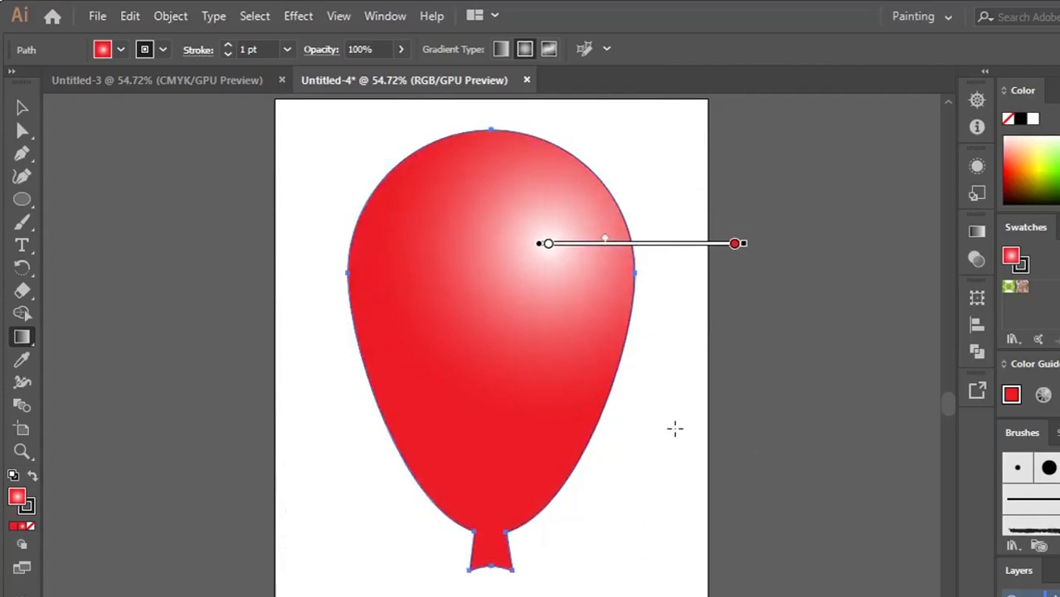
left_click(22, 107)
left_click(660, 504)
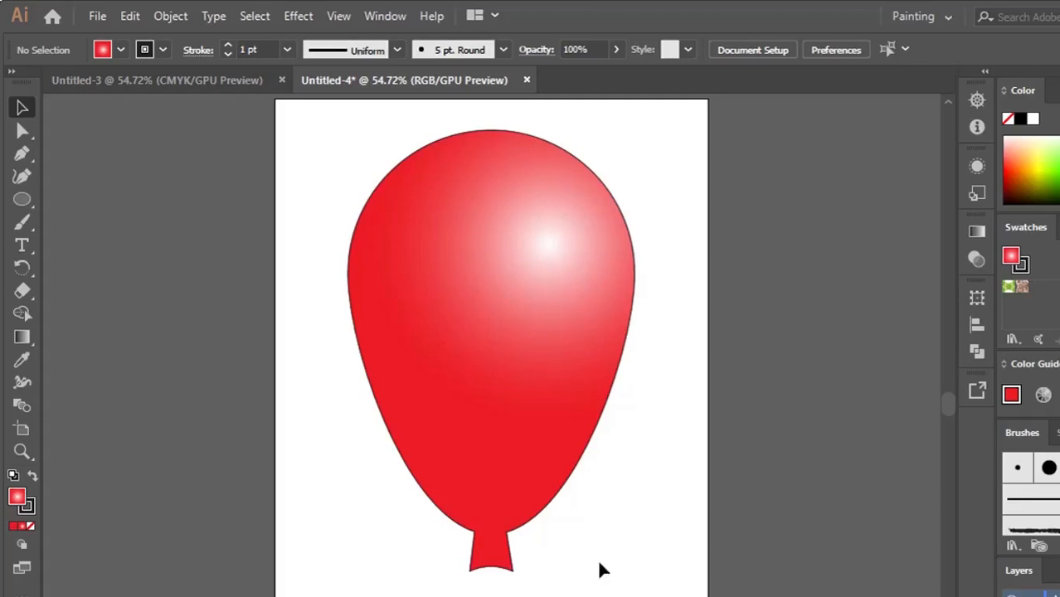
Step: Draw a sagging curved string strand about 18 mm wide across the upper part of the balloon's neck with the Pen tool, using no fill
scroll(598, 551, "down", 1)
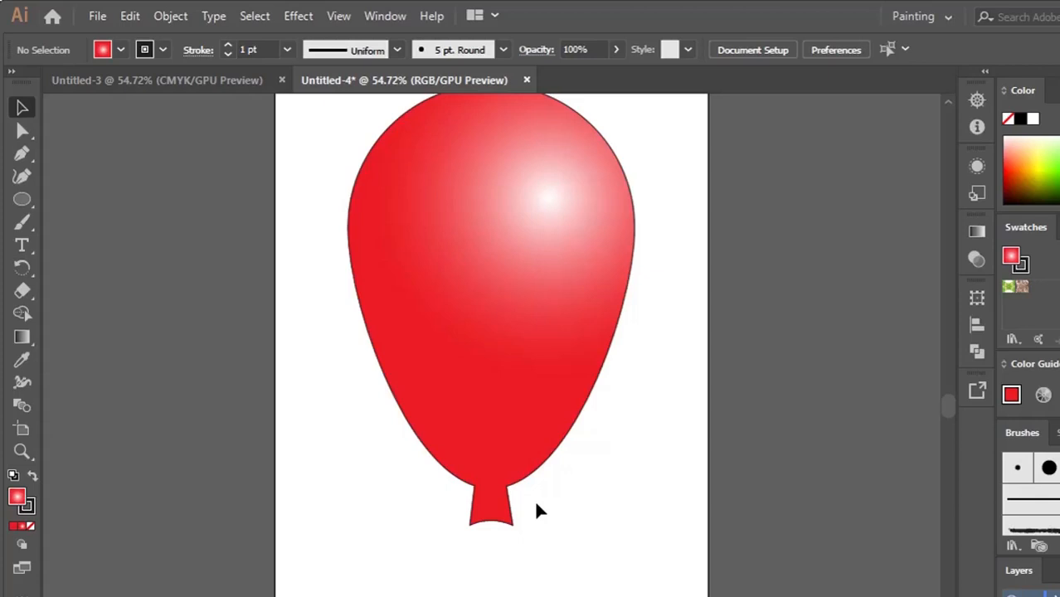
key("ctrl+plus")
key("ctrl+plus")
key("ctrl+plus")
key("ctrl+plus")
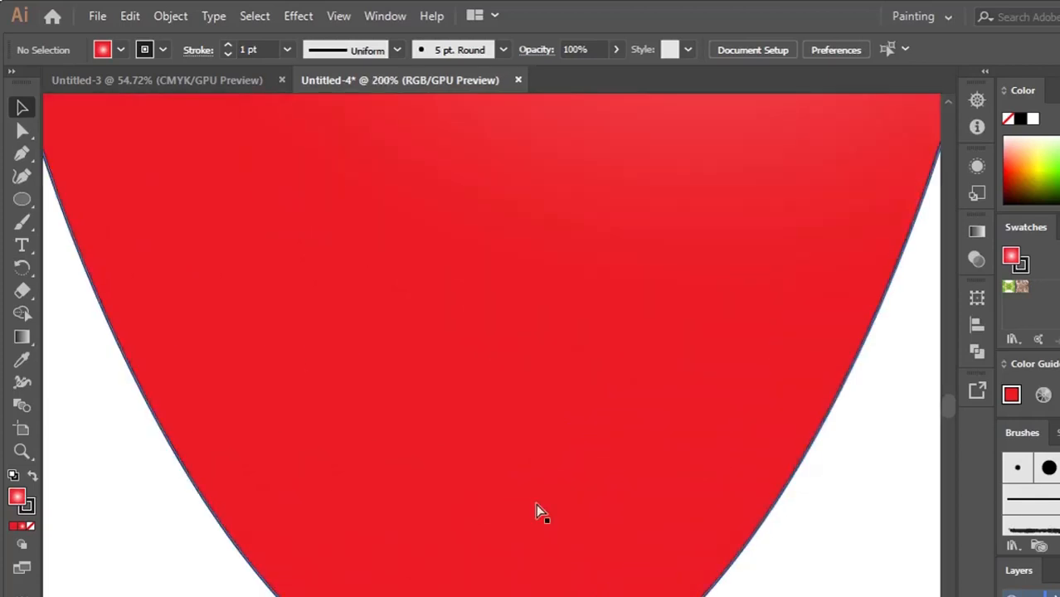
scroll(544, 508, "down", 4)
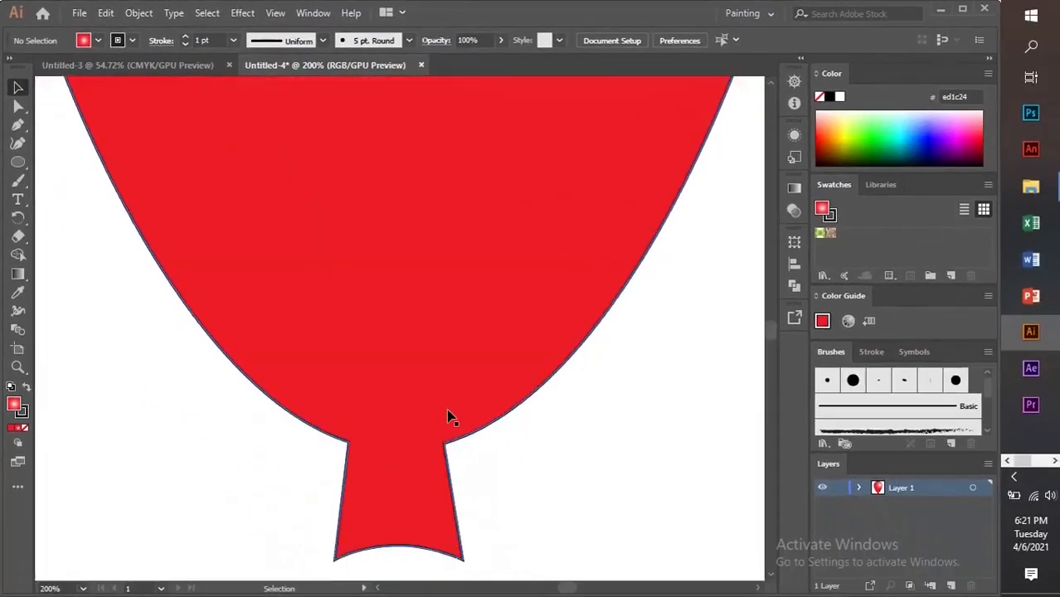
scroll(448, 417, "down", 5)
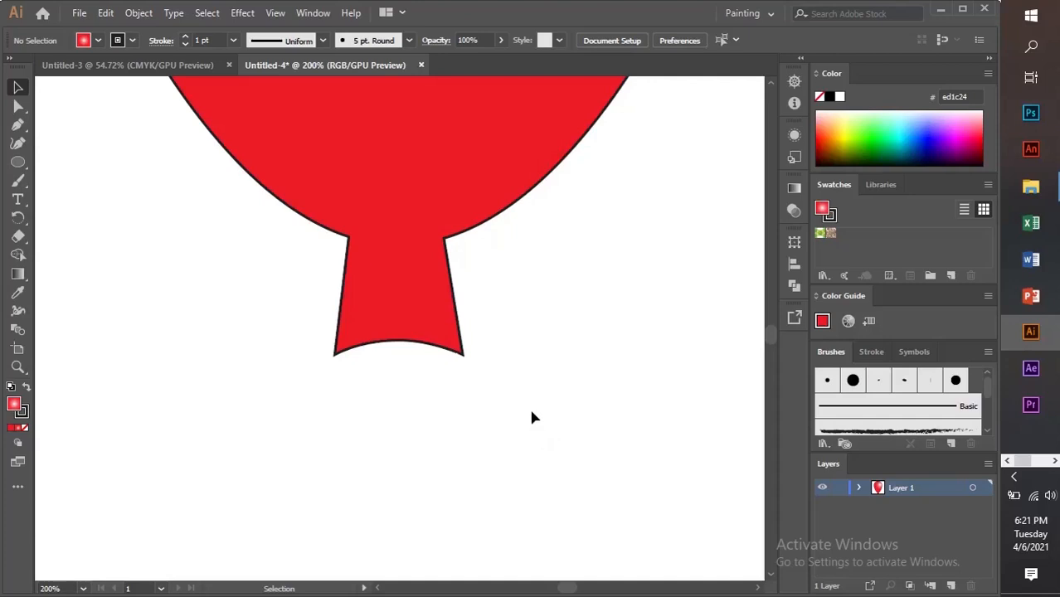
scroll(544, 394, "down", 1)
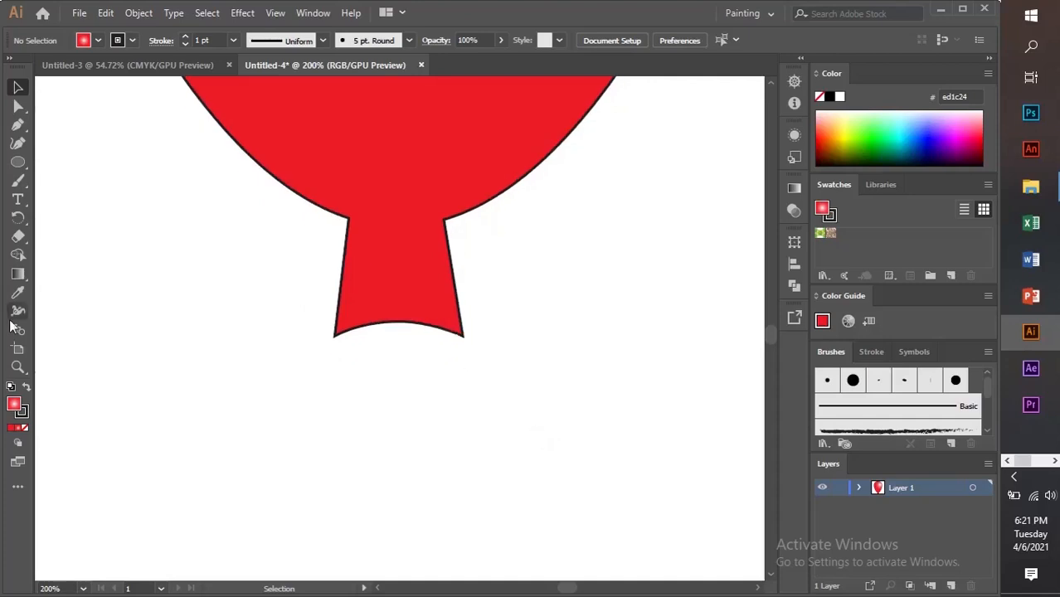
left_click(17, 125)
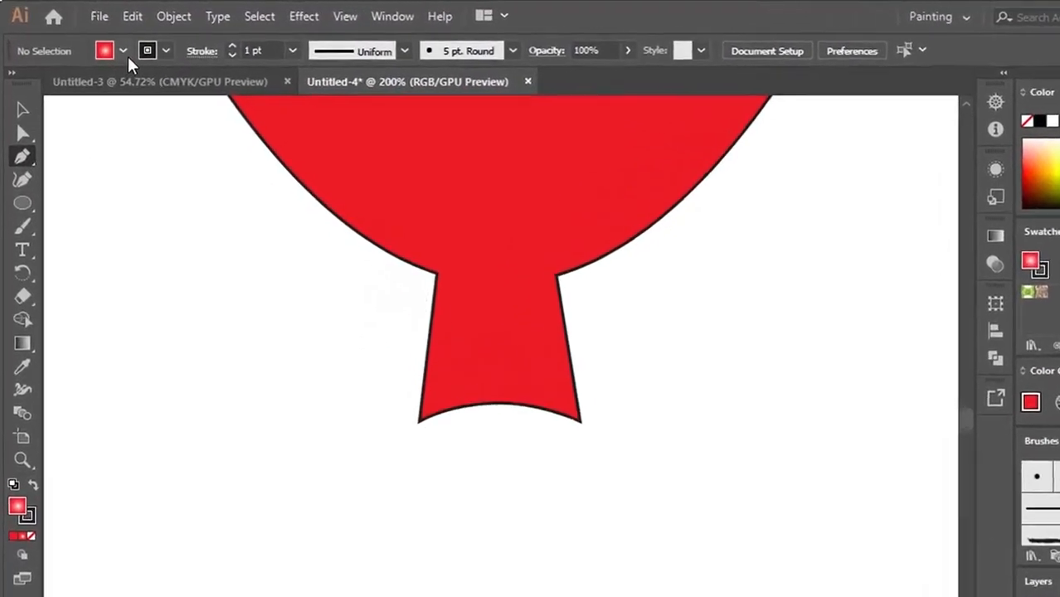
left_click(124, 52)
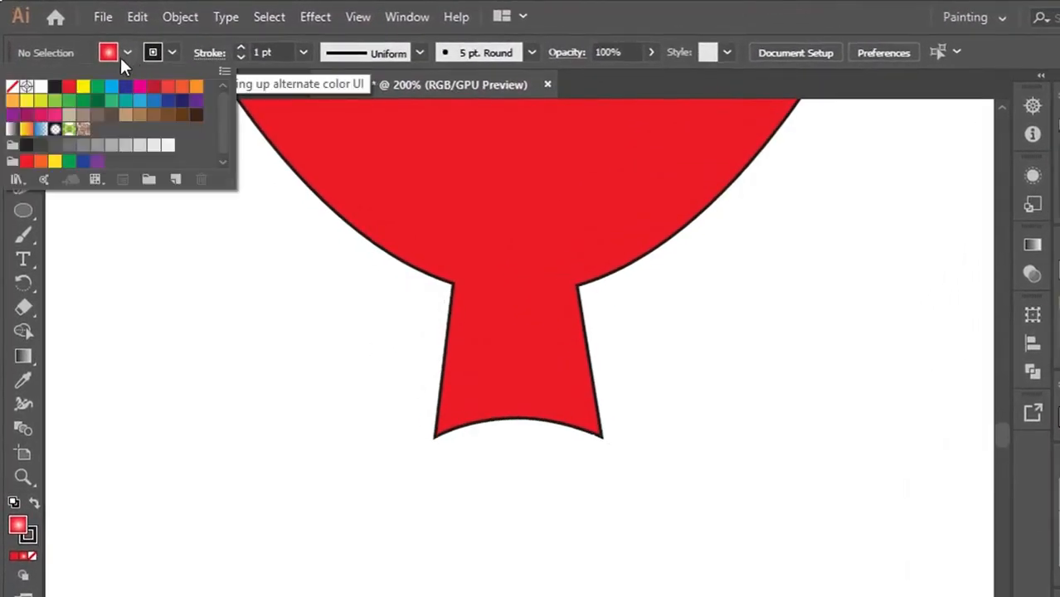
left_click(12, 88)
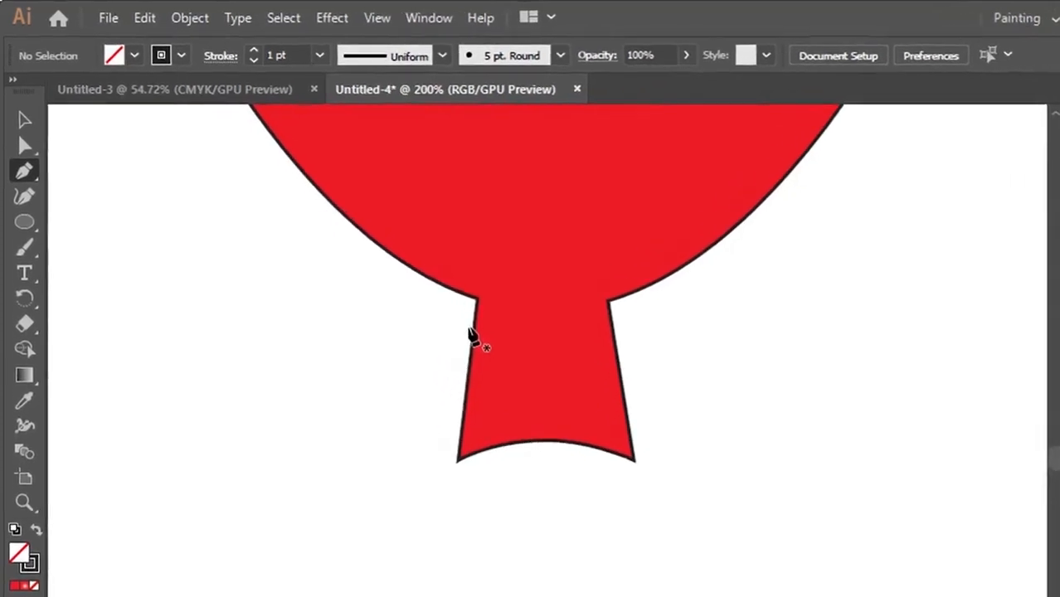
key("ctrl+plus")
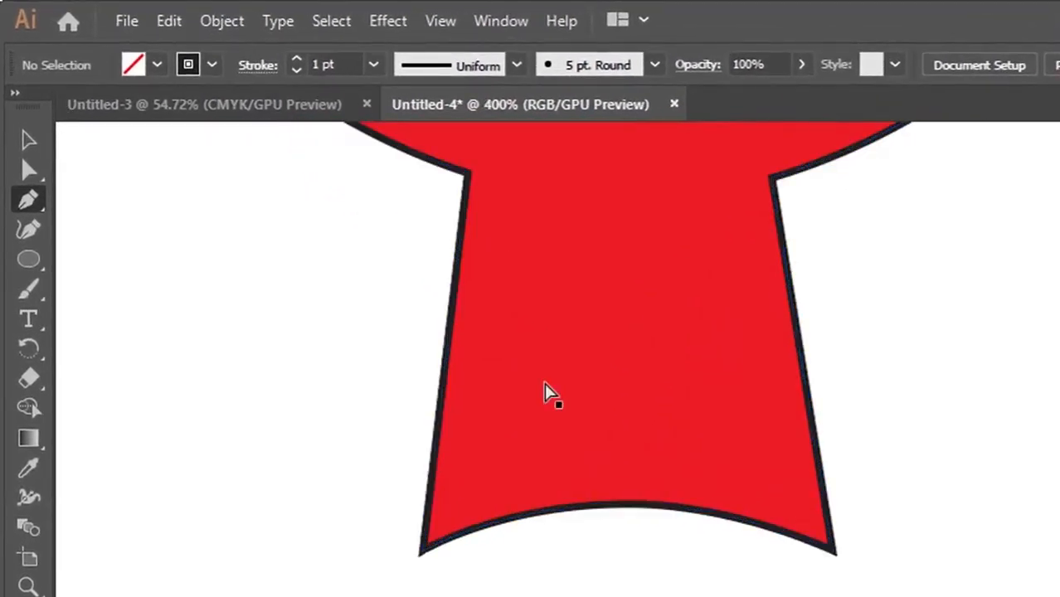
left_click(441, 248)
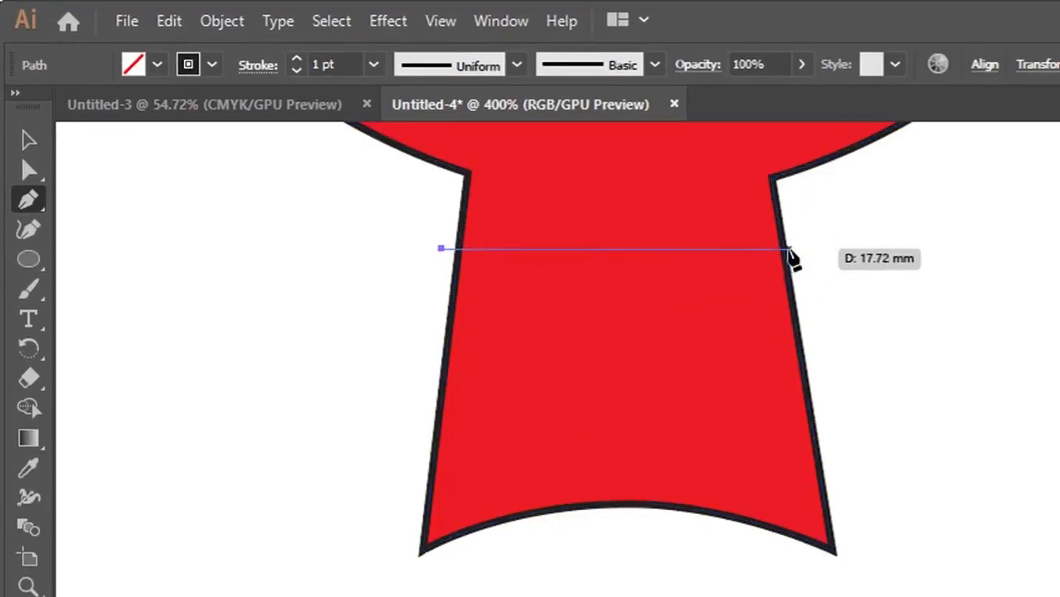
left_click_drag(794, 249, 944, 182)
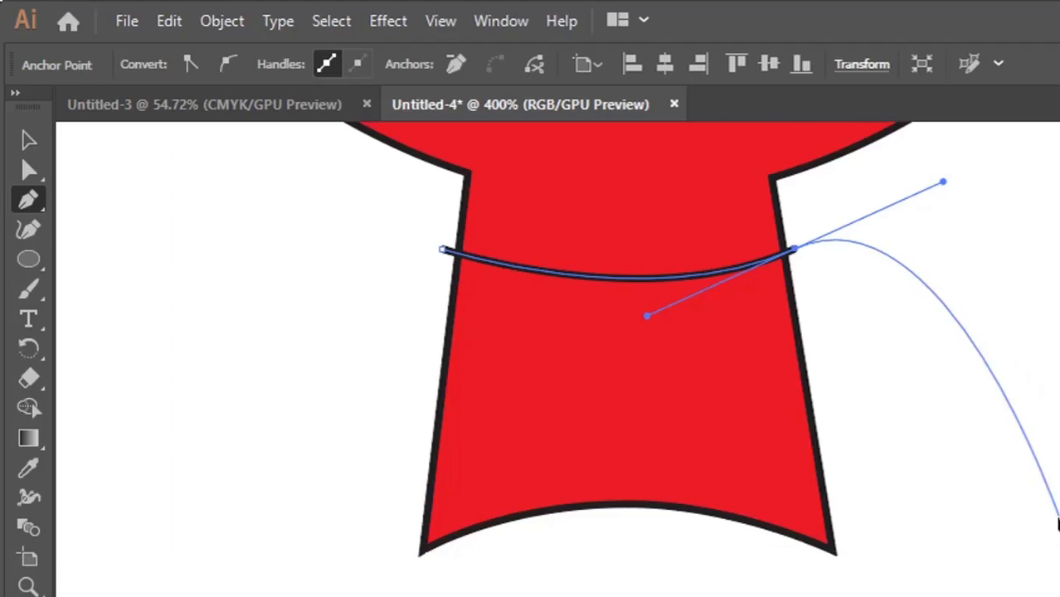
key("v")
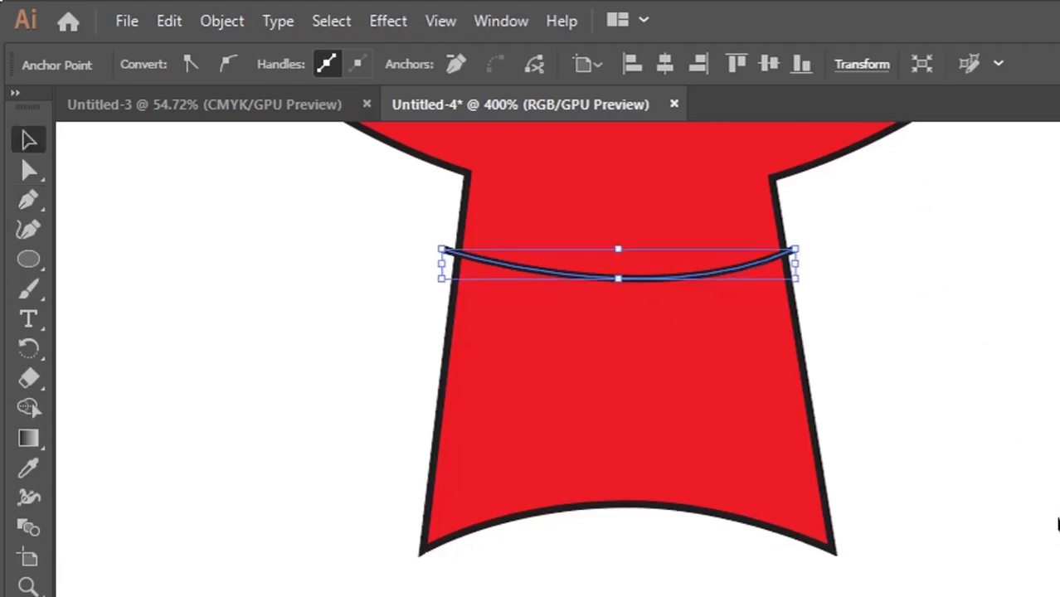
left_click(993, 379)
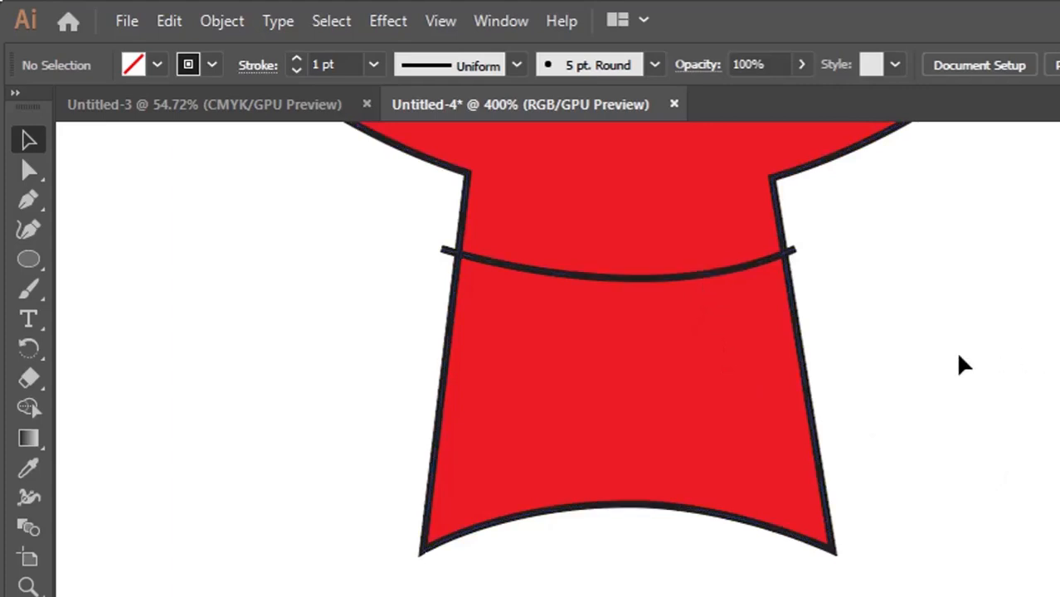
Step: Draw a second sagging string strand across the balloon's neck, just below the first one, with the Pen tool
left_click(23, 204)
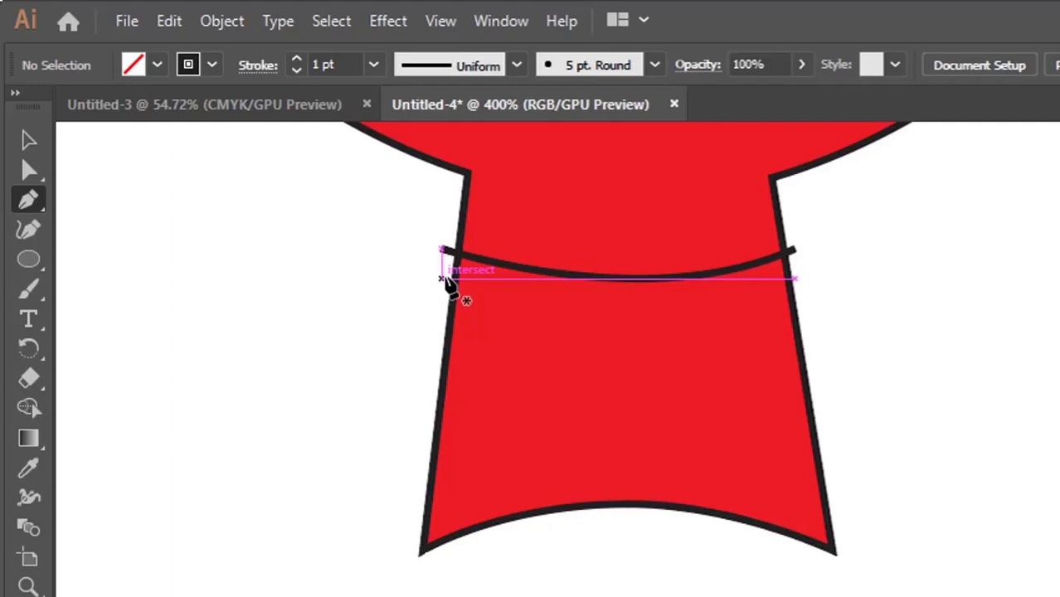
left_click(442, 278)
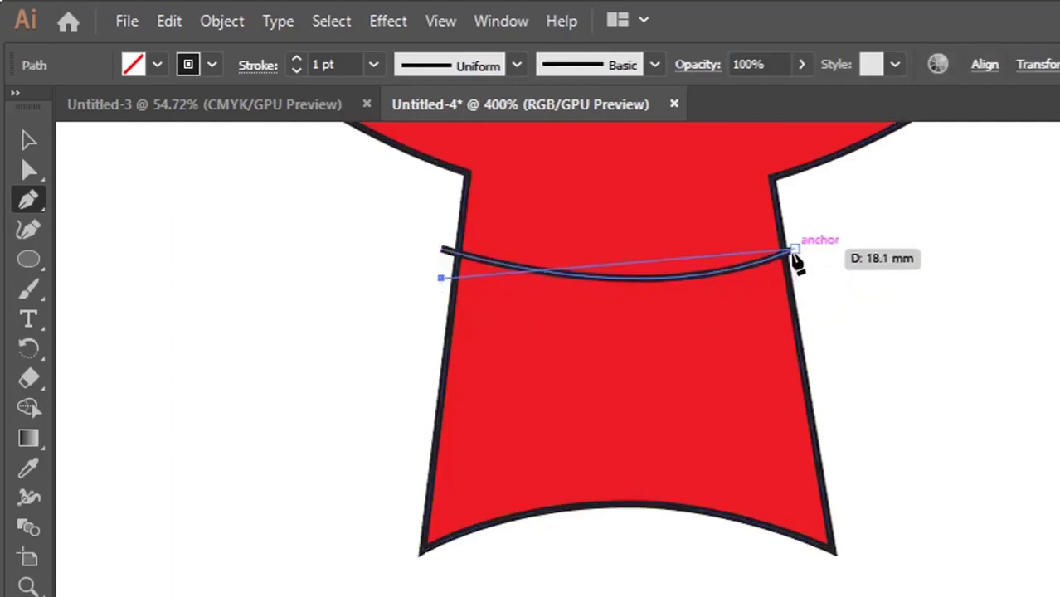
left_click_drag(794, 249, 818, 251)
key("ctrl+z")
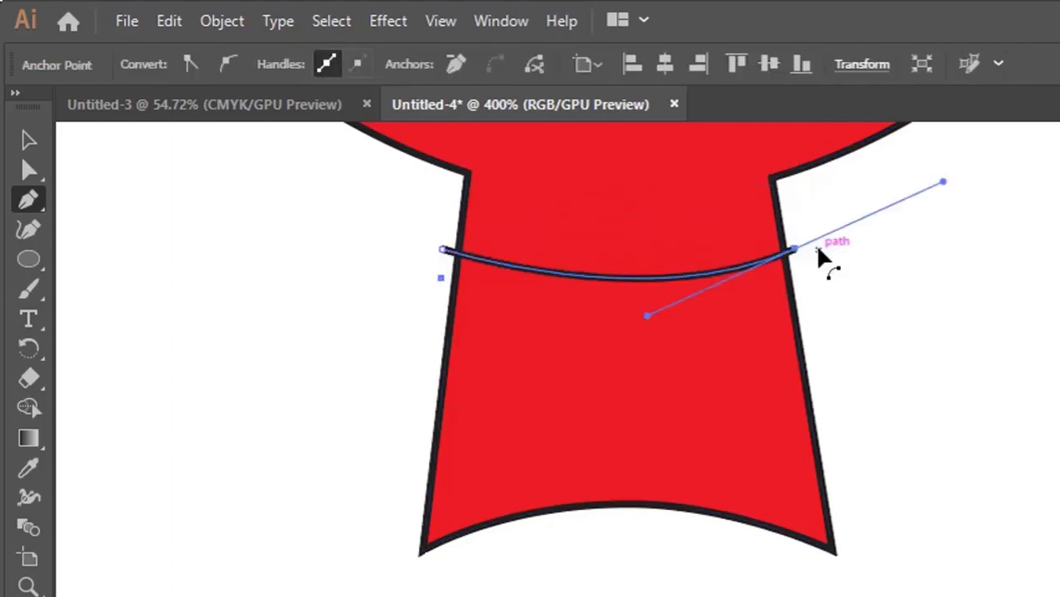
left_click_drag(794, 264, 947, 181)
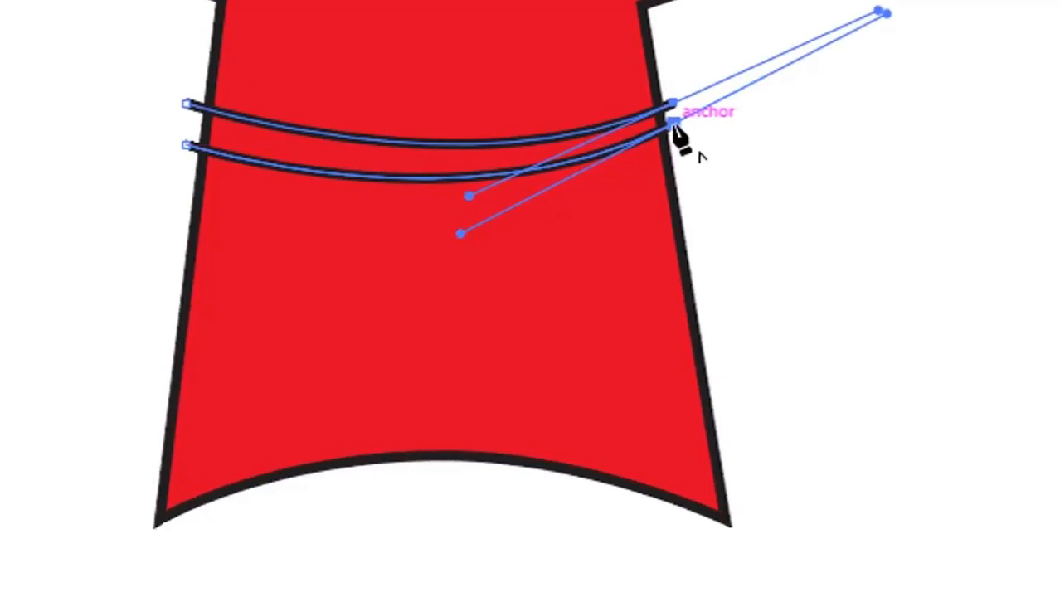
Step: Continue the lower strand from its right end as a curved string hanging about 55 mm below the neck, and end the path
left_click(673, 124)
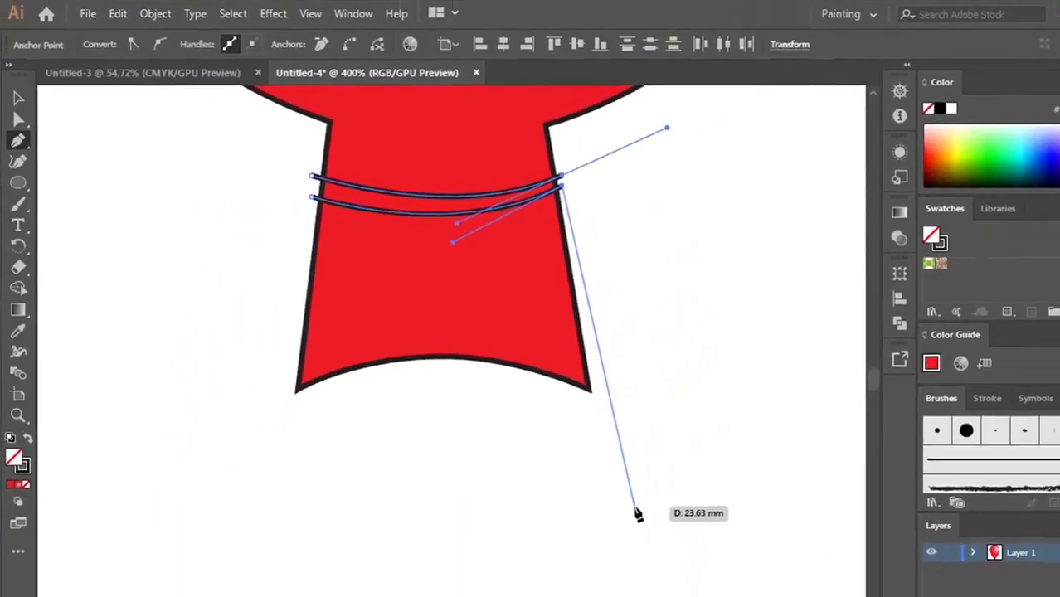
key("Escape")
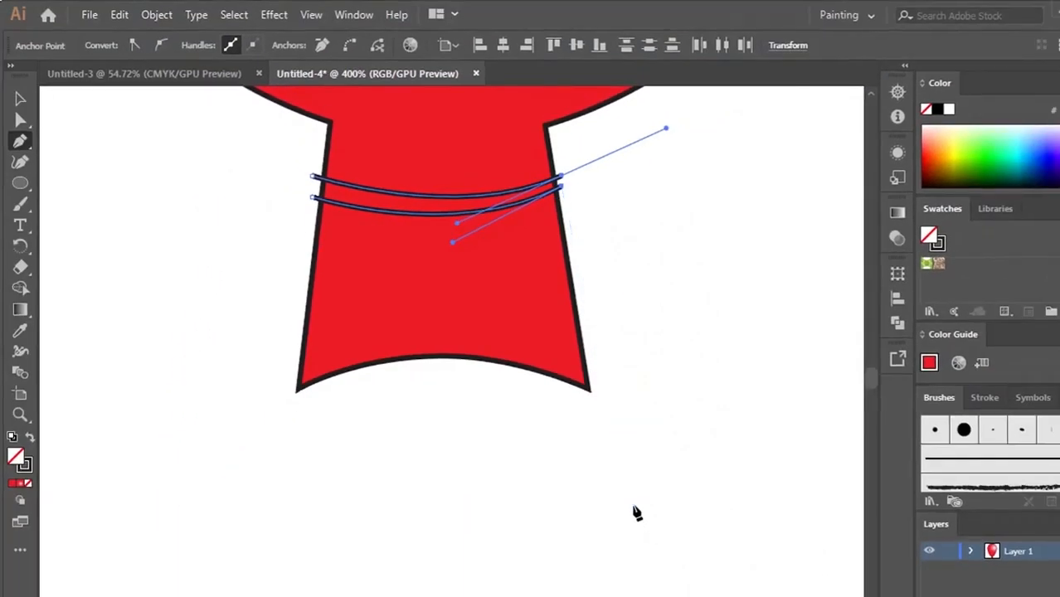
key("ctrl+minus")
key("ctrl+minus")
key("ctrl+minus")
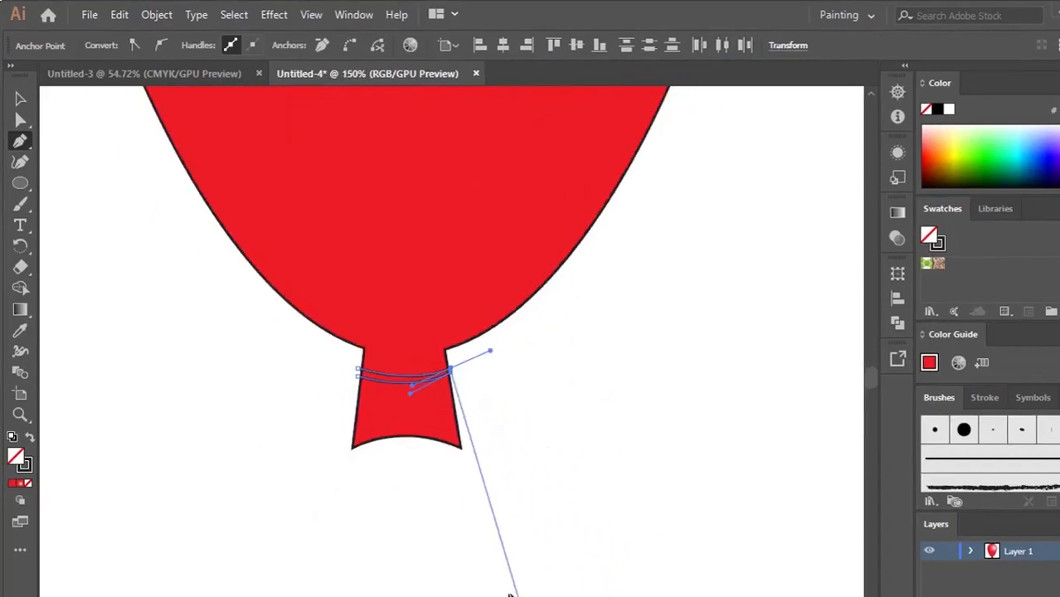
key("ctrl+minus")
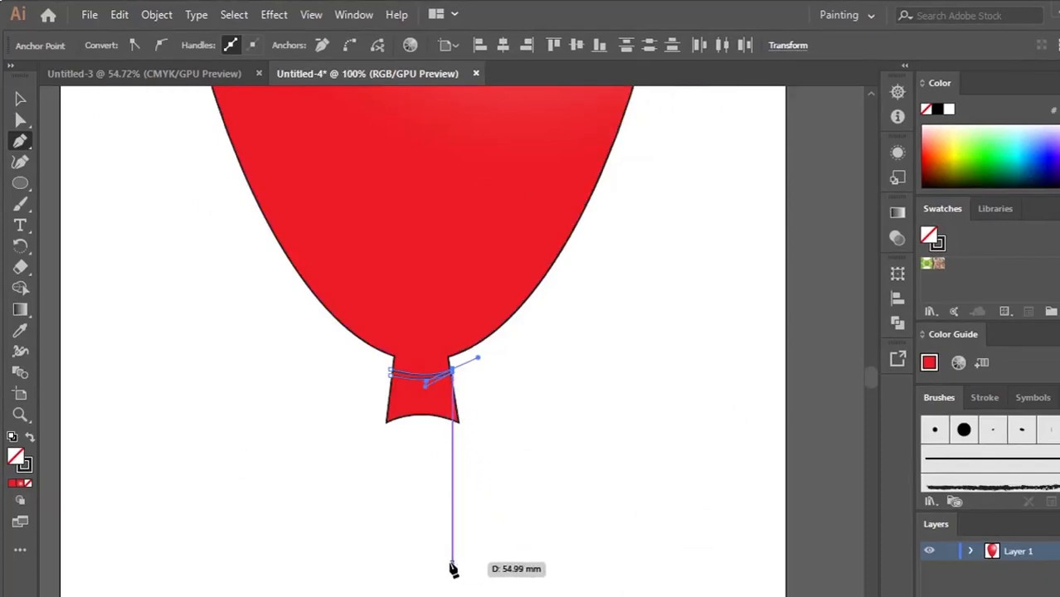
mouse_move(453, 558)
left_mouse_down()
mouse_move(420, 596)
mouse_move(406, 596)
left_mouse_up()
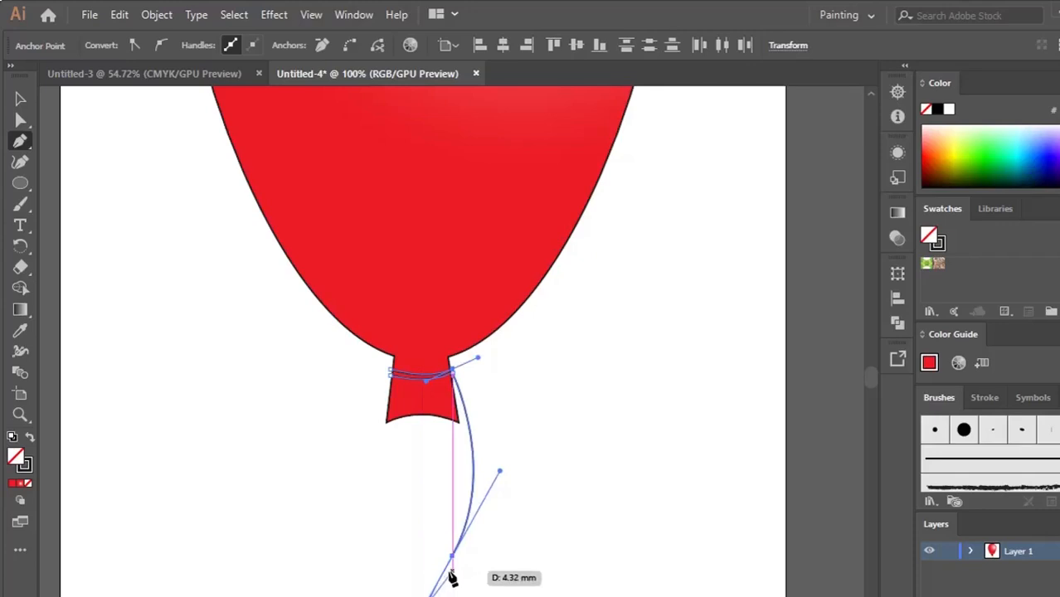
key("v")
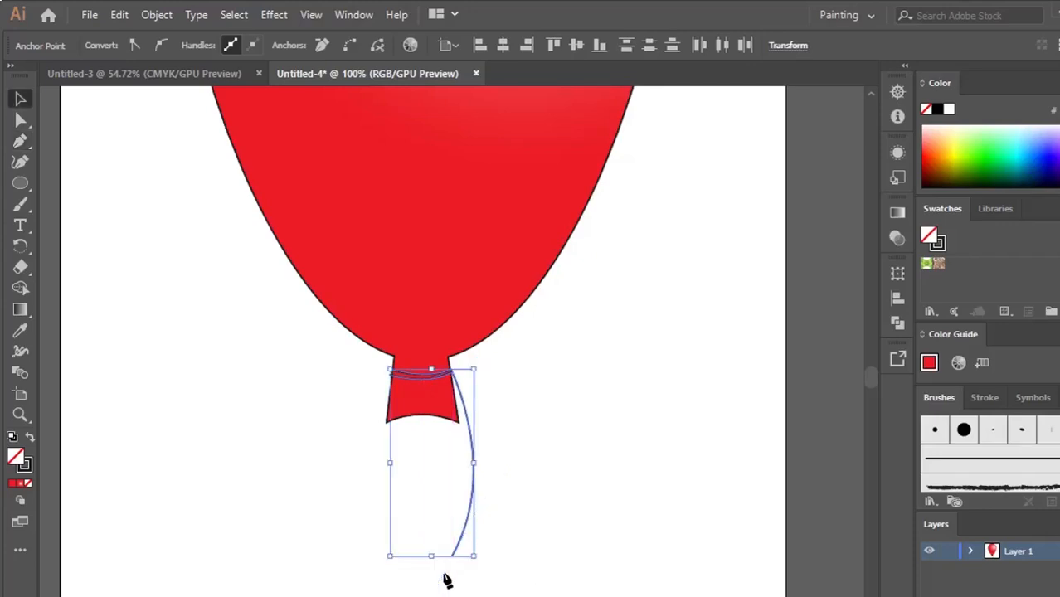
left_click(580, 436)
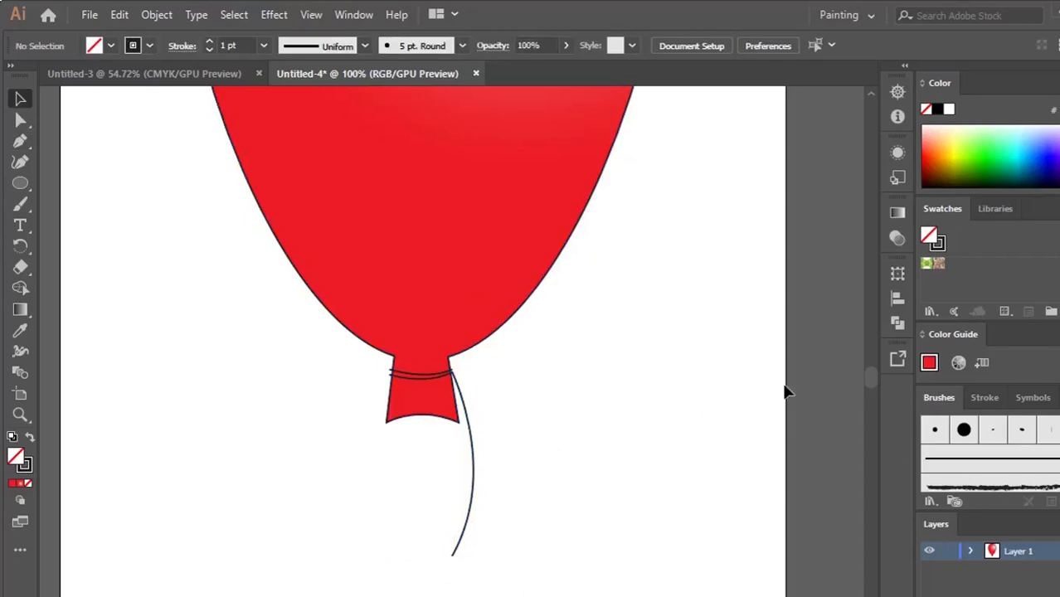
Step: Move the upper string strand slightly down so that its right end meets the lower strand at the neck's right edge
key("ctrl+equal")
key("ctrl+equal")
key("ctrl+equal")
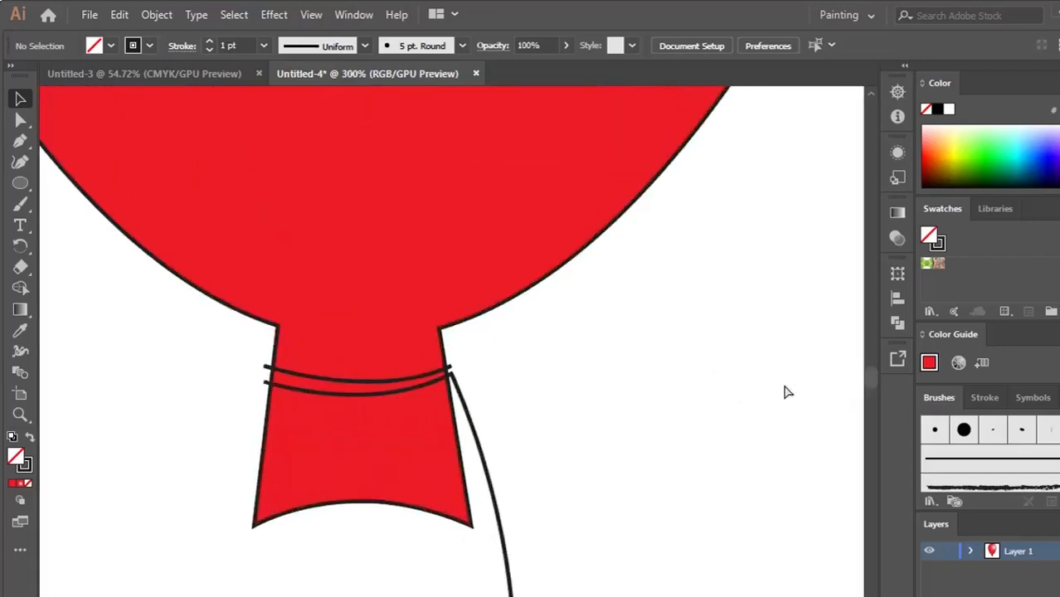
key("k")
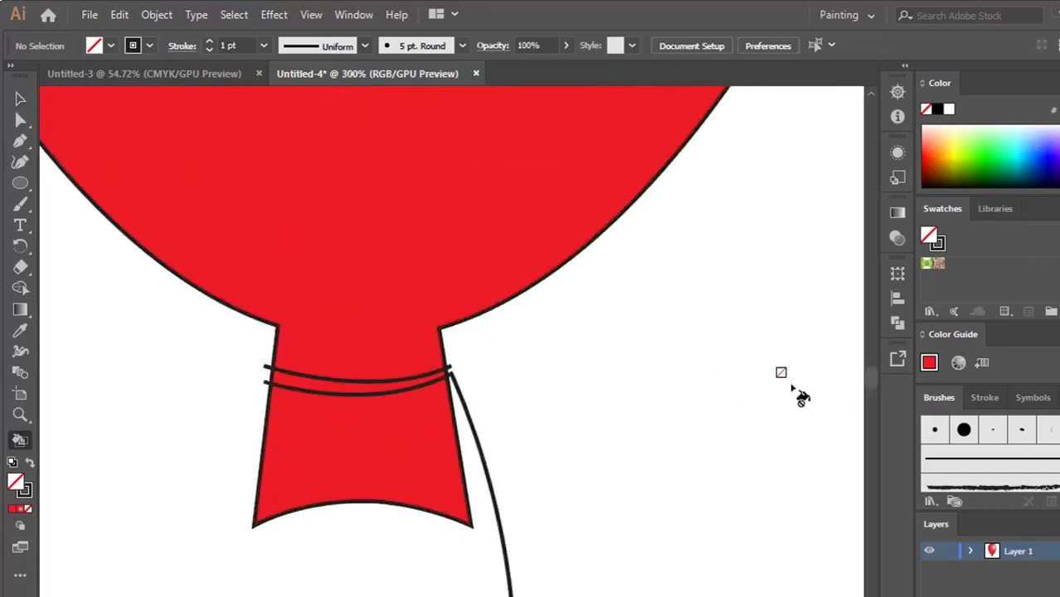
left_click(18, 103)
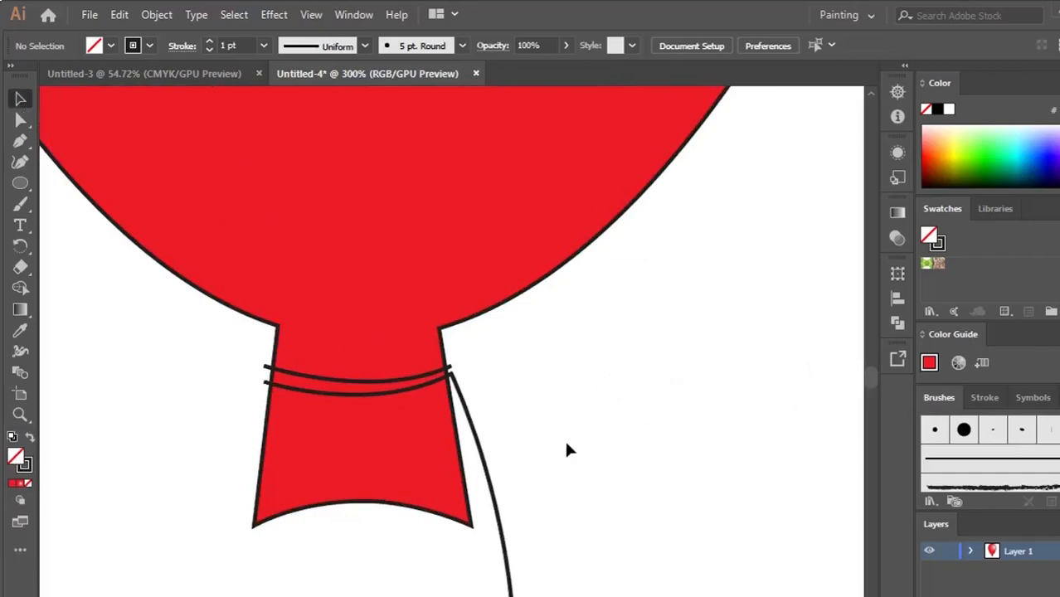
key("ctrl+equal")
key("ctrl+equal")
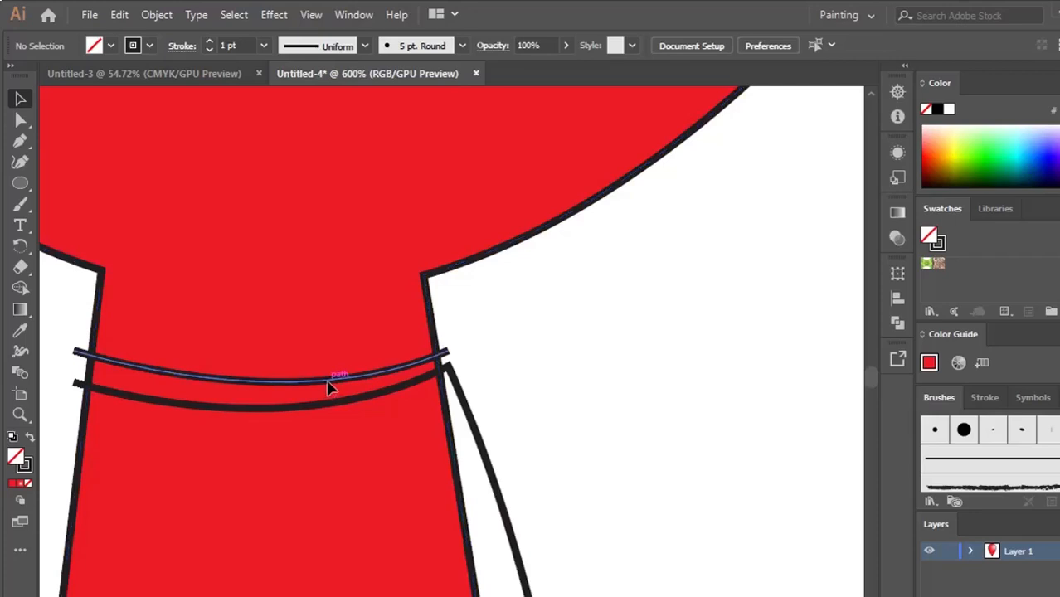
left_click_drag(330, 386, 330, 401)
left_click(646, 399)
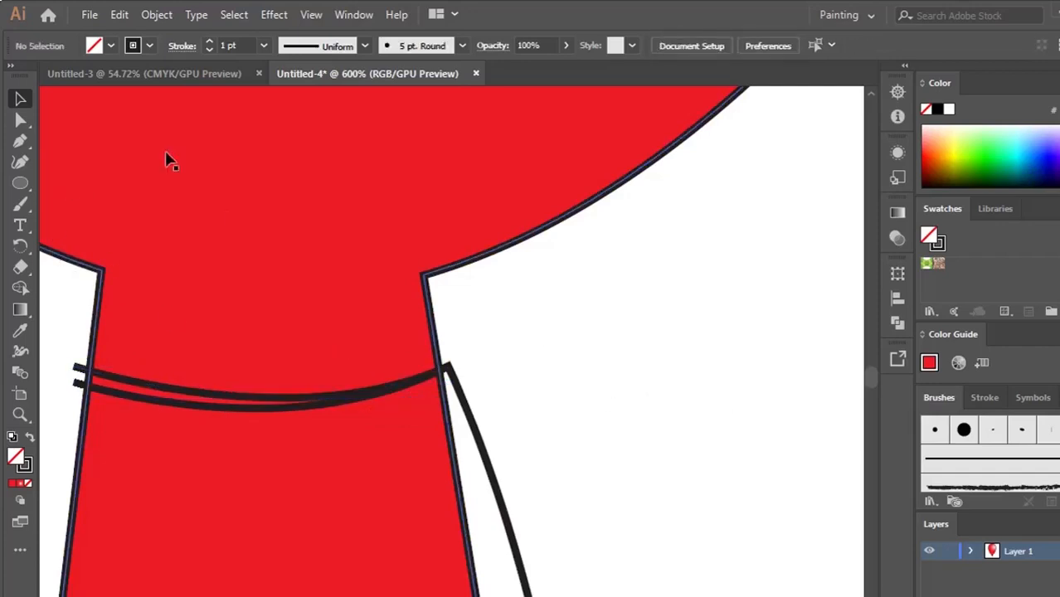
Step: Draw a small narrow upright ellipse beside the neck, and place a slightly smaller, offset copy directly beneath it as a second knot loop
left_click(20, 186)
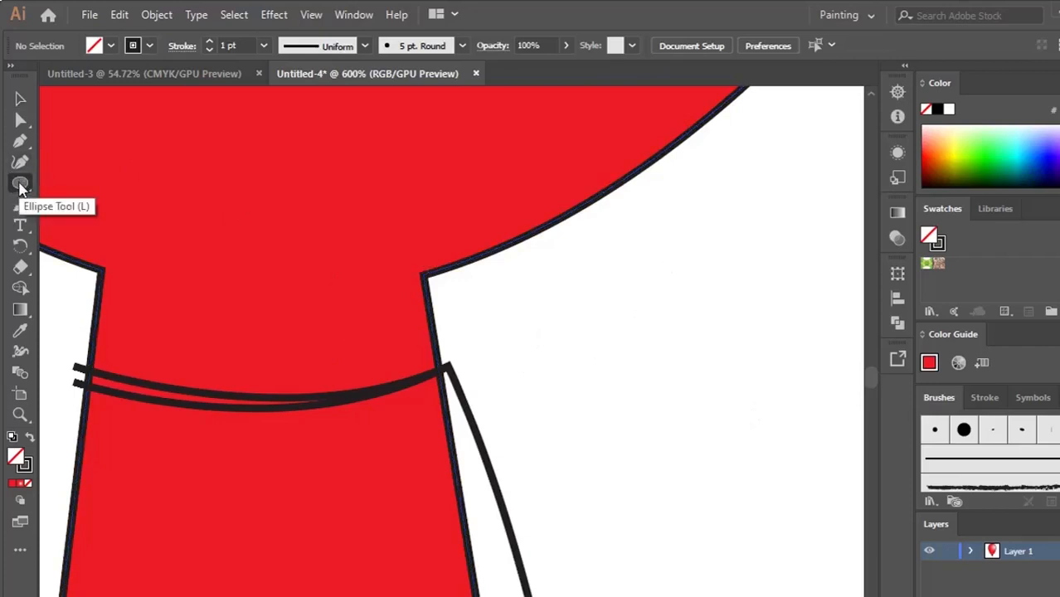
left_click_drag(645, 254, 665, 299)
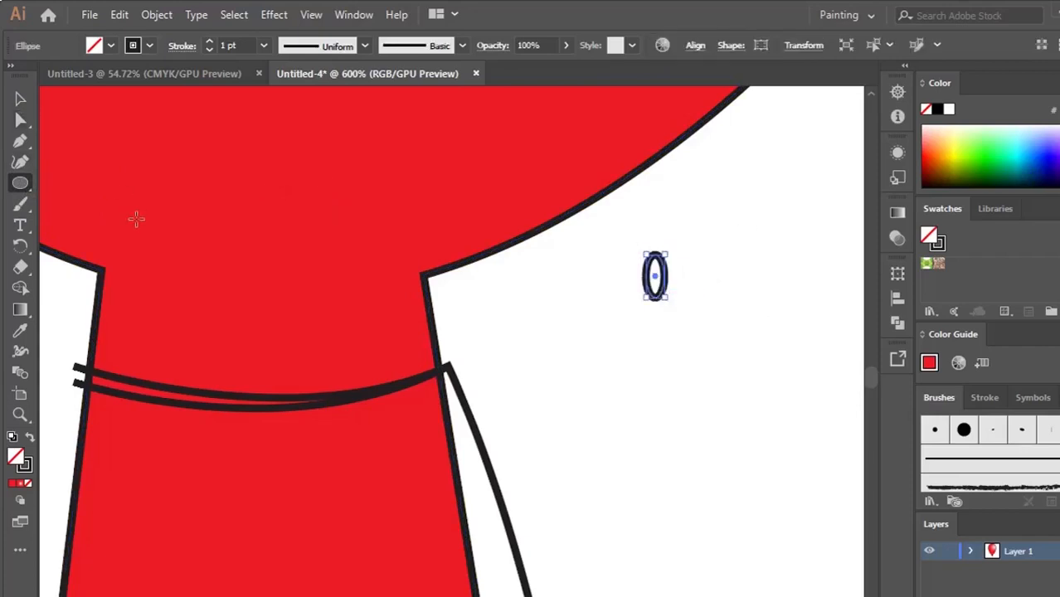
left_click(20, 100)
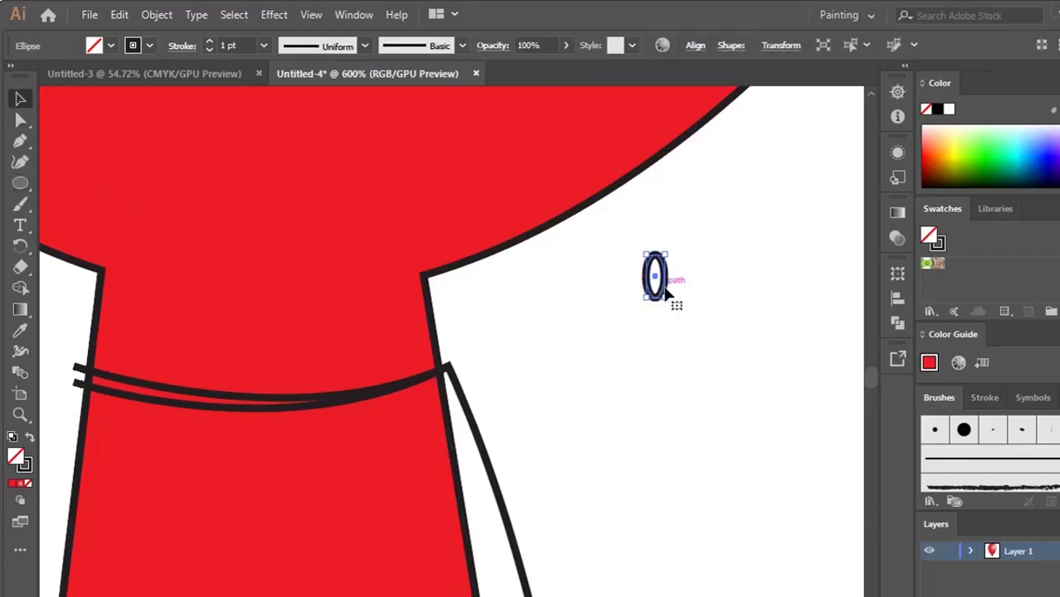
left_click_drag(664, 289, 668, 337)
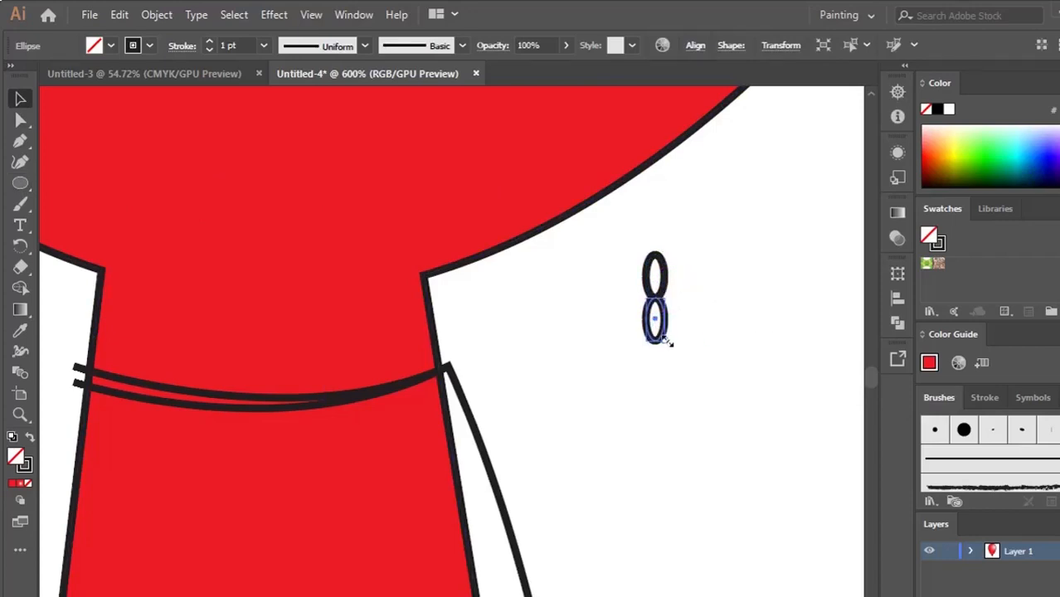
left_click_drag(666, 342, 664, 326)
left_click(599, 239)
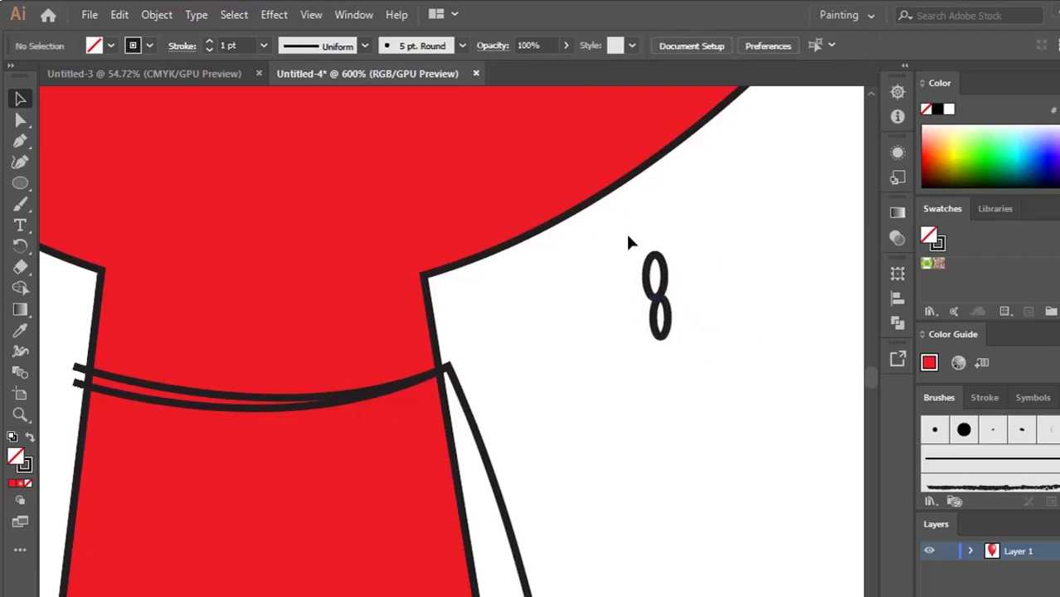
Step: Group the two small ellipses, move them onto the string junction at the neck's right edge, and rotate them clockwise as a knot
left_click_drag(628, 242, 702, 360)
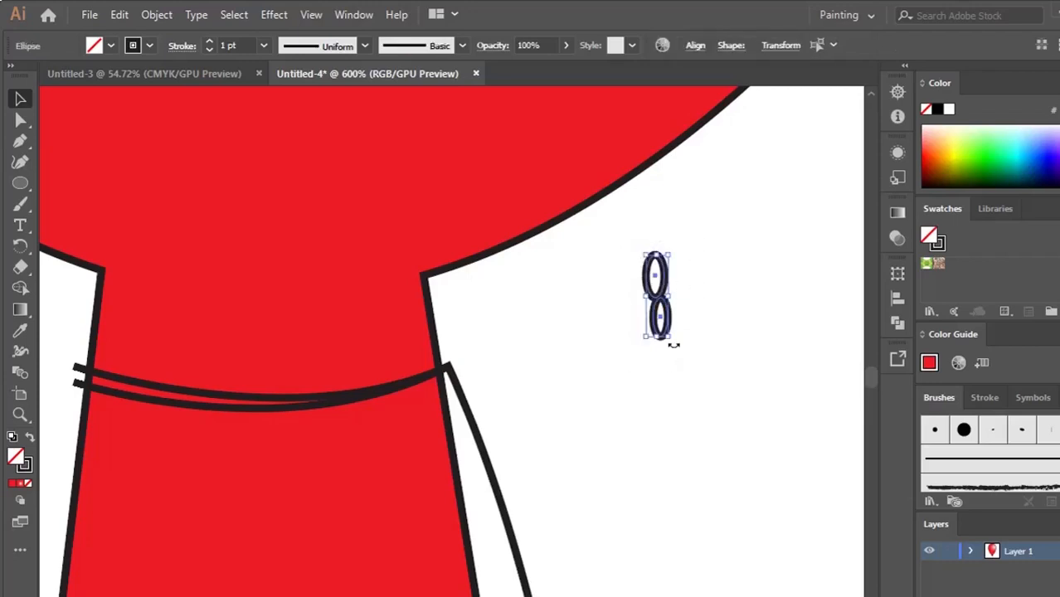
right_click(661, 294)
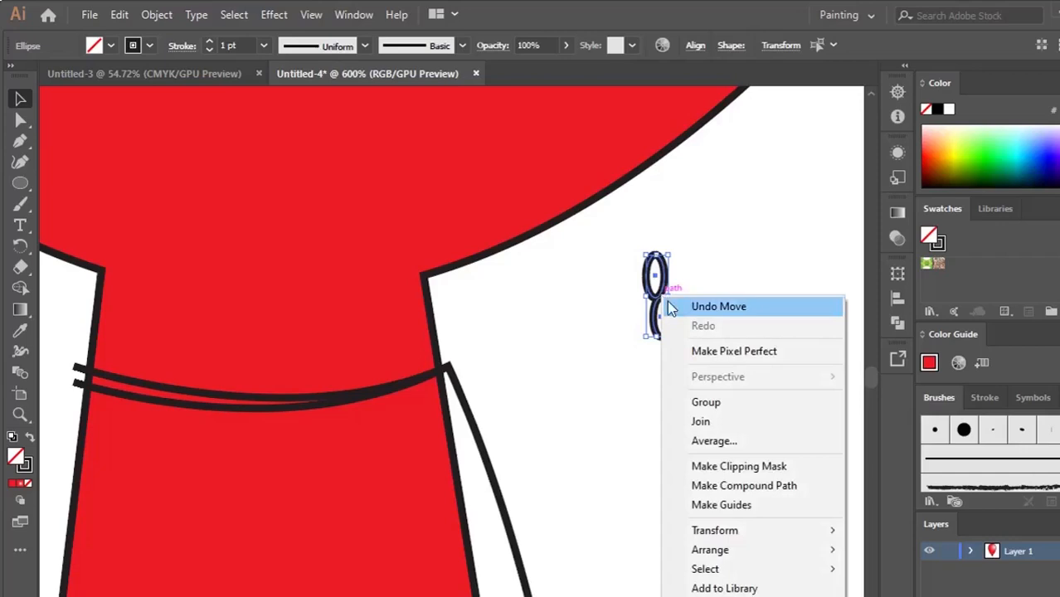
left_click(712, 403)
left_click_drag(657, 291, 479, 371)
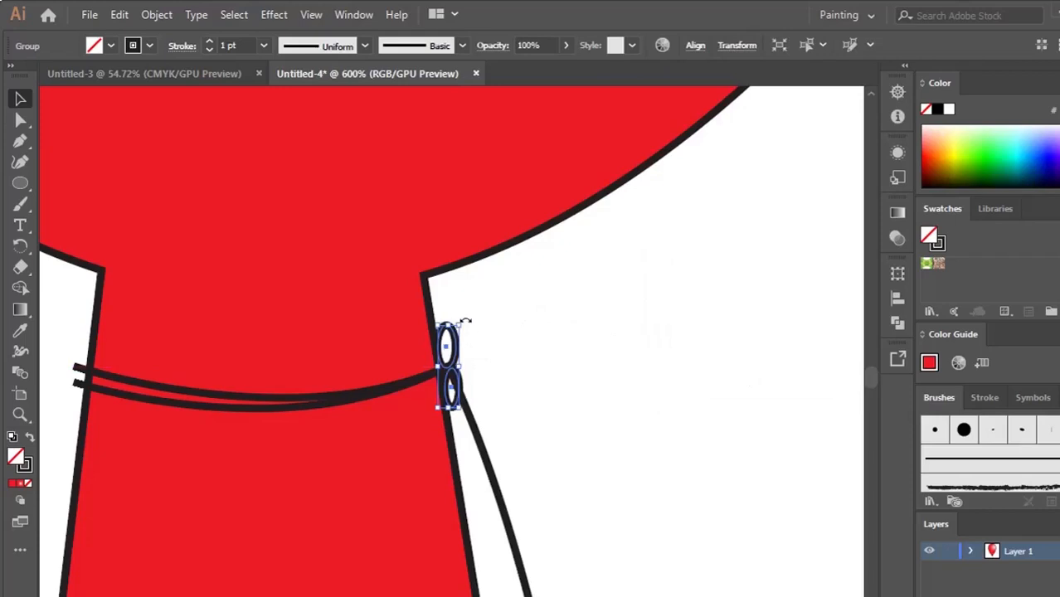
left_click_drag(466, 322, 488, 336)
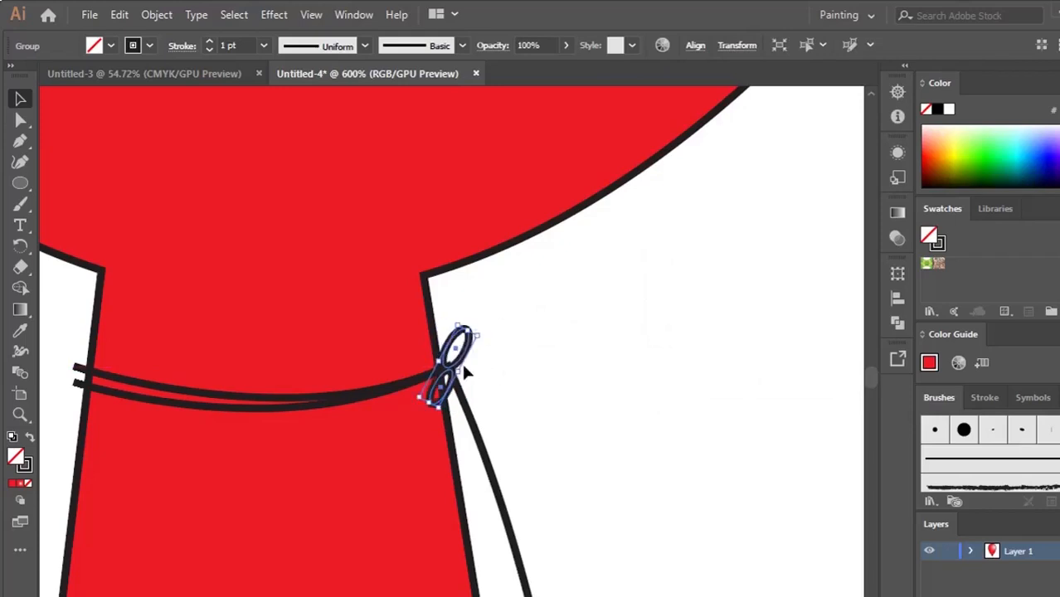
left_click(504, 375)
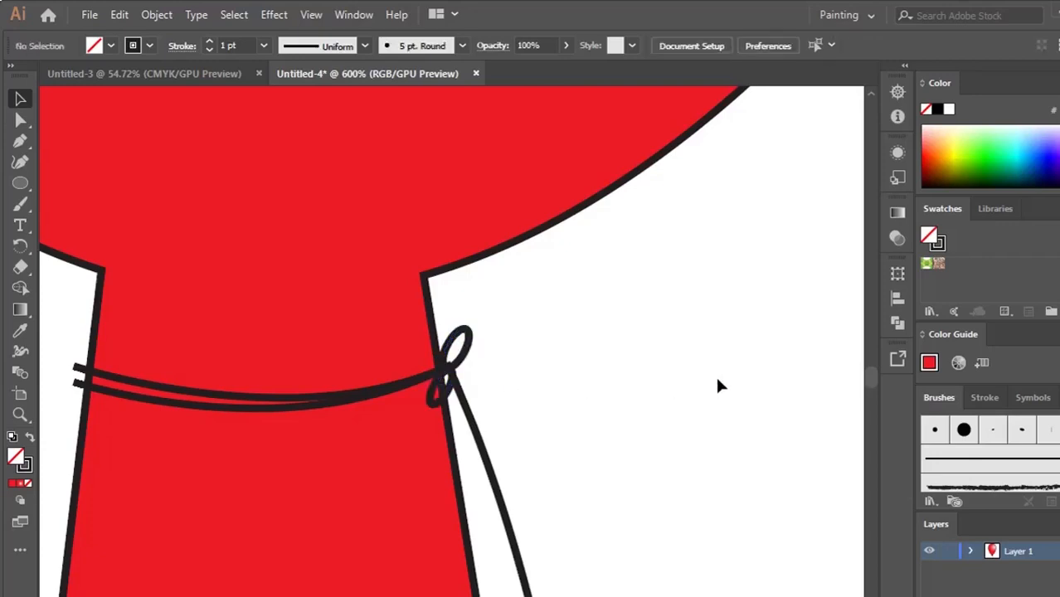
Step: Shorten the upper string strand so that its left end sits on the neck's left outline
left_click(103, 383)
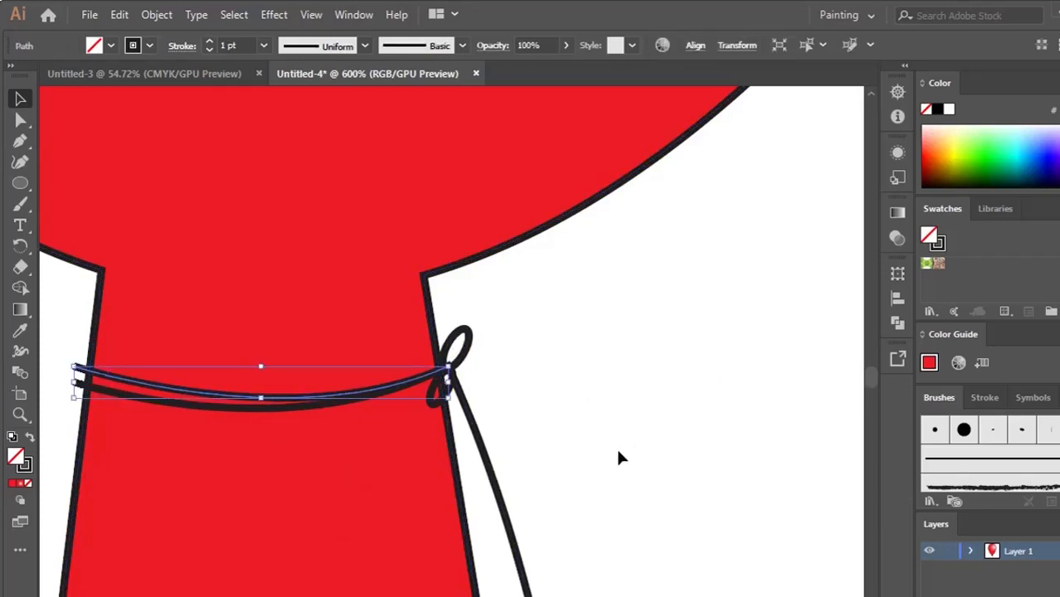
left_click(742, 406)
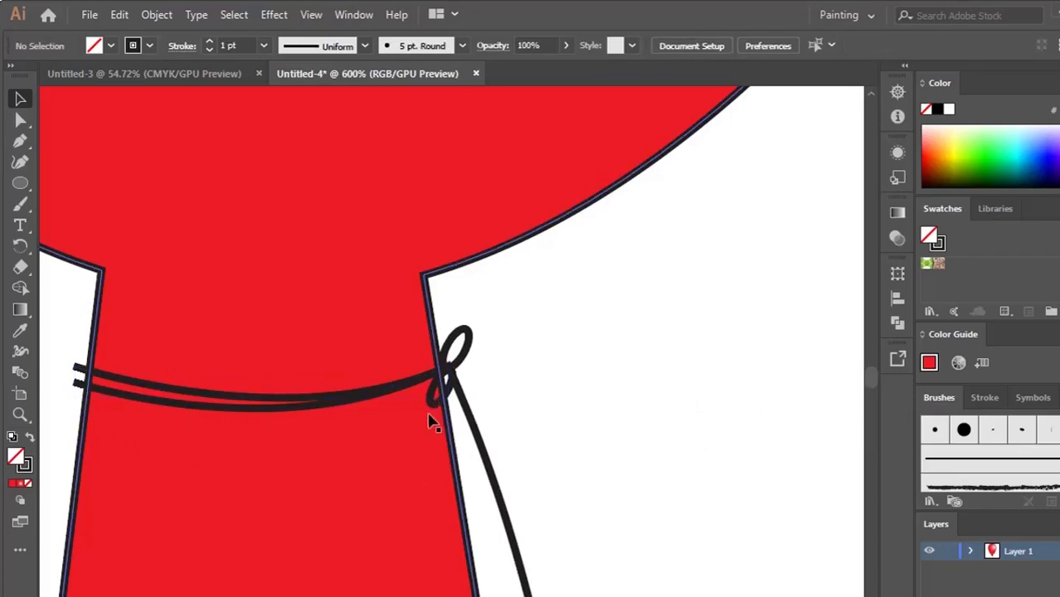
scroll(430, 421, "up", 1)
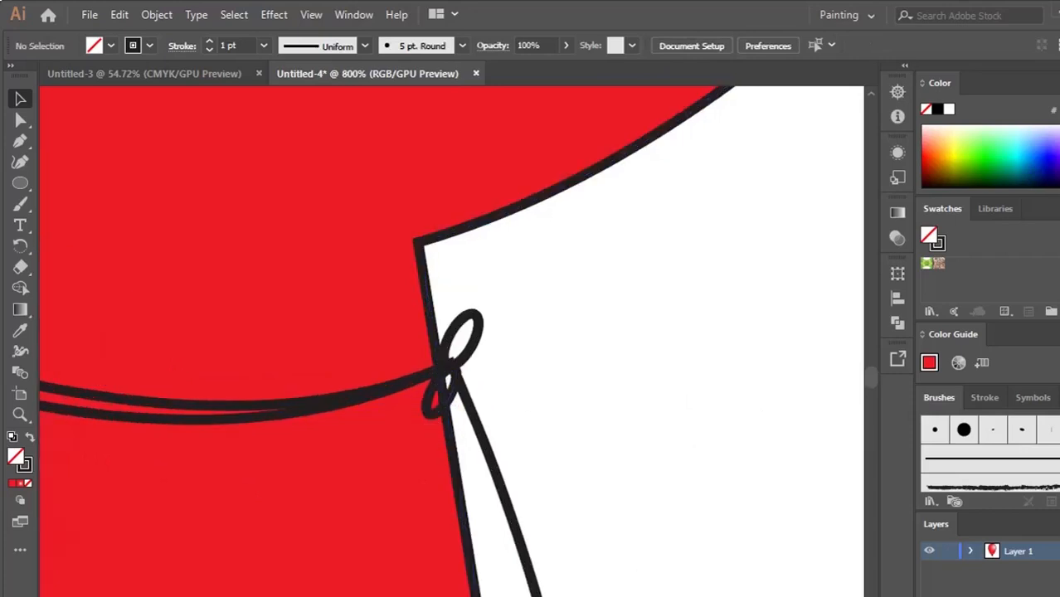
scroll(451, 341, "left", 10)
scroll(452, 341, "right", 4)
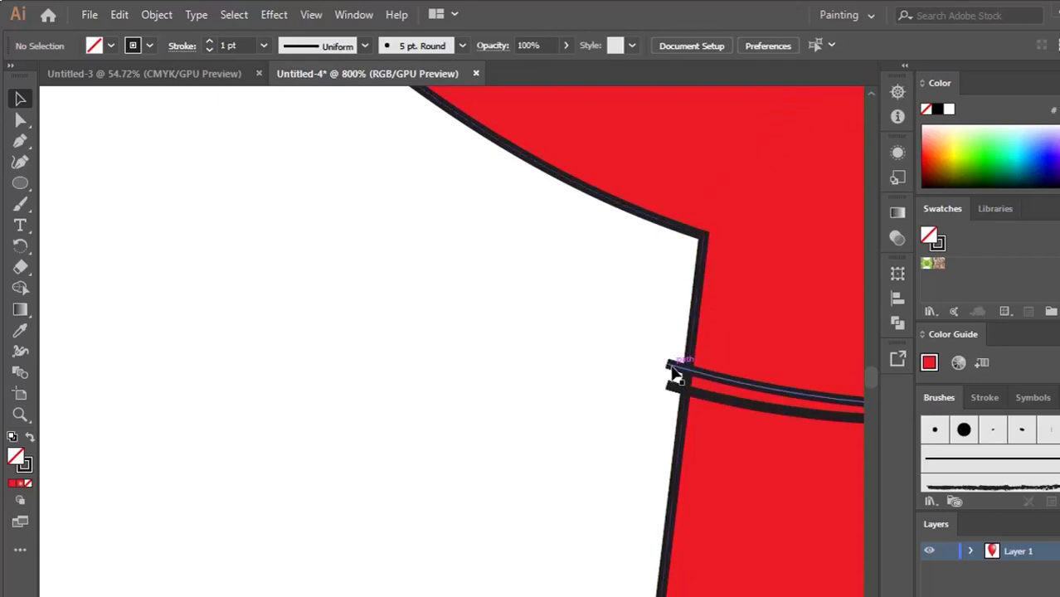
left_click(674, 375)
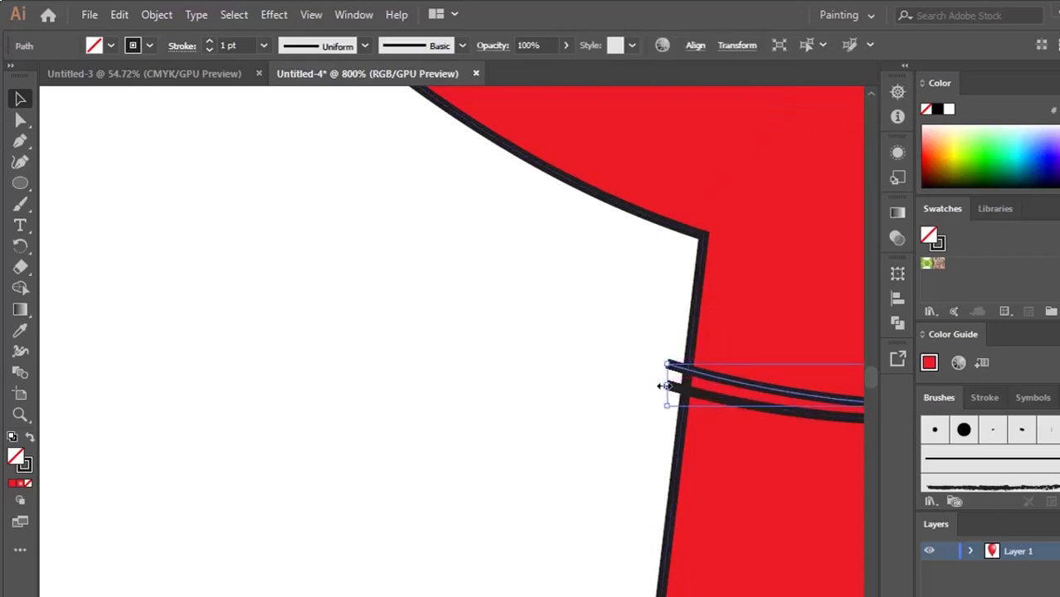
left_click_drag(670, 390, 678, 387)
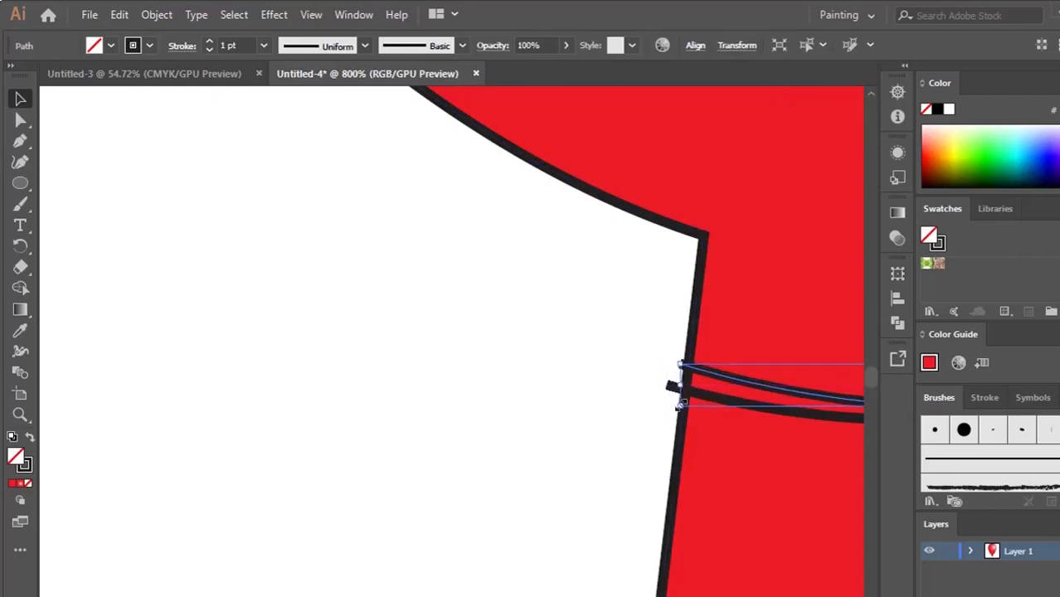
Step: Narrow the long lower string path from its left side so that its left end sits on the neck's left outline
left_click(760, 410)
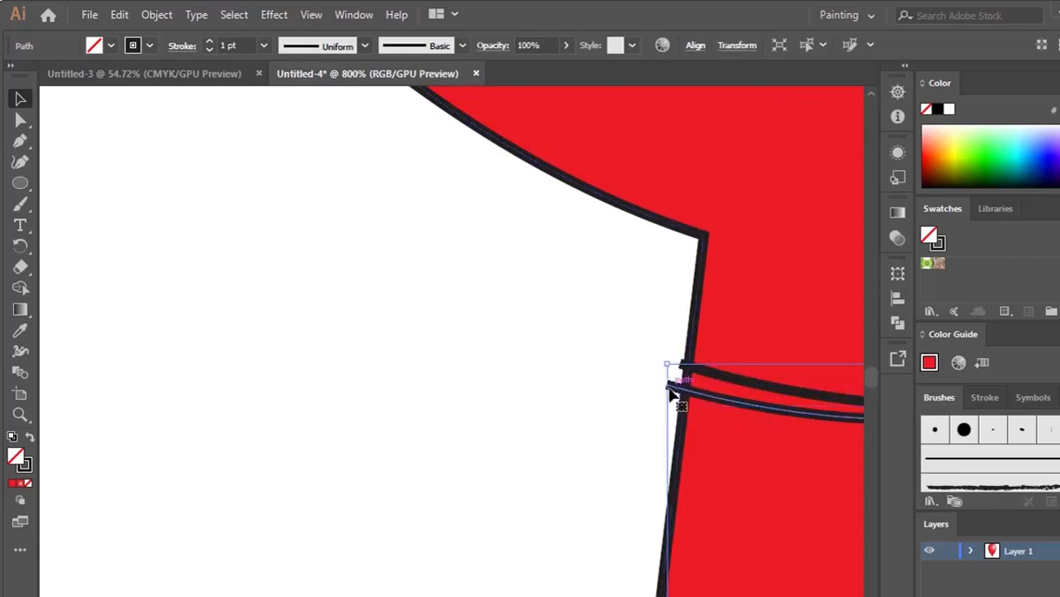
scroll(683, 439, "down", 3)
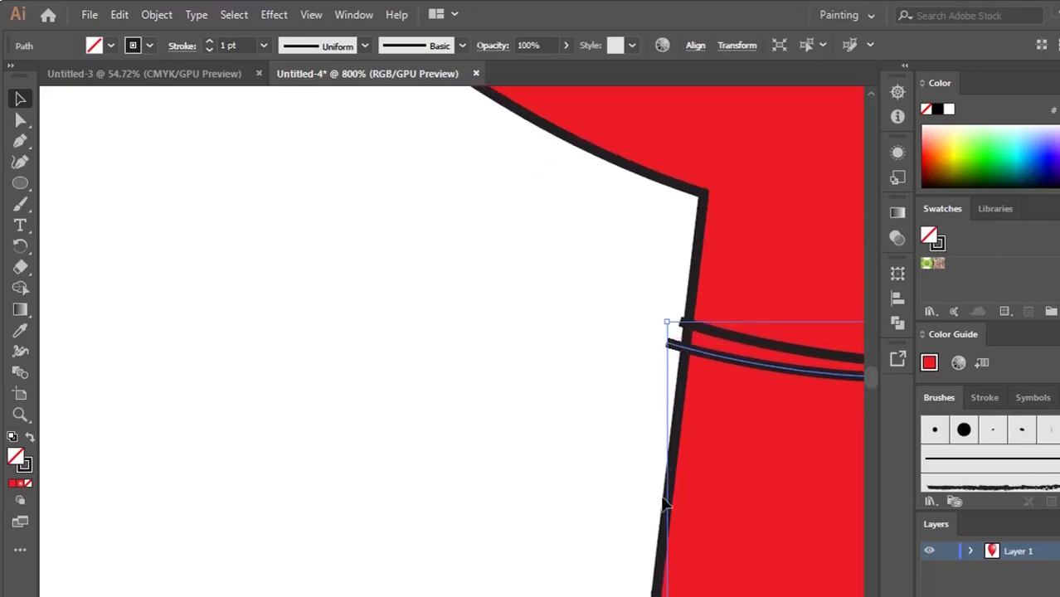
scroll(663, 500, "down", 5)
scroll(664, 500, "up", 2)
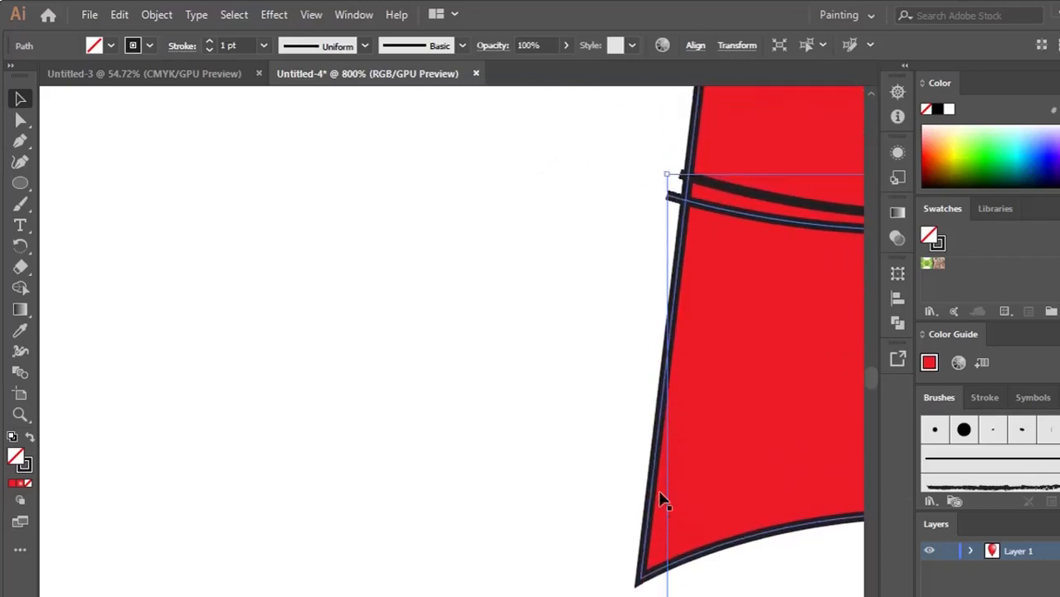
key("ctrl+minus")
key("ctrl+minus")
key("ctrl+minus")
key("ctrl+minus")
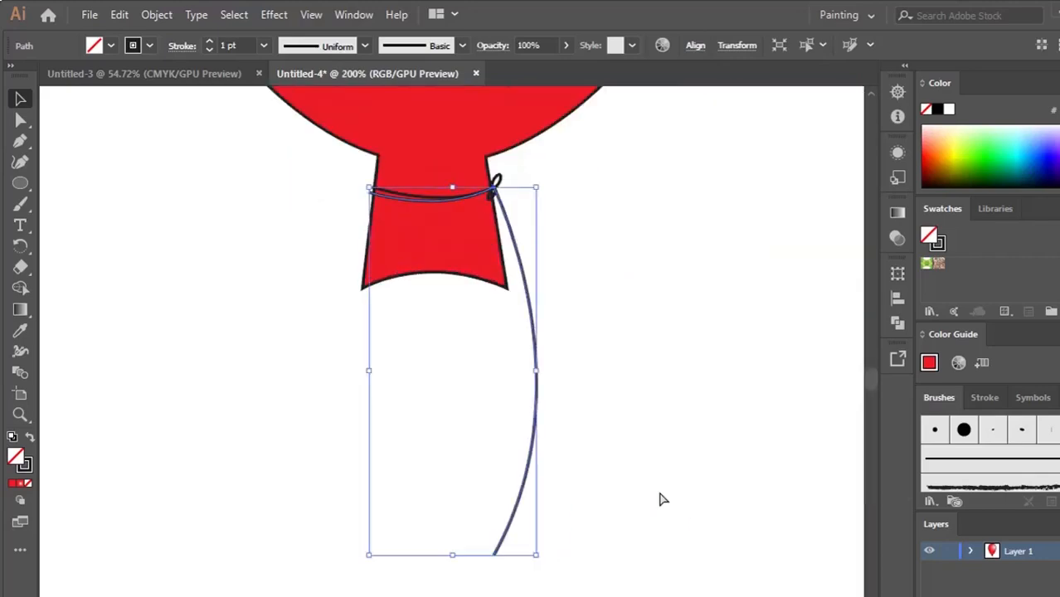
left_click_drag(370, 371, 378, 366)
left_click(632, 348)
Step: Check how both string strands and the knot meet the neck's outline, and select the lower string path
scroll(647, 346, "up", 4)
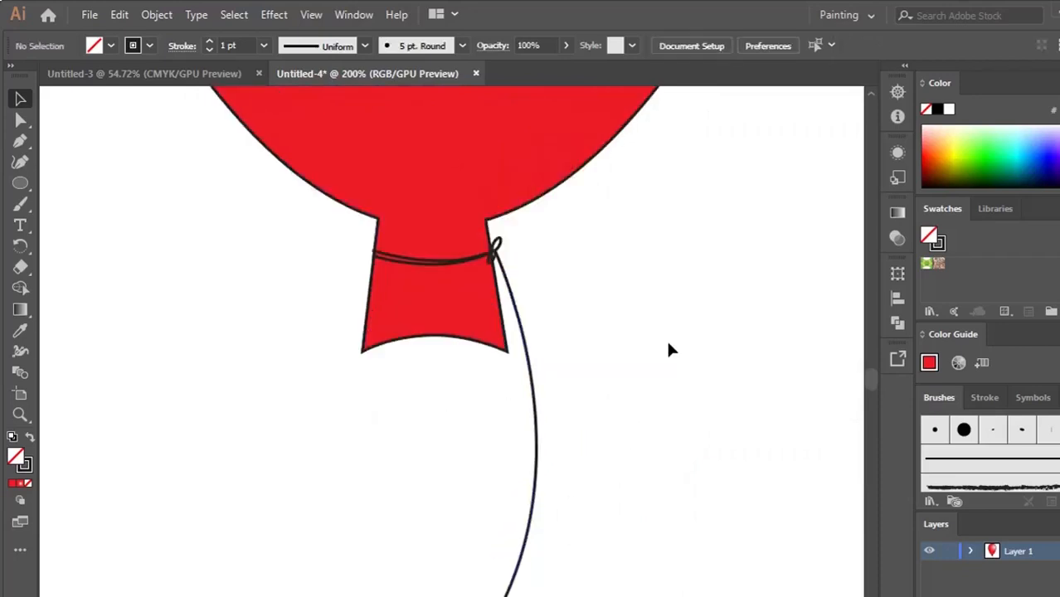
key("ctrl+plus")
key("ctrl+plus")
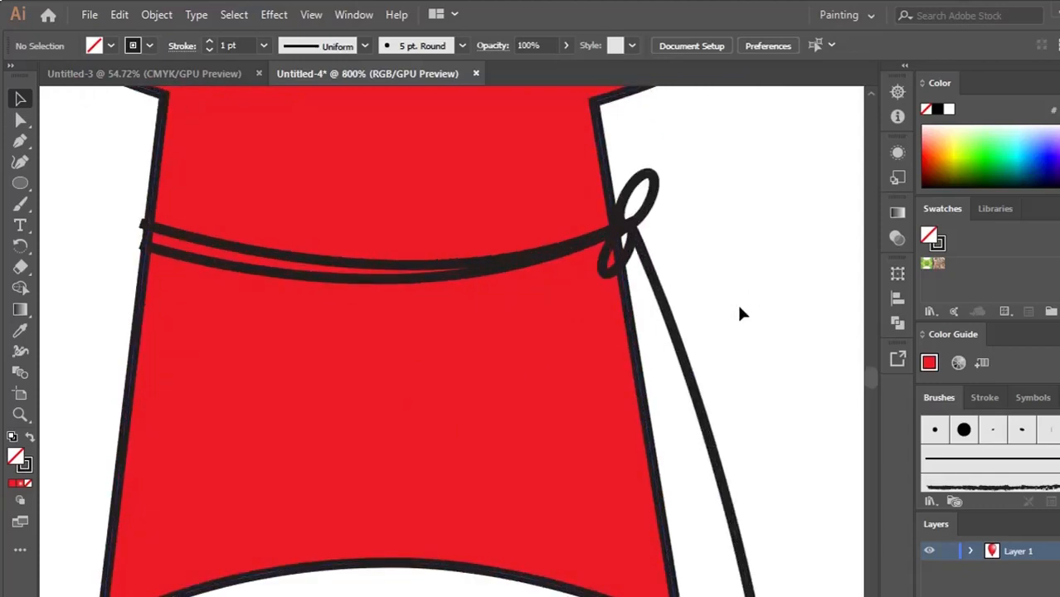
scroll(740, 314, "up", 6)
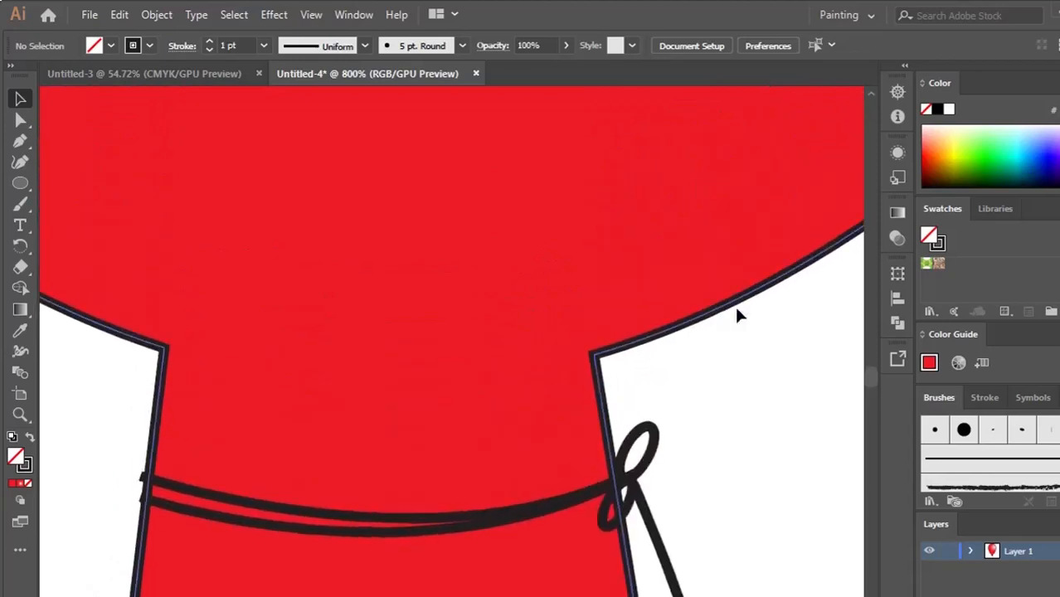
scroll(739, 315, "down", 5)
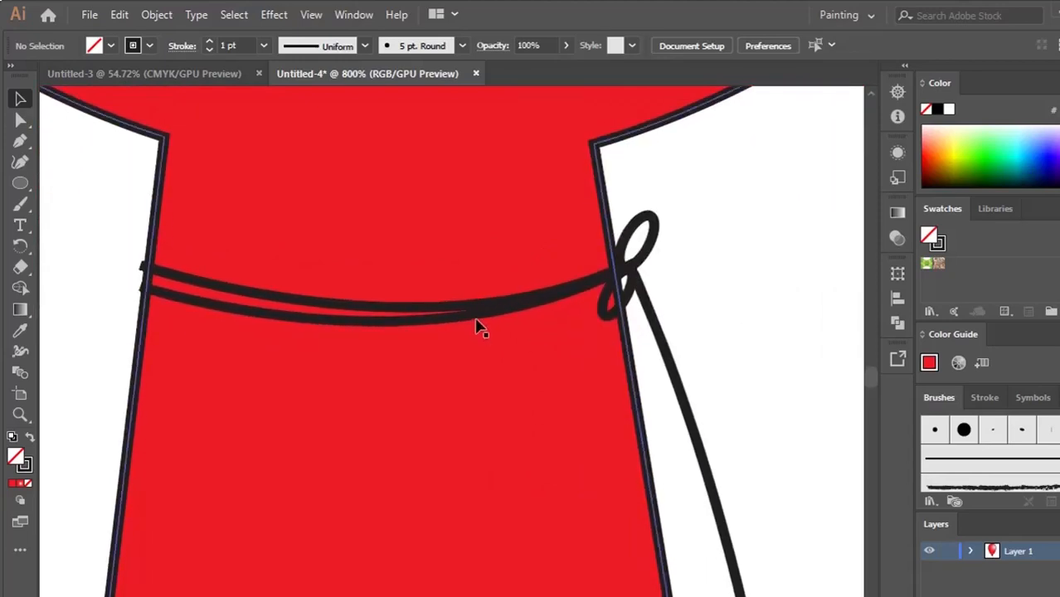
left_click(479, 316)
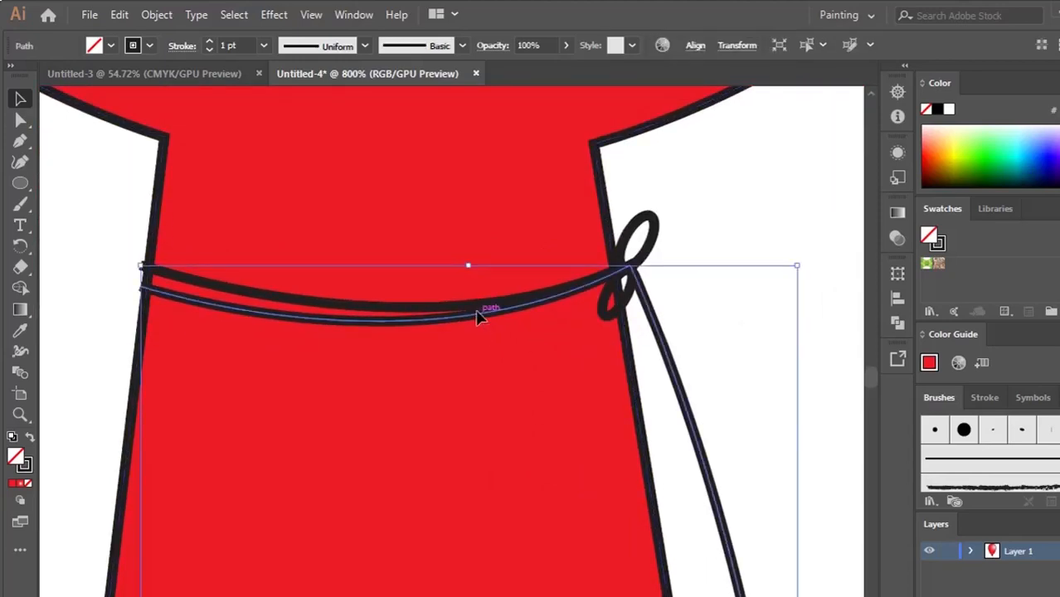
Step: Group the two curved neck bands, the hanging string and the knot loops into one object
left_click_drag(478, 316, 480, 308)
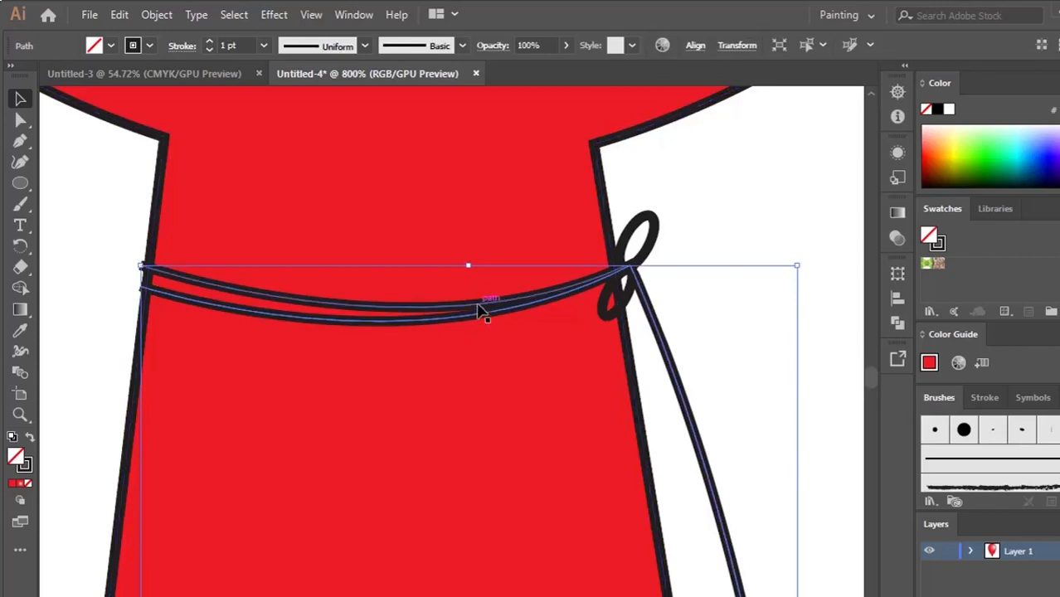
left_click(635, 231, "shift")
right_click(642, 261)
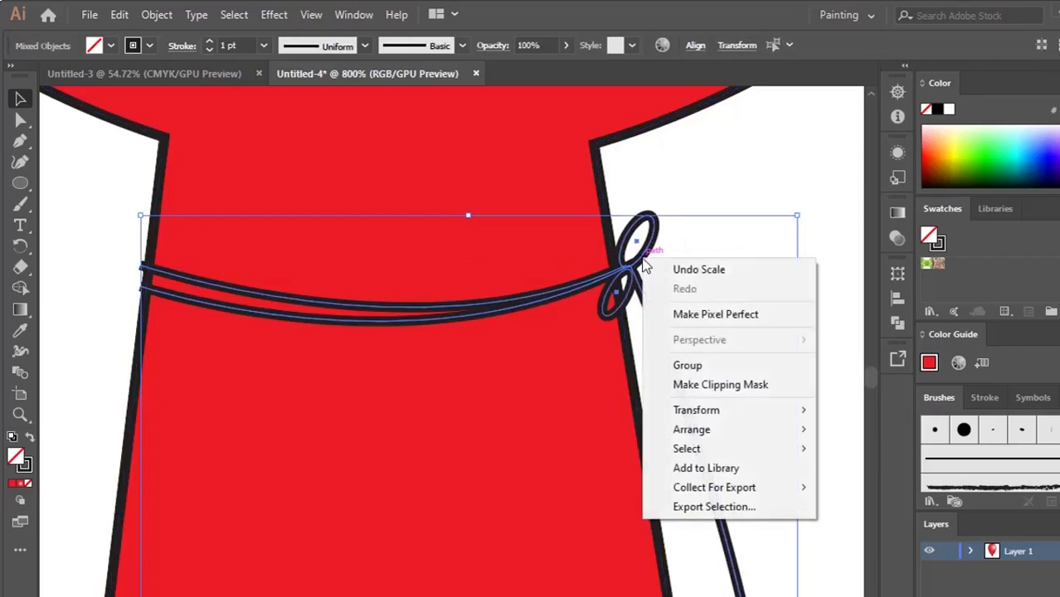
left_click(695, 366)
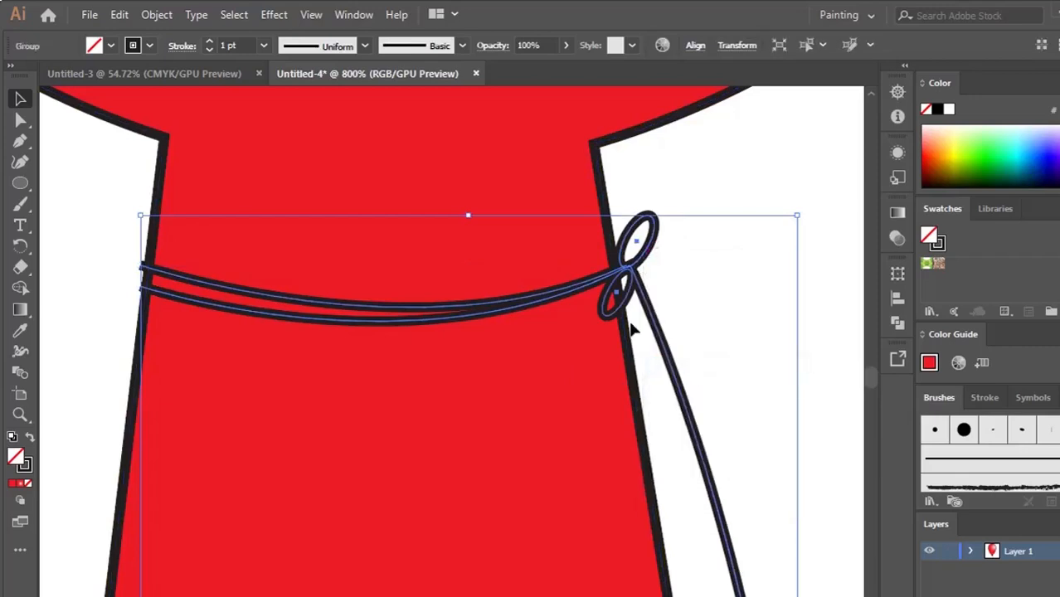
key("ctrl+0")
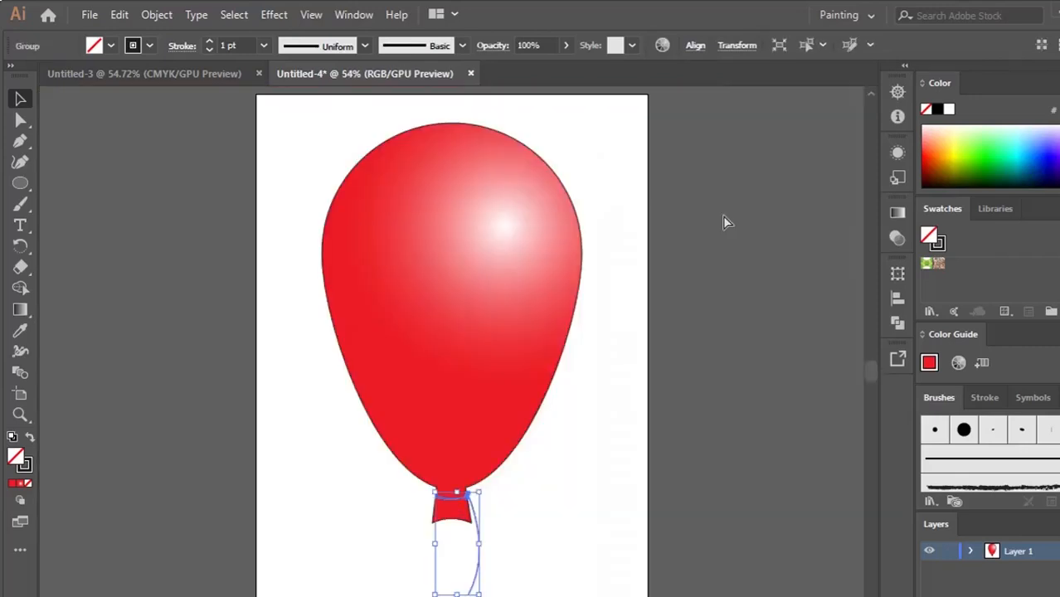
left_click(628, 501)
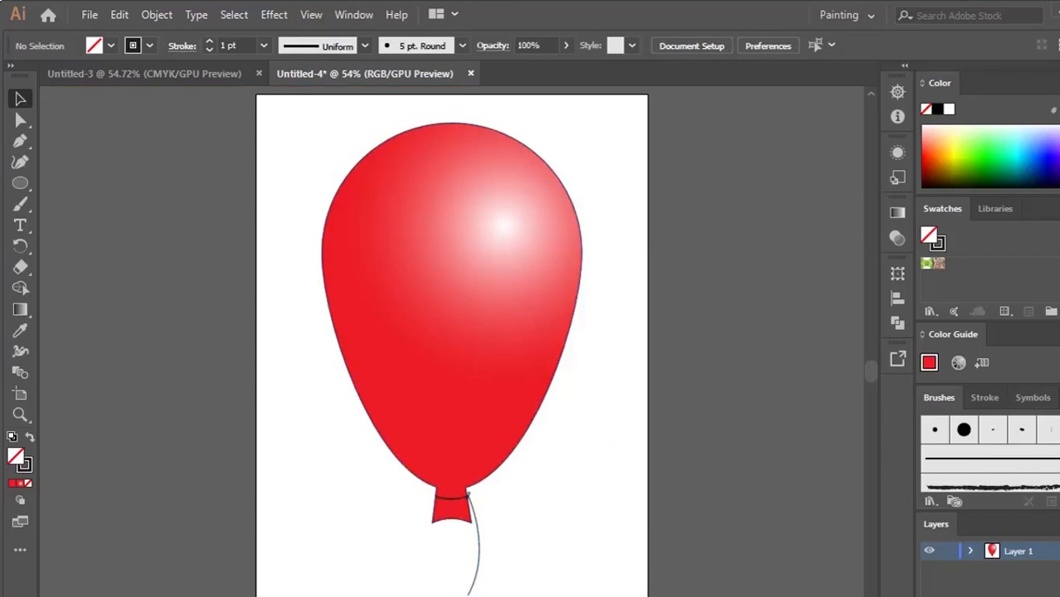
Step: Check the required file name in the Acrobat question paper and save the Illustrator drawing as RedBalloon with the default Illustrator options
key("super+Tab")
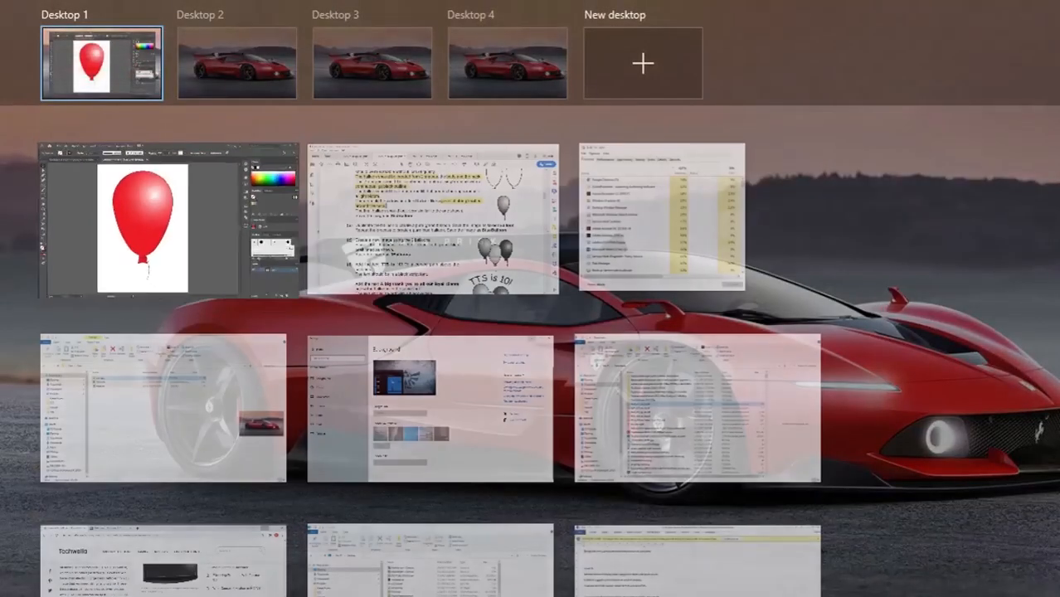
left_click(429, 181)
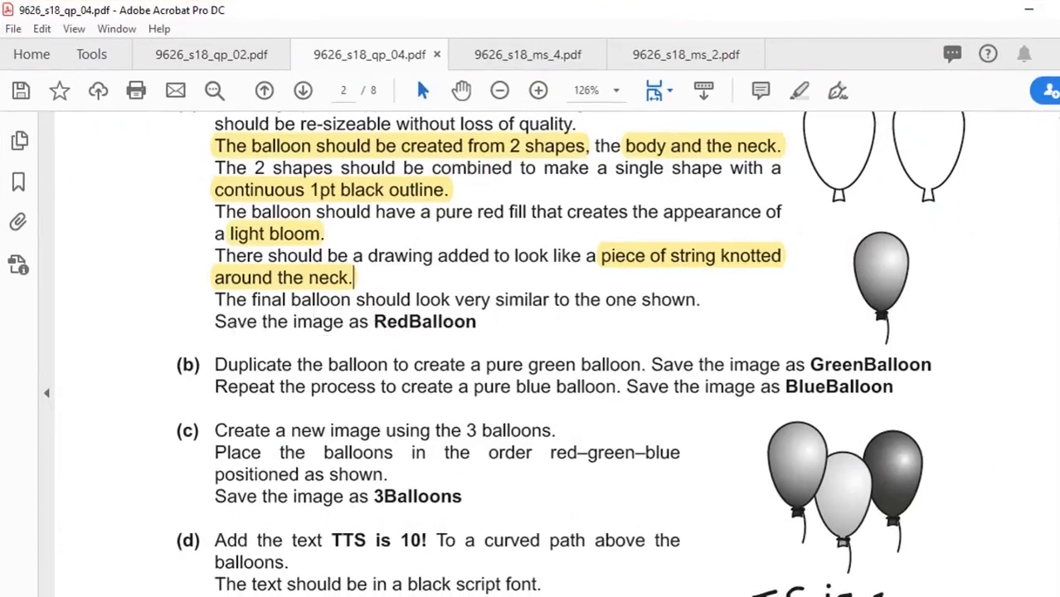
key("super+Tab")
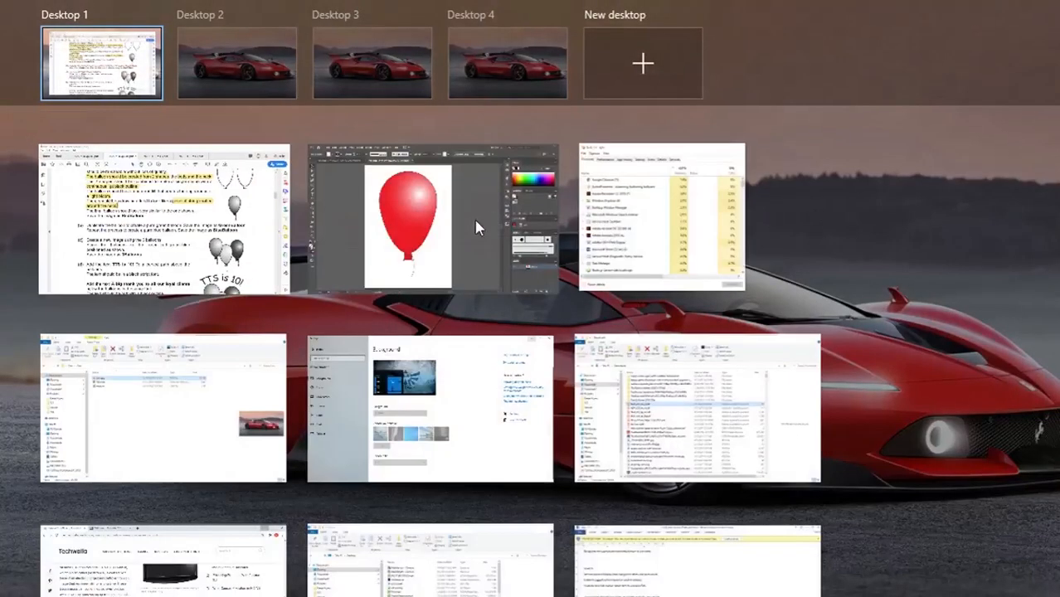
left_click(430, 231)
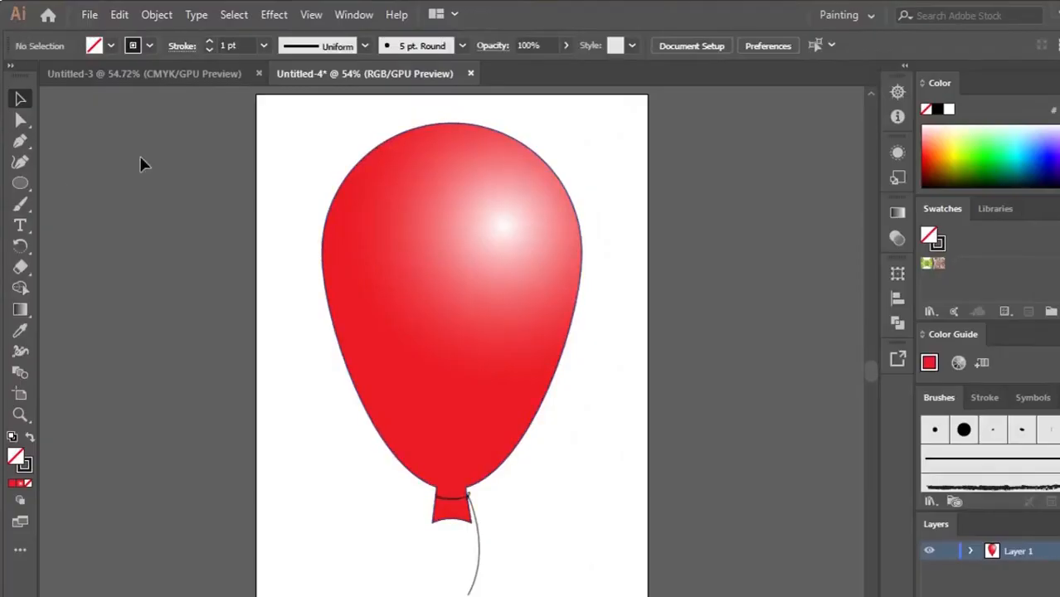
left_click(89, 17)
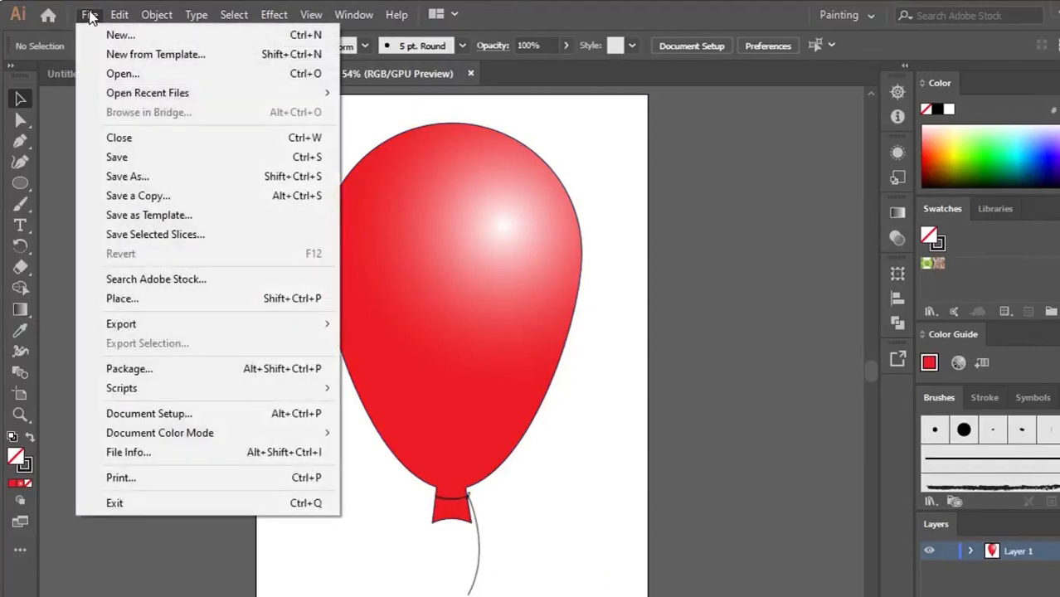
left_click(149, 162)
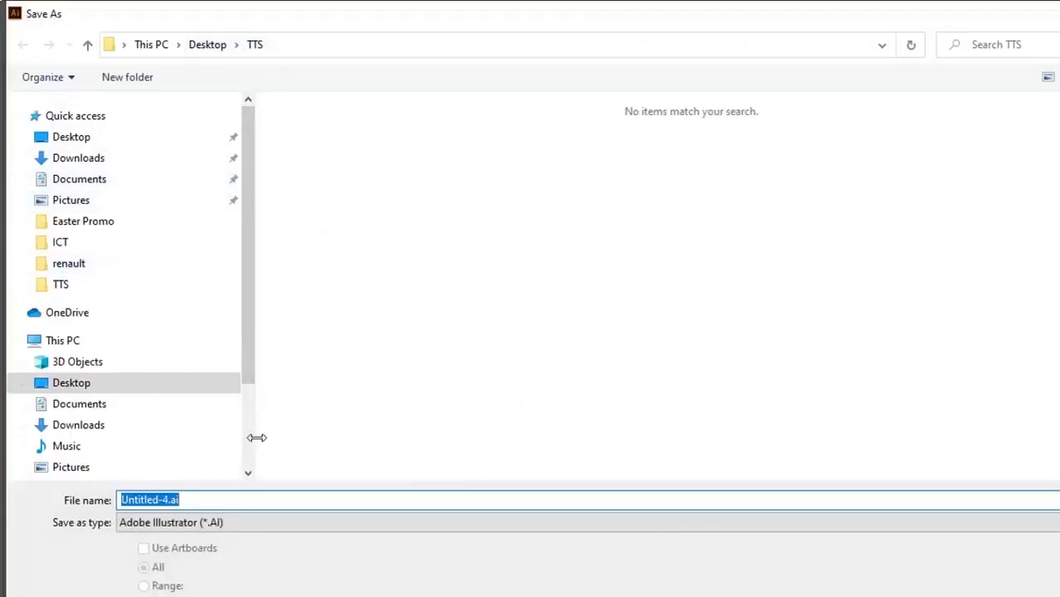
type("R")
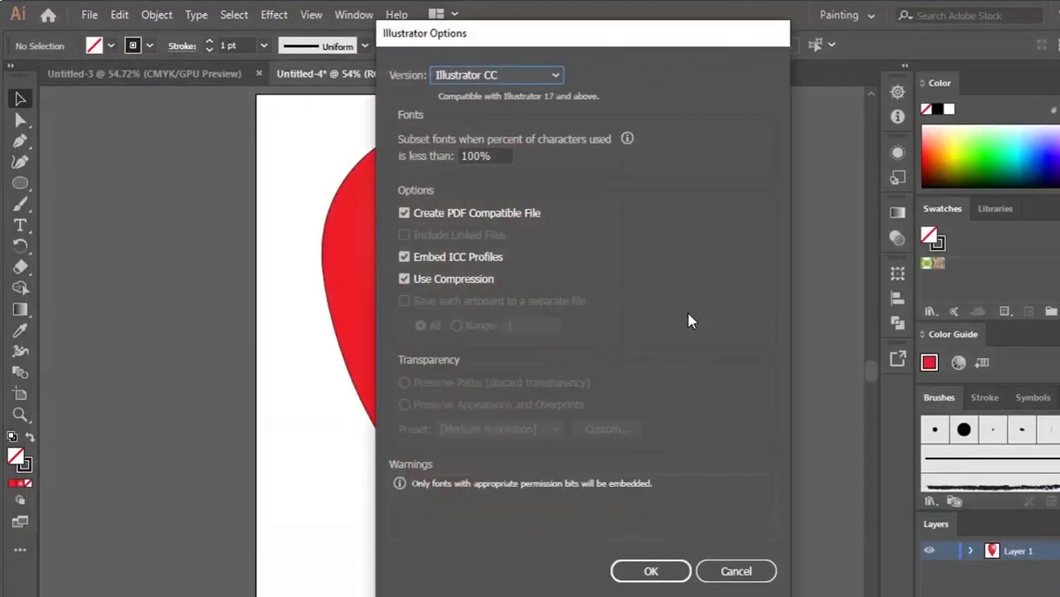
left_click(649, 571)
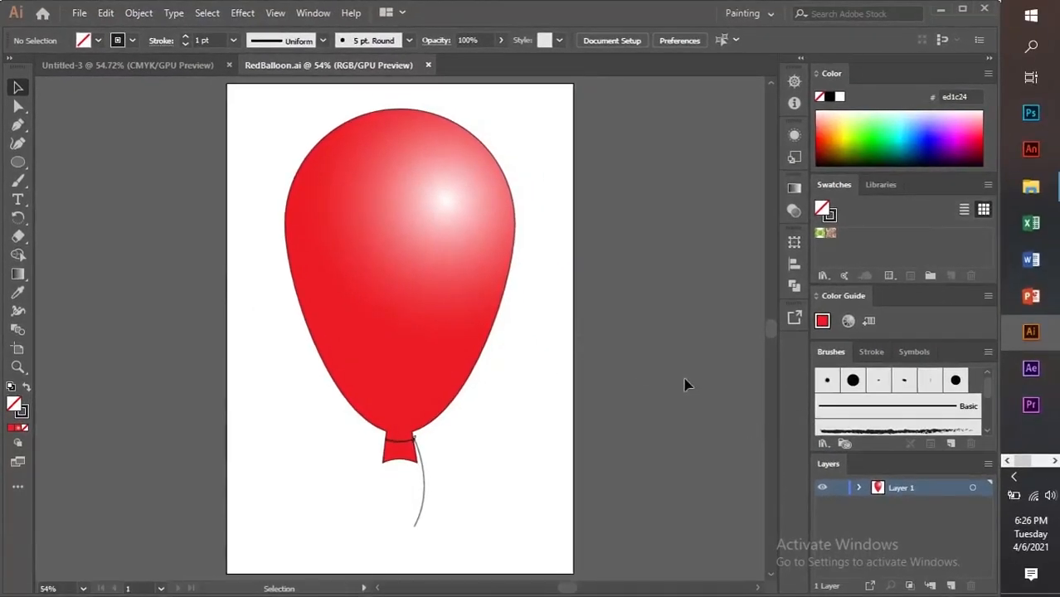
Step: Switch to the question paper in Acrobat and highlight the file names GreenBalloon and BlueBalloon in part (b)
left_click(1032, 83)
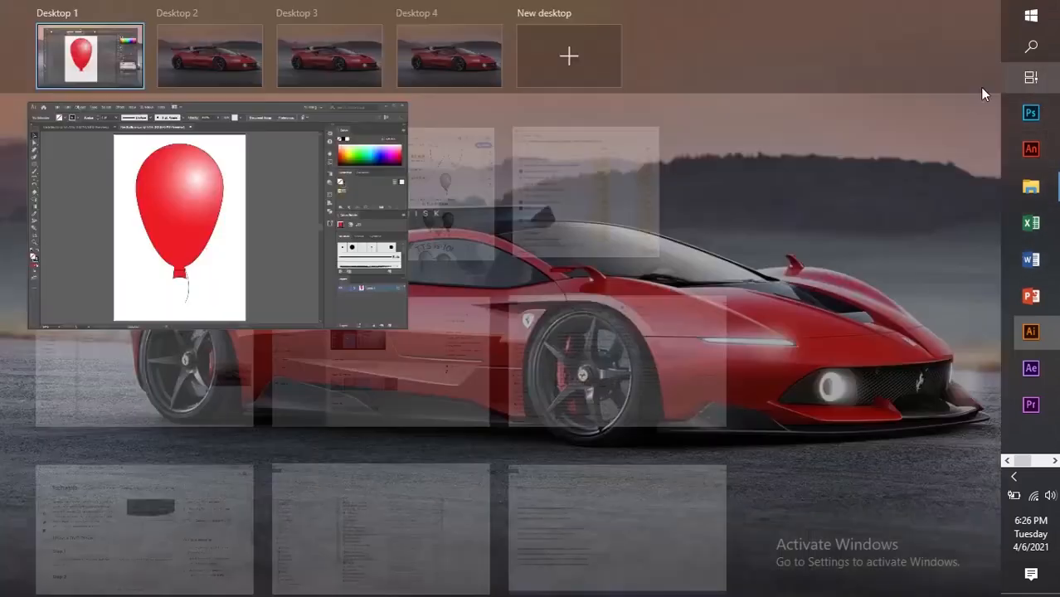
left_click(399, 201)
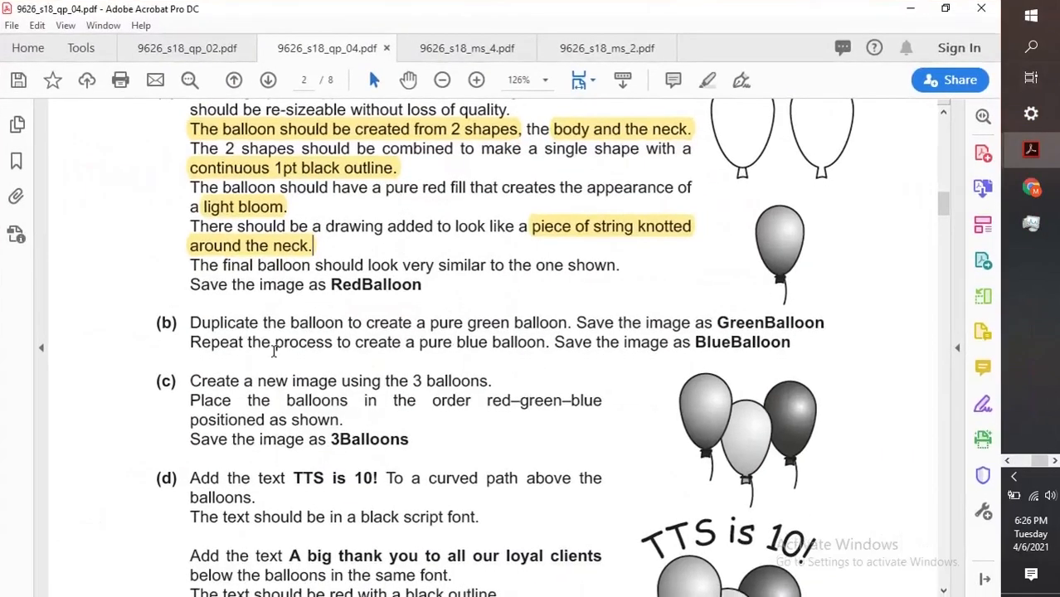
scroll(274, 350, "down", 1)
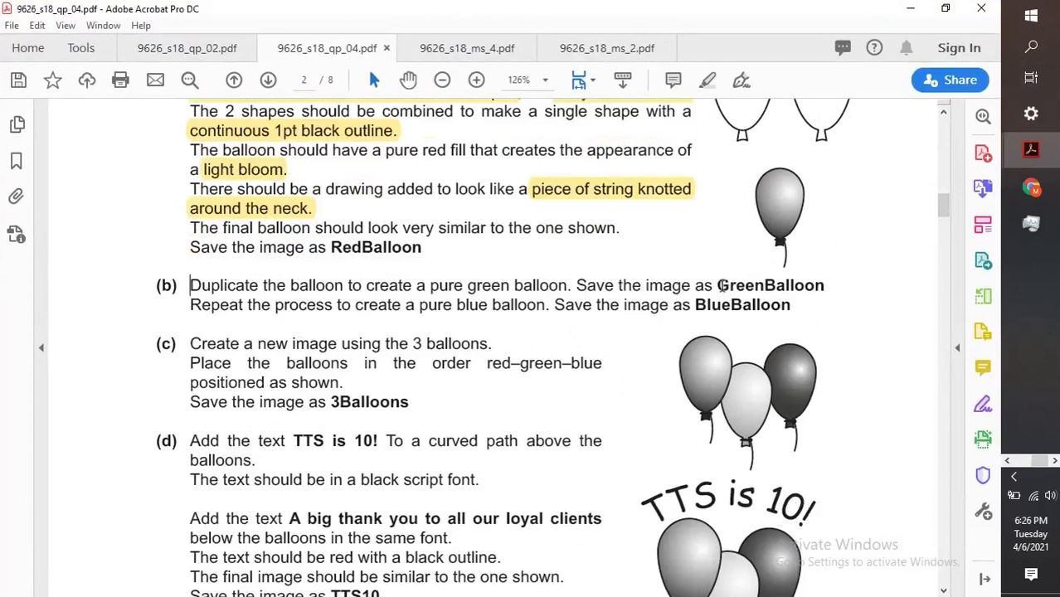
left_click_drag(717, 286, 822, 288)
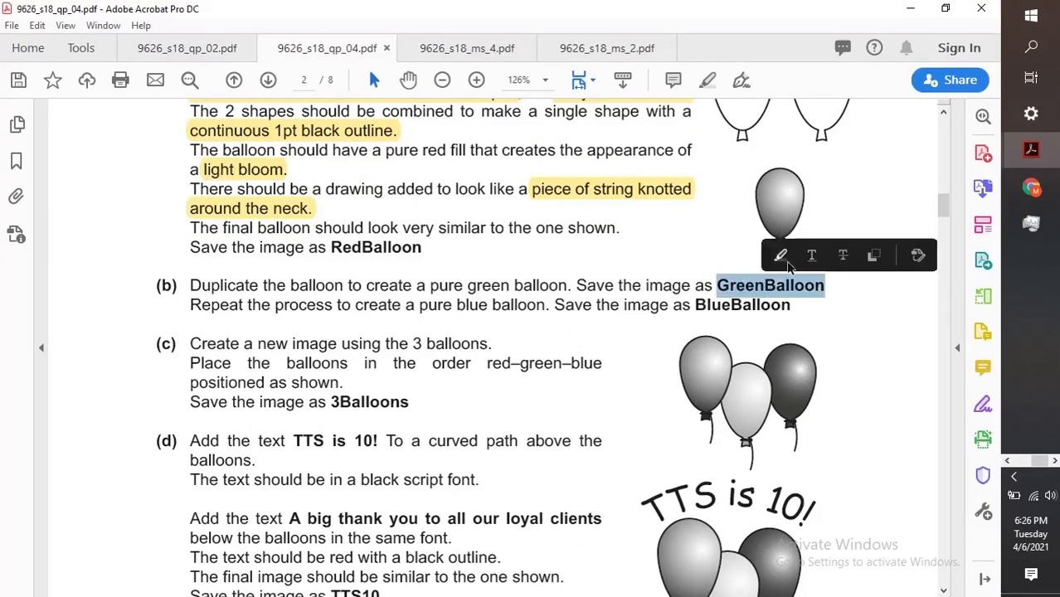
left_click(778, 254)
left_click_drag(695, 305, 792, 307)
left_click(780, 277)
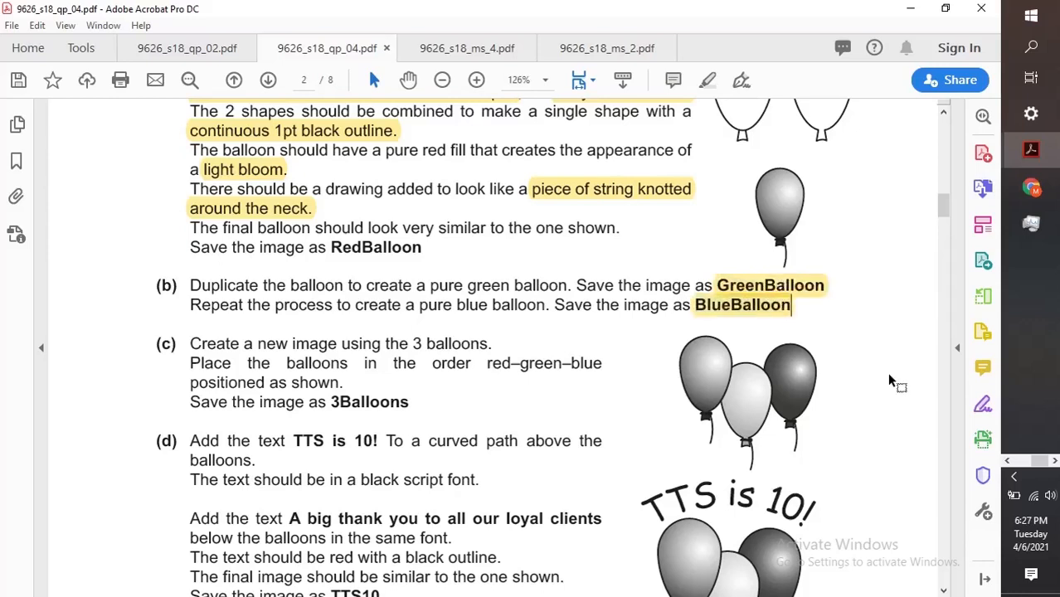
scroll(438, 365, "down", 1)
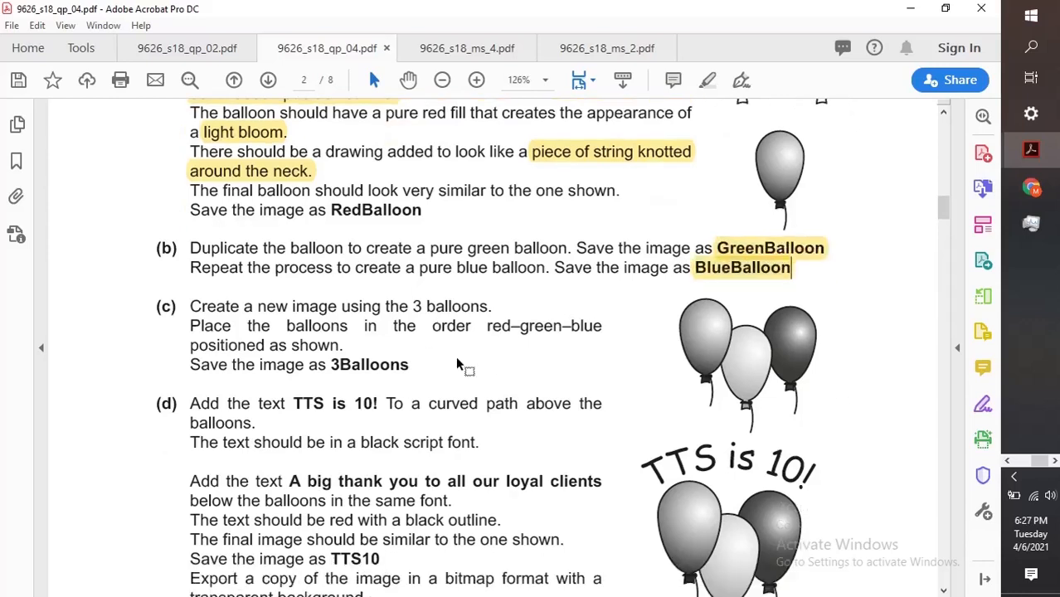
Step: Return to Illustrator and change the red stop of the balloon's radial gradient to the green swatch 00a651
left_click(1043, 83)
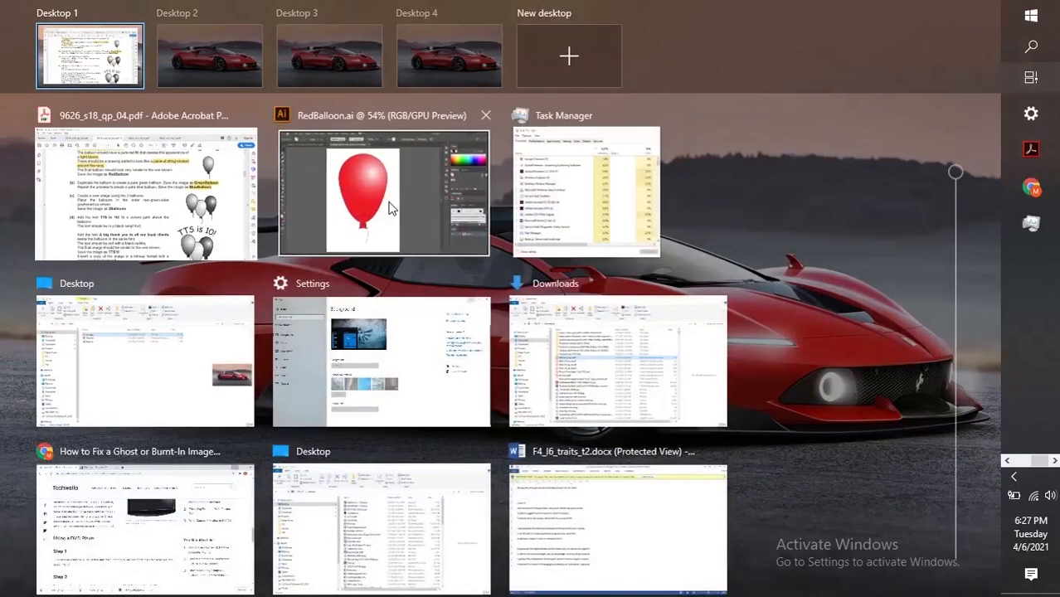
left_click(419, 237)
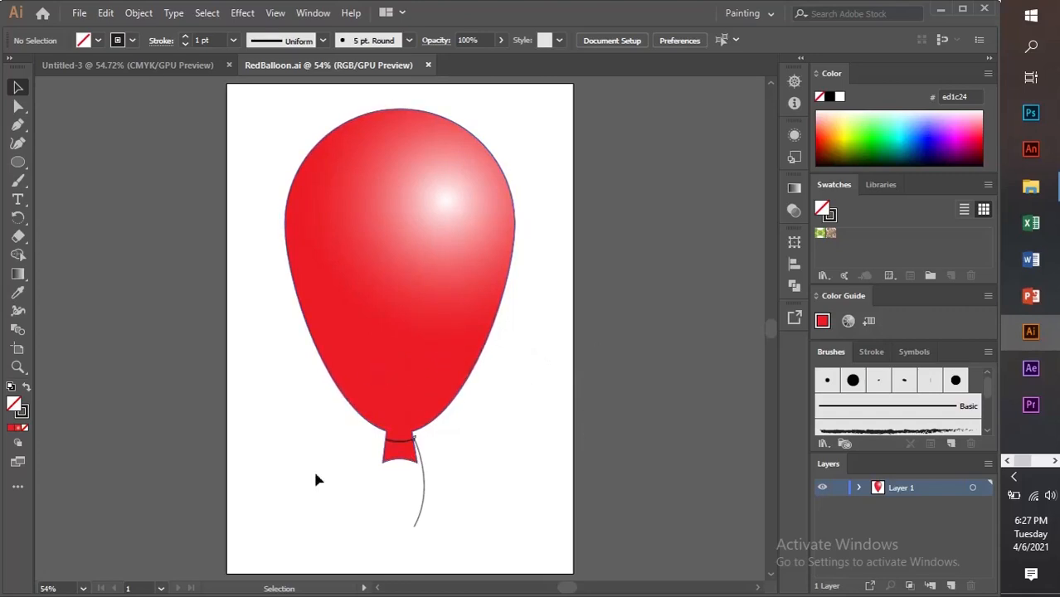
left_click(399, 337)
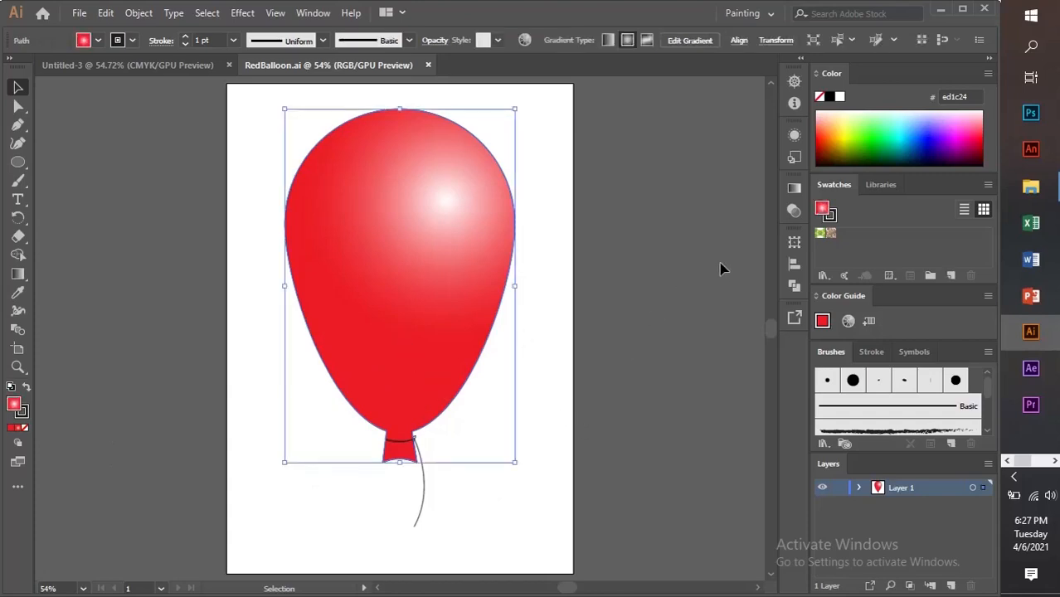
left_click(794, 190)
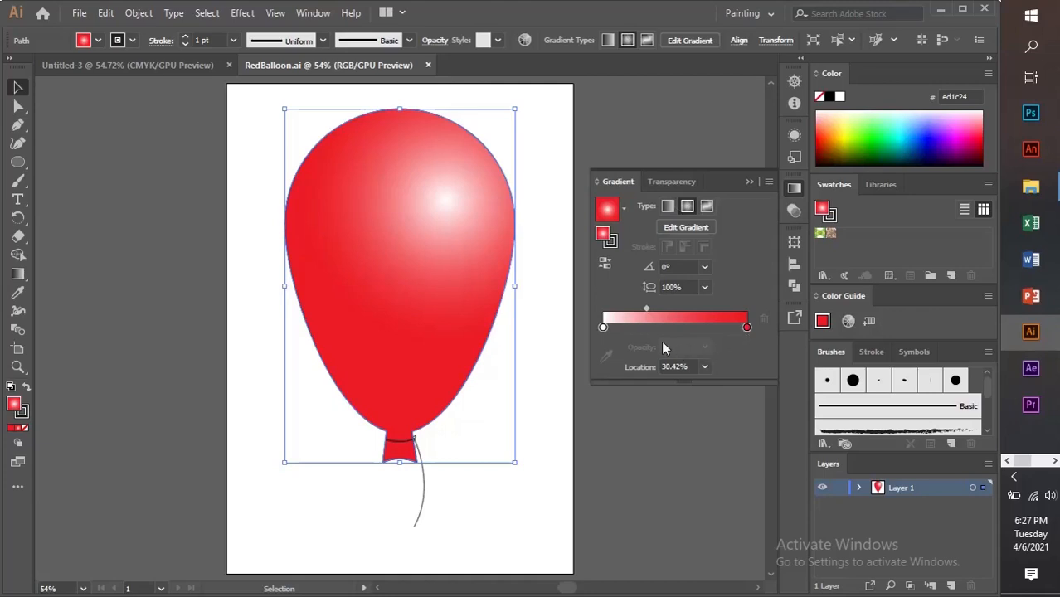
left_click(746, 328)
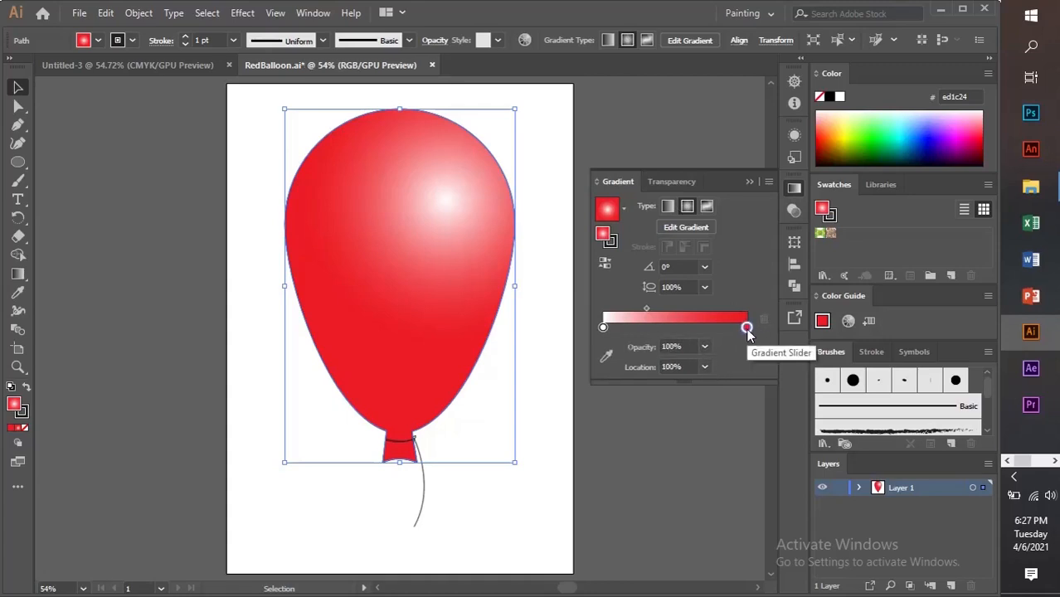
double_click(746, 328)
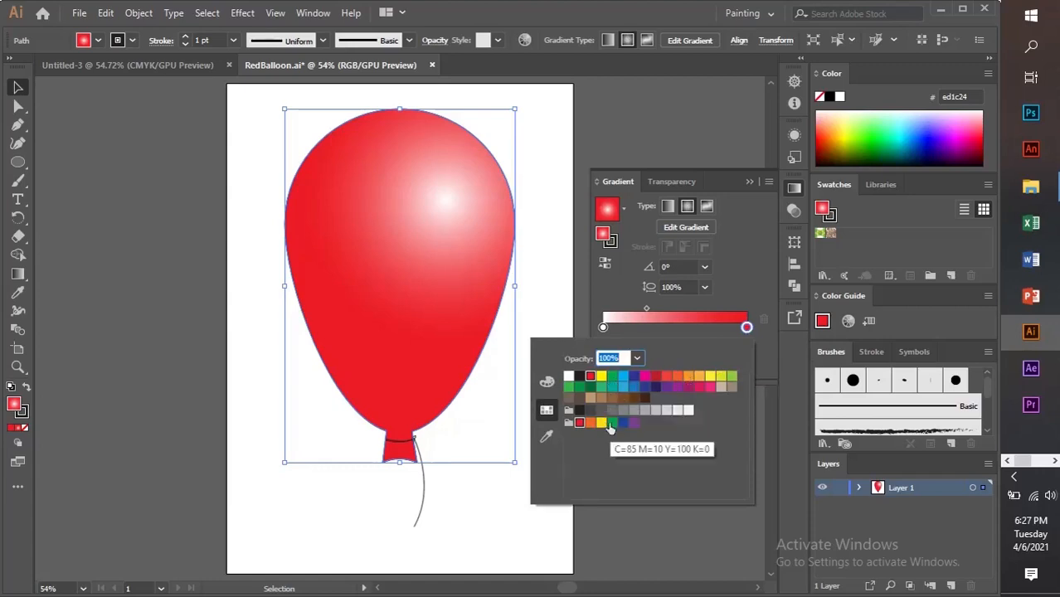
left_click(613, 376)
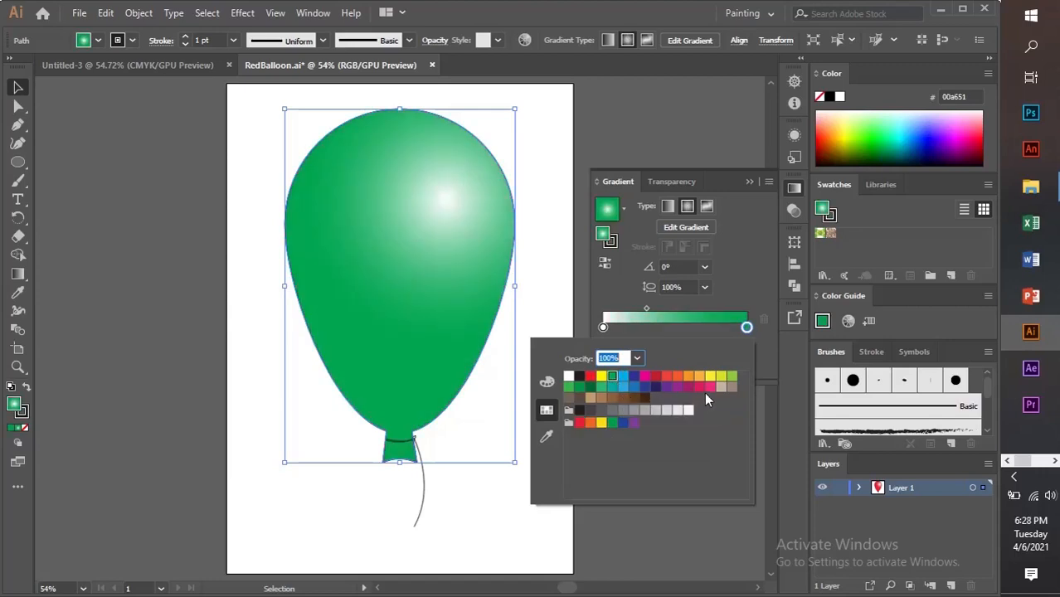
left_click(555, 197)
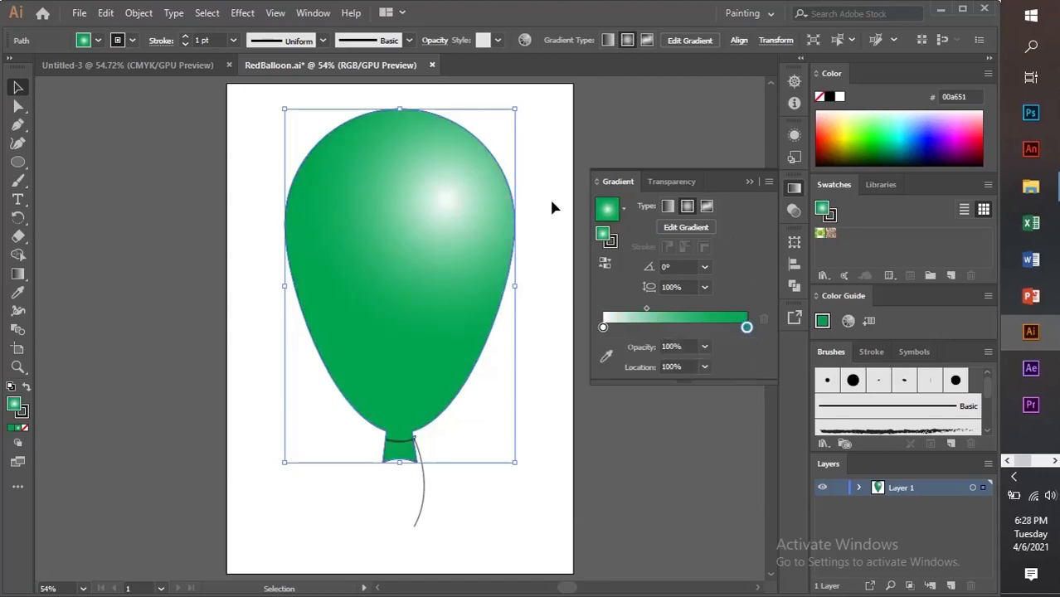
left_click(551, 196)
left_click(746, 182)
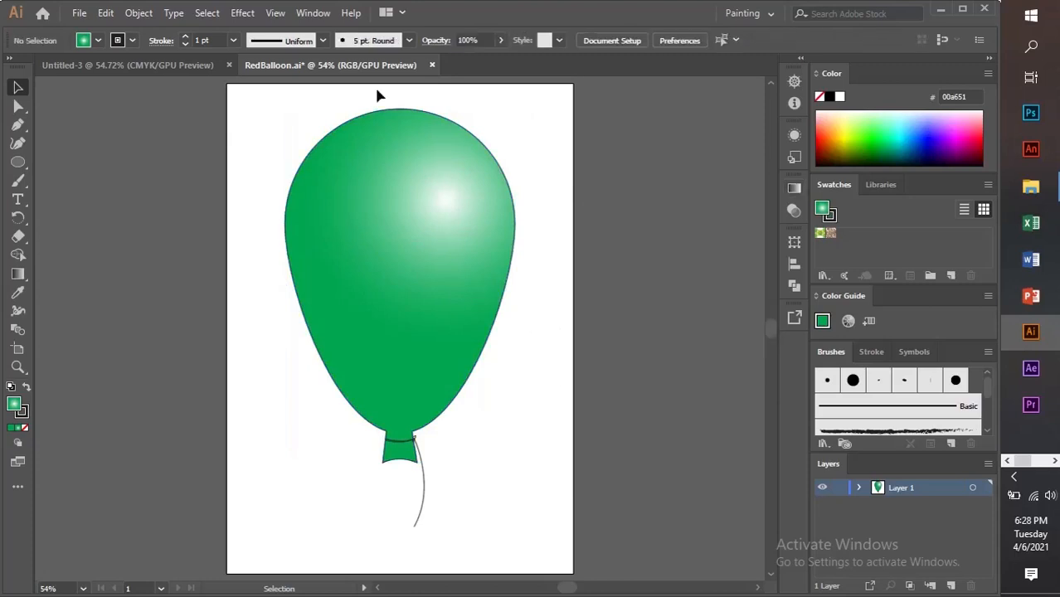
Step: Save the green version as a separate Illustrator file named GreenBalloon in the TTS folder, with the default options
left_click(80, 13)
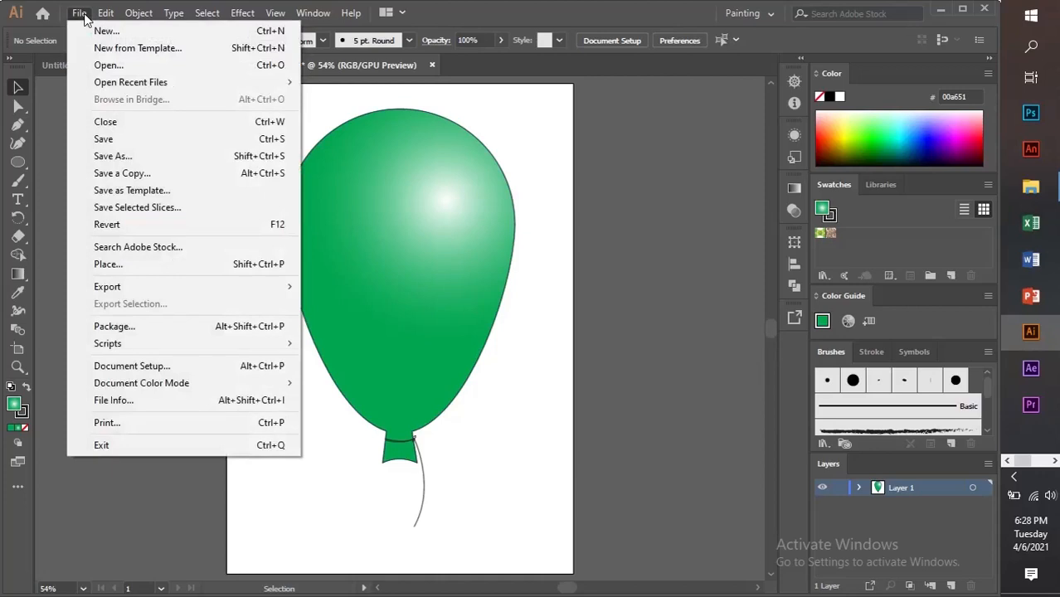
left_click(117, 164)
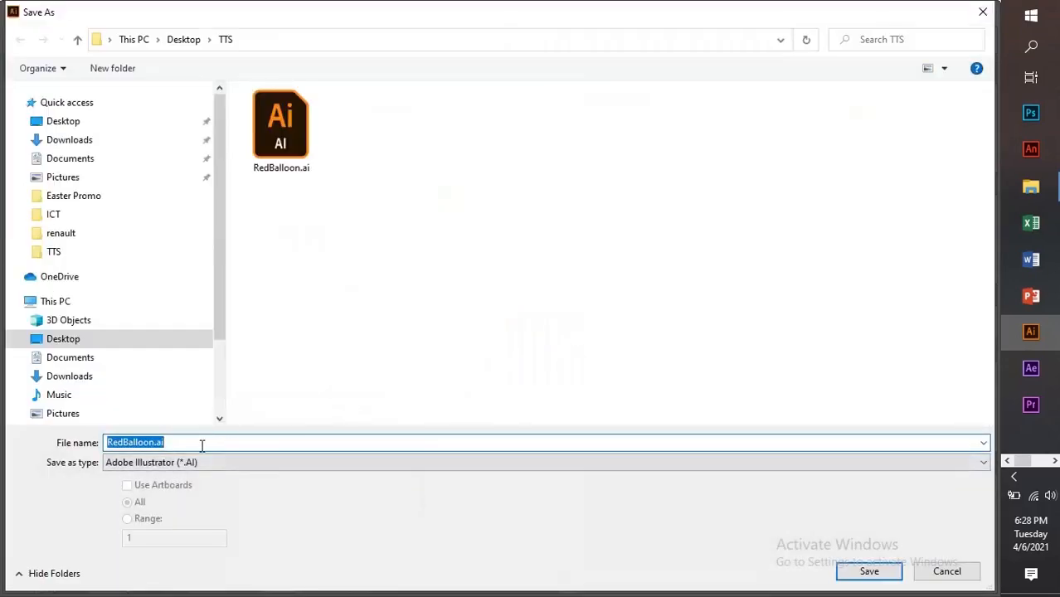
type("Green")
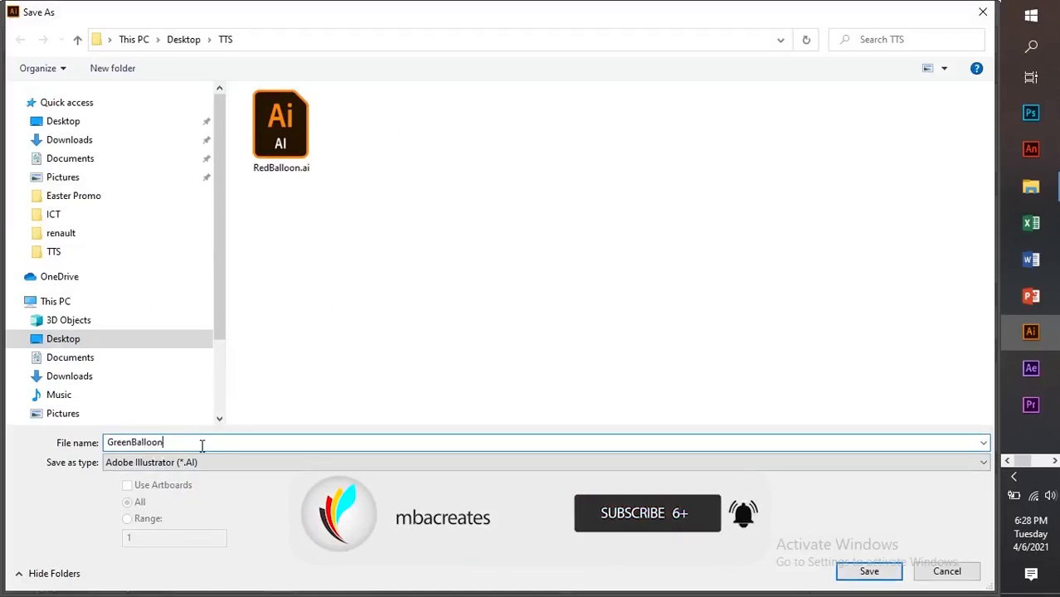
left_click(868, 571)
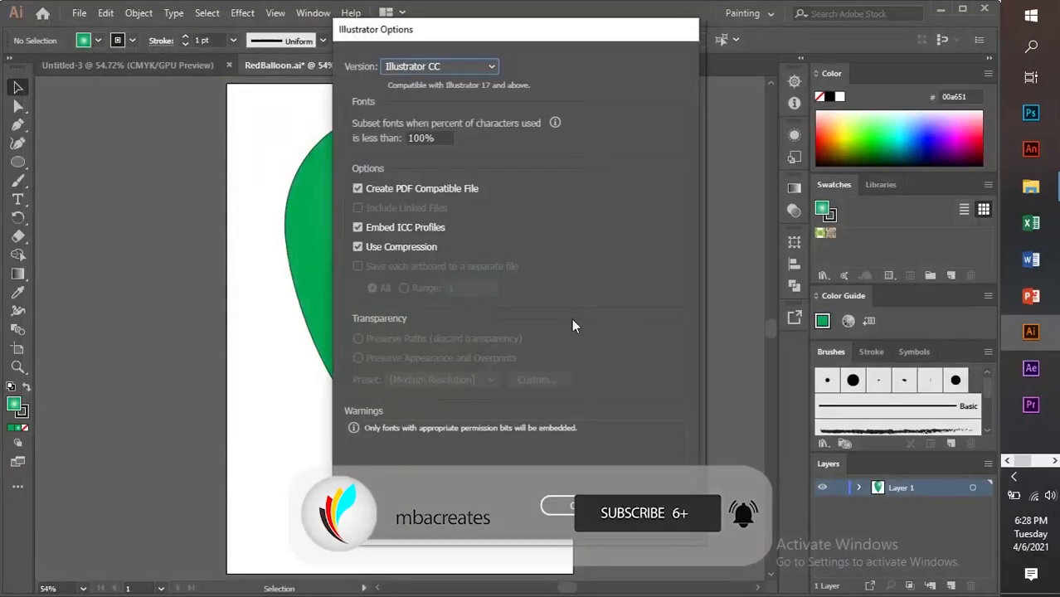
left_click(558, 505)
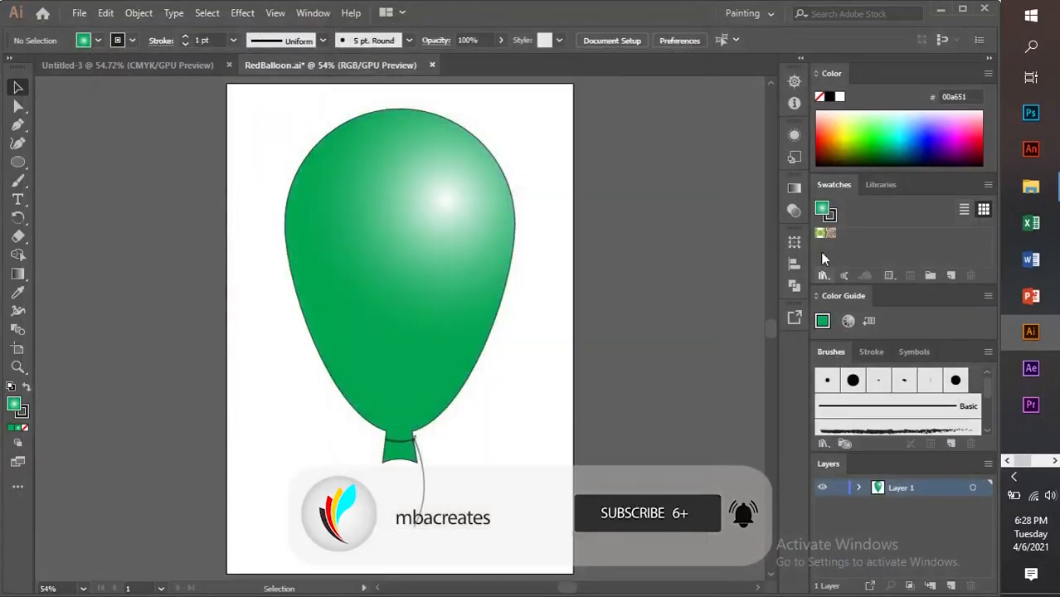
Step: Change the green stop of the balloon's radial gradient to the dark blue swatch 2e3192
left_click(384, 216)
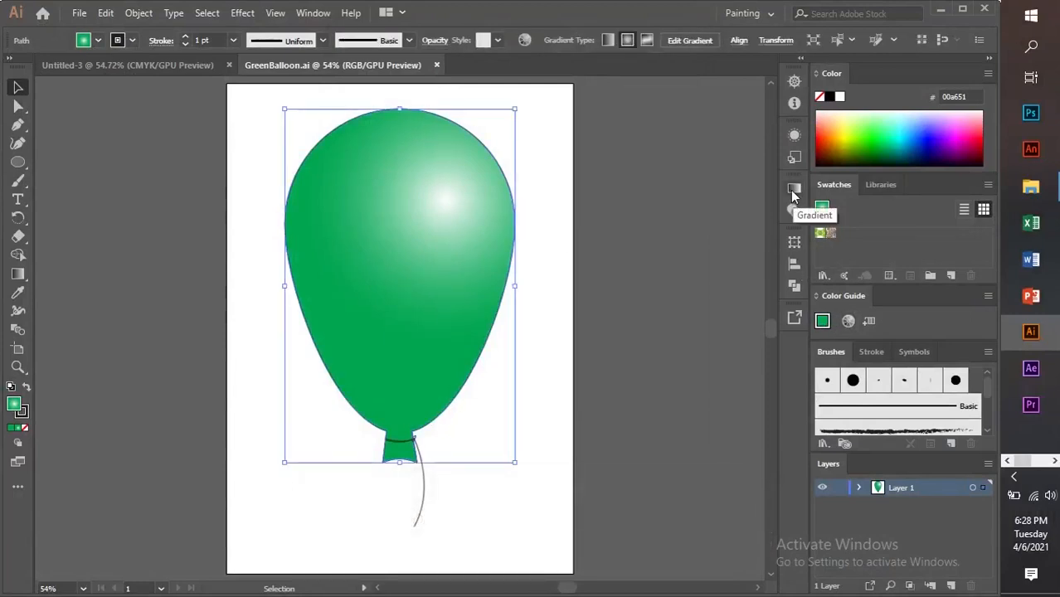
left_click(793, 189)
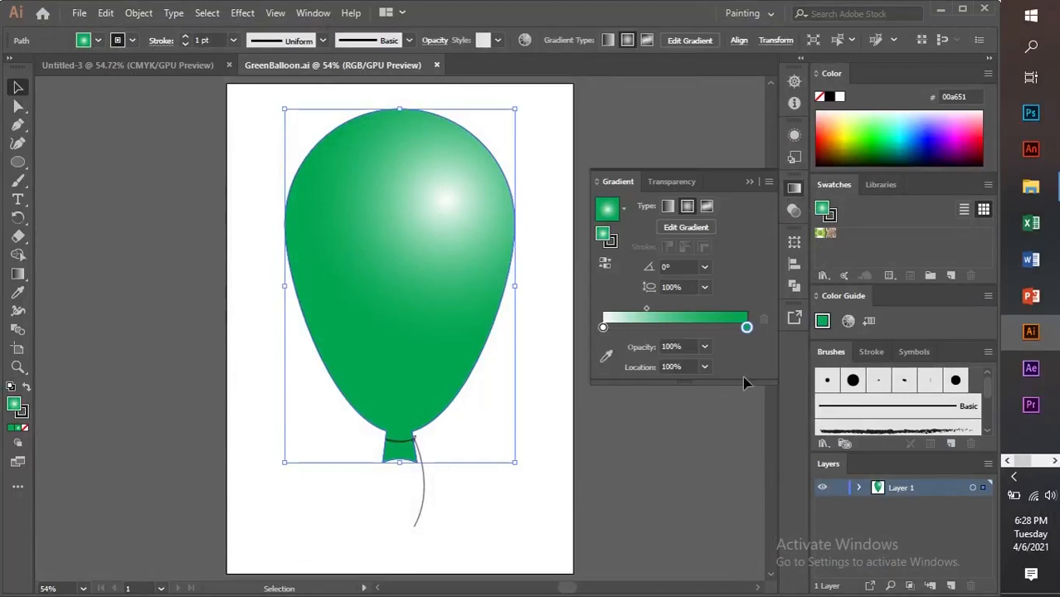
double_click(747, 329)
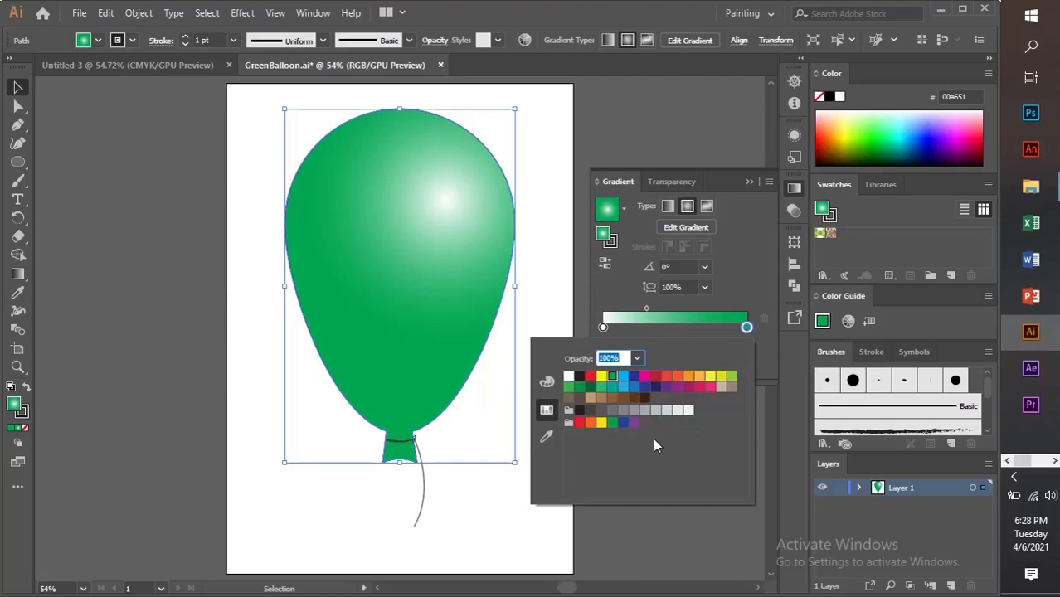
left_click(634, 379)
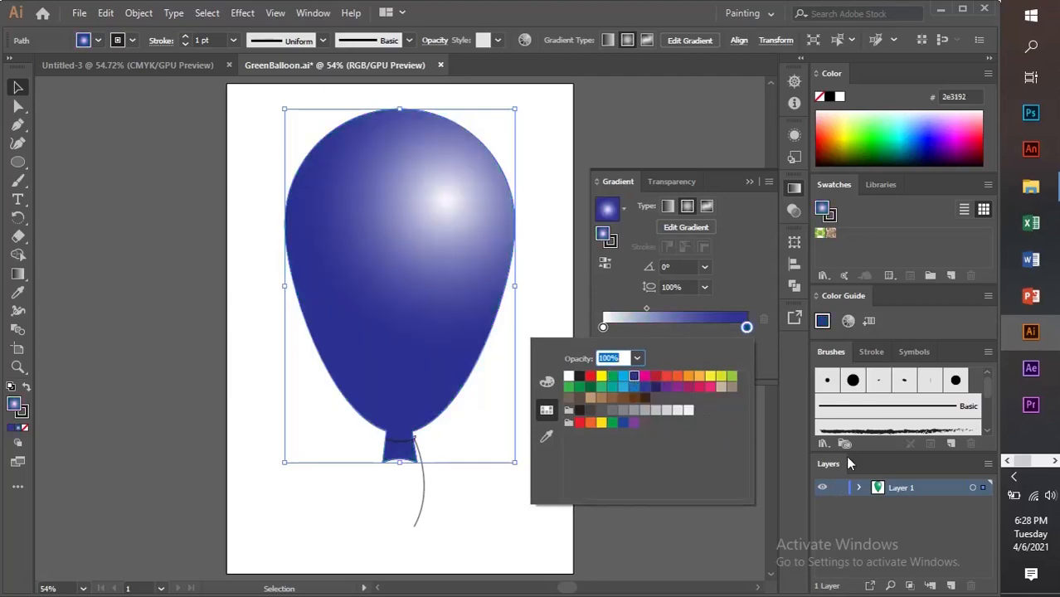
left_click(748, 181)
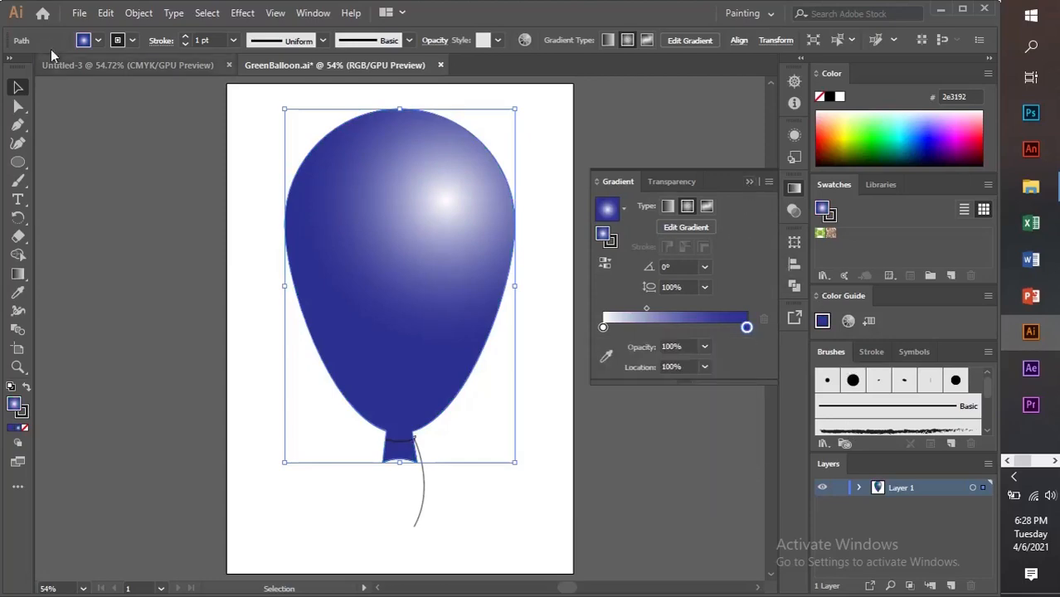
Step: Save the blue version as a separate Illustrator file named BlueBalloon in the TTS folder, with the default options
left_click(80, 14)
left_click(119, 158)
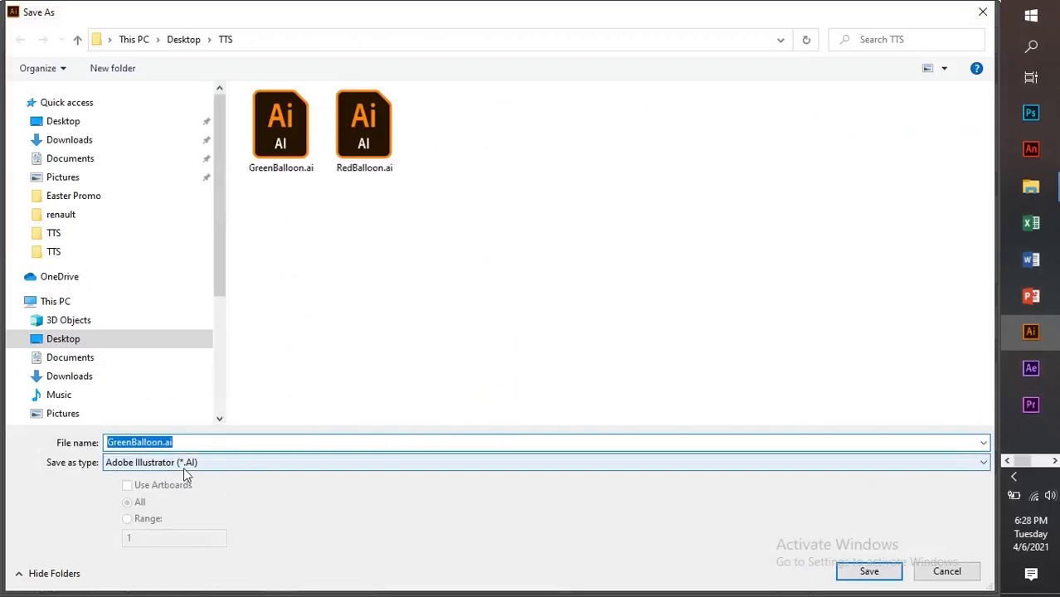
type("Blue")
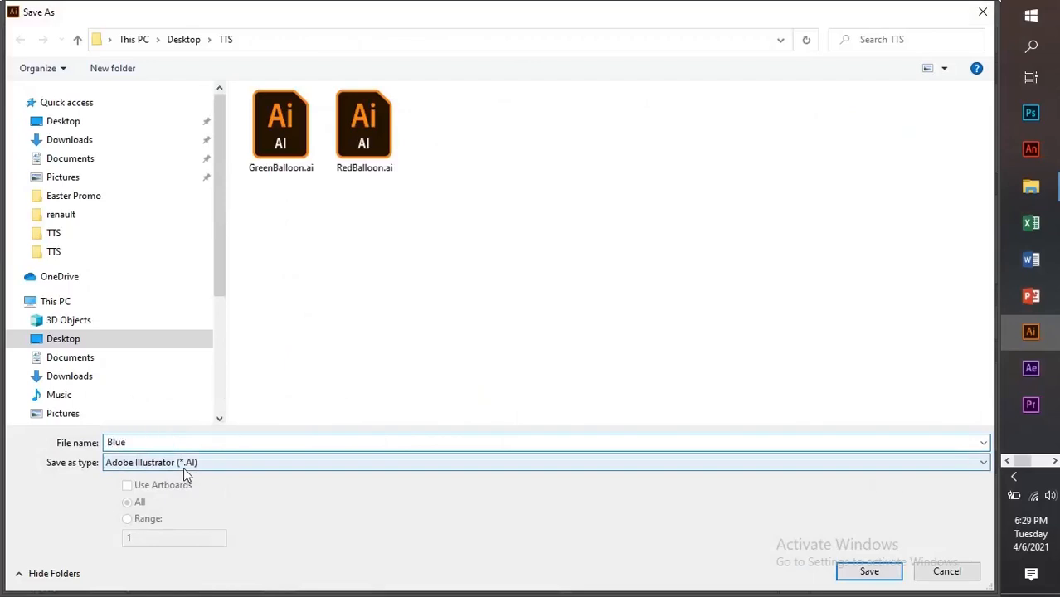
type("Balloon")
left_click(869, 570)
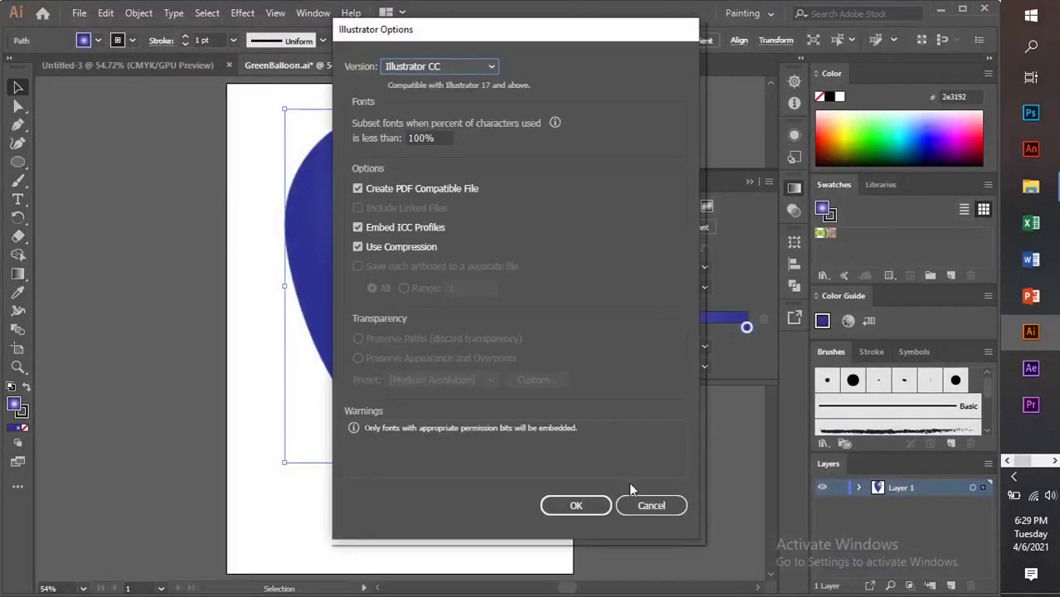
left_click(576, 505)
left_click(755, 184)
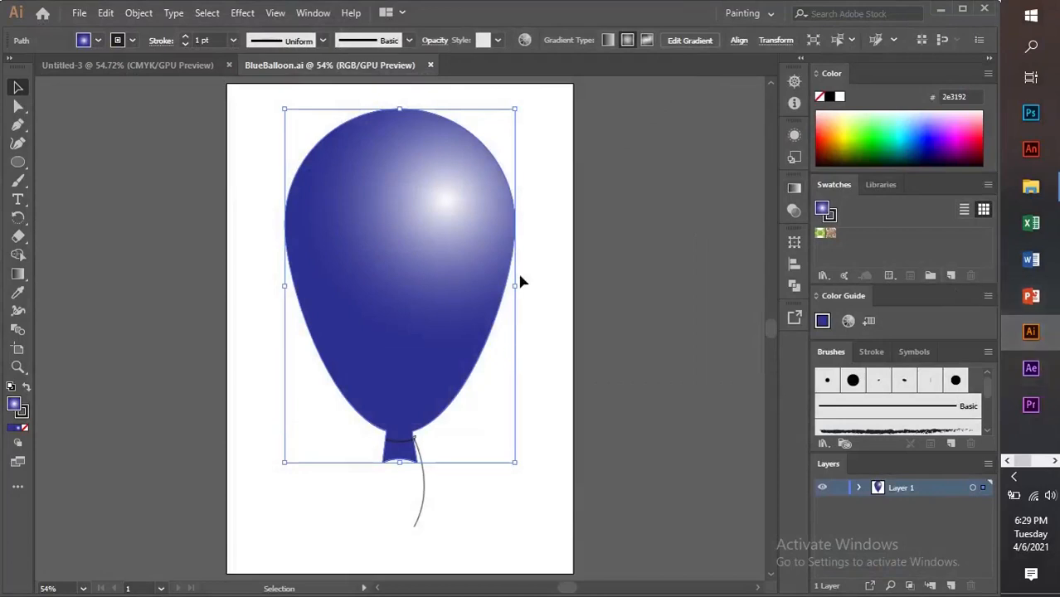
Step: Switch to the question paper in Acrobat and highlight the order red–green–blue and the file name 3Balloons in part (c)
left_click(1033, 83)
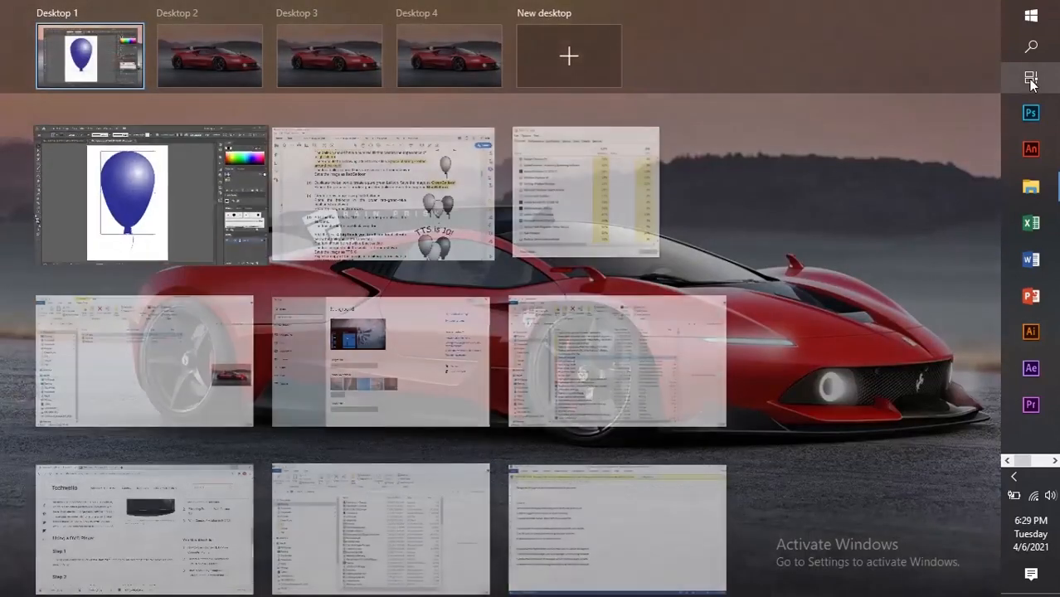
left_click(348, 253)
scroll(543, 279, "down", 3)
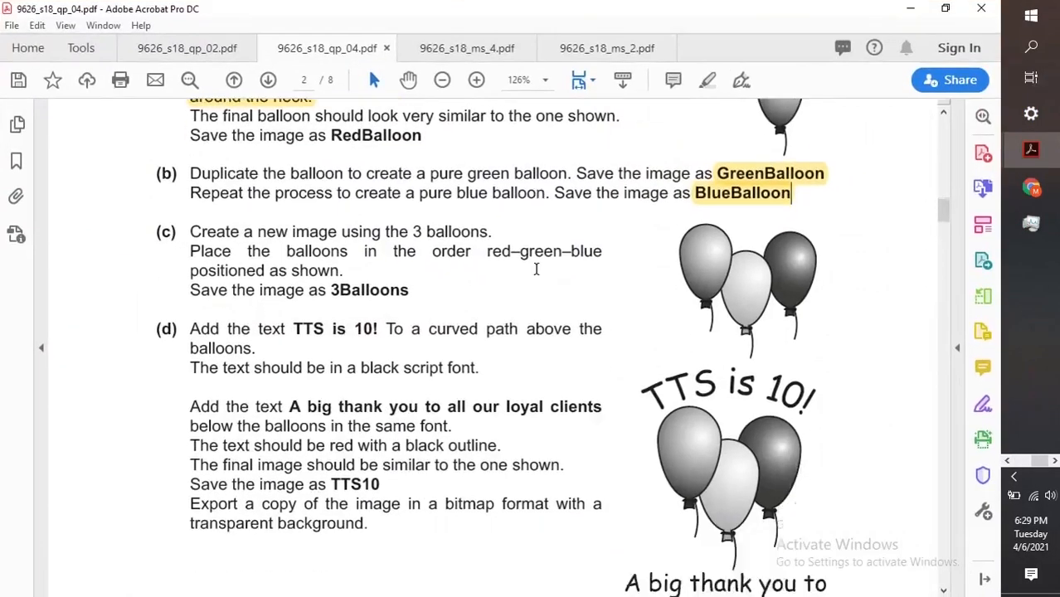
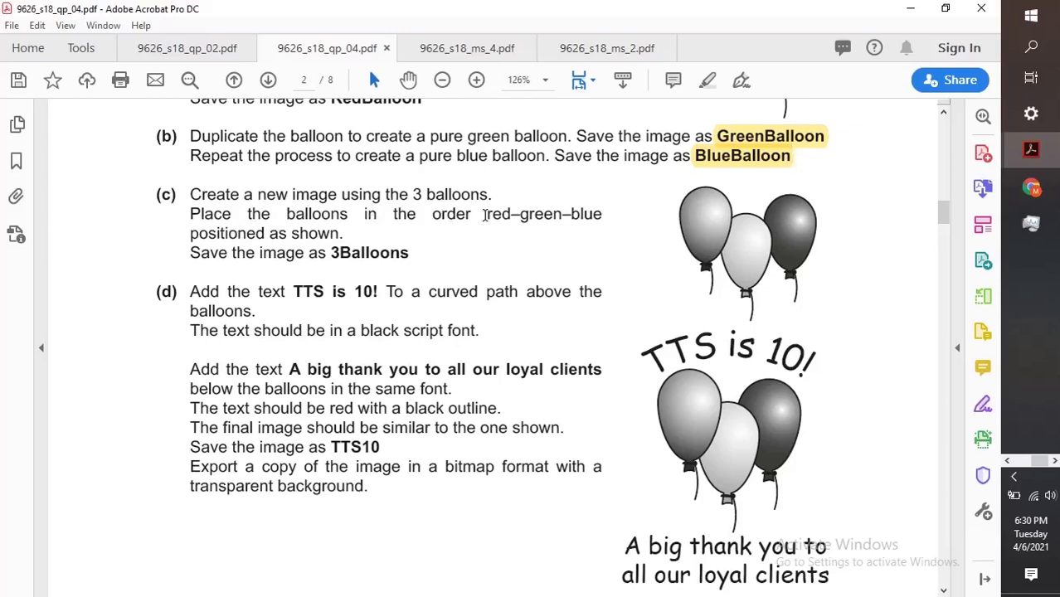
left_click_drag(488, 214, 608, 217)
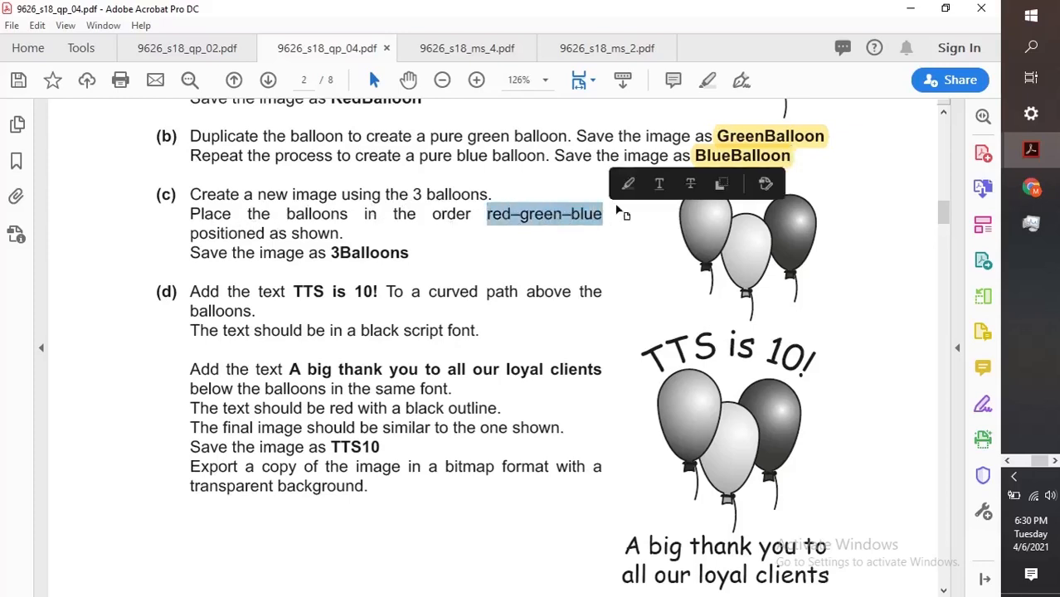
left_click(626, 196)
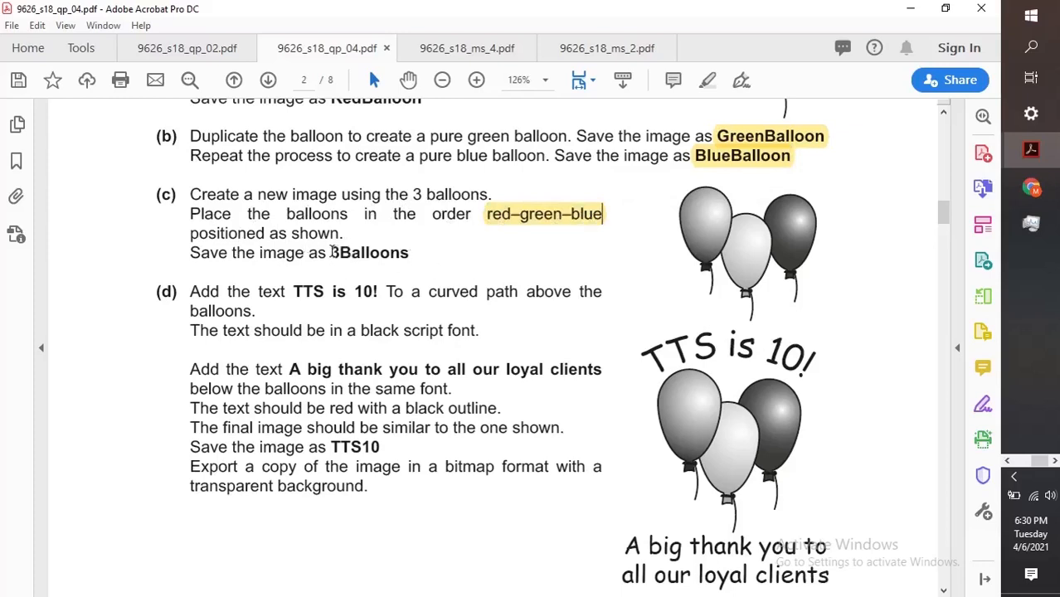
left_click_drag(332, 252, 414, 253)
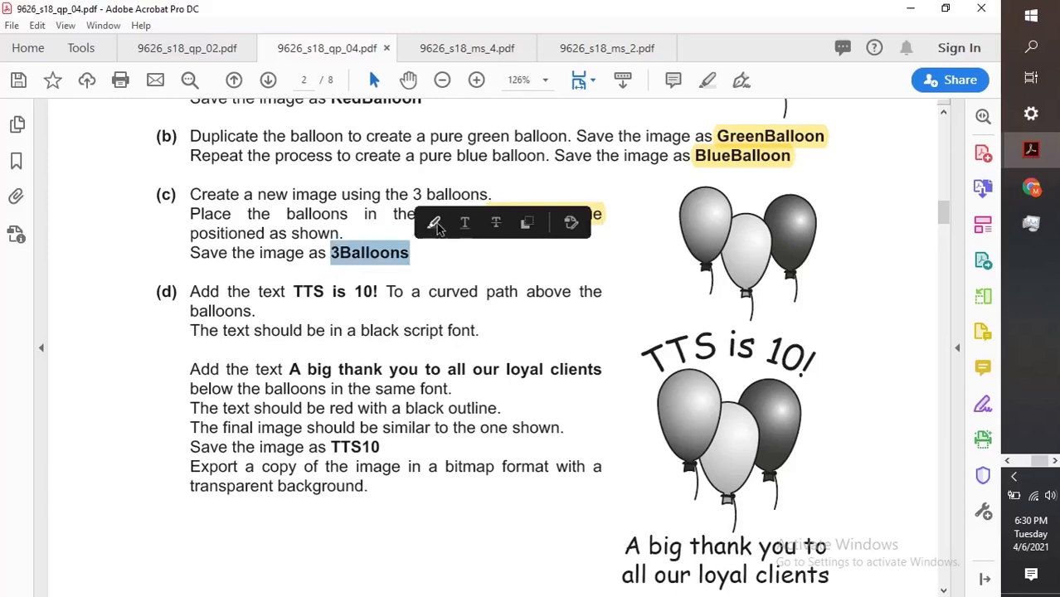
left_click(435, 224)
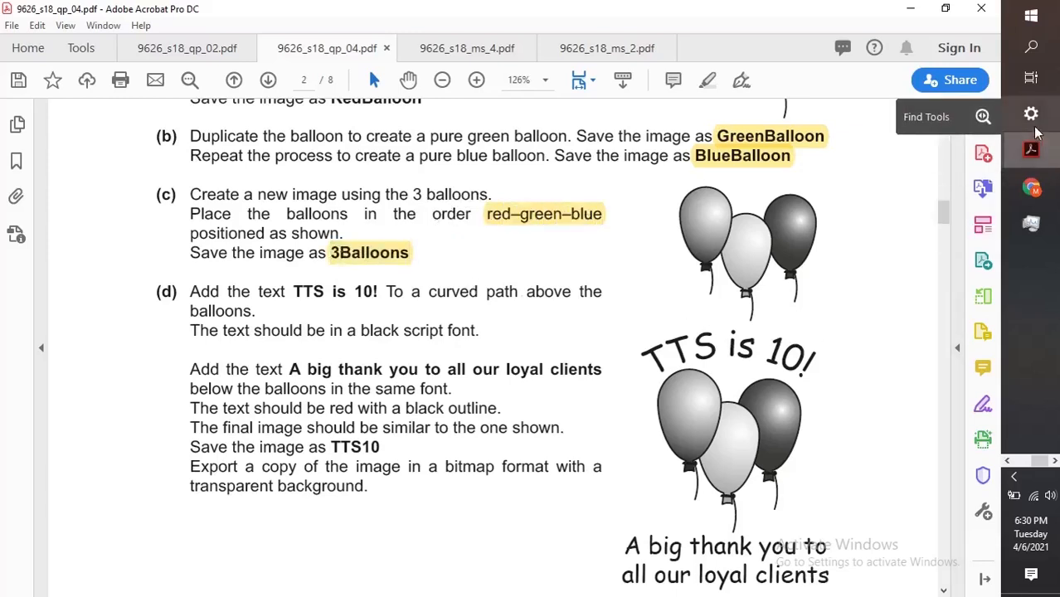
Step: Return to Illustrator and create a new portrait A4 document, 210 x 297 mm, in RGB colour mode
left_click(1031, 83)
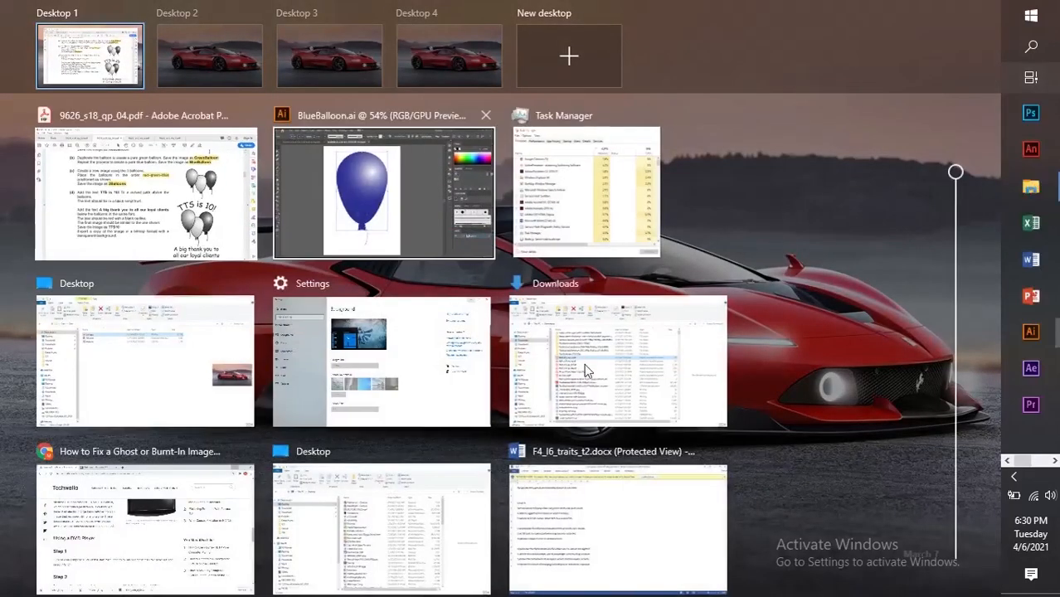
left_click(376, 200)
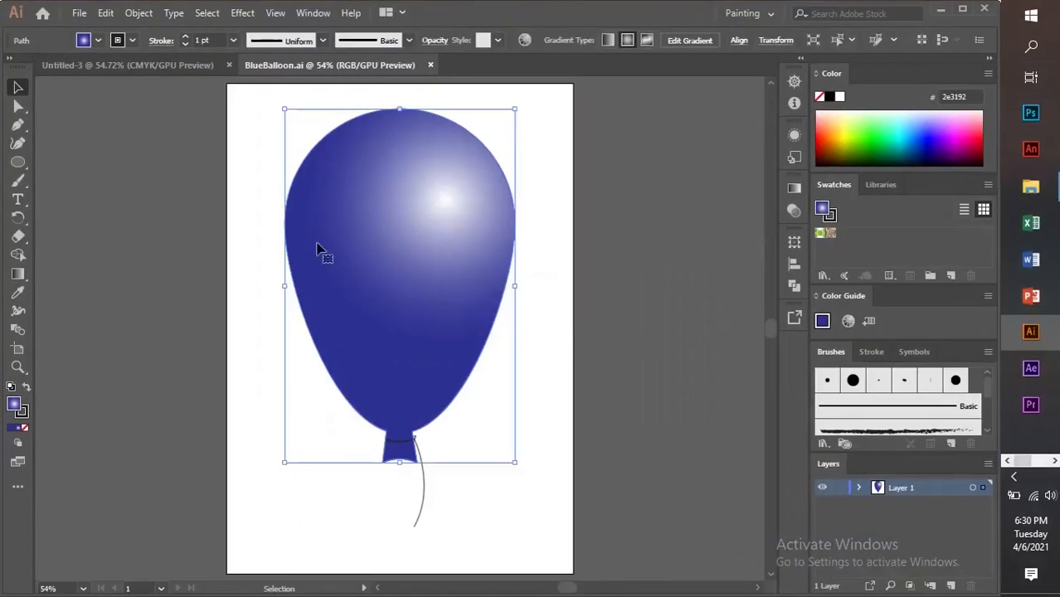
left_click(86, 15)
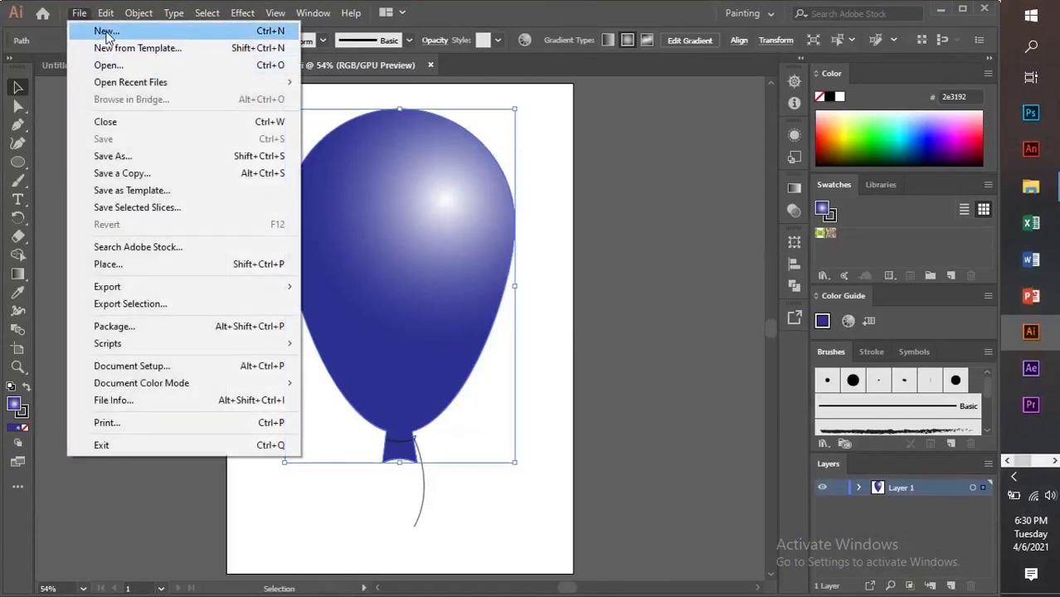
left_click(106, 33)
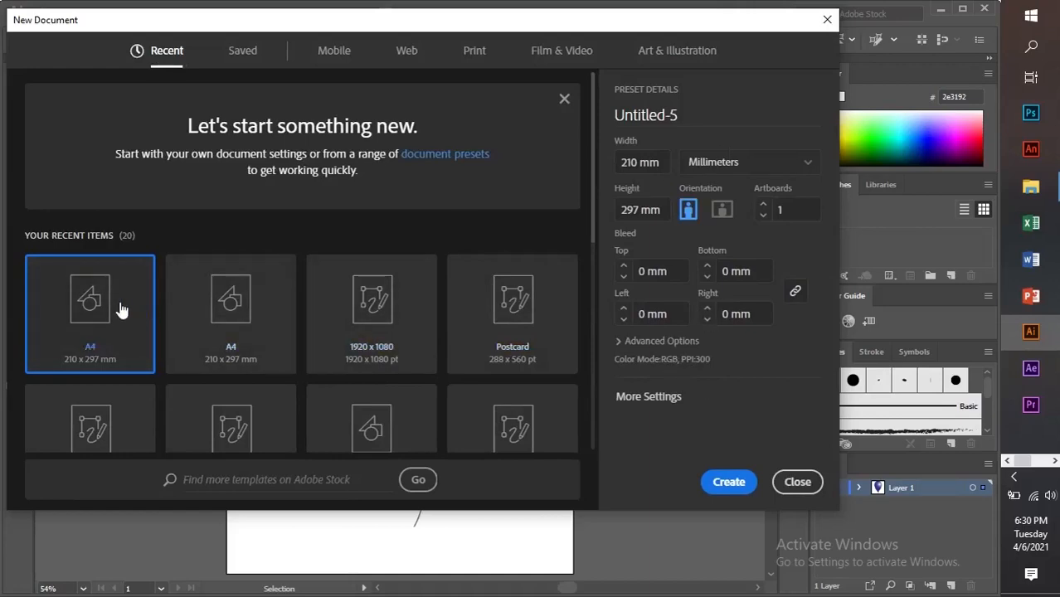
left_click(719, 485)
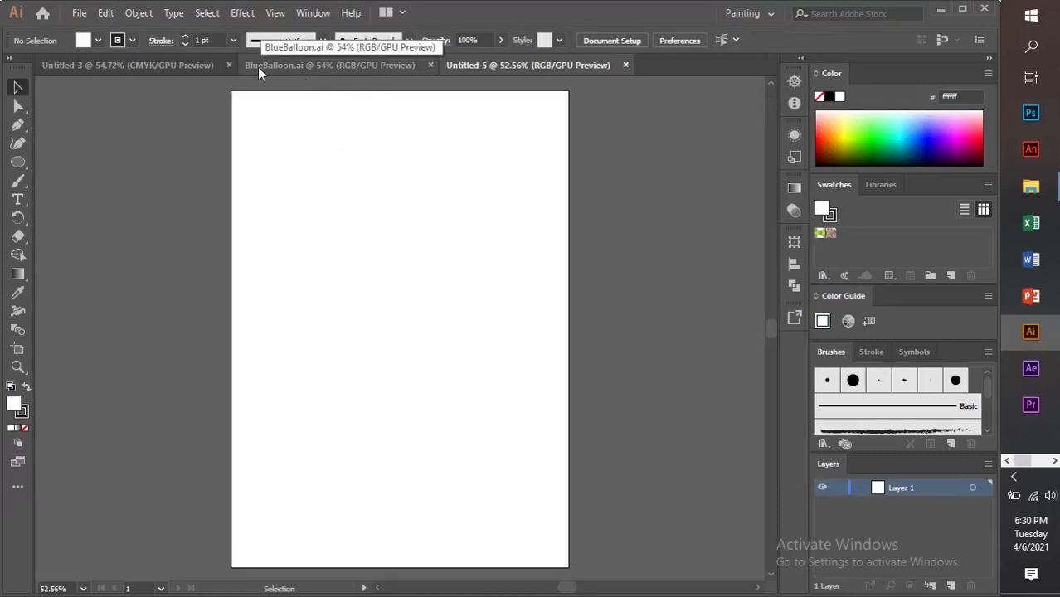
Step: Open GreenBalloon.ai and RedBalloon.ai together from the TTS folder
left_click(80, 14)
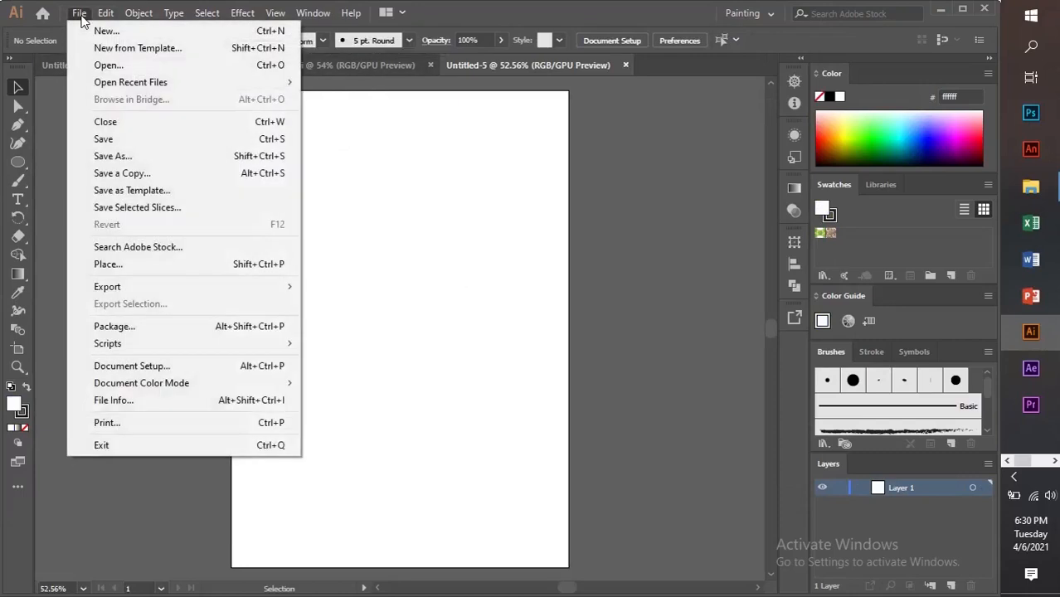
left_click(118, 70)
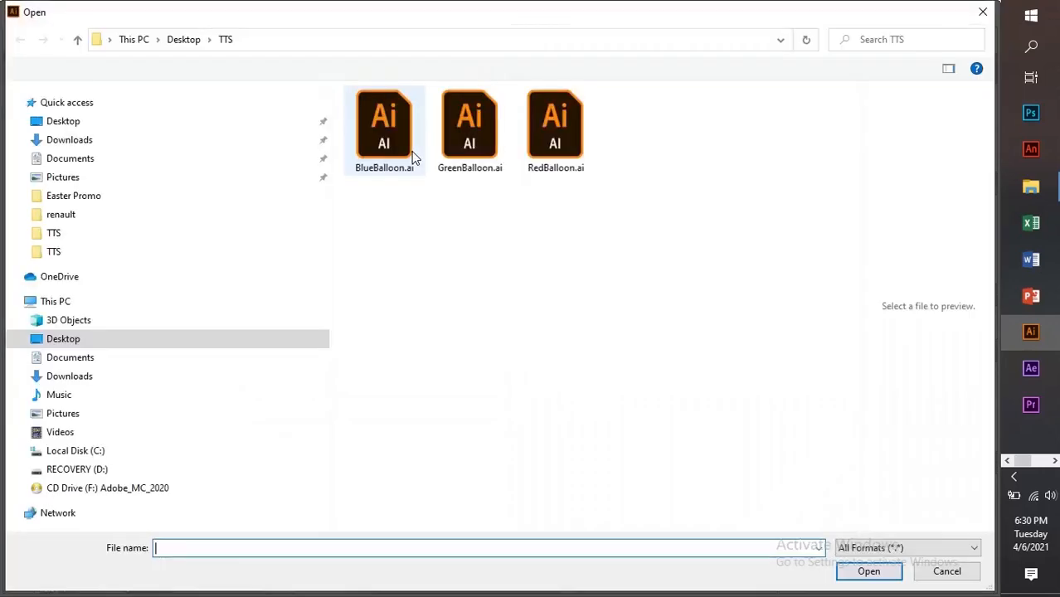
left_click(474, 124)
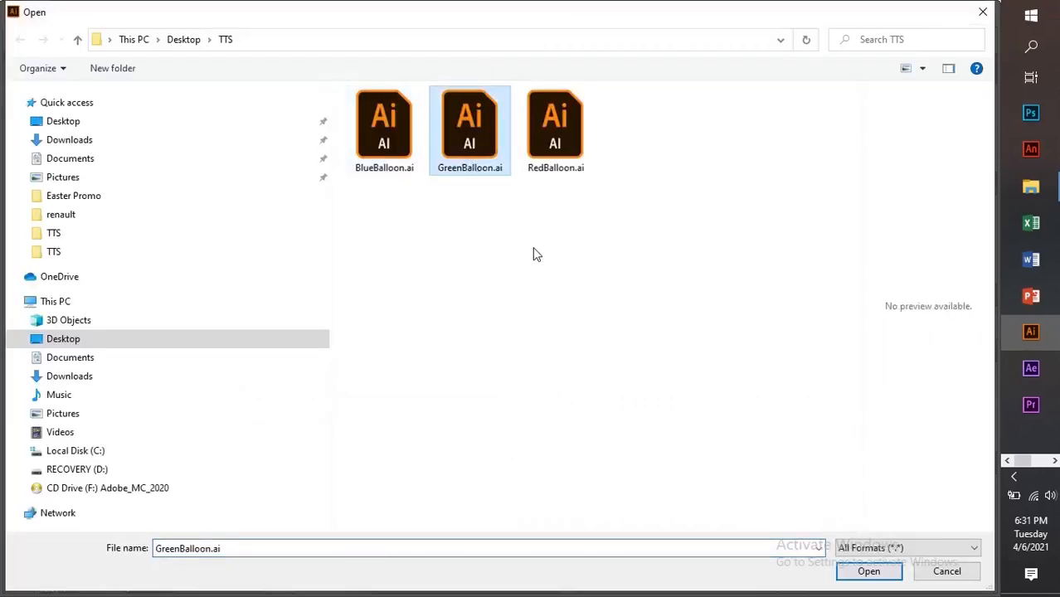
left_click(551, 132, "ctrl")
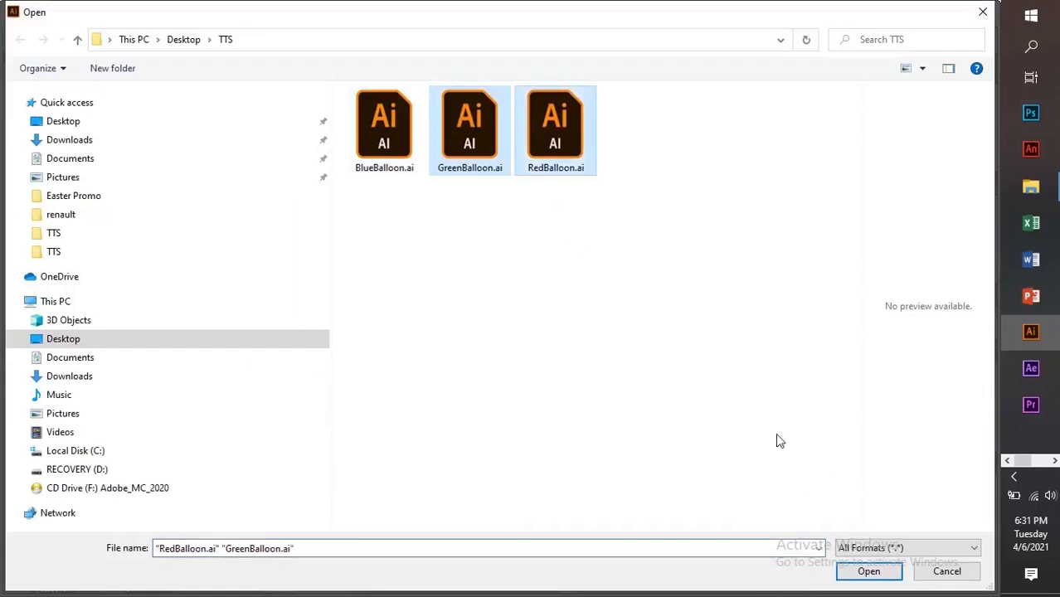
left_click(868, 572)
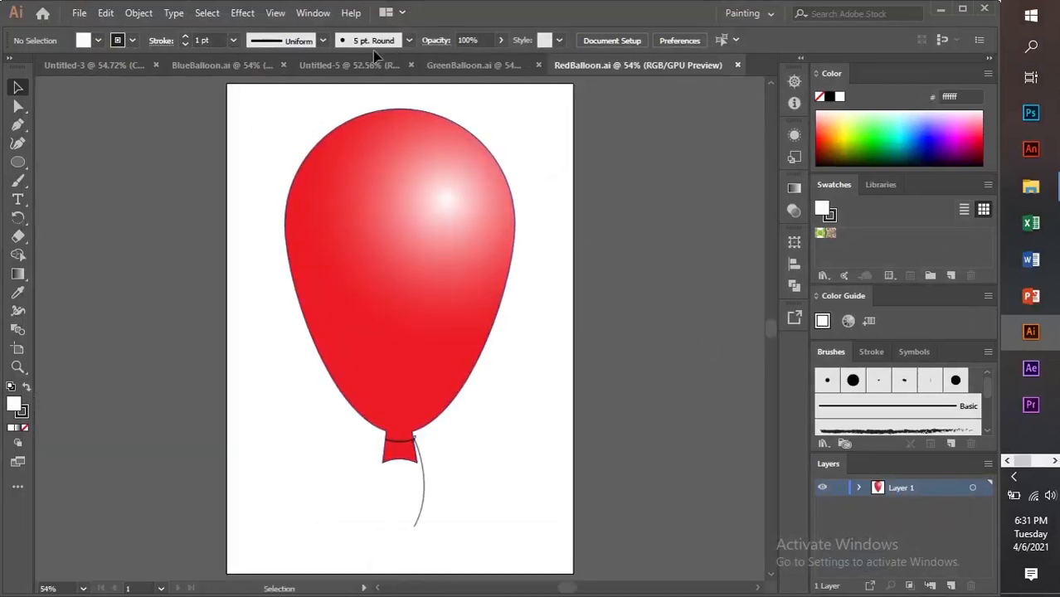
left_click_drag(433, 266, 369, 69)
left_click_drag(345, 301, 345, 304)
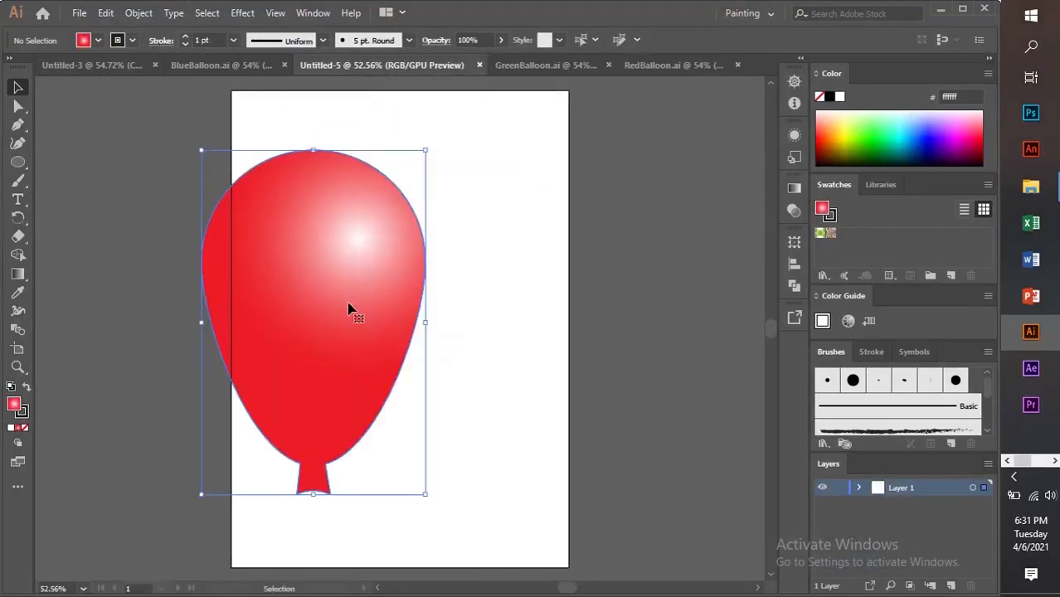
left_click(550, 64)
left_click_drag(441, 310, 372, 69)
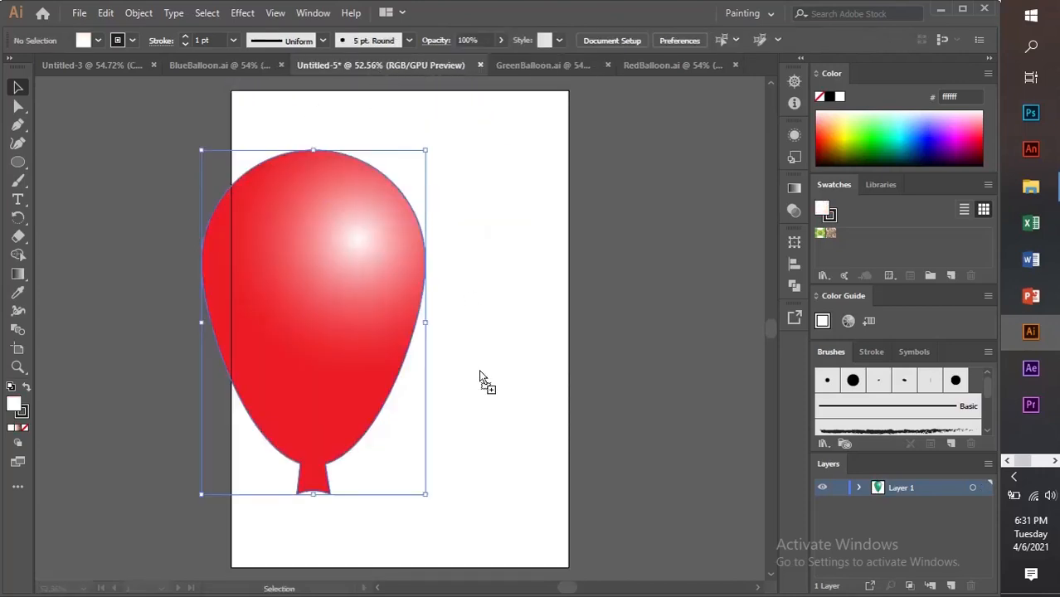
left_click_drag(479, 371, 479, 373)
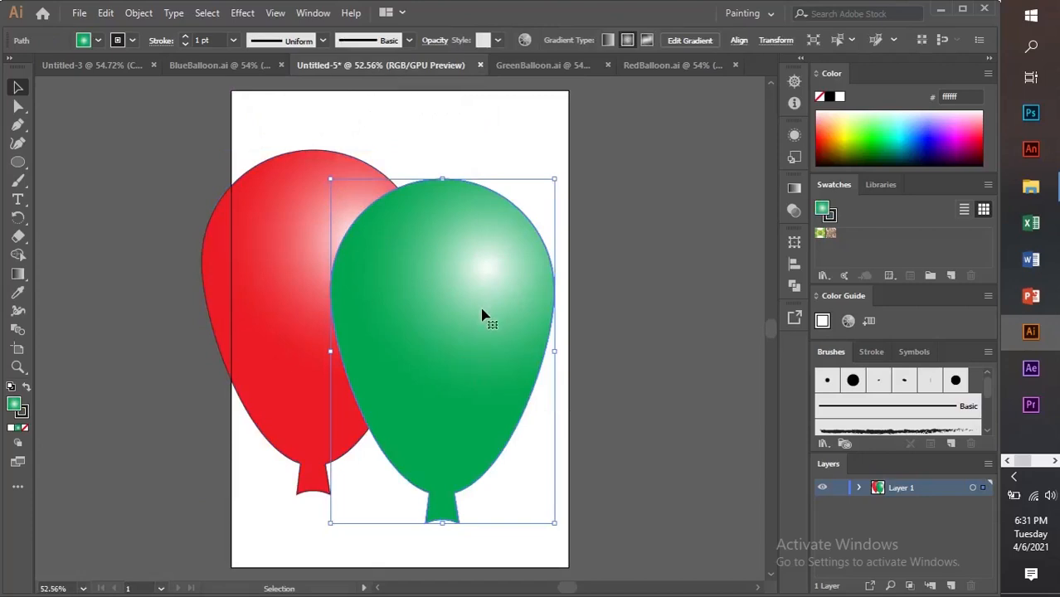
key("ctrl+z")
key("ctrl+z")
key("ctrl+z")
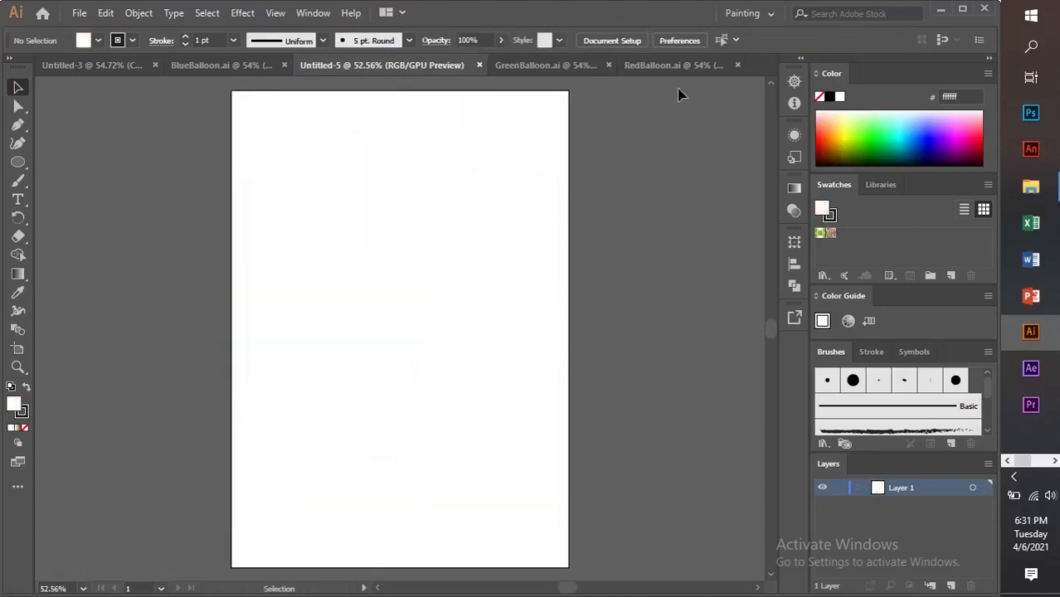
Step: Group the red balloon with its knot and string in RedBalloon.ai, and copy the group into the new A4 document
left_click(658, 66)
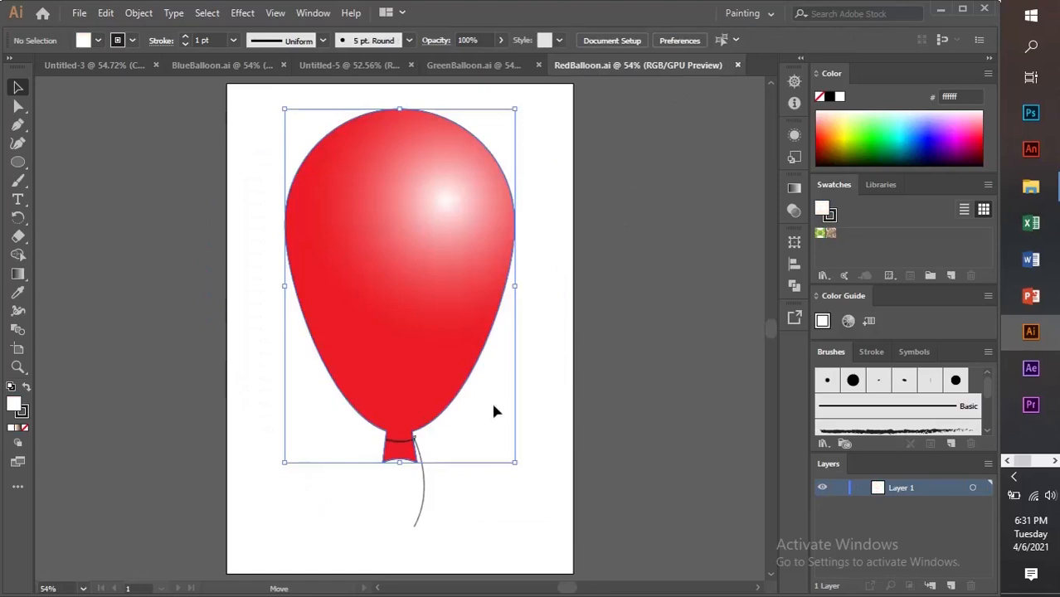
left_click(504, 515)
left_click_drag(266, 119, 498, 521)
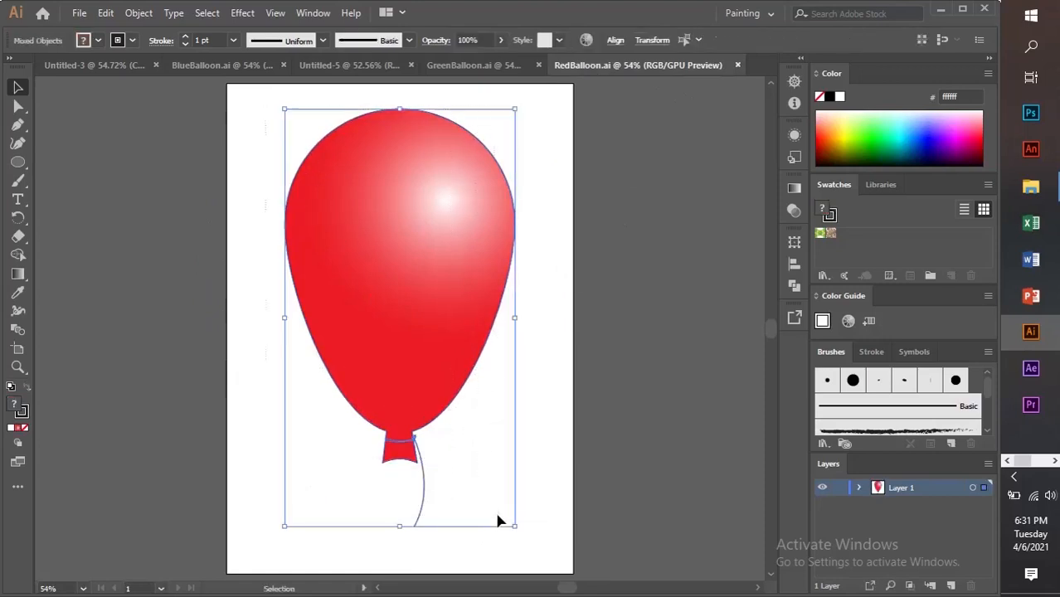
right_click(413, 360)
left_click(469, 454)
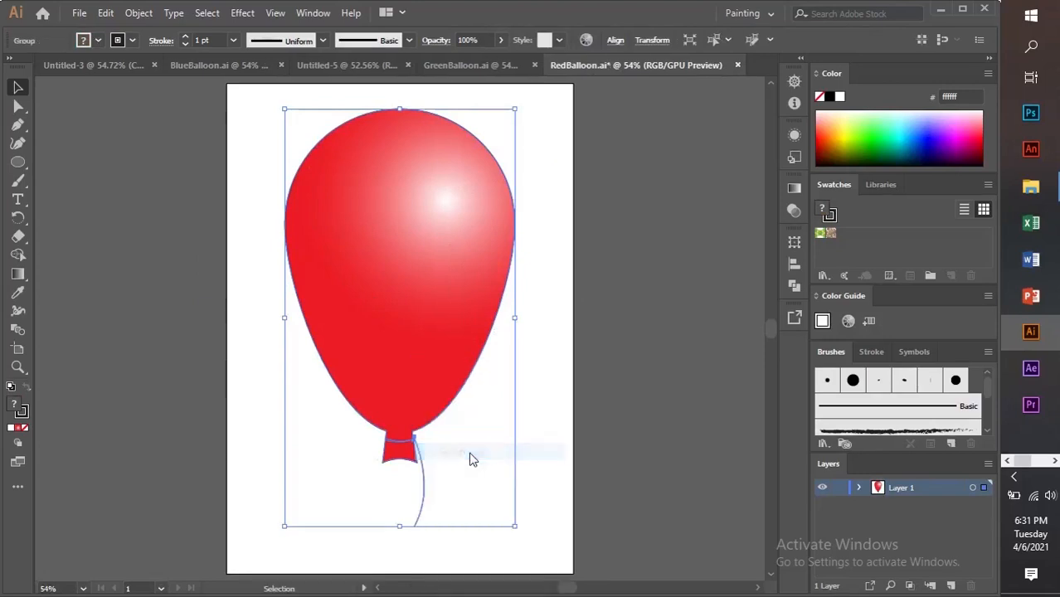
left_click(544, 432)
left_click_drag(466, 338, 358, 308)
left_click(504, 368)
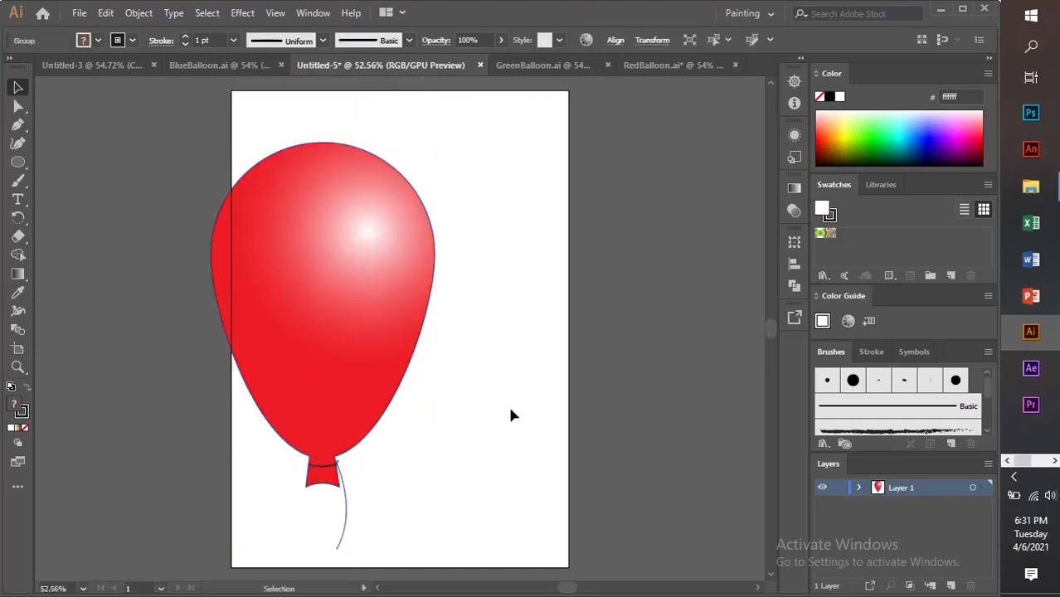
Step: Group the green balloon with its knot and string in GreenBalloon.ai, and copy the group into the new A4 document, overlapping the red balloon
left_click(544, 65)
left_click_drag(264, 169, 507, 534)
right_click(410, 399)
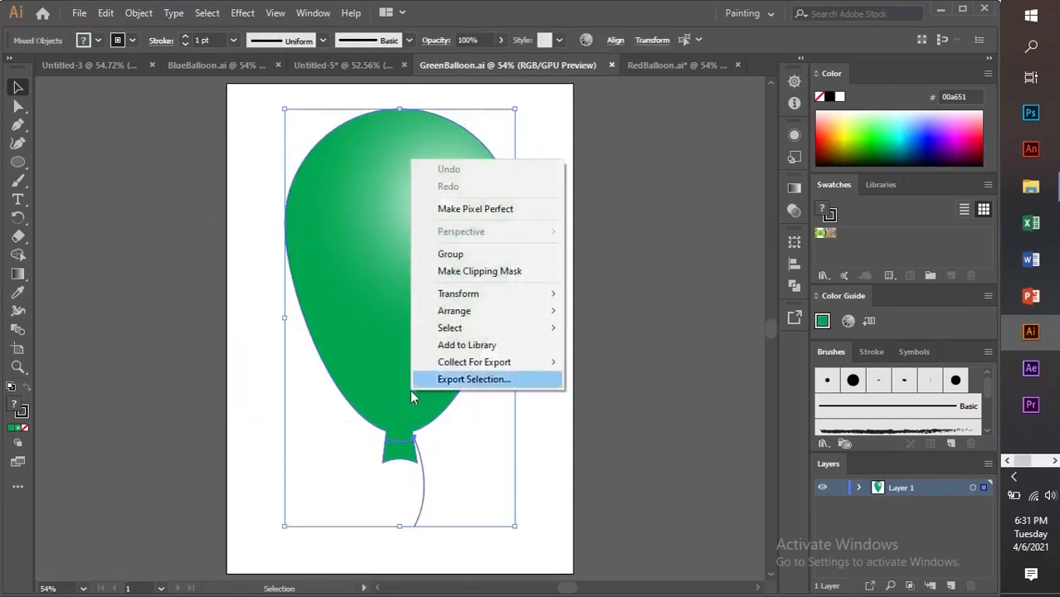
left_click(465, 253)
left_click_drag(440, 322, 370, 65)
left_click_drag(467, 327, 446, 332)
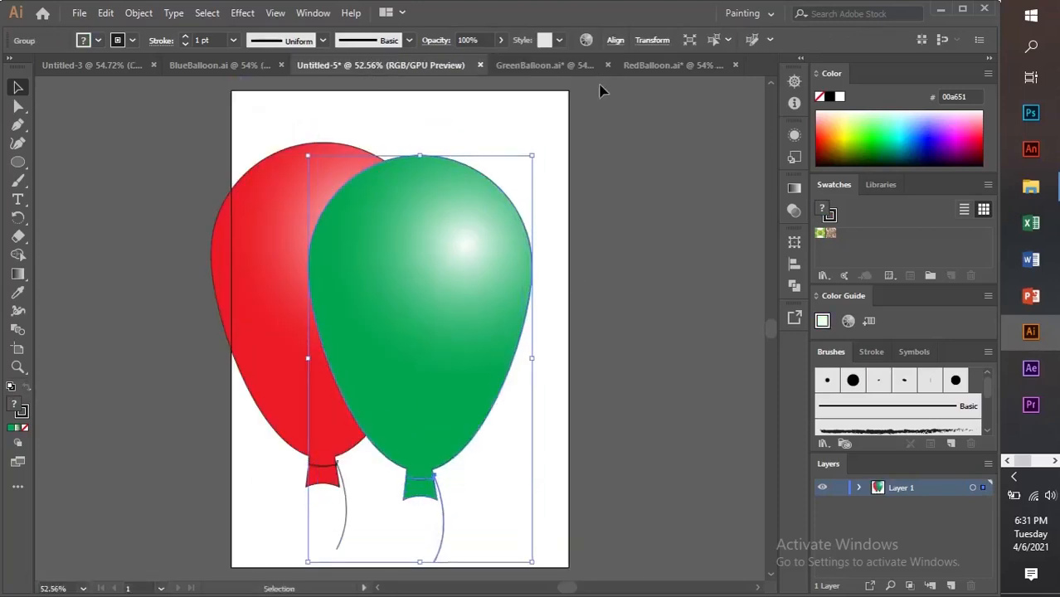
Step: Group the blue balloon with its knot and string in BlueBalloon.ai, and copy the group into the A4 document beside the green balloon
left_click(225, 65)
left_click_drag(249, 132, 482, 536)
right_click(433, 358)
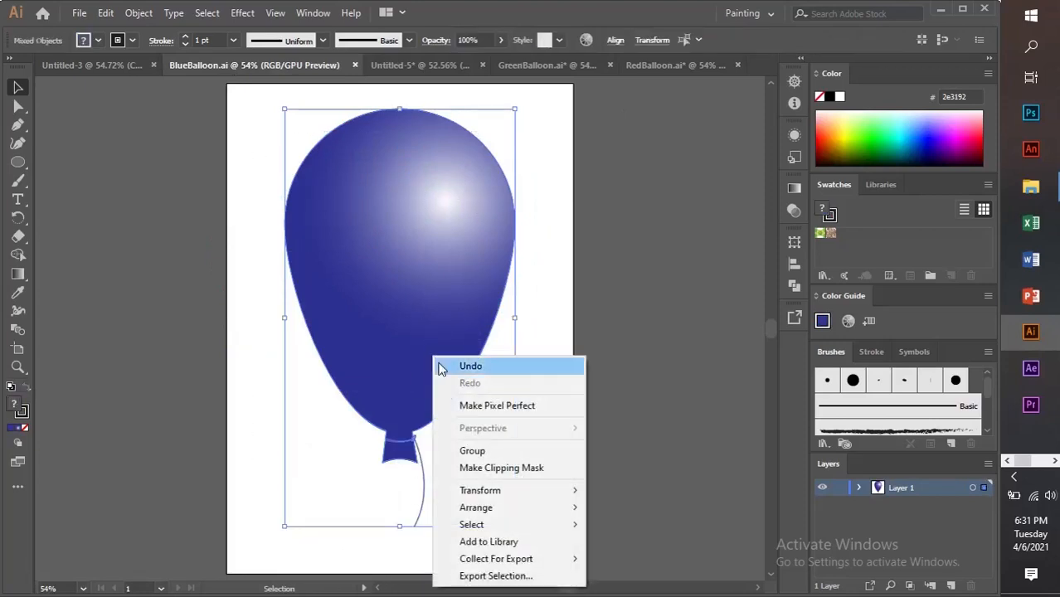
left_click(461, 448)
left_click_drag(419, 322, 506, 380)
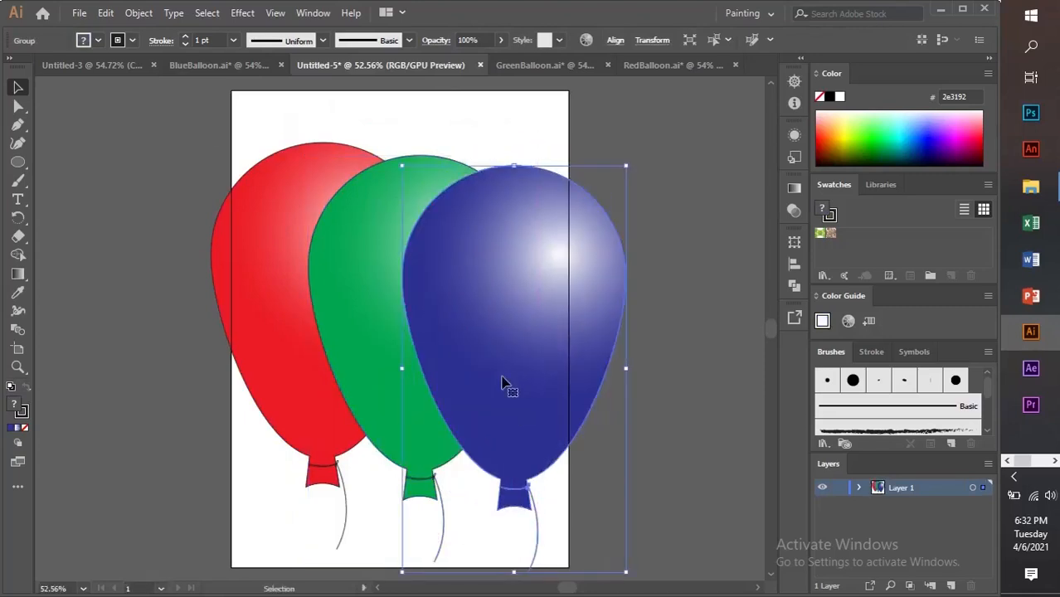
Step: Scale the red balloon down to about two thirds of its size and place it against the page's left edge
left_click(266, 241)
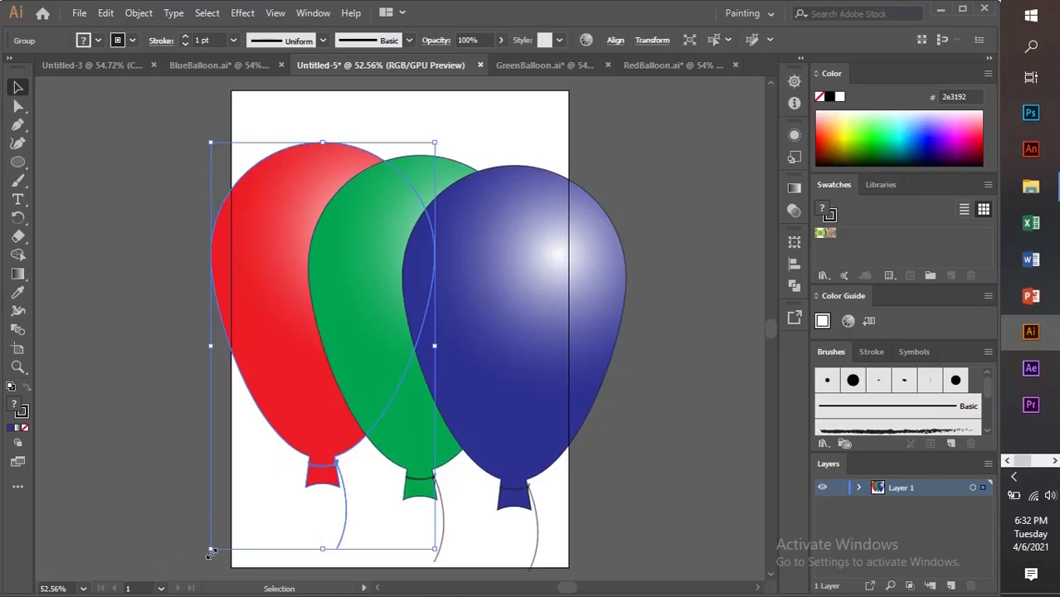
left_click_drag(212, 552, 248, 423)
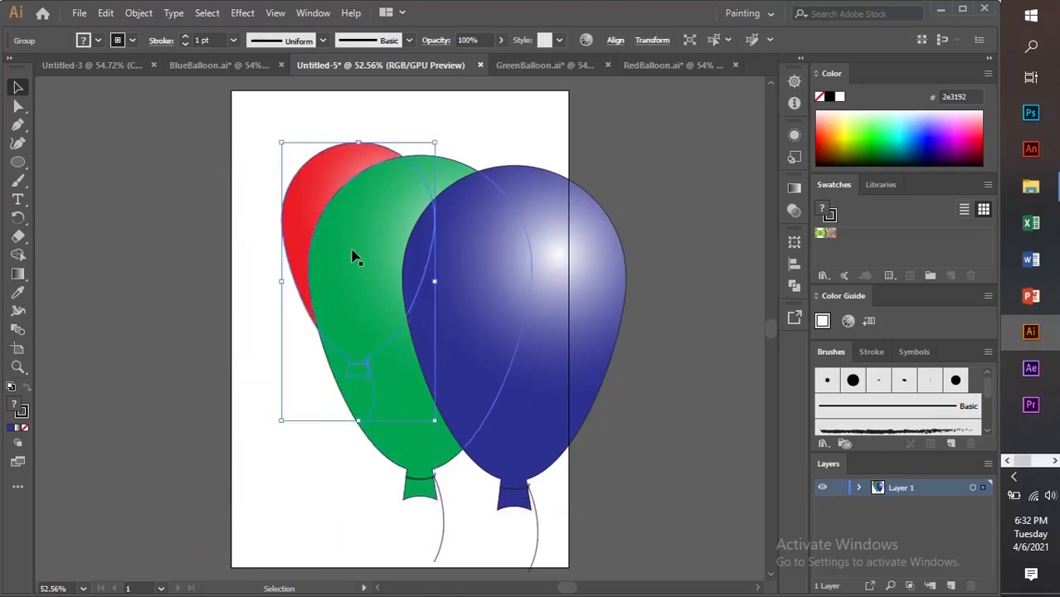
left_click_drag(324, 177, 281, 184)
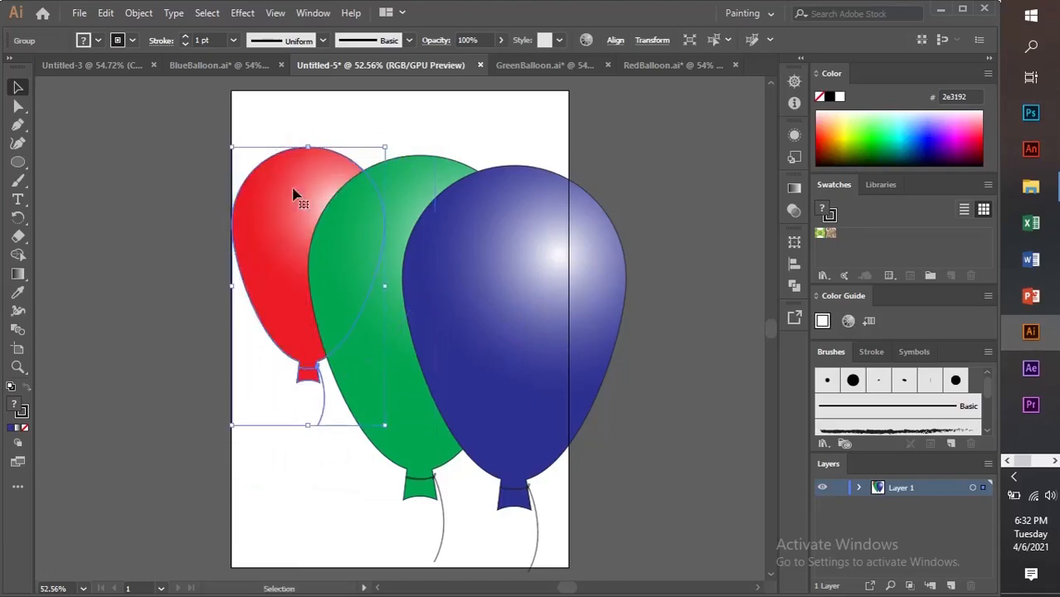
Step: Scale the green balloon down to about the red balloon's size and place it slightly lower, overlapping the red balloon's right side
left_click(414, 243)
left_click(336, 270)
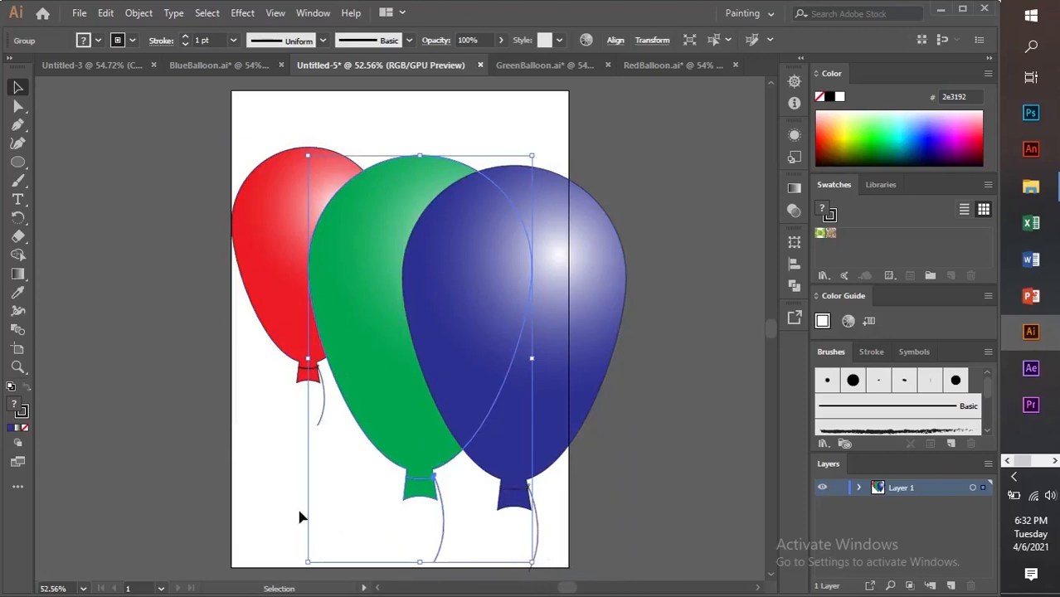
left_click_drag(306, 563, 374, 443)
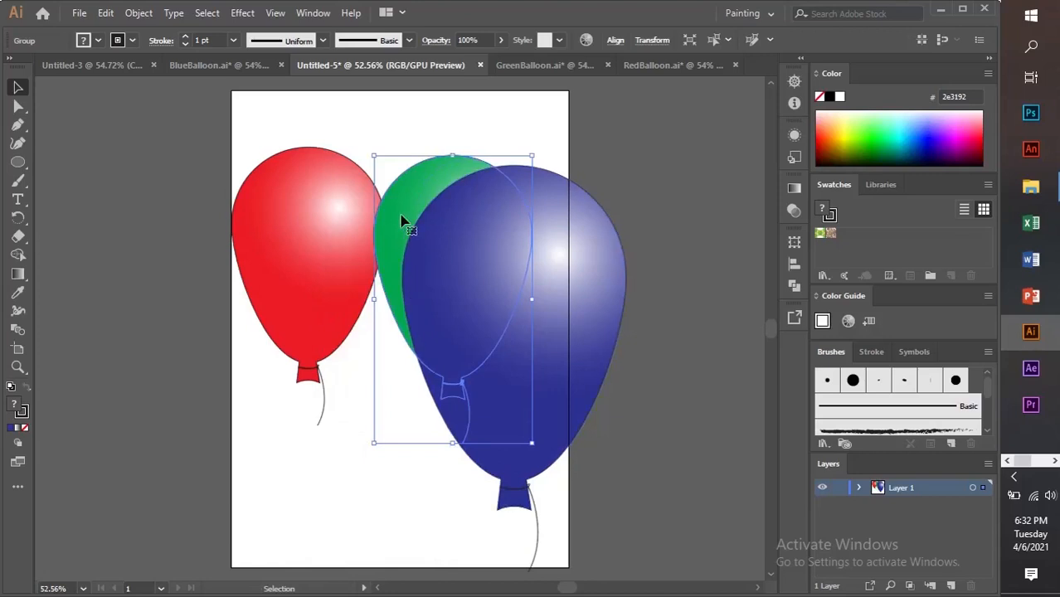
left_click_drag(407, 221, 369, 282)
Step: Scale the blue balloon down and fit it against the page's right edge, beside the green balloon
left_click(563, 294)
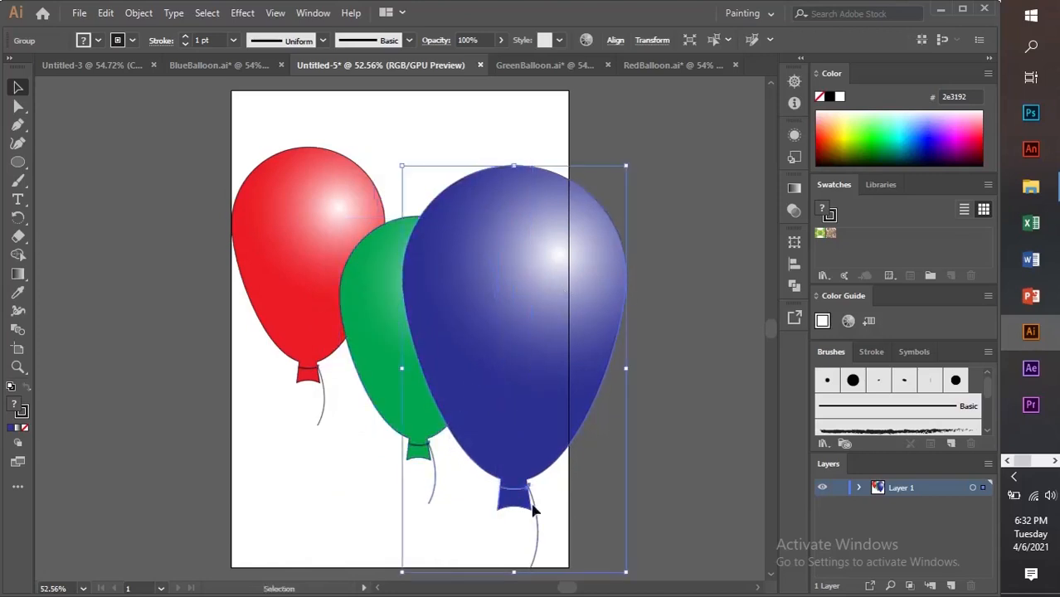
left_click_drag(401, 571, 468, 452)
left_click_drag(585, 260, 547, 280)
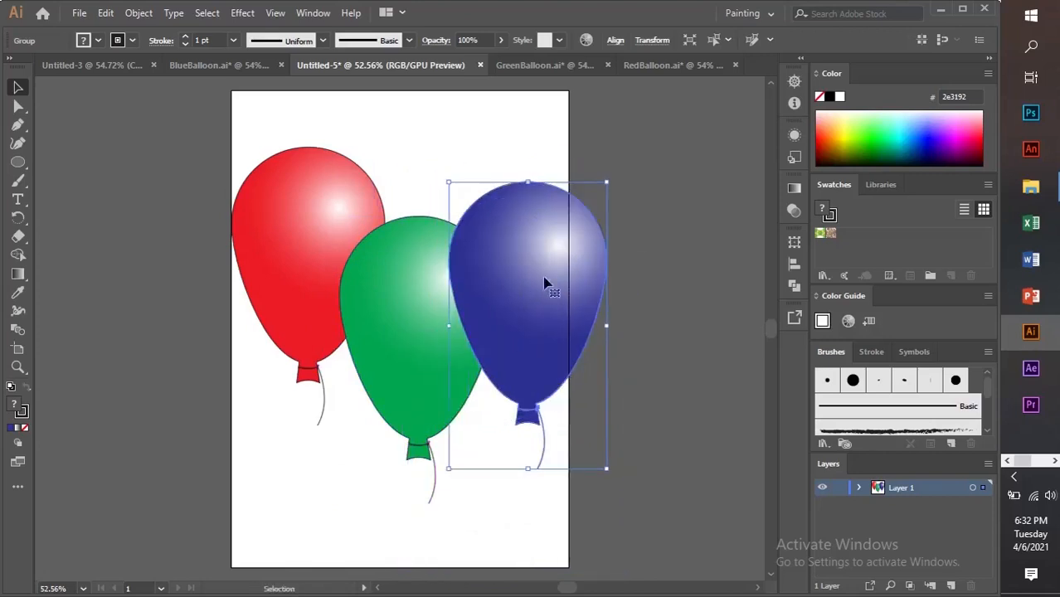
left_click_drag(606, 470, 569, 399)
Step: Shrink the green and red balloons to about the blue balloon's size, with red raised above green near the page's left edge
left_click(388, 343)
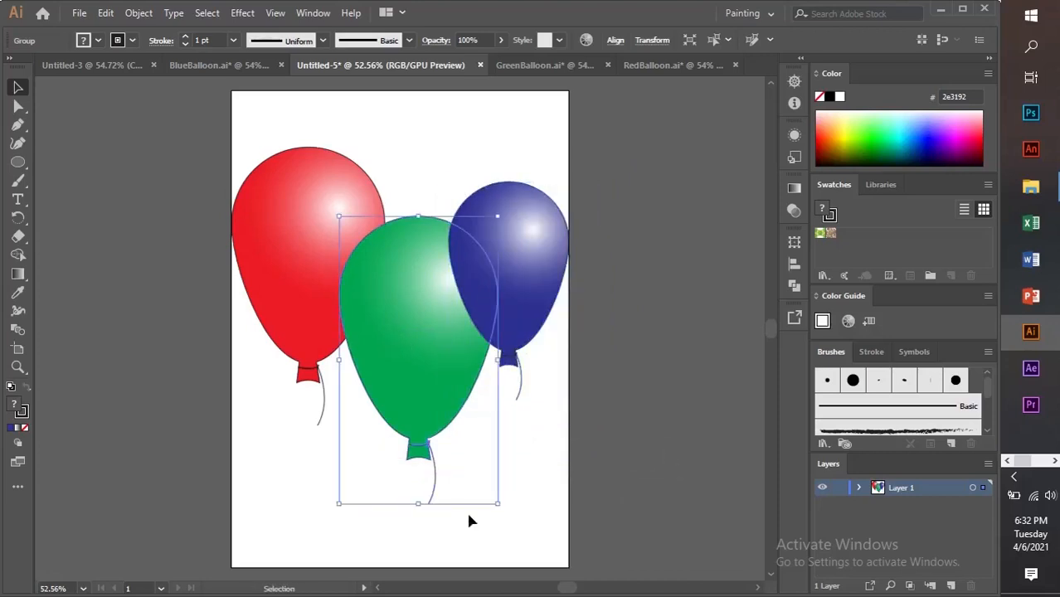
left_click_drag(497, 504, 457, 466)
mouse_move(405, 305)
left_mouse_down()
mouse_move(506, 261)
mouse_move(444, 274)
mouse_move(407, 303)
left_mouse_up()
left_click(282, 241)
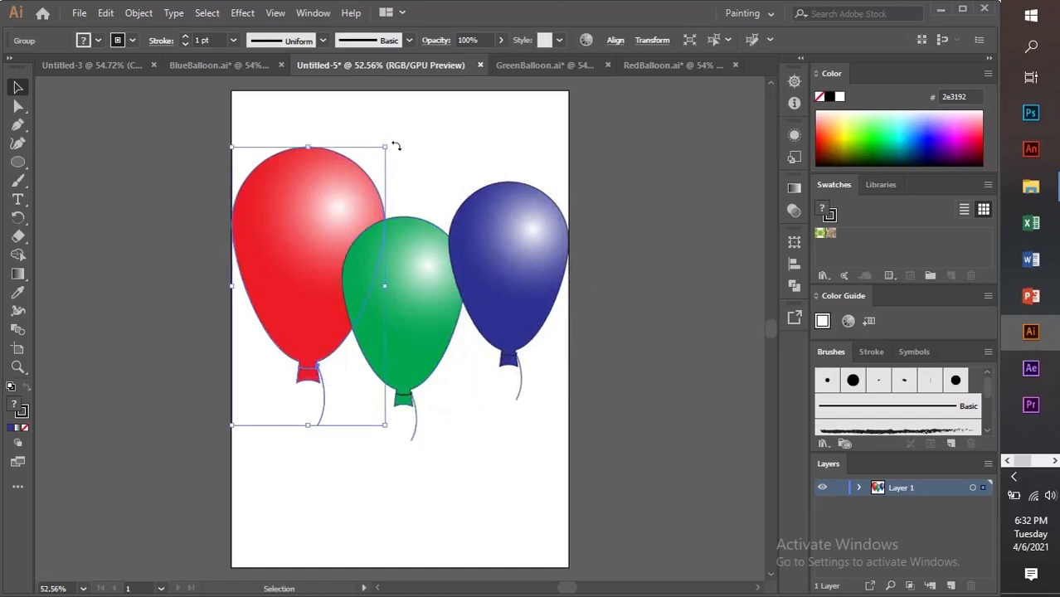
left_click_drag(386, 147, 358, 198)
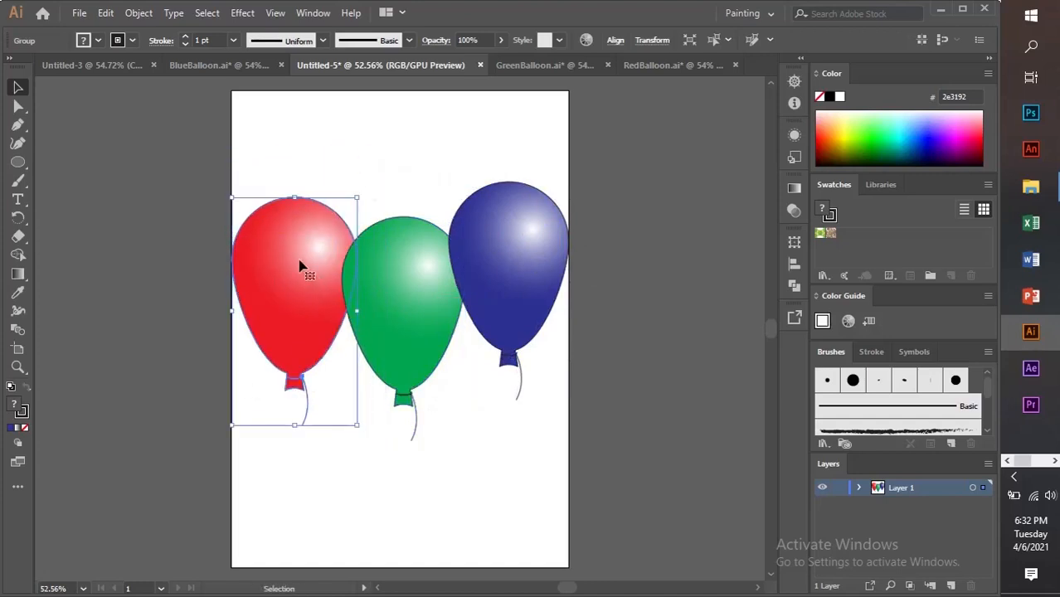
left_click_drag(300, 266, 308, 223)
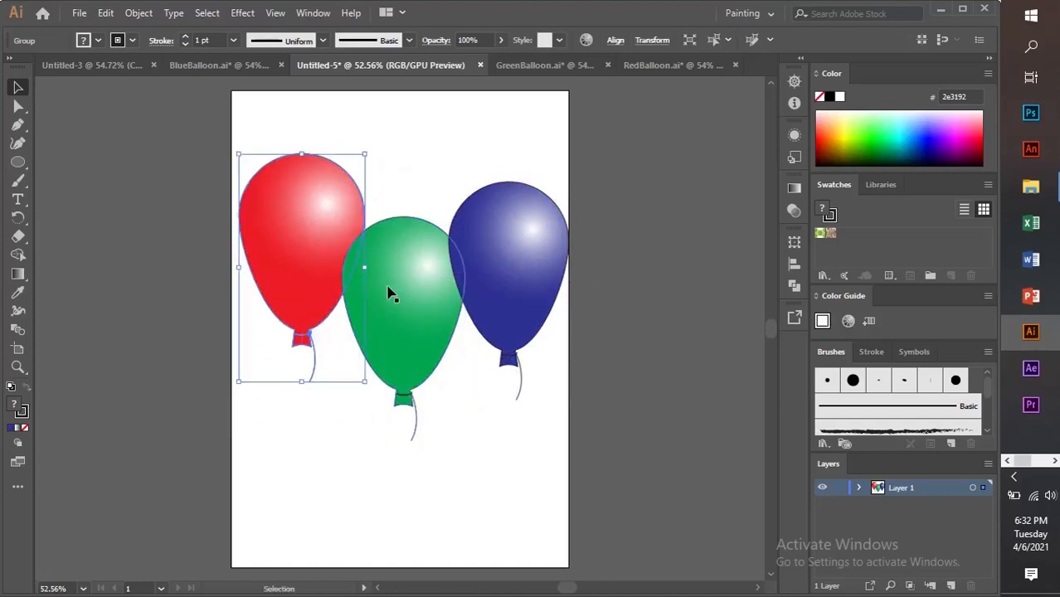
Step: Nudge the three balloons into an evenly spaced red–green–blue row, with green in the middle hanging lowest
left_click_drag(392, 295, 391, 278)
left_click_drag(504, 285, 494, 283)
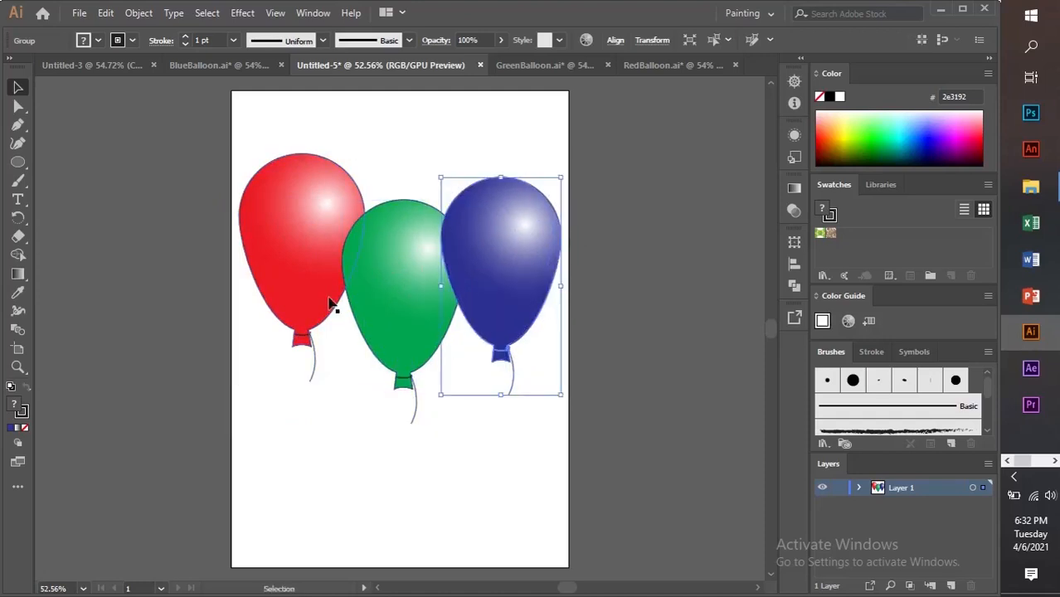
left_click_drag(296, 213, 294, 208)
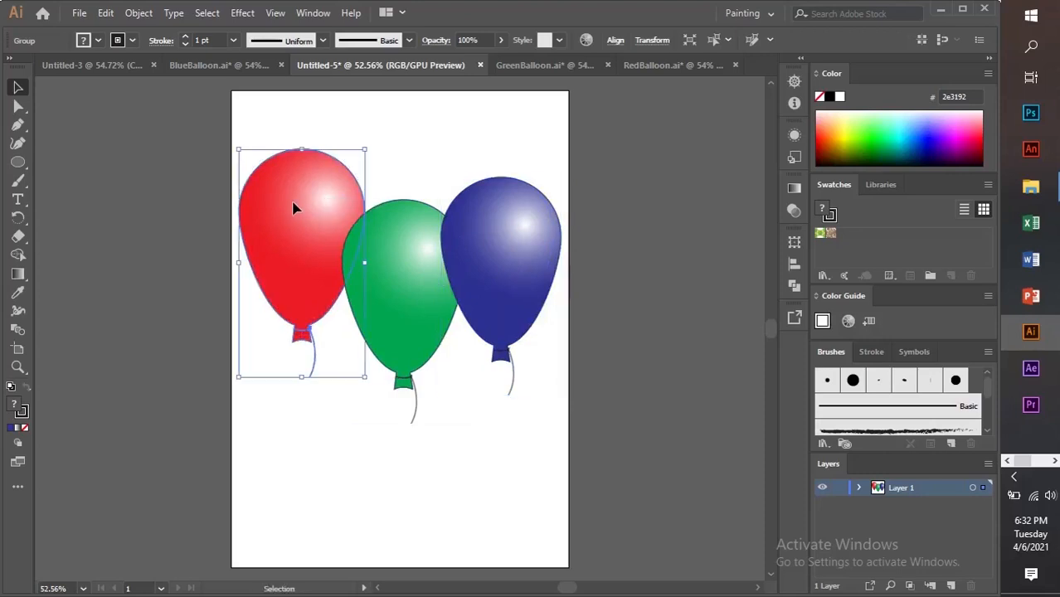
left_click(417, 135)
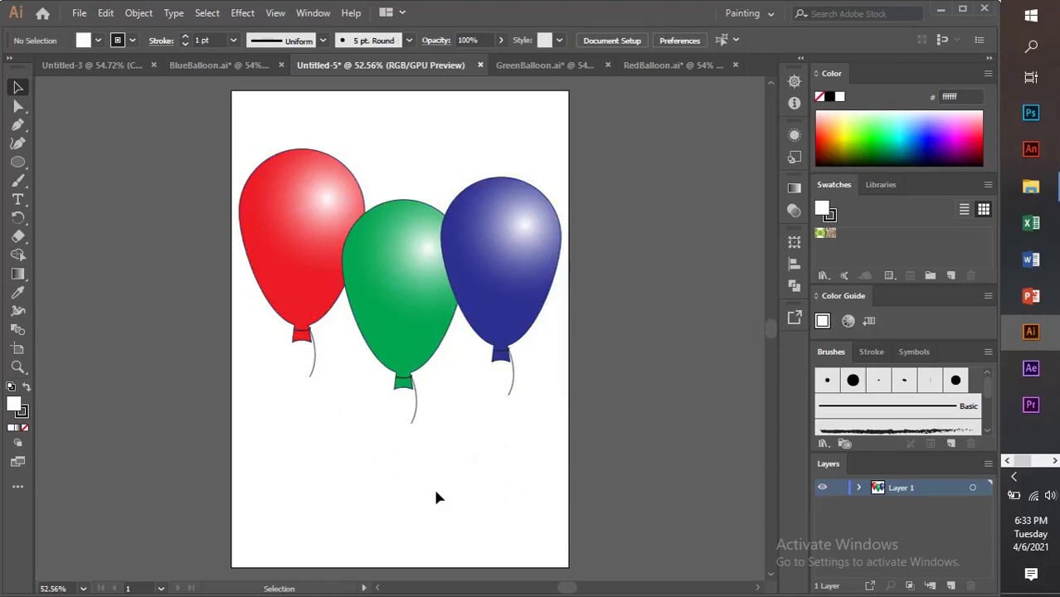
Step: Bring the green balloon to the front of the stacking order
left_click(400, 331)
right_click(411, 296)
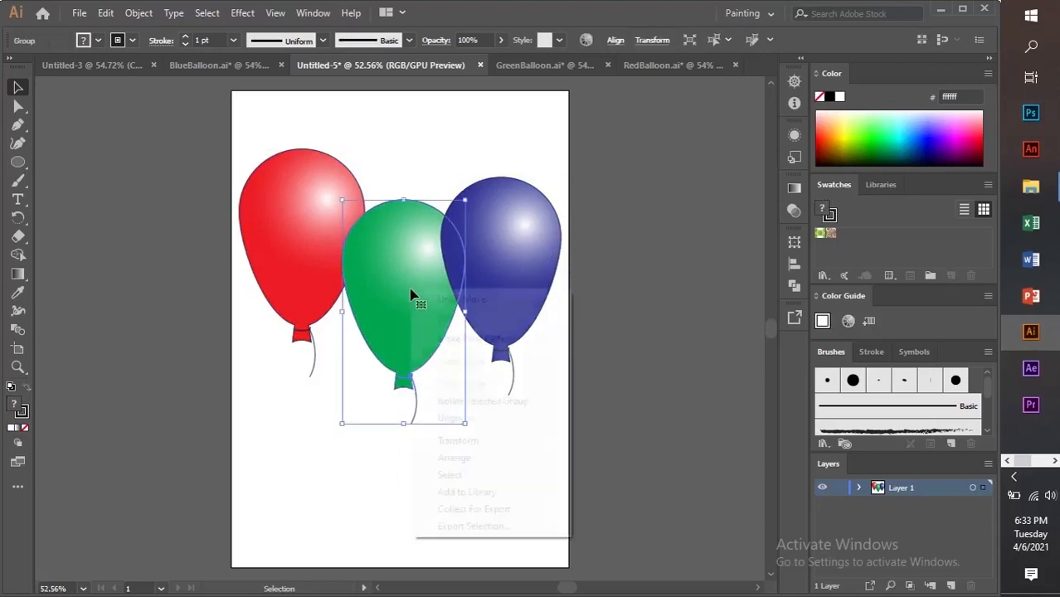
mouse_move(506, 442)
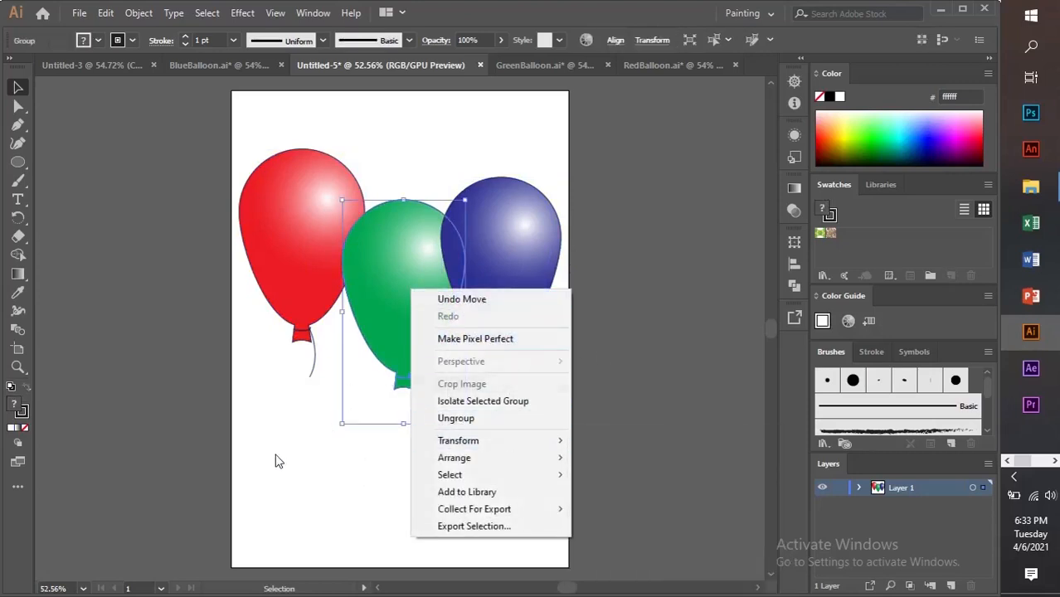
left_click(303, 483)
left_click(303, 483)
left_click(386, 307)
right_click(387, 310)
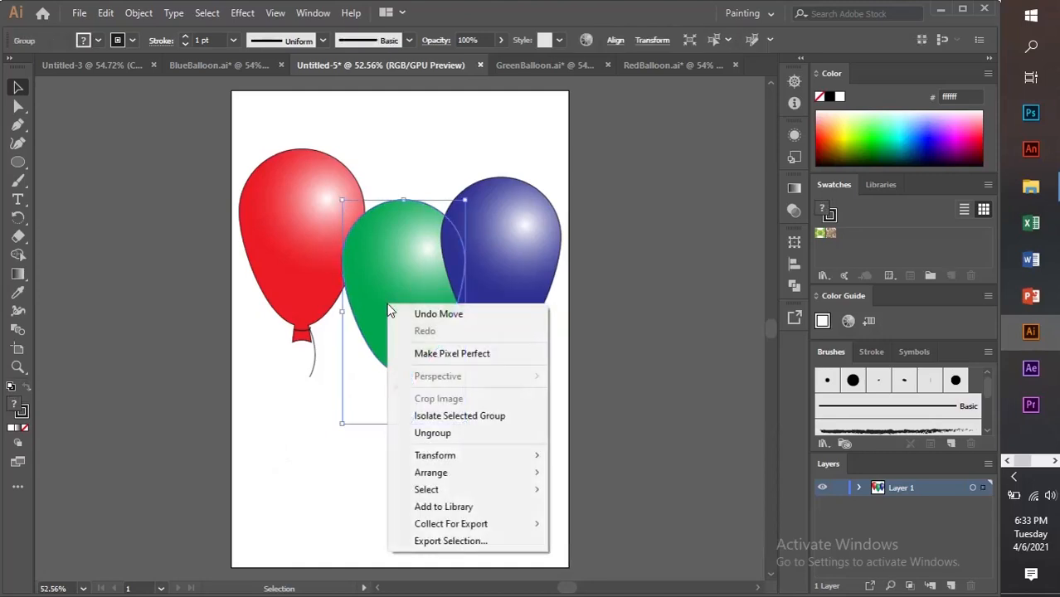
mouse_move(452, 481)
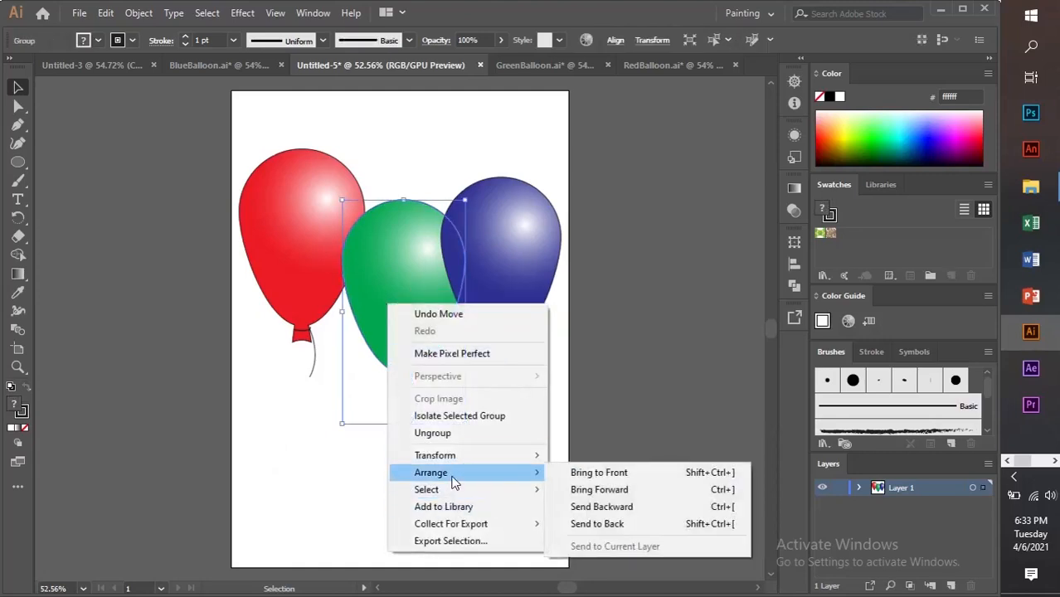
left_click(607, 475)
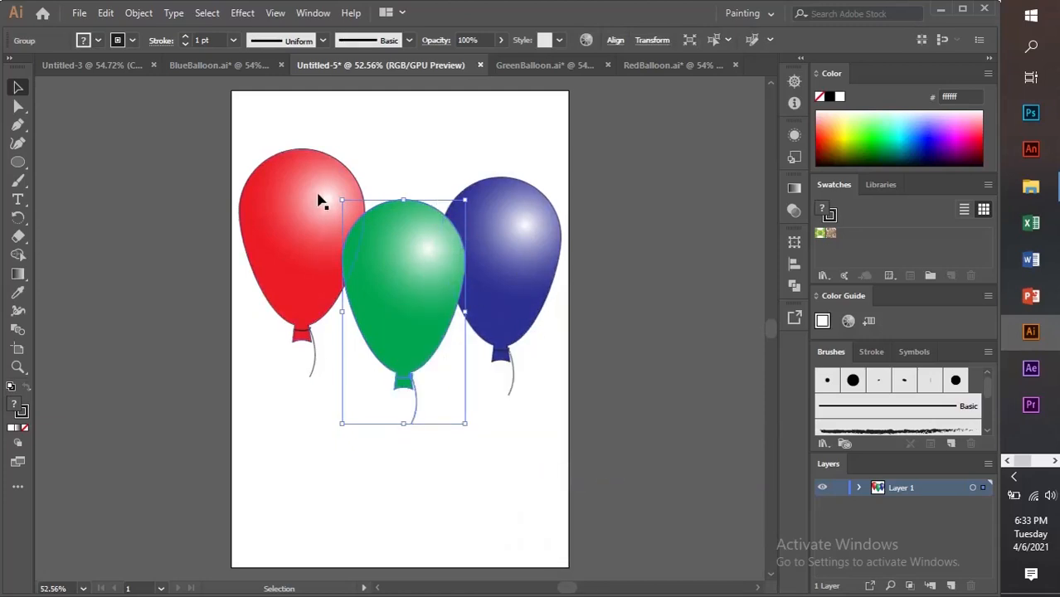
Step: Bring the red balloon to the front so that it overlaps the green balloon, and clear the selection
left_click(299, 257)
right_click(297, 254)
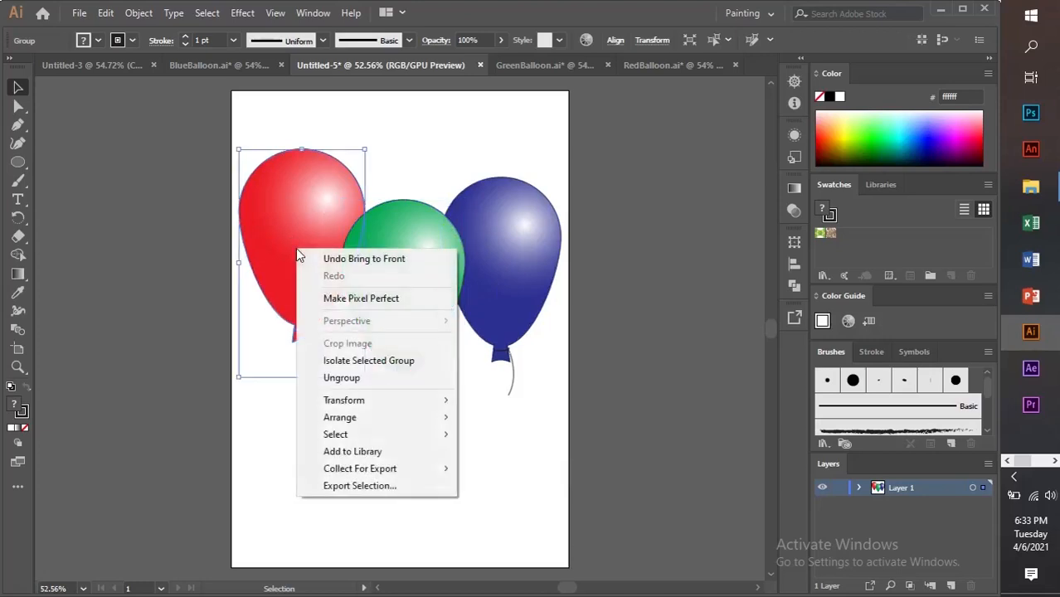
mouse_move(412, 425)
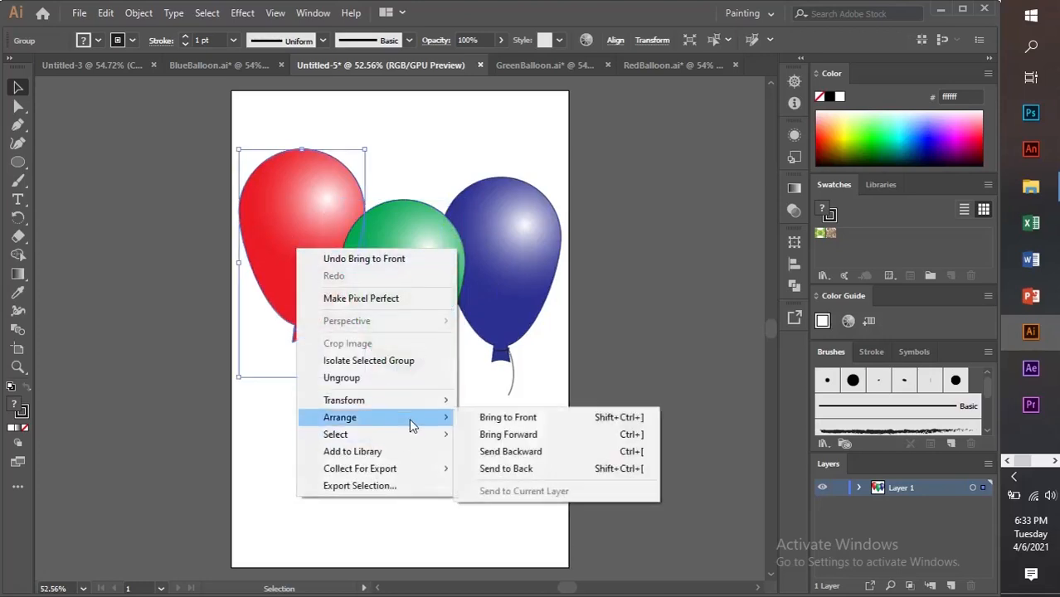
left_click(521, 419)
left_click(517, 454)
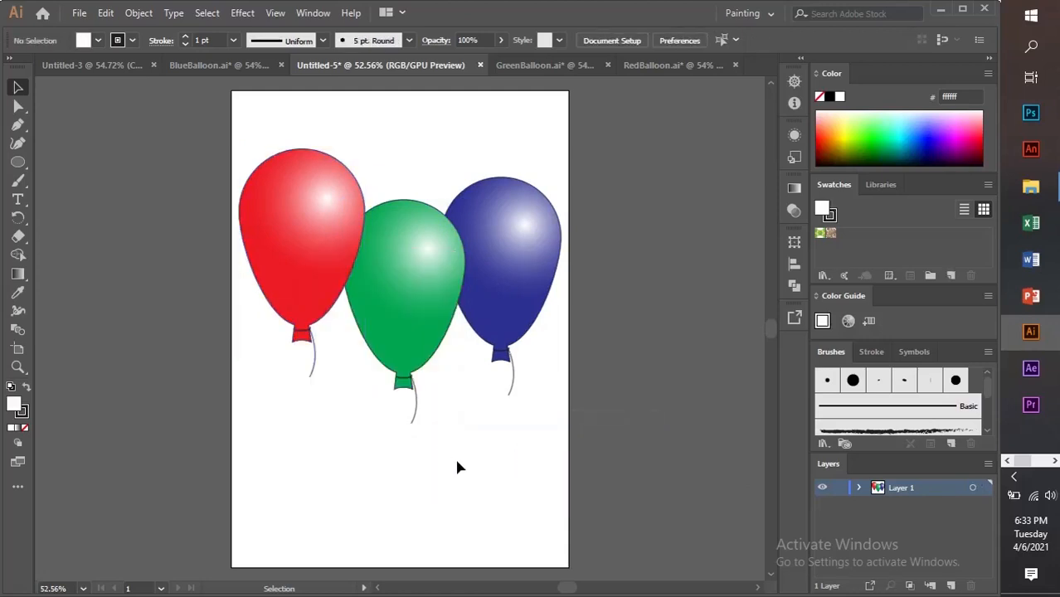
Step: Move all three balloons together down to the vertical middle of the page and deselect them
left_click_drag(248, 137, 546, 380)
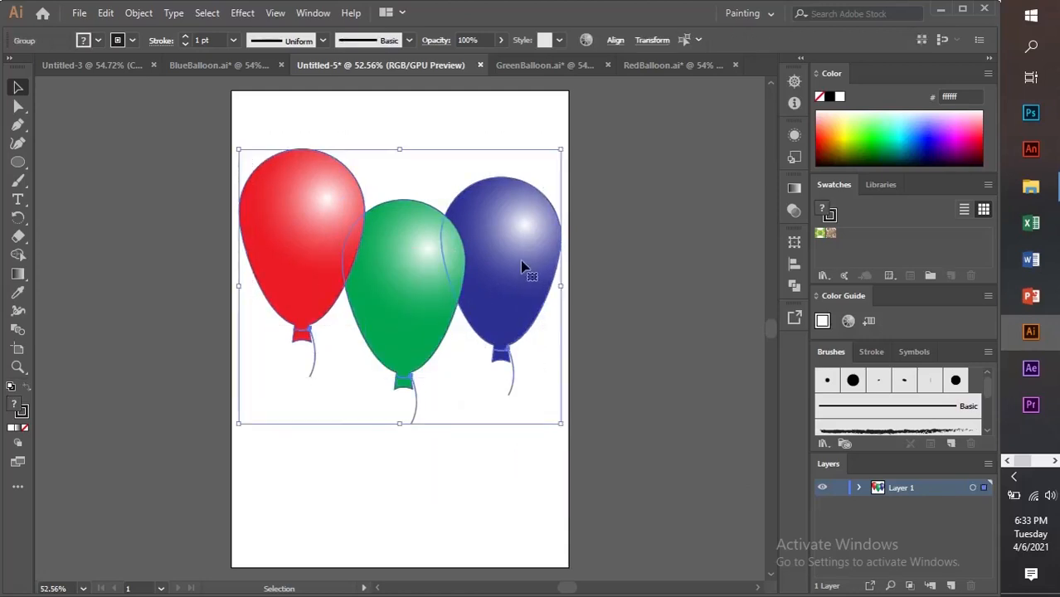
left_click_drag(522, 265, 525, 322)
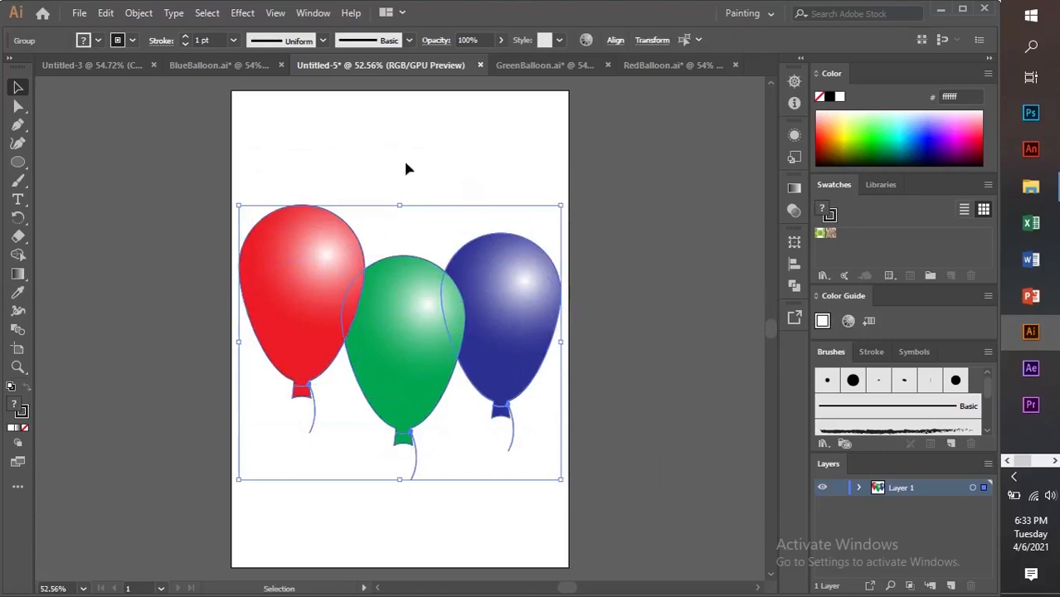
left_click(469, 209)
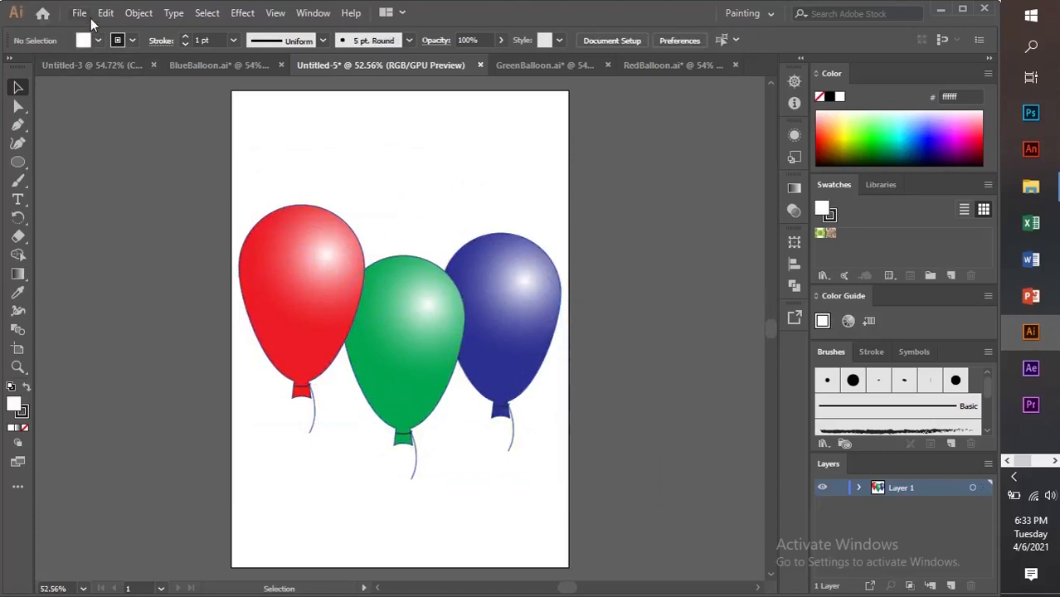
Step: Save the document as 3Balloons in Adobe Illustrator (*.AI) format in the TTS folder, keeping the default Illustrator CC options
left_click(80, 13)
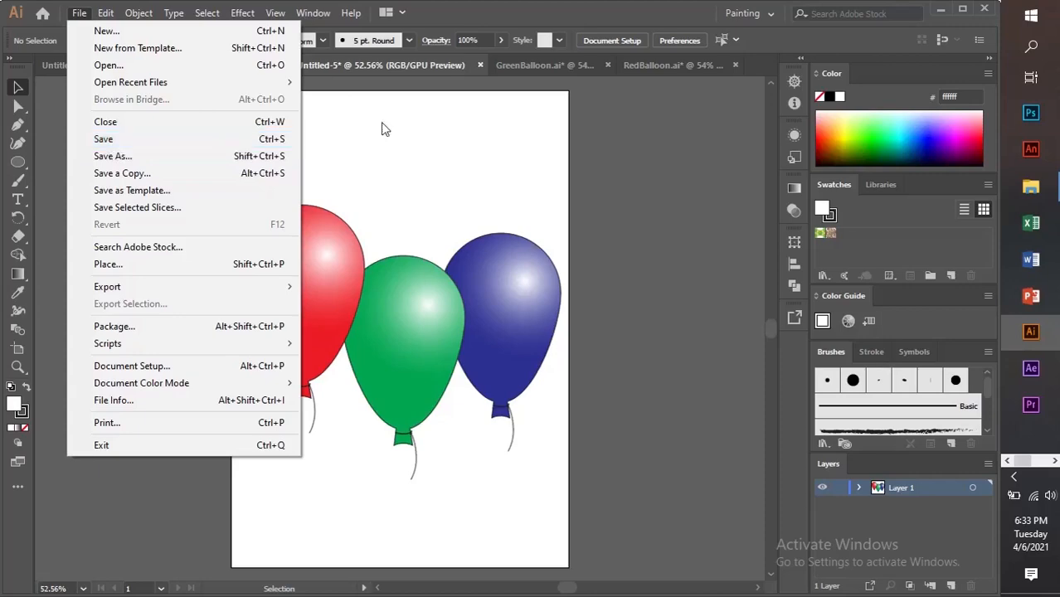
left_click(448, 169)
left_click(79, 13)
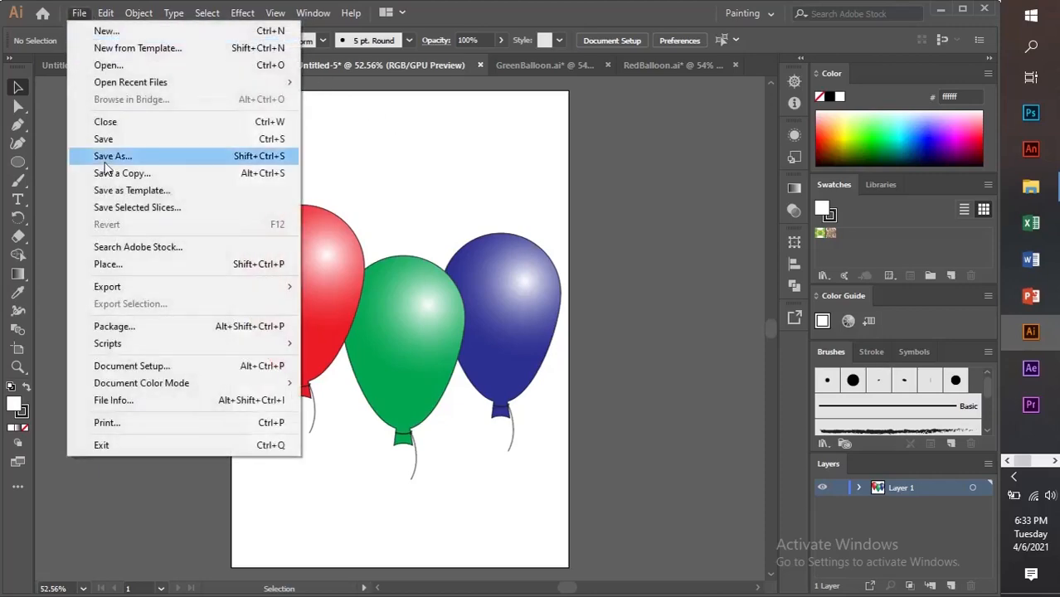
left_click(78, 135)
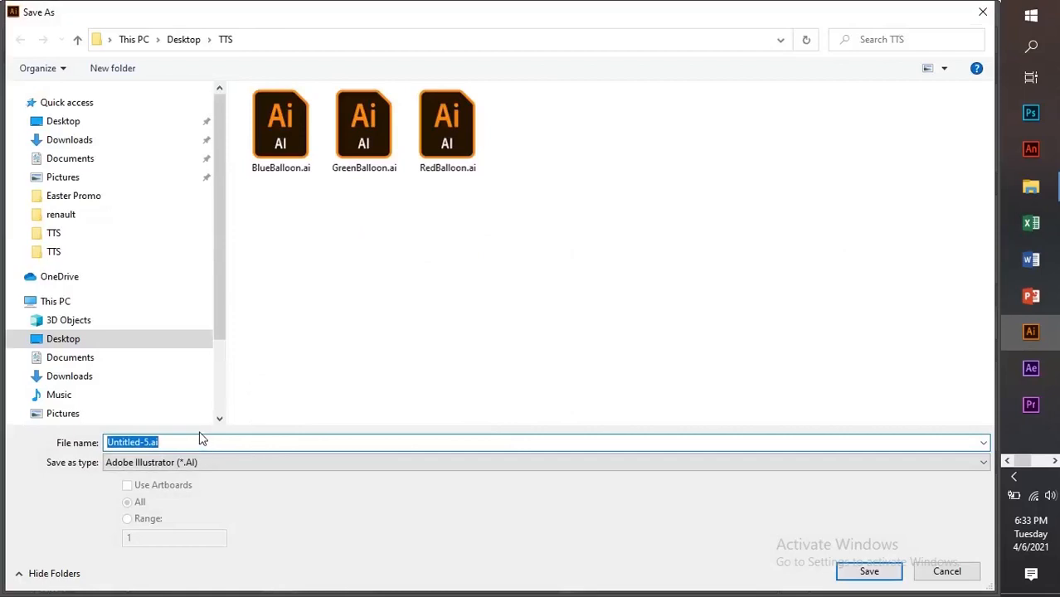
type("3Balloons")
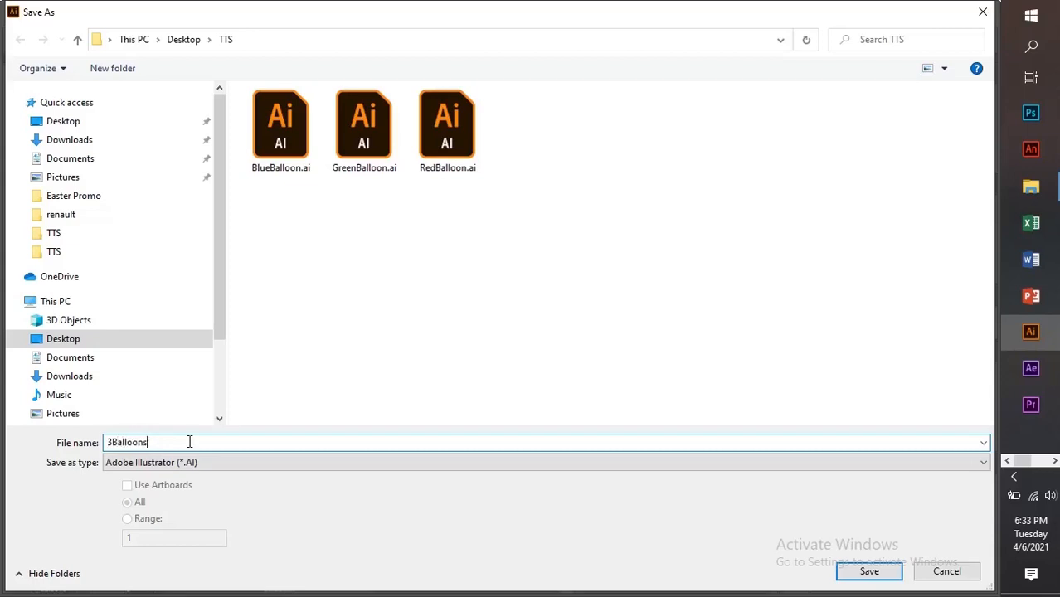
left_click(867, 572)
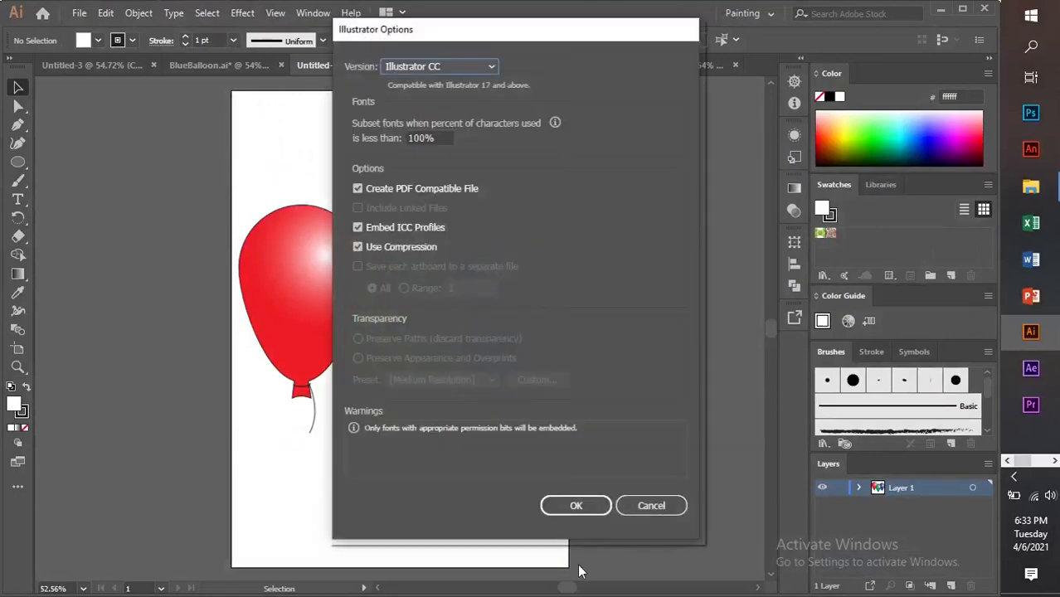
left_click(579, 509)
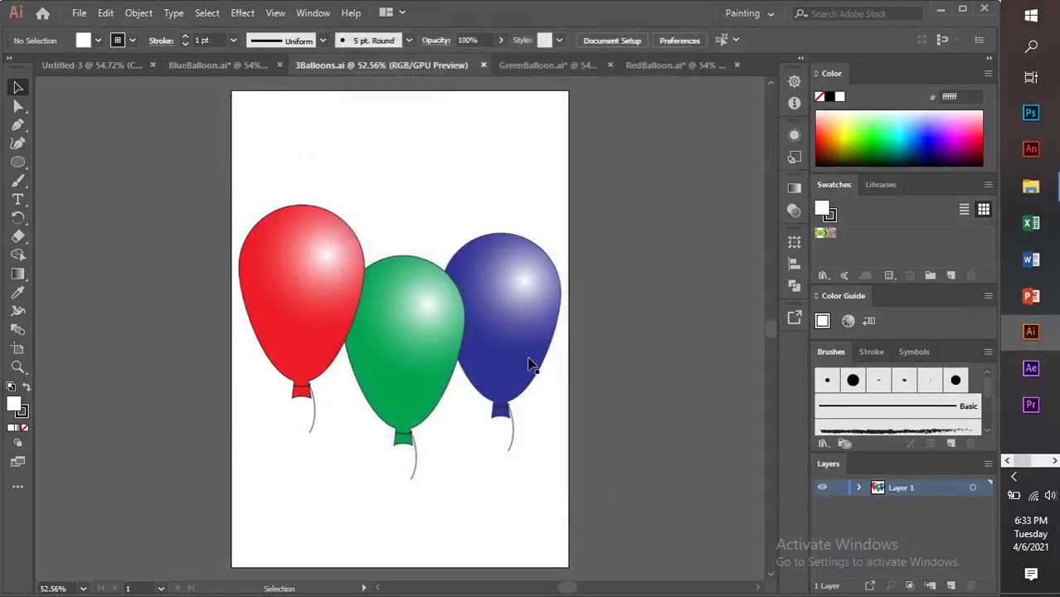
Step: Switch to the exam paper in Adobe Acrobat and read the part (d) instructions on the curved and bottom text
left_click(1028, 82)
left_click(345, 238)
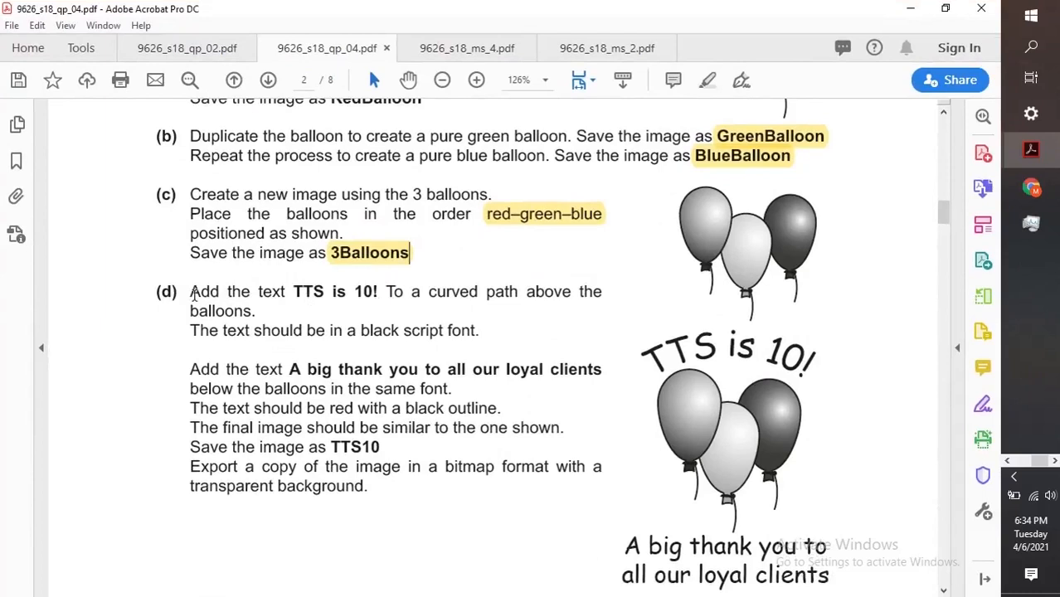
scroll(383, 273, "down", 2)
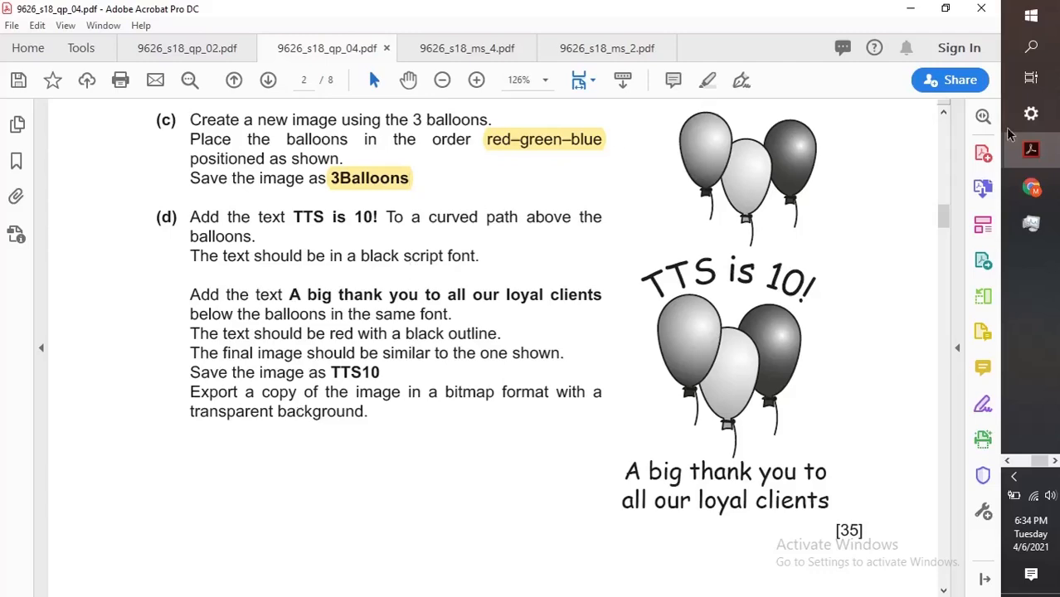
Step: Return to Illustrator, shift all three balloons together slightly lower on the page, and deselect them
key("super+Tab")
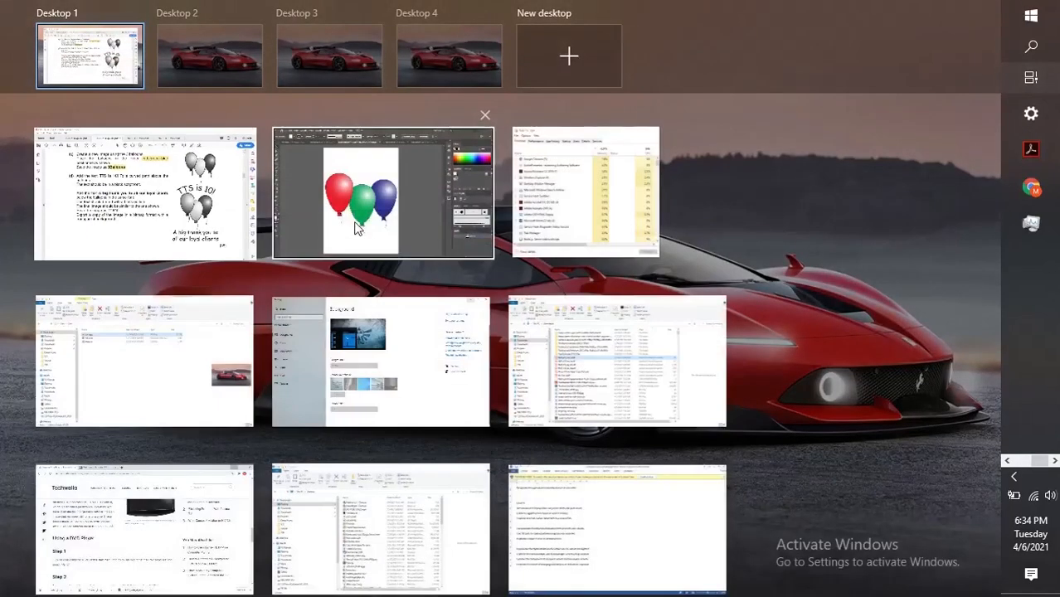
left_click(355, 229)
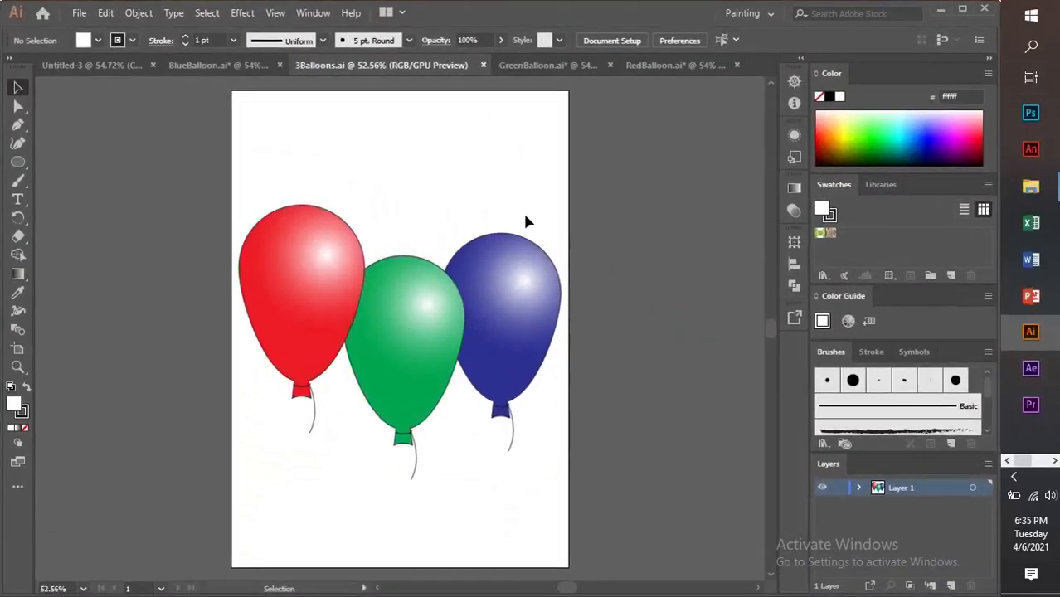
left_click_drag(269, 171, 539, 425)
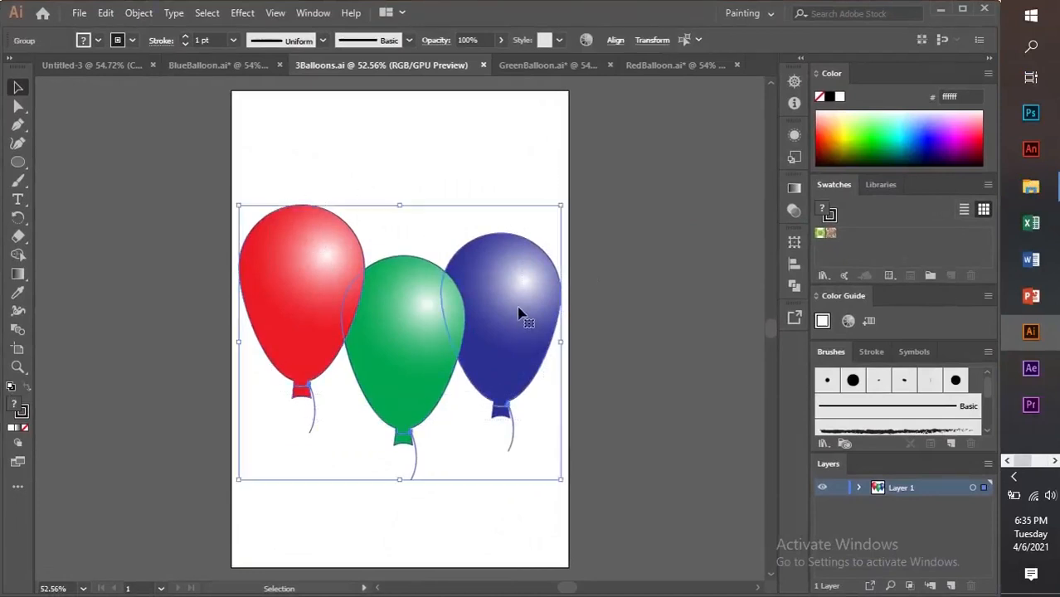
mouse_move(518, 314)
left_mouse_down()
mouse_move(520, 334)
mouse_move(525, 319)
left_mouse_up()
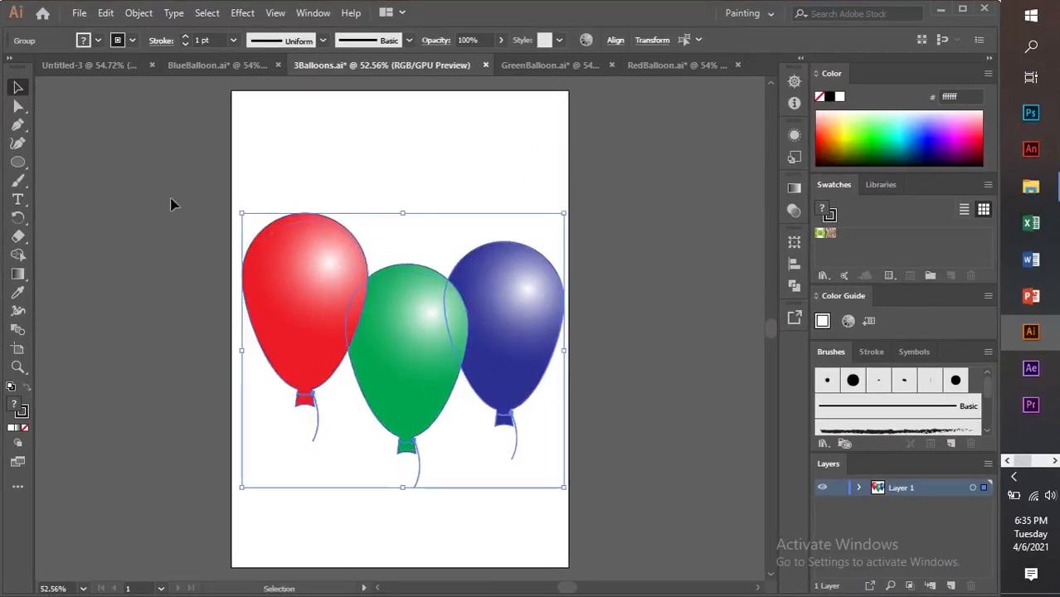
left_click(637, 254)
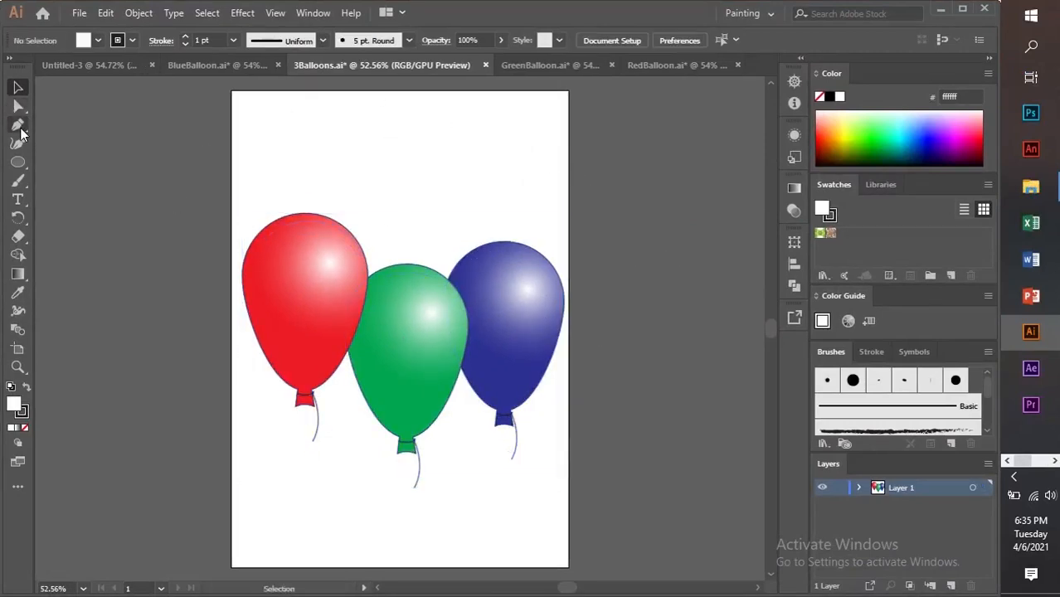
Step: Draw an arched Pen path about 187 mm wide with no fill and no stroke above the balloons, and nudge it slightly downward
left_click(18, 126)
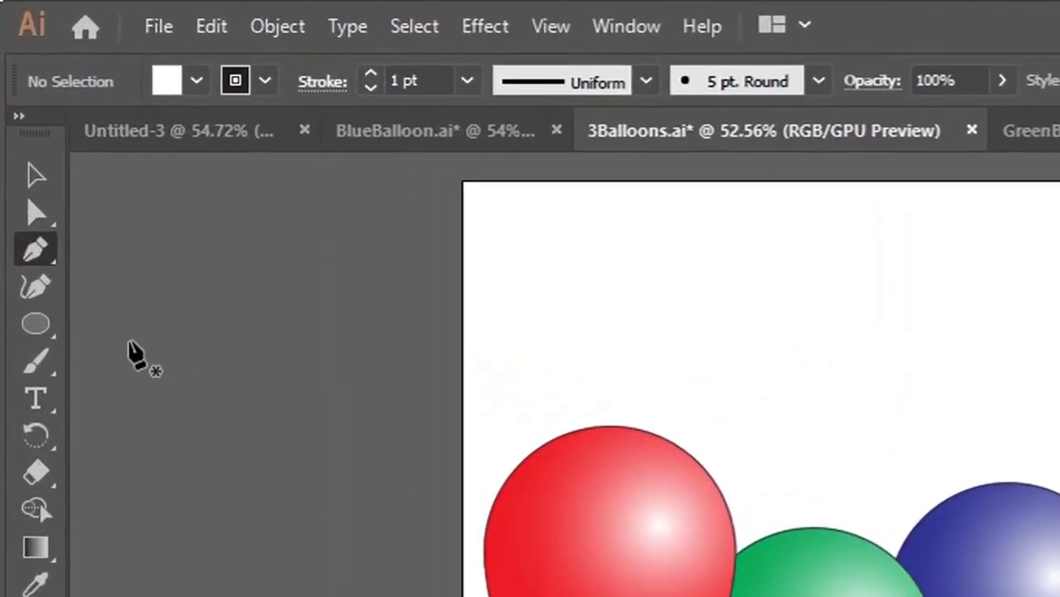
left_click(199, 83)
left_click(18, 132)
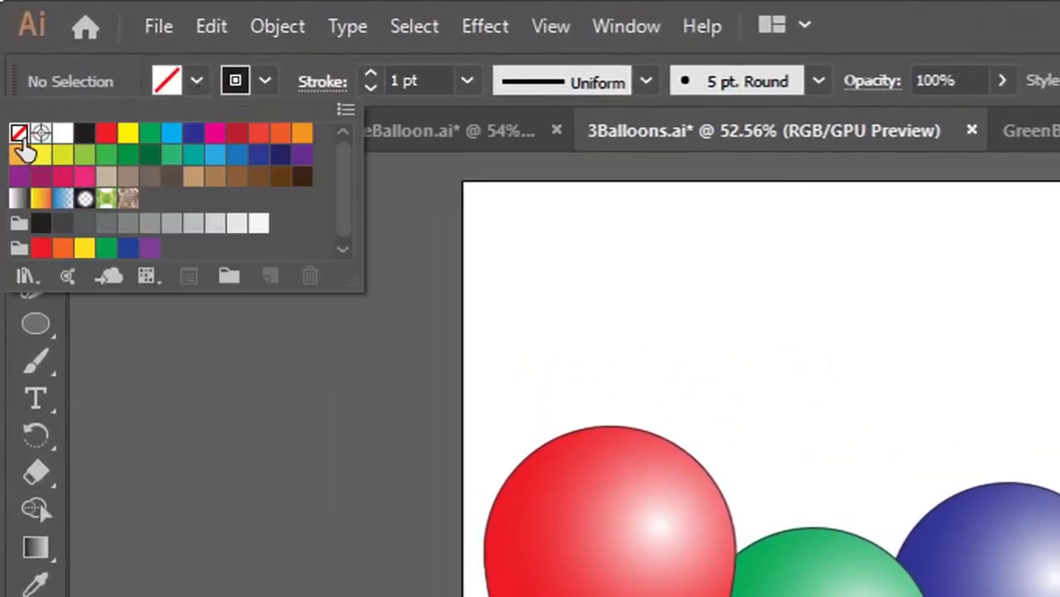
left_click(265, 81)
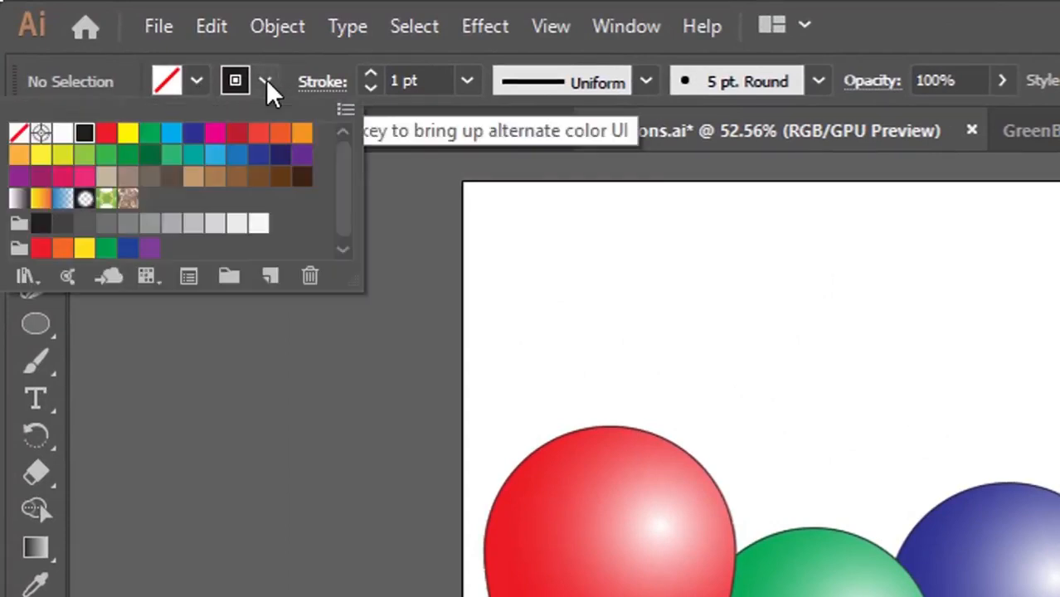
left_click(18, 132)
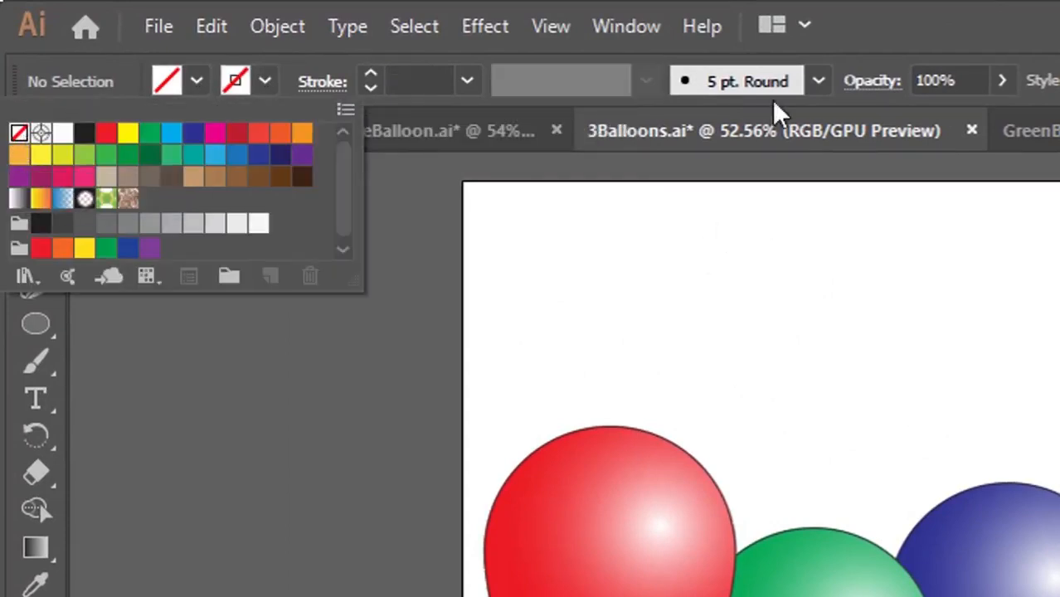
left_click(917, 16)
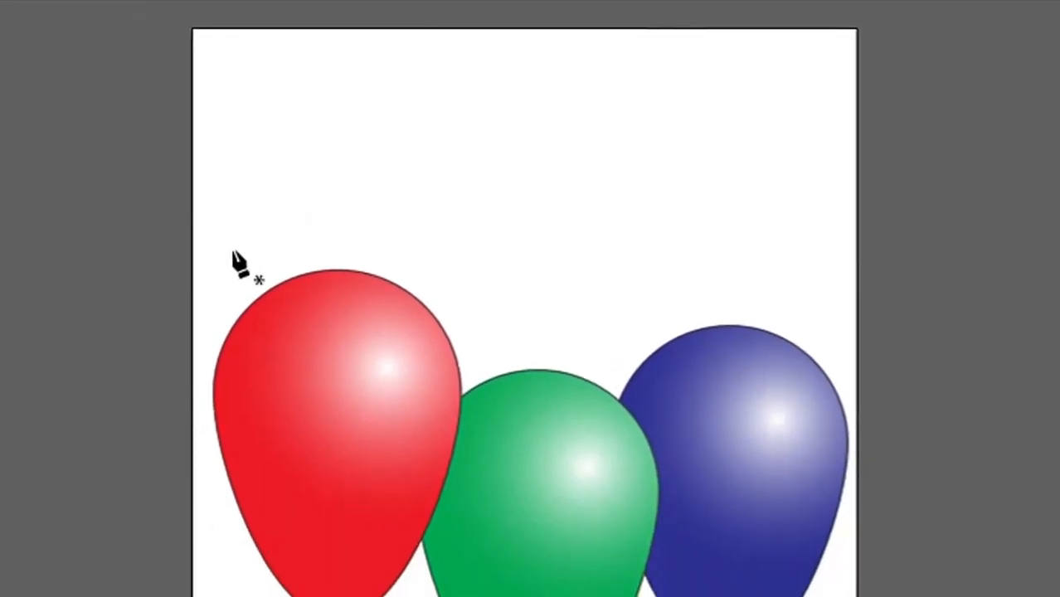
left_click(231, 248)
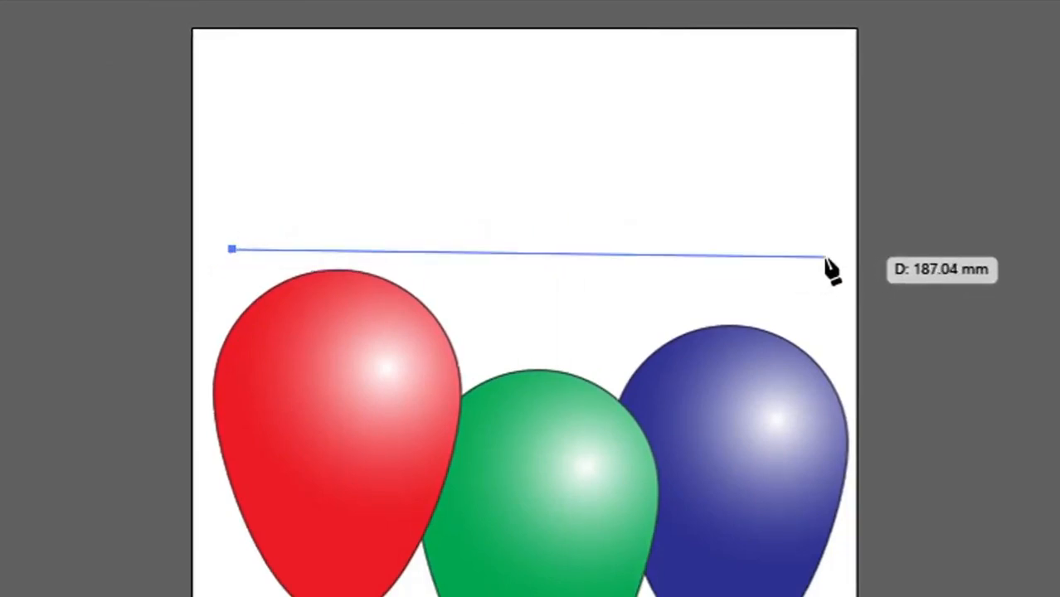
left_click_drag(827, 249, 1059, 451)
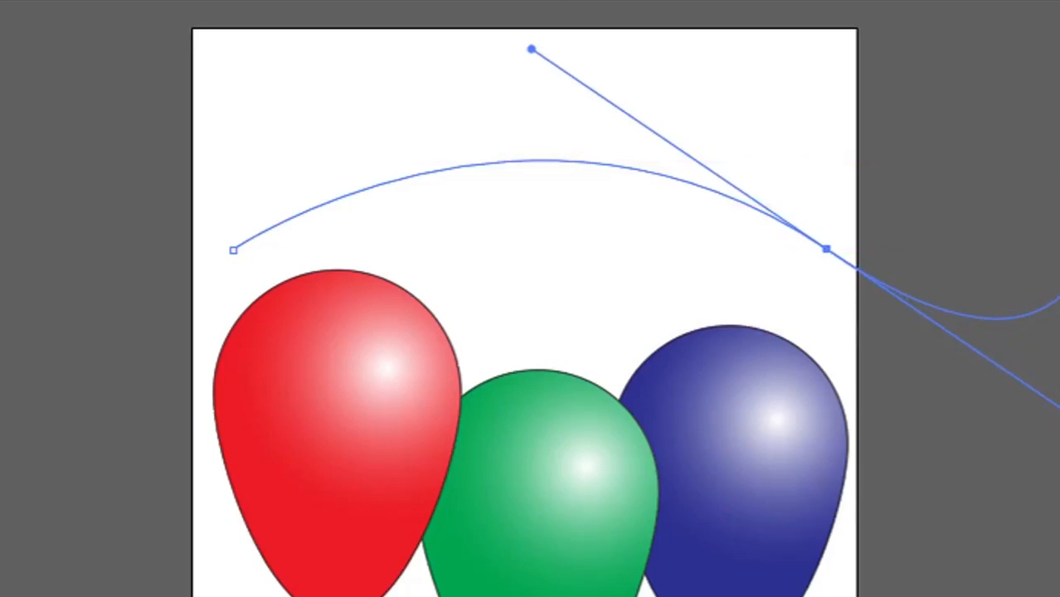
key("v")
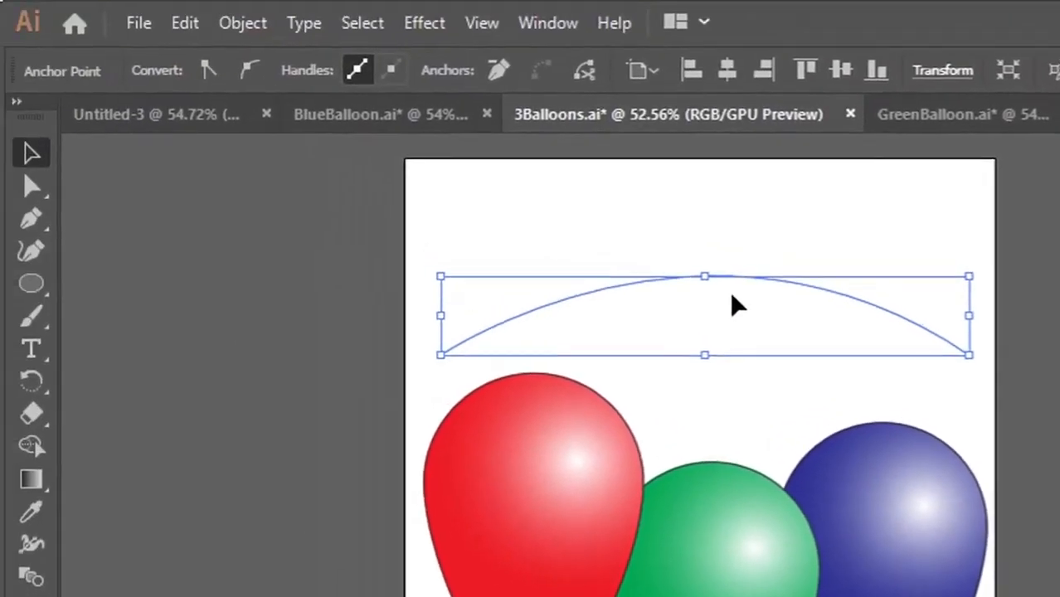
left_click_drag(727, 284, 739, 298)
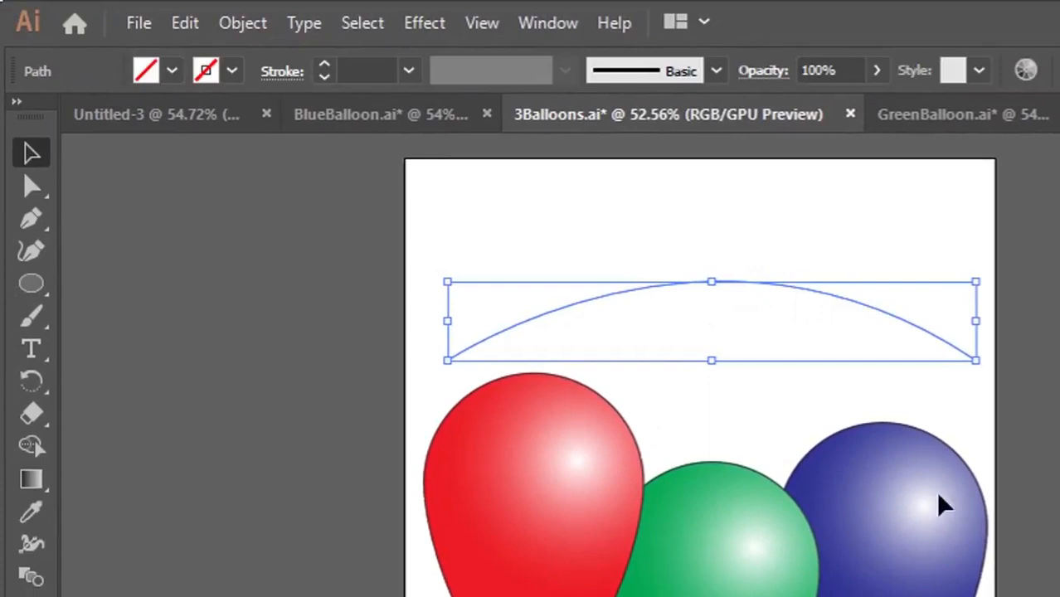
Step: Add the text "TTS is 10!" along the arched path with the Type on a Path tool
left_click(33, 352)
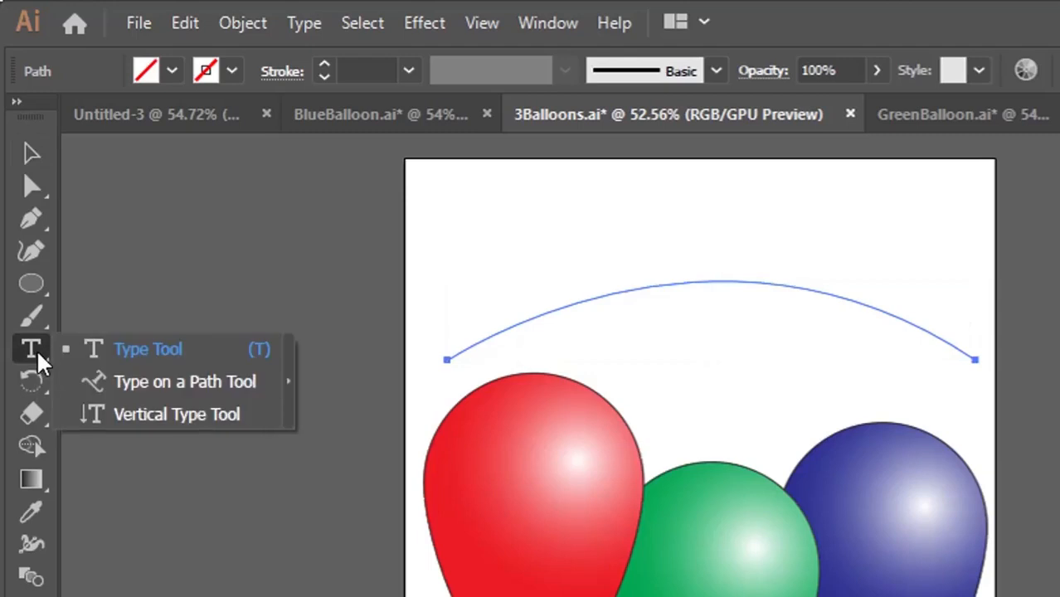
left_click(184, 388)
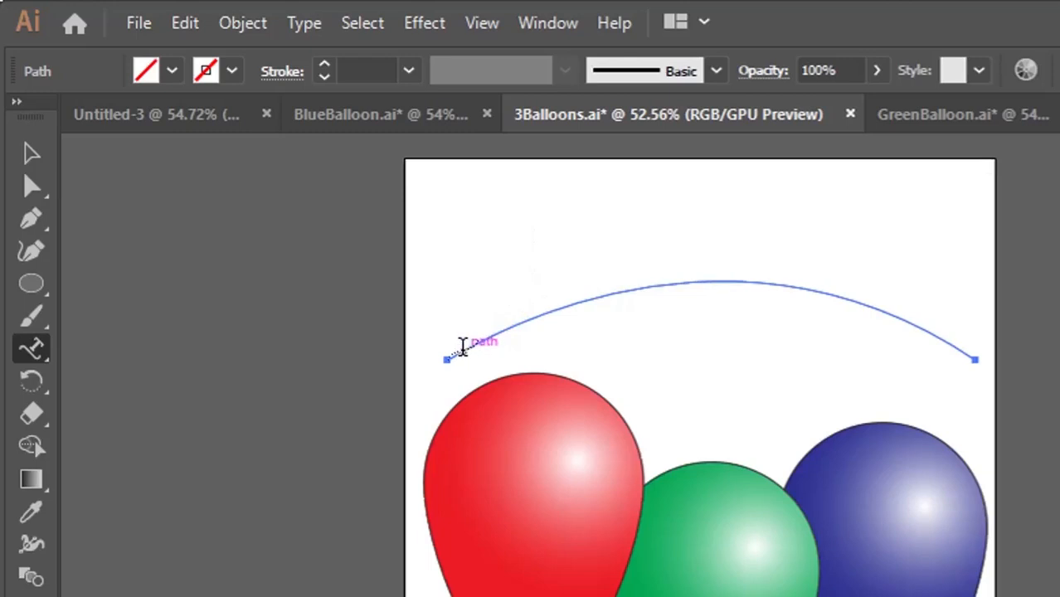
left_click(467, 347)
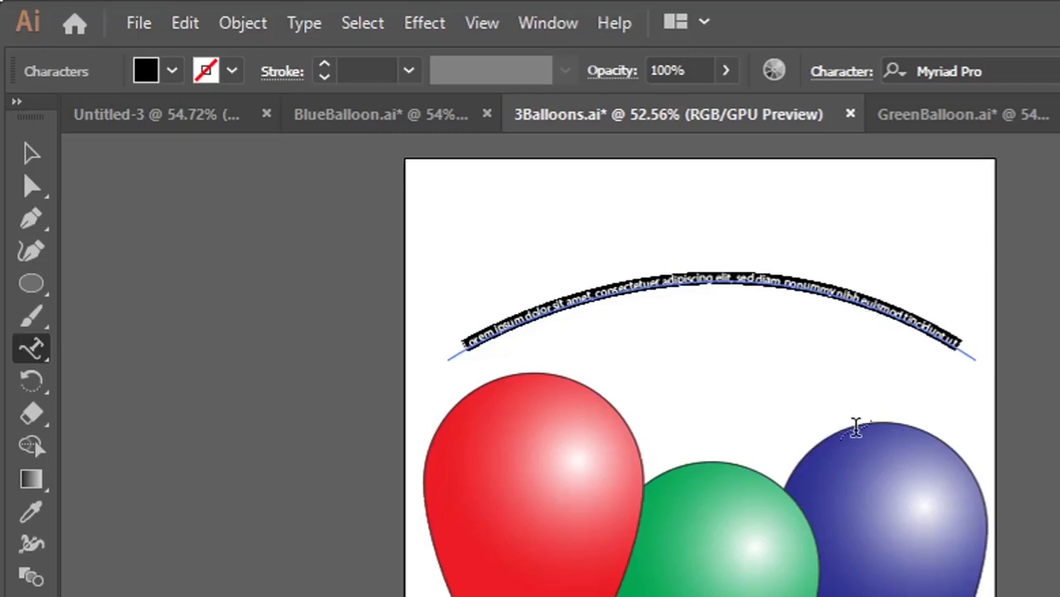
type("T")
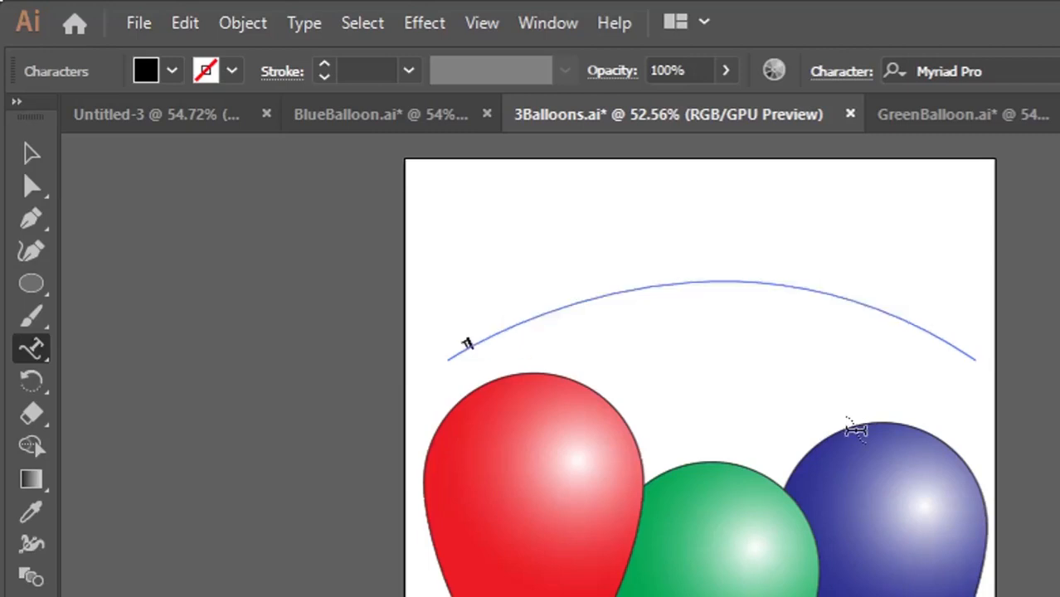
type("yp is")
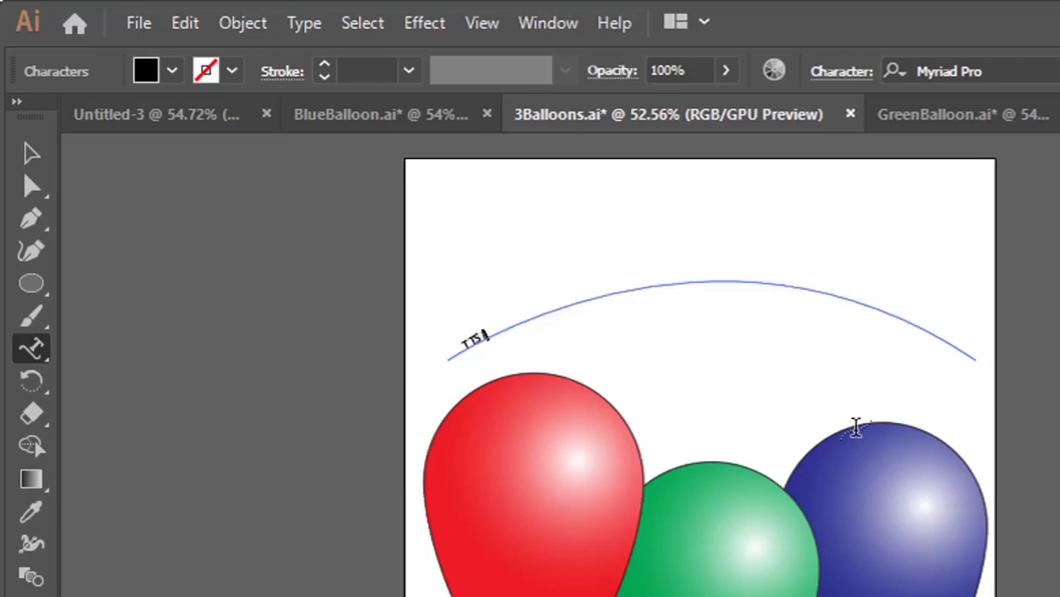
type(" #1")
key("ctrl+1")
key("ctrl+equal")
scroll(296, 378, "up", 5)
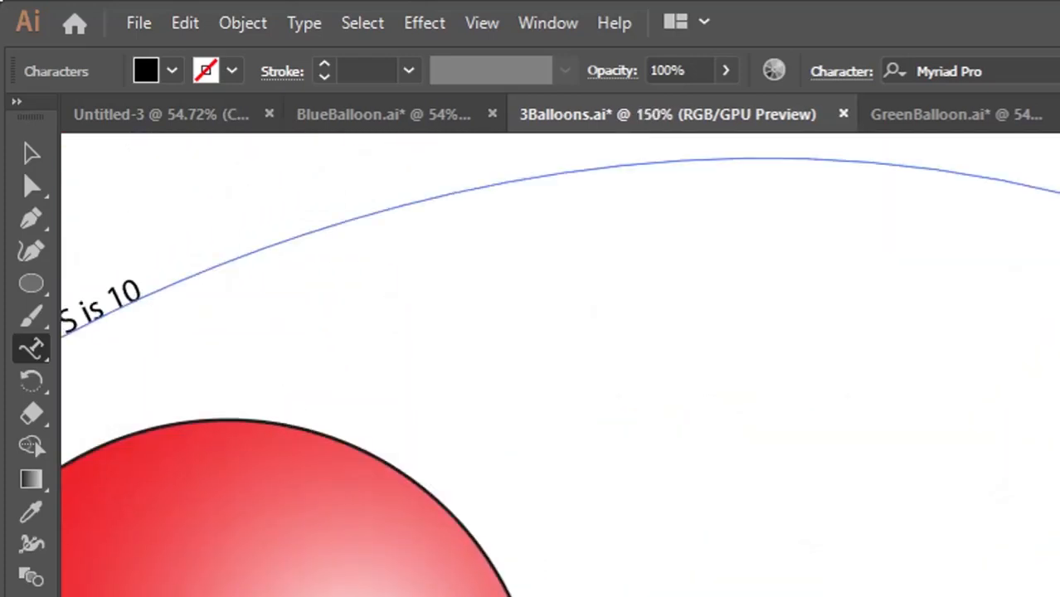
scroll(560, 378, "left", 5)
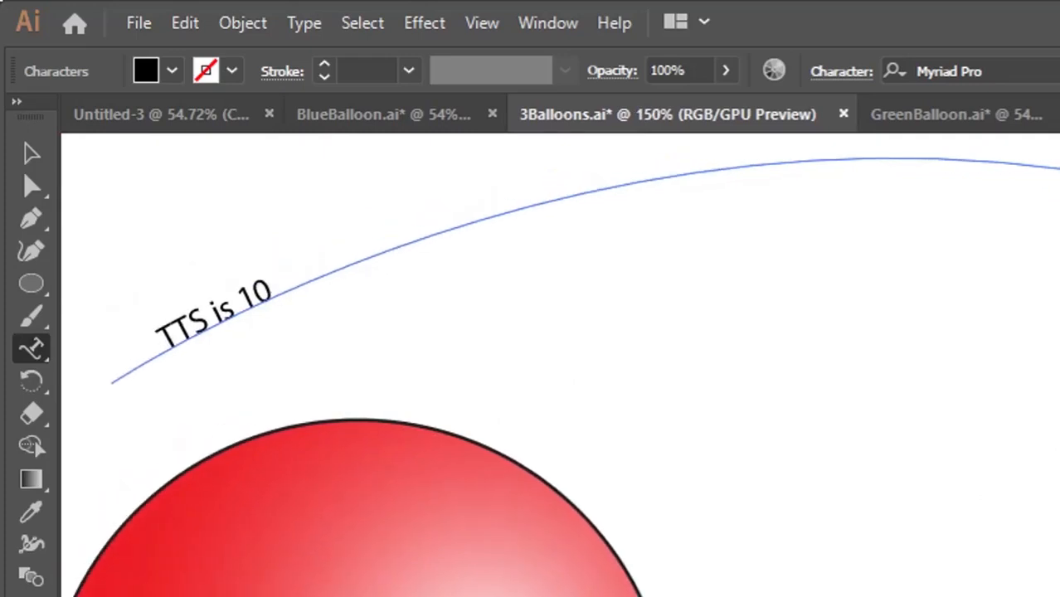
type("!")
left_click(31, 154)
key("ctrl+0")
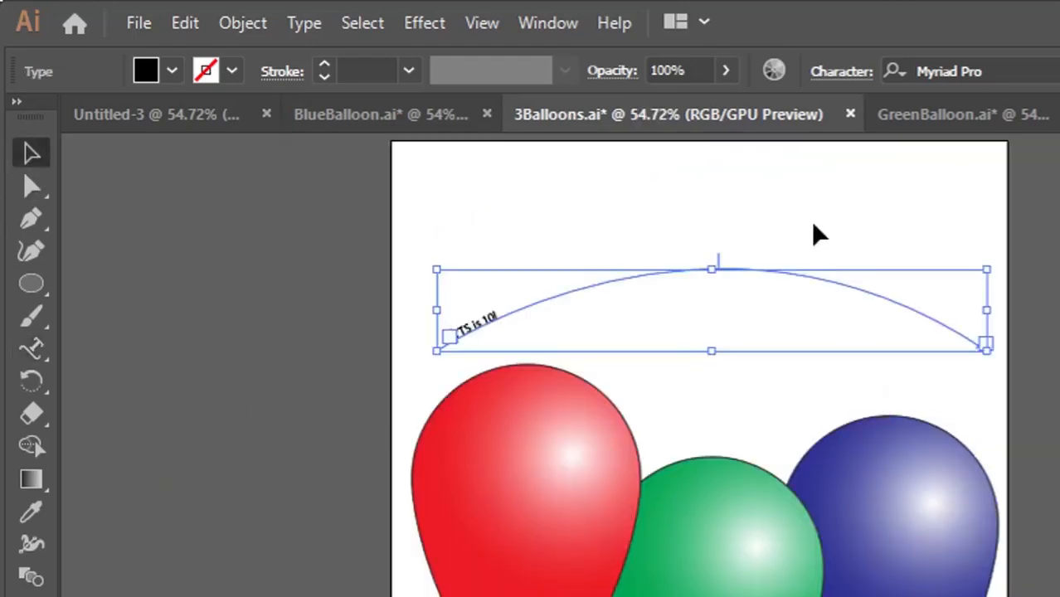
Step: Select all the text on the curved path and set its font size to 140 pt
key("t")
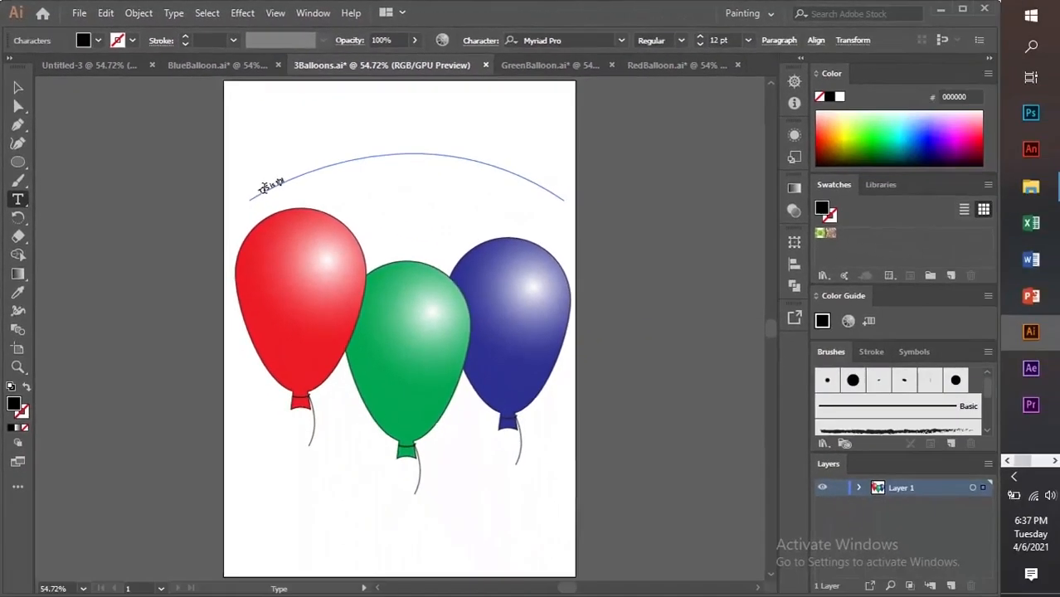
triple_click(472, 330)
left_click(701, 38)
left_click_drag(701, 39, 699, 45)
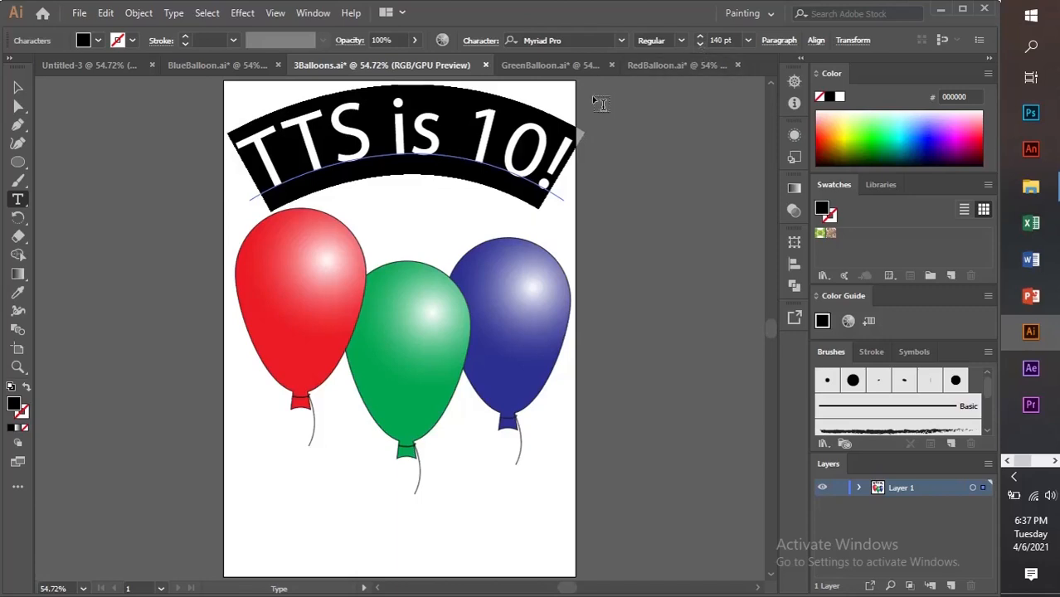
Step: Change the curved text to Comic Sans MS Regular, set its size to 114 pt, and deselect it
left_click(622, 41)
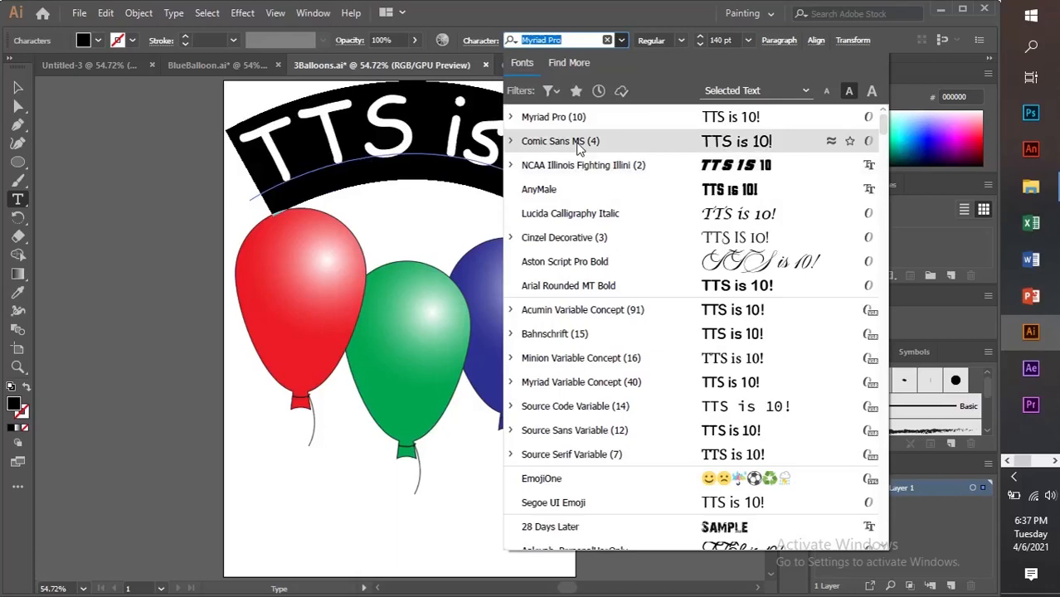
left_click(511, 142)
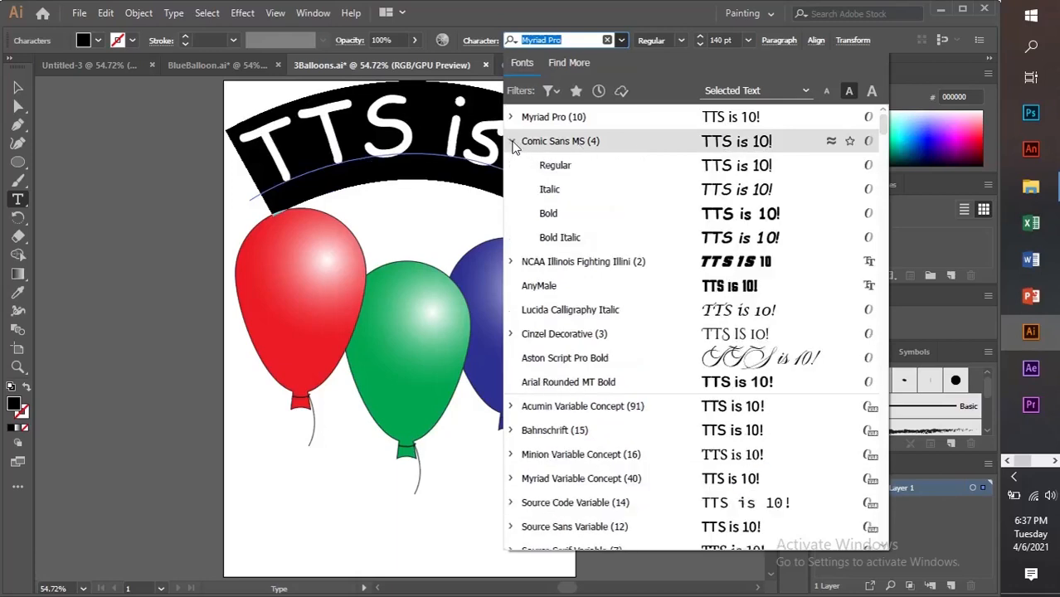
left_click(564, 169)
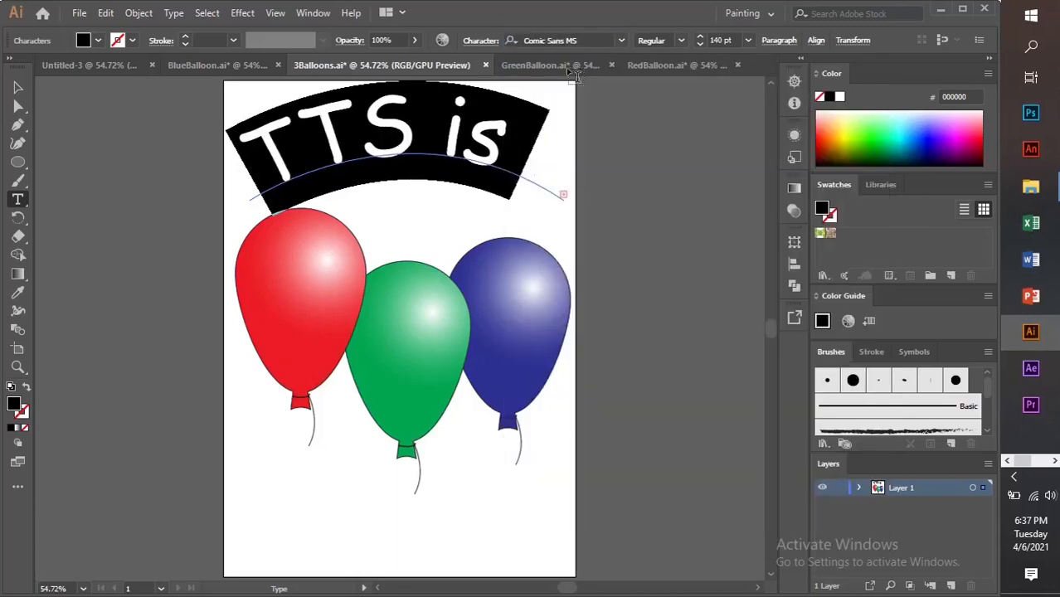
left_click(698, 44)
left_click_drag(698, 45, 696, 45)
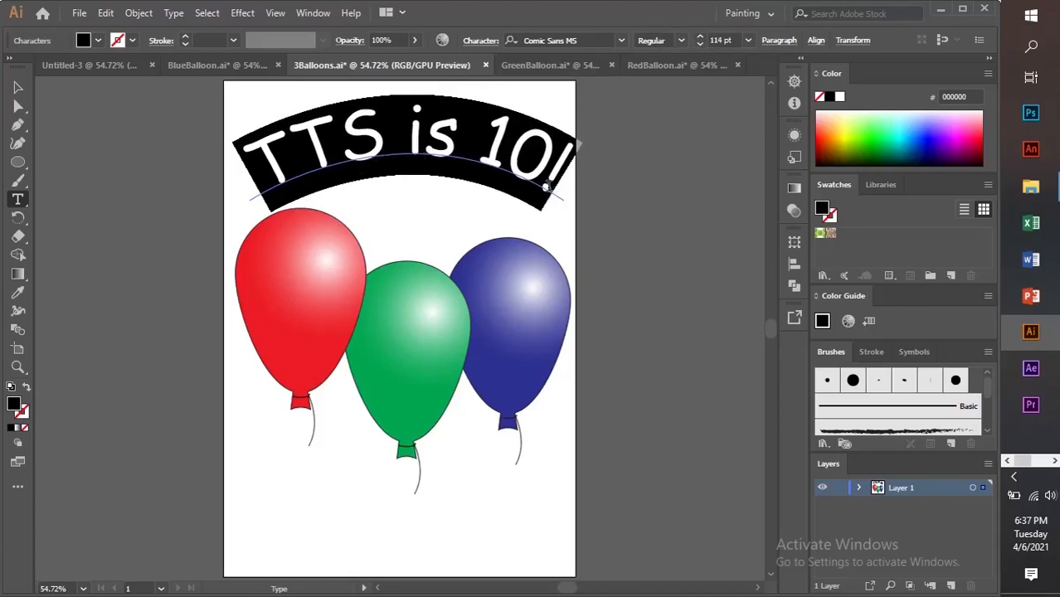
left_click(19, 88)
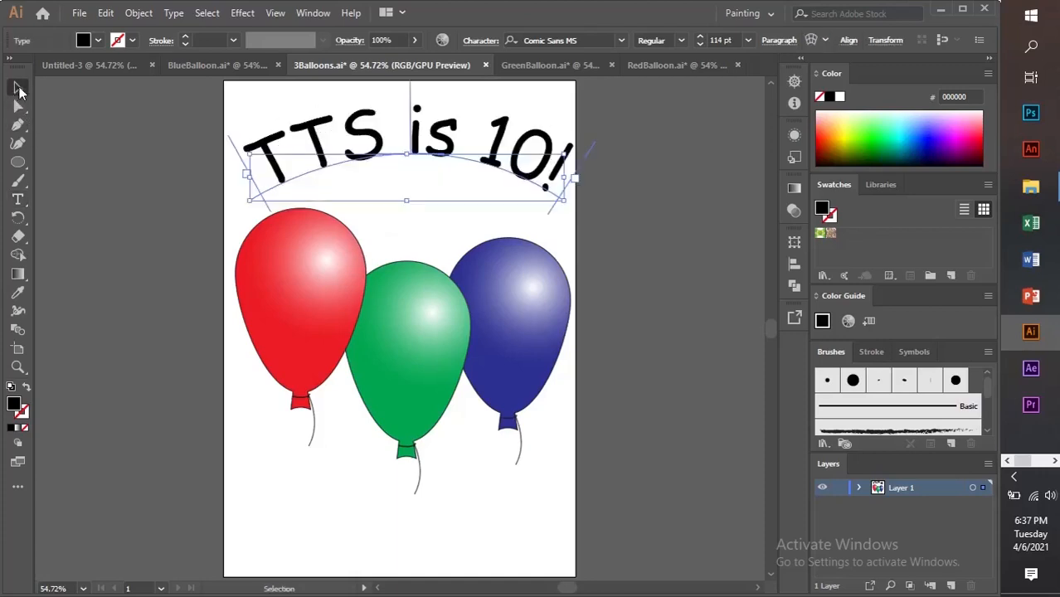
right_click(423, 155)
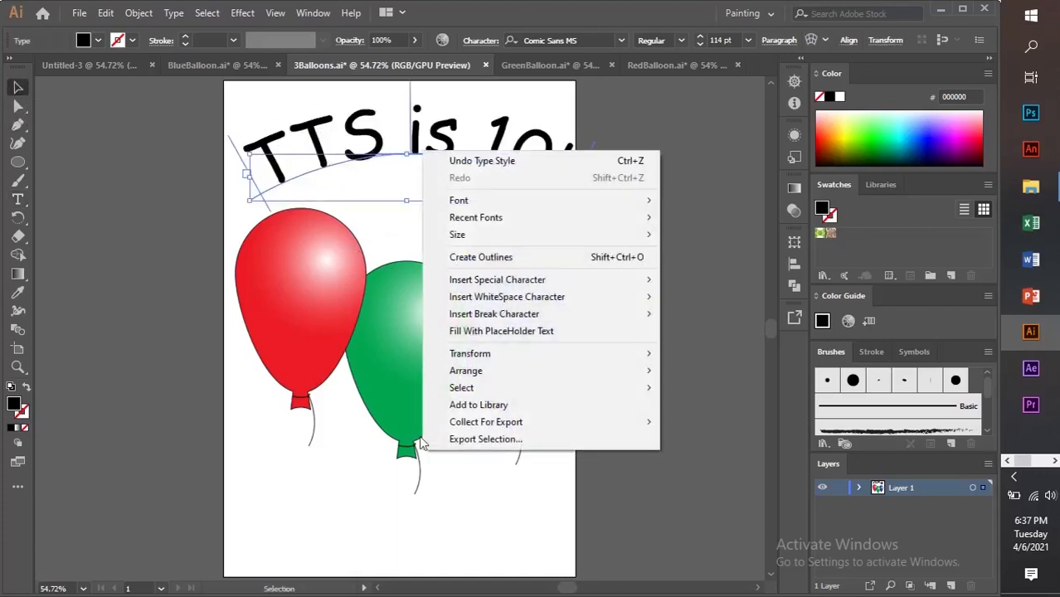
left_click(334, 516)
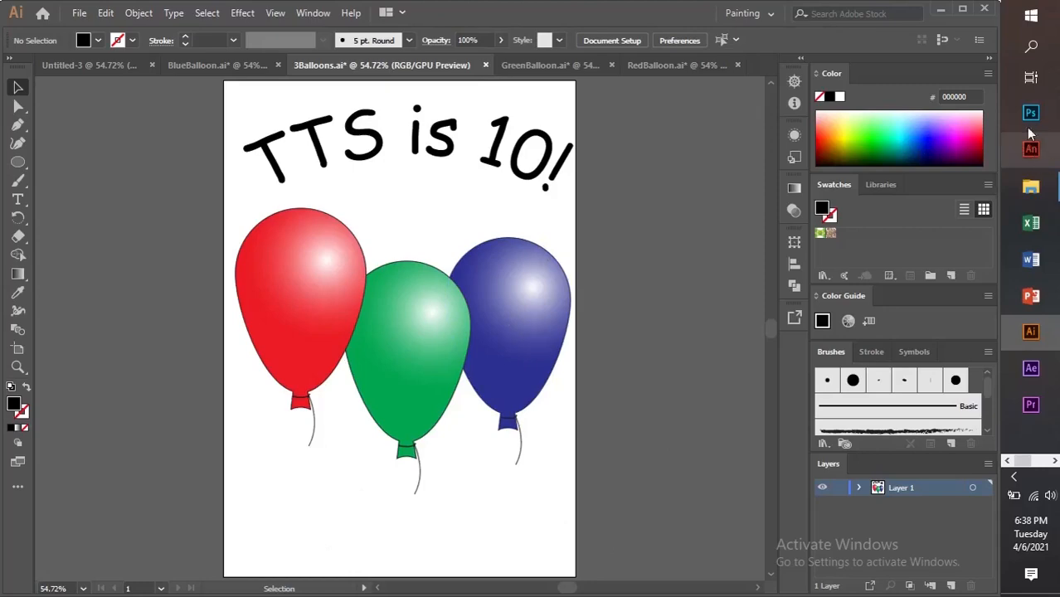
Step: Switch back to the exam paper in Adobe Acrobat to check the requirements for the text below the balloons
left_click(1031, 78)
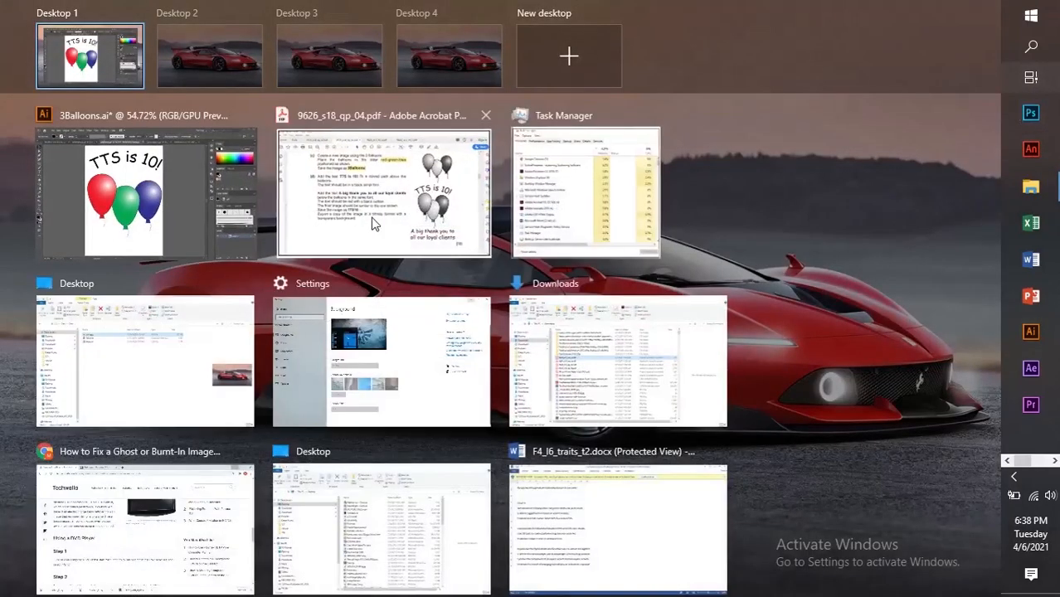
left_click(374, 224)
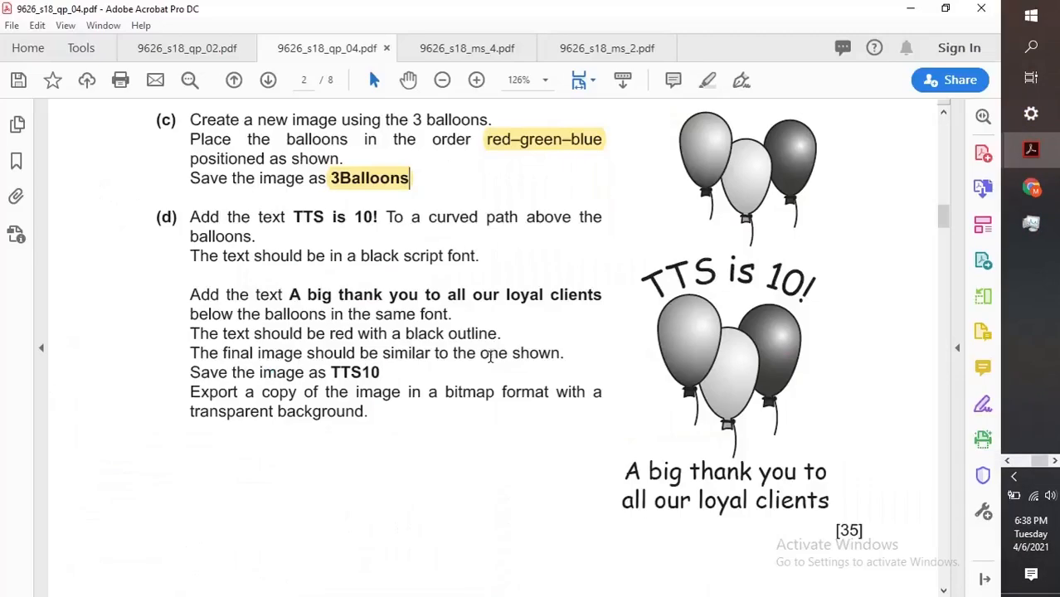
Step: Highlight the phrase "TTS is 10!" in part (d) of the exam paper
left_click_drag(294, 217, 373, 220)
left_click(387, 186)
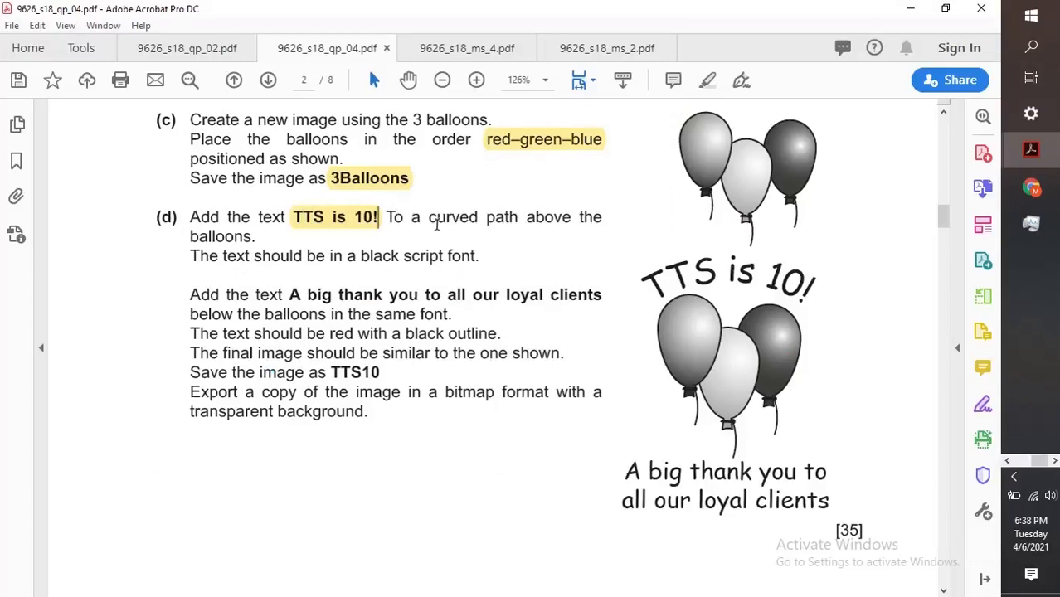
mouse_move(428, 218)
left_mouse_down()
mouse_move(572, 218)
mouse_move(521, 217)
mouse_move(609, 237)
mouse_move(261, 252)
mouse_move(255, 238)
mouse_move(276, 230)
left_mouse_up()
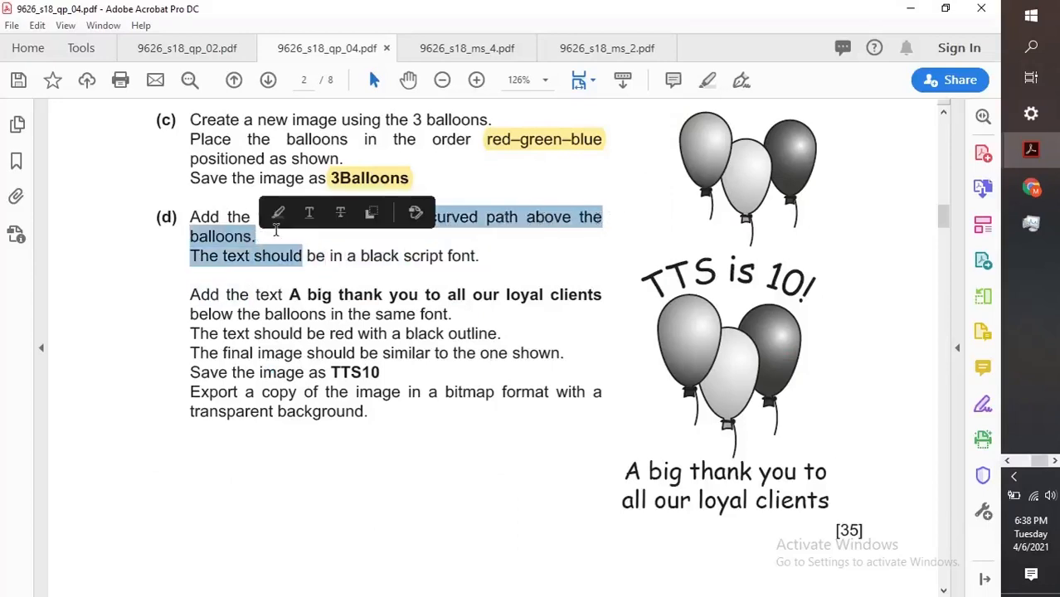
left_click(278, 213)
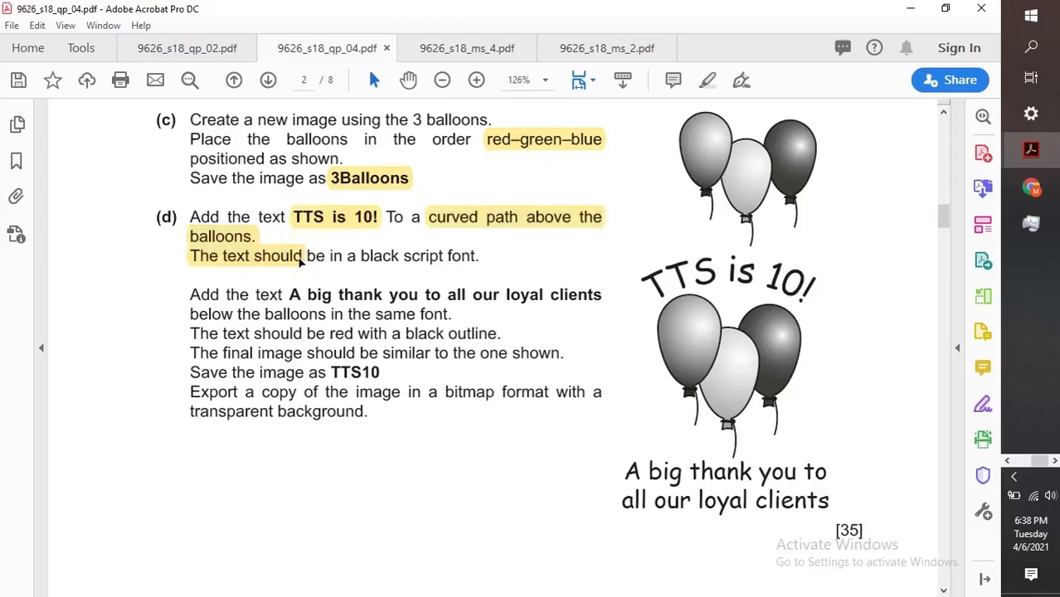
key("ctrl+z")
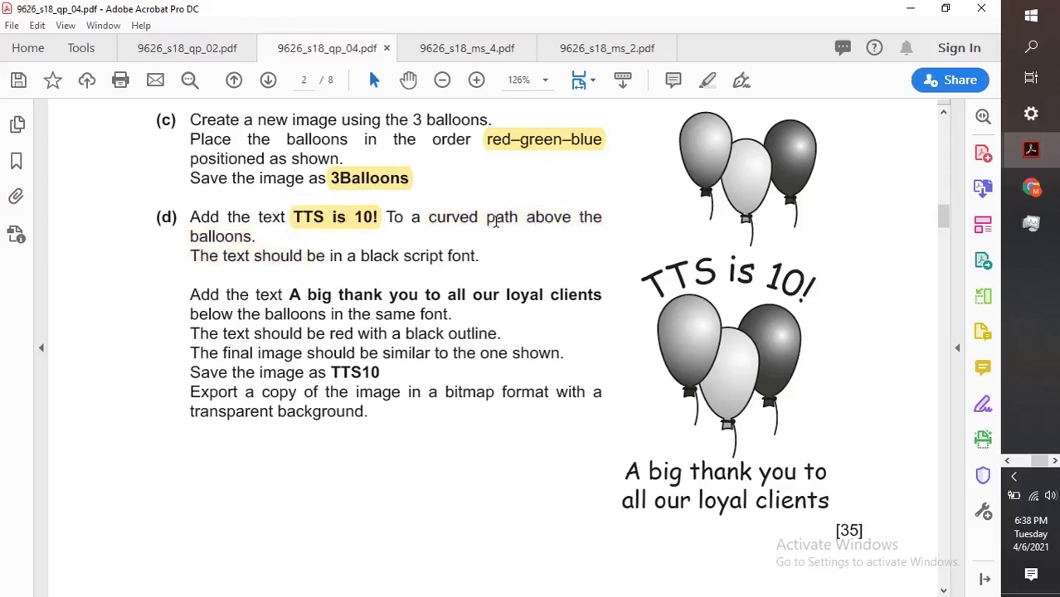
Step: Highlight the words "curved path" in part (d) of the exam paper
left_click_drag(428, 217, 526, 222)
left_click(535, 187)
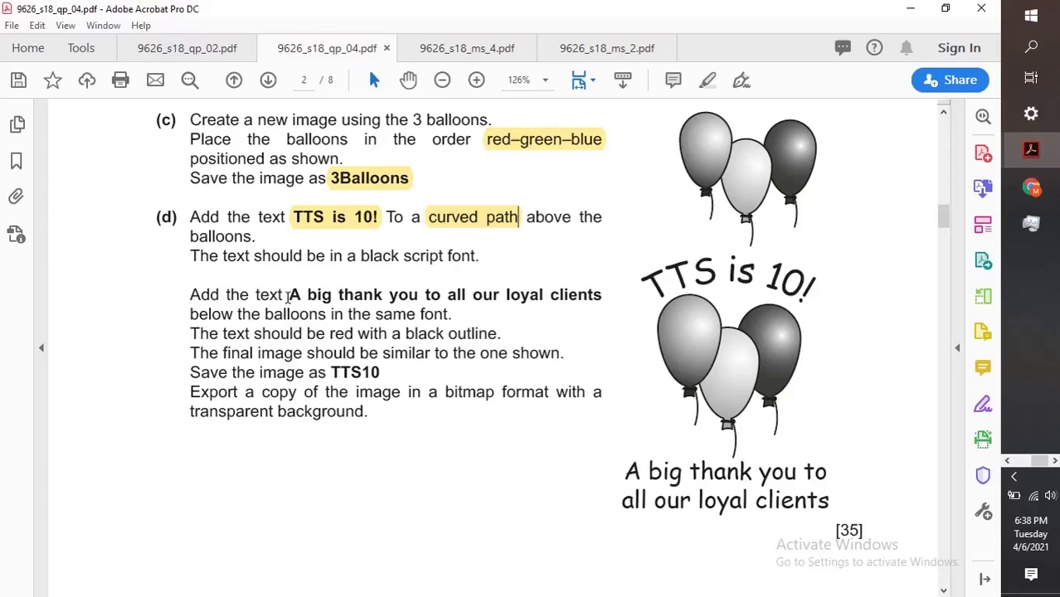
Step: Copy the phrase "A big thank you to all our loyal clients" from part (d) and switch to 3Balloons.ai in Illustrator
left_click_drag(290, 296, 596, 296)
key("ctrl+c")
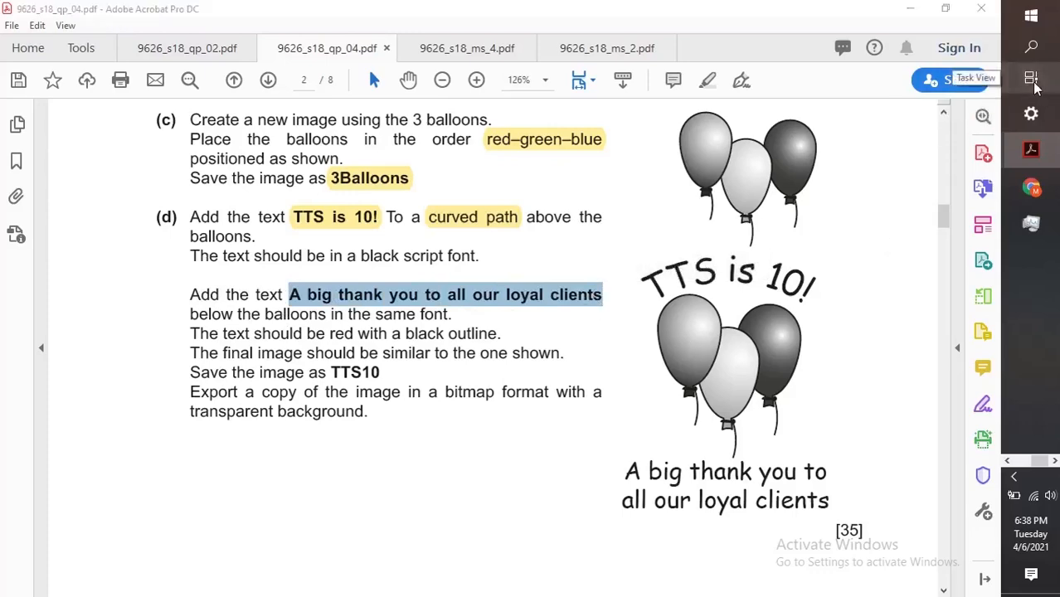
key("super+Tab")
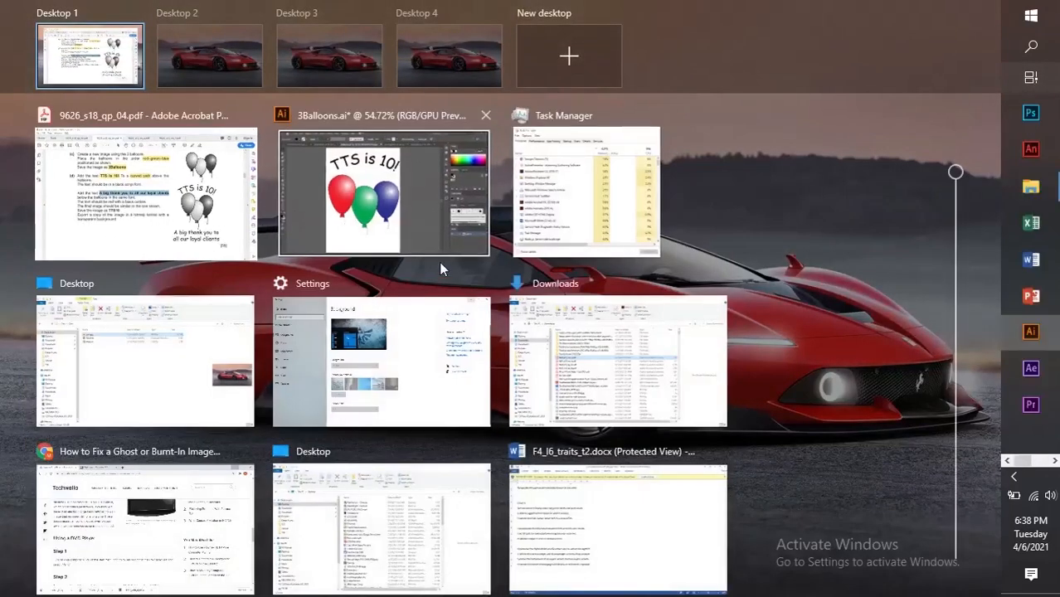
left_click(442, 264)
Step: Start a text object with the Type tool in the blank area below the balloons and set its font size to 48 pt
scroll(448, 282, "down", 5)
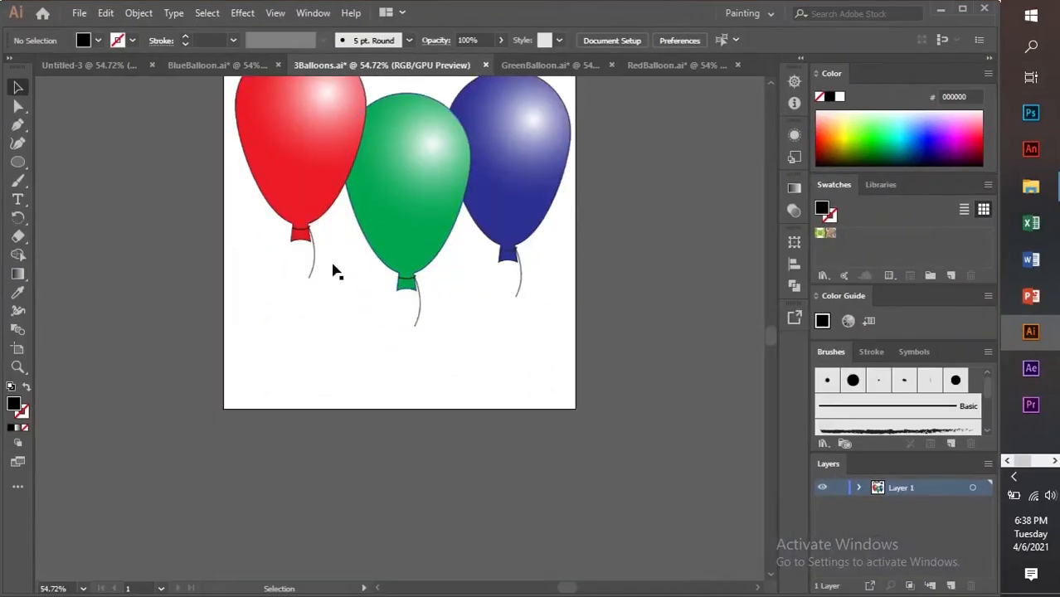
left_click(23, 204)
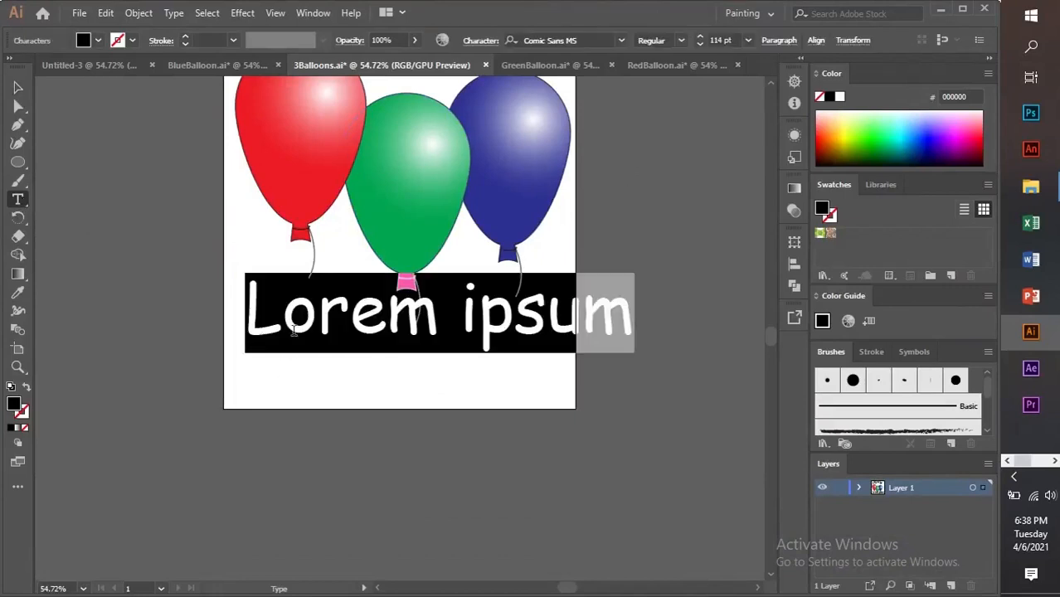
left_click(249, 336)
left_click(747, 40)
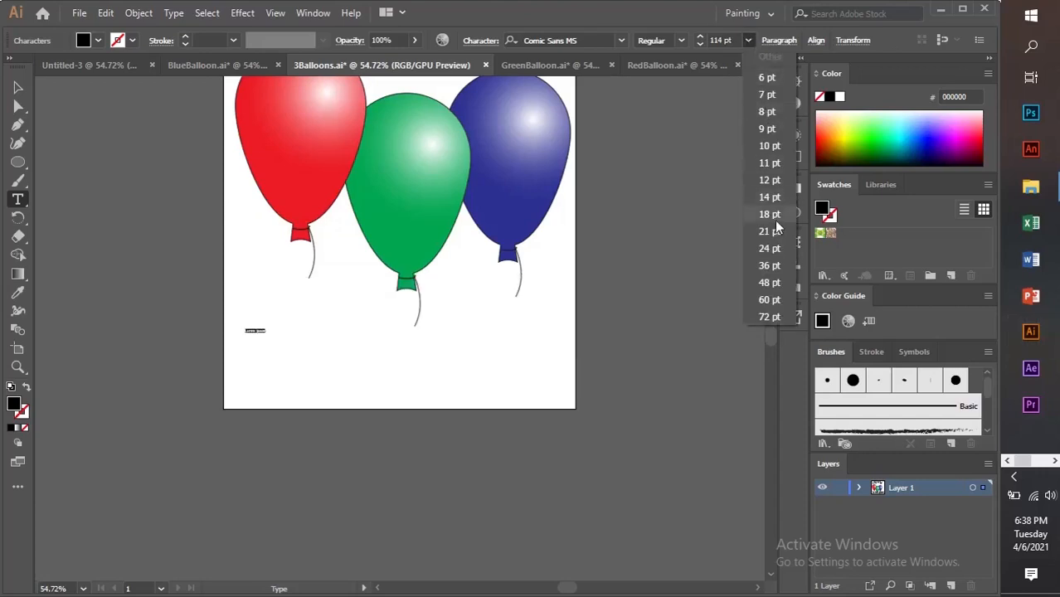
left_click(764, 283)
Step: Replace the placeholder with the copied "A big thank you to all our loyal clients" and break the line before "all"
key("ctrl")
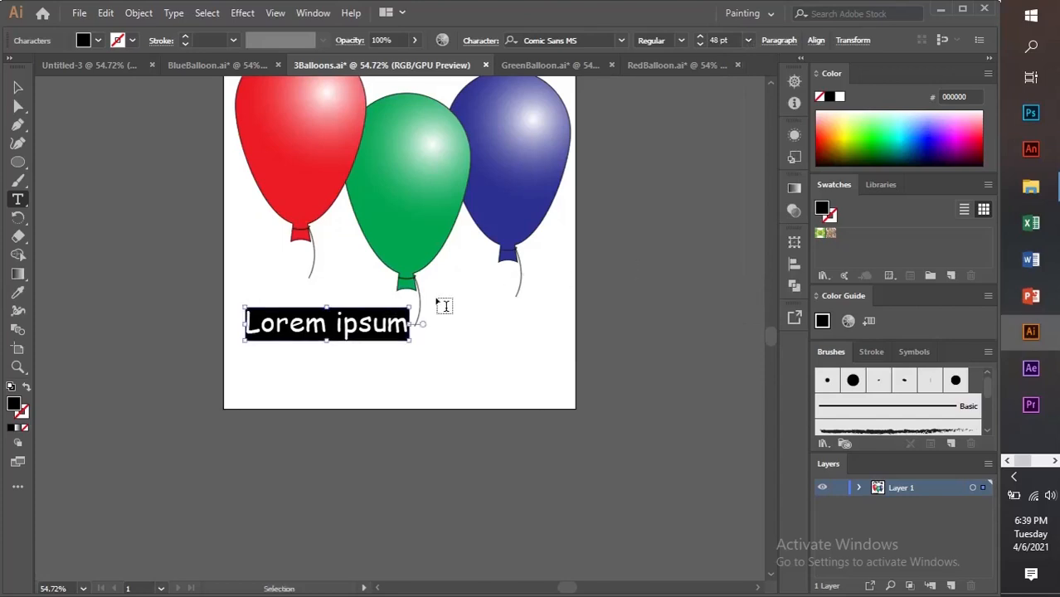
key("ctrl+v")
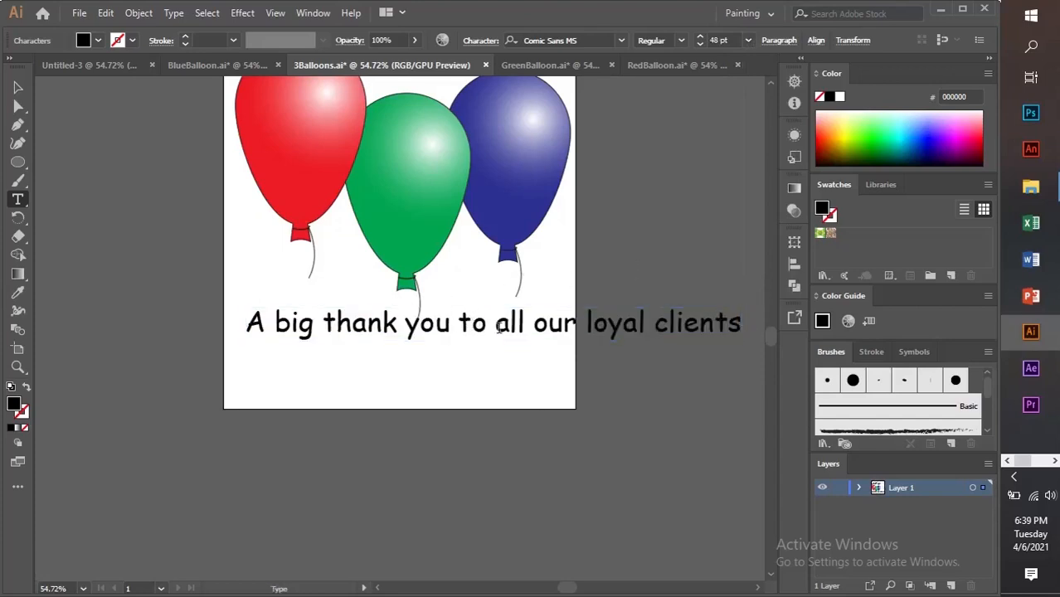
left_click(498, 325)
key("Return")
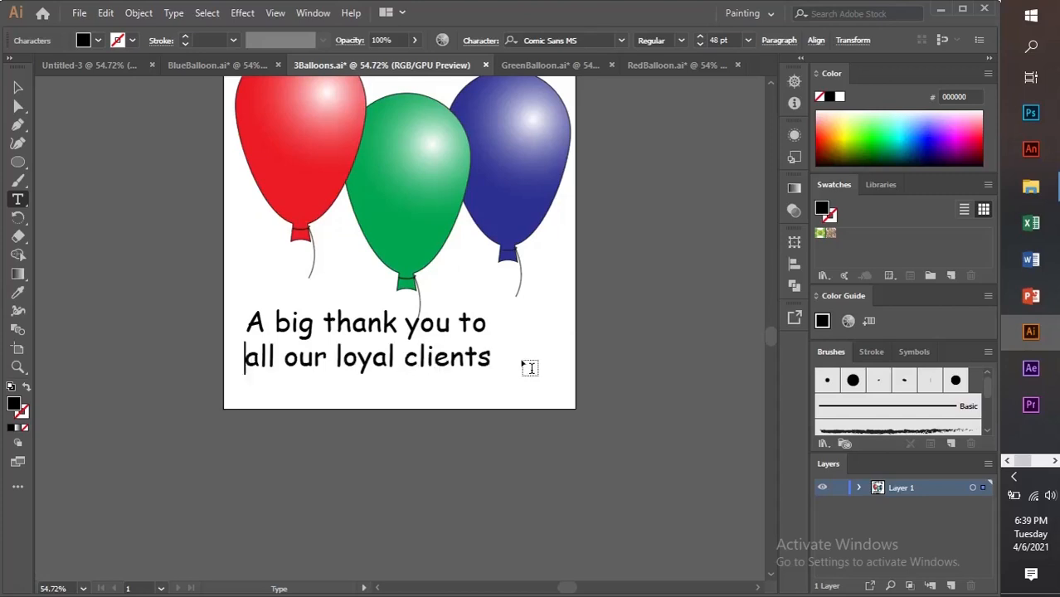
Step: Move the two-line thank-you text so it sits roughly centred beneath the balloons near the artboard's lower edge, and keep it selected
left_click(18, 87)
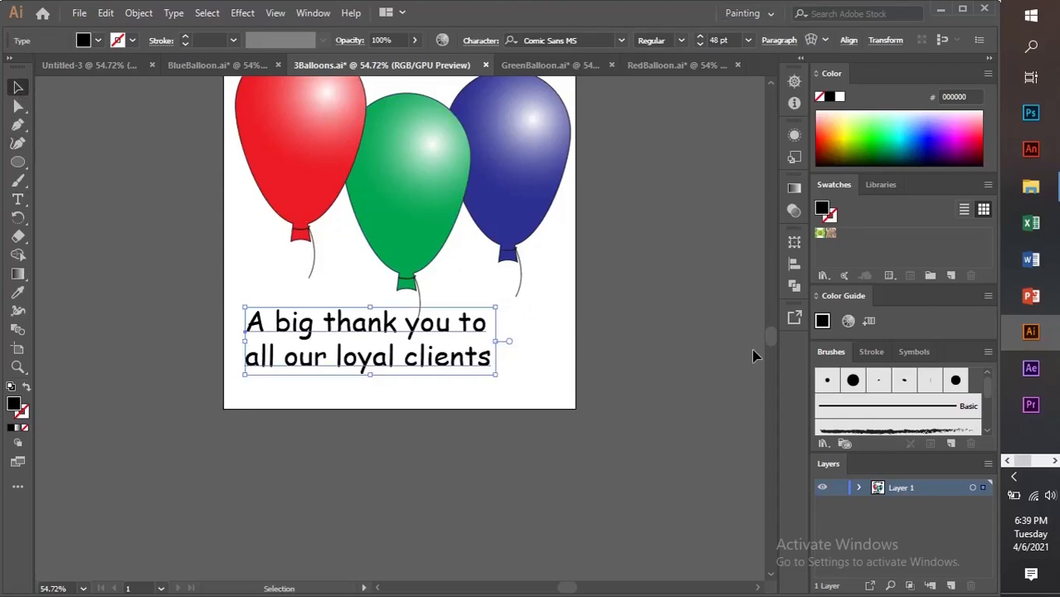
left_click(842, 43)
left_click_drag(375, 332, 442, 350)
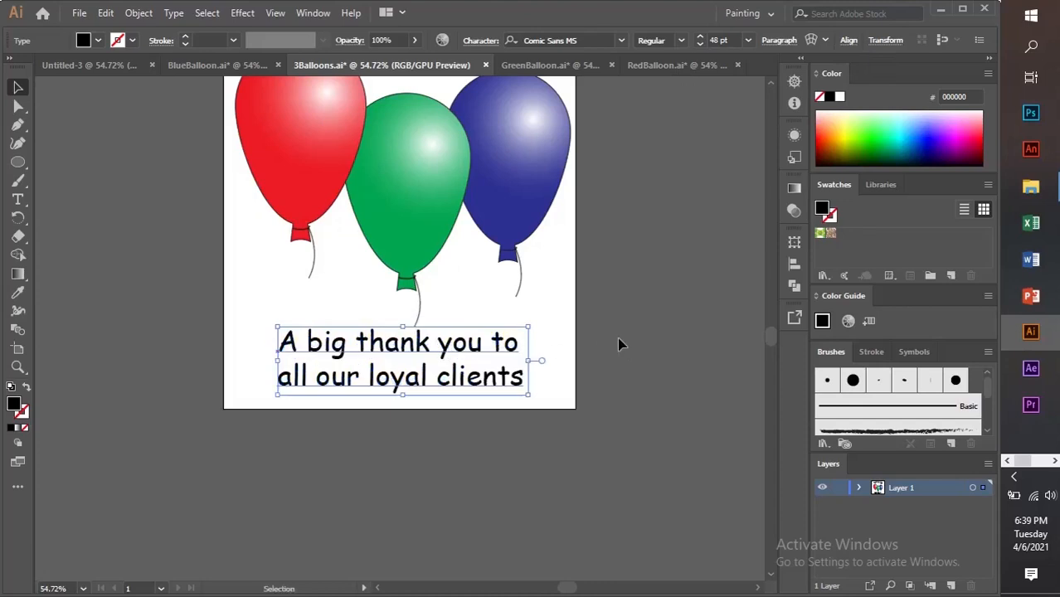
left_click(618, 338)
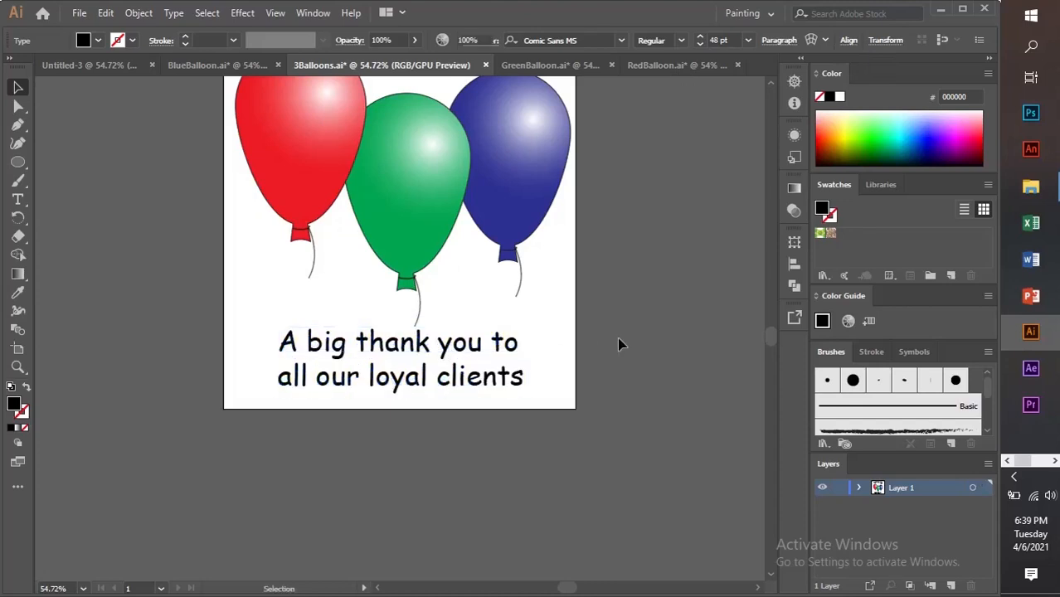
left_click(396, 355)
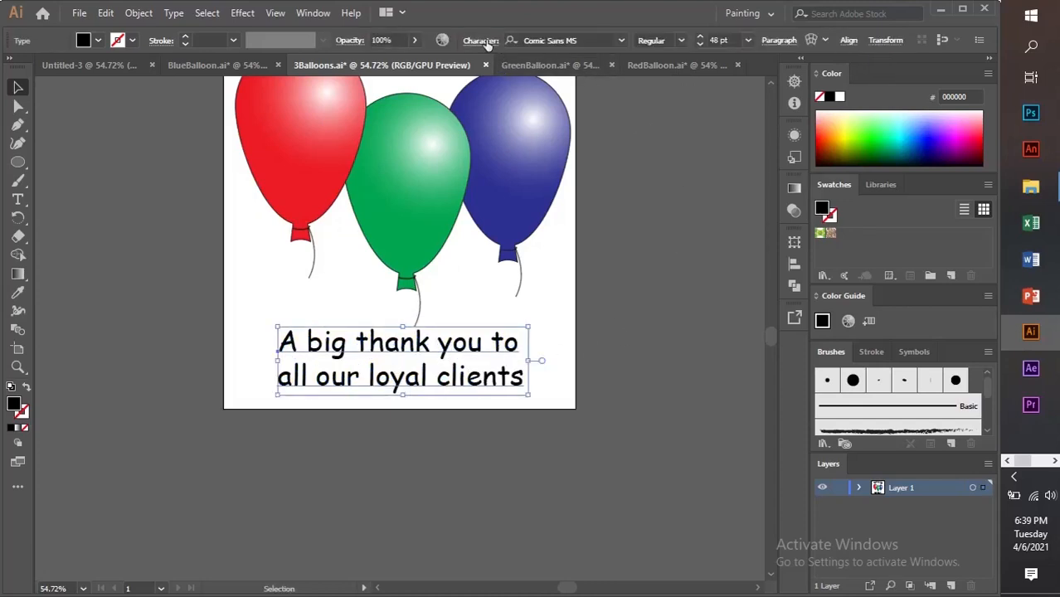
left_click(718, 226)
scroll(647, 314, "up", 4)
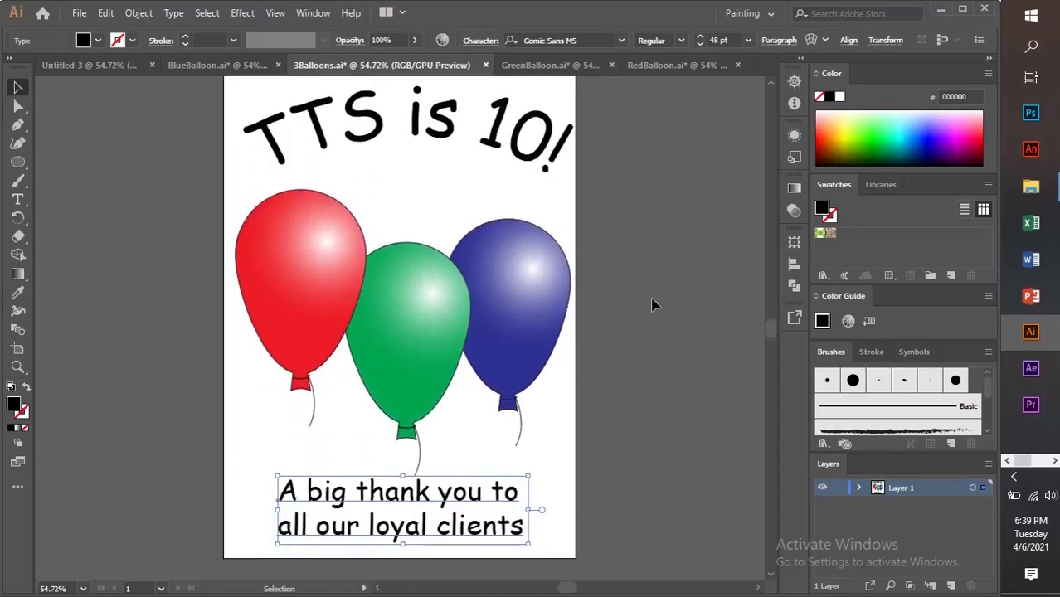
scroll(651, 306, "down", 1)
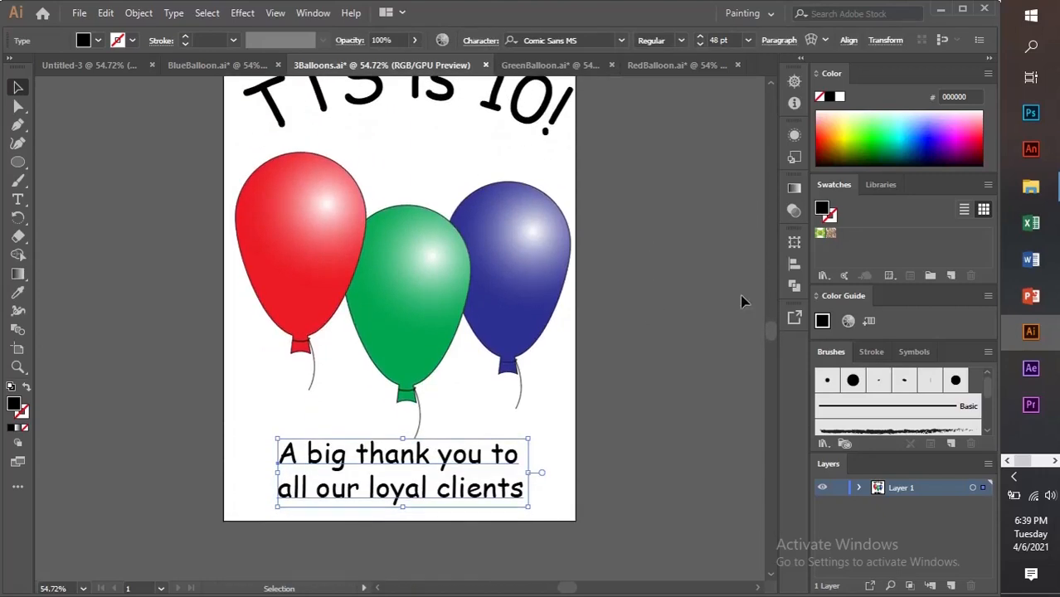
Step: Switch to the exam paper in Acrobat and highlight part (d)'s requirements for red text with black outline, saving as TTS10, and transparent bitmap export
left_click(1031, 77)
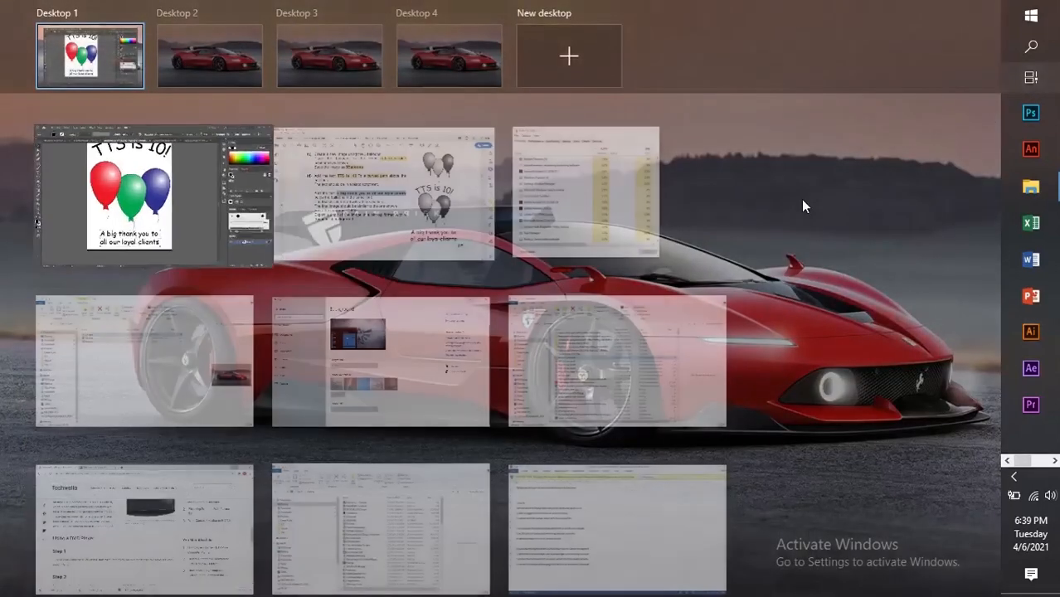
left_click(381, 210)
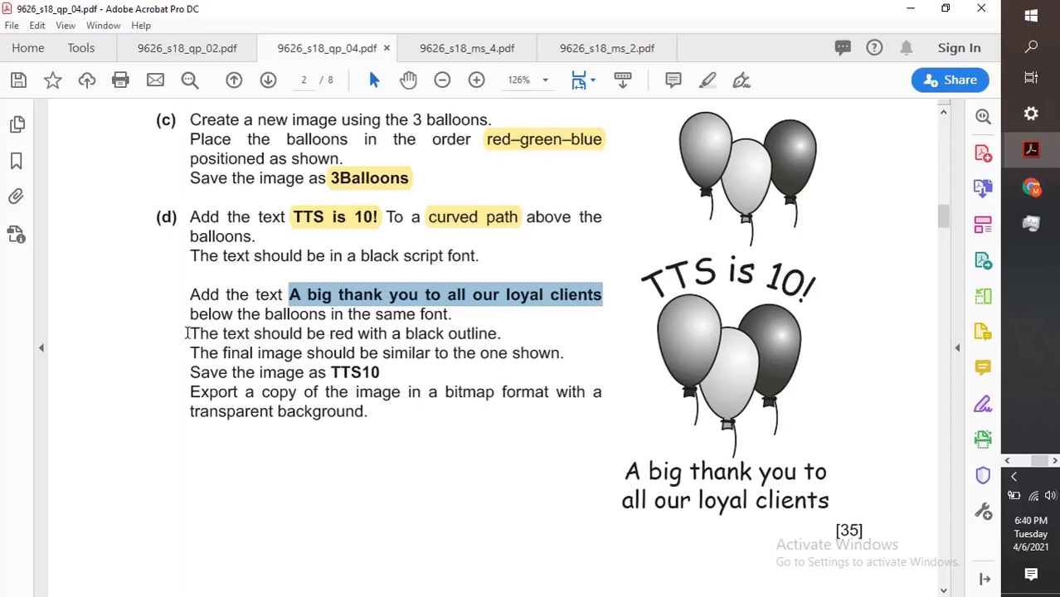
left_click_drag(189, 334, 502, 332)
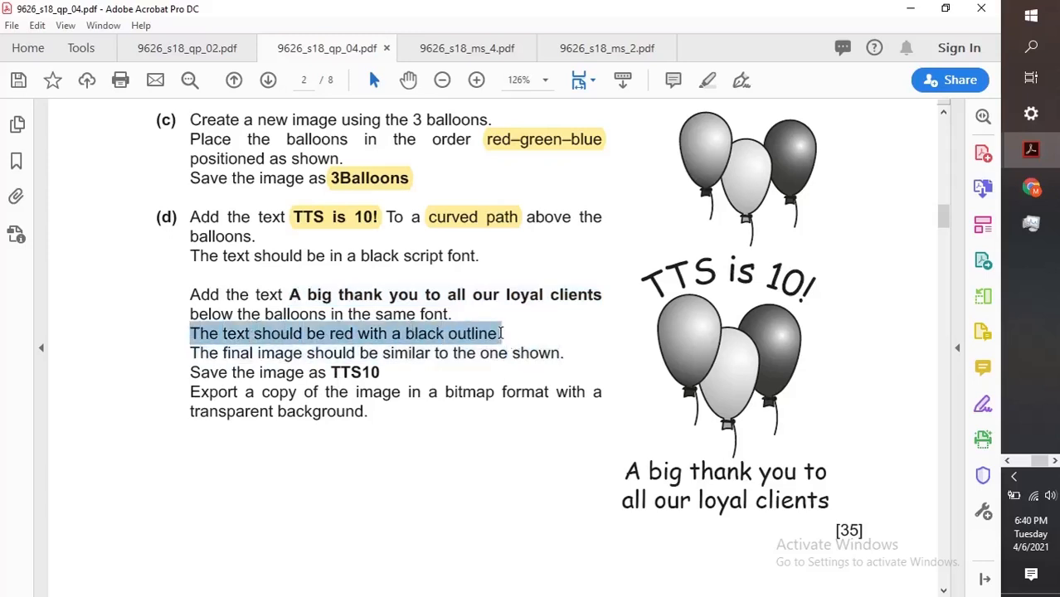
left_click(518, 302)
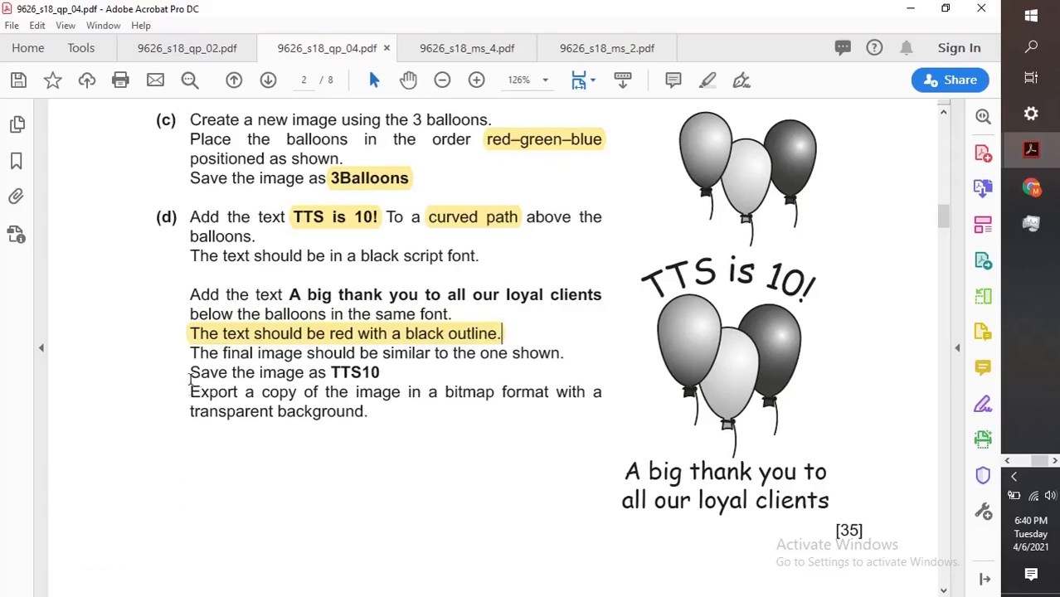
left_click_drag(190, 373, 379, 372)
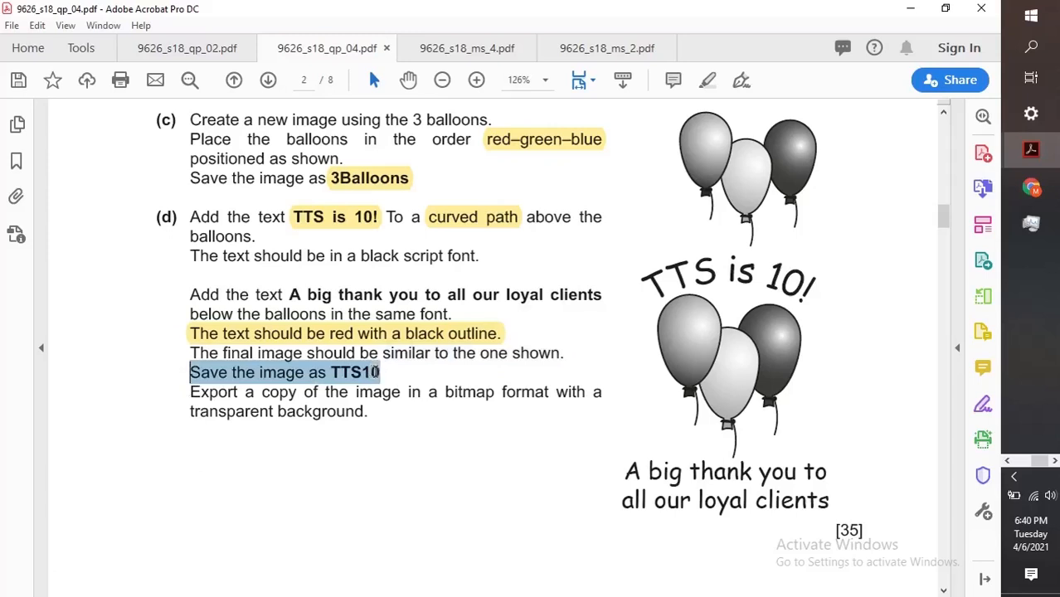
left_click(394, 345)
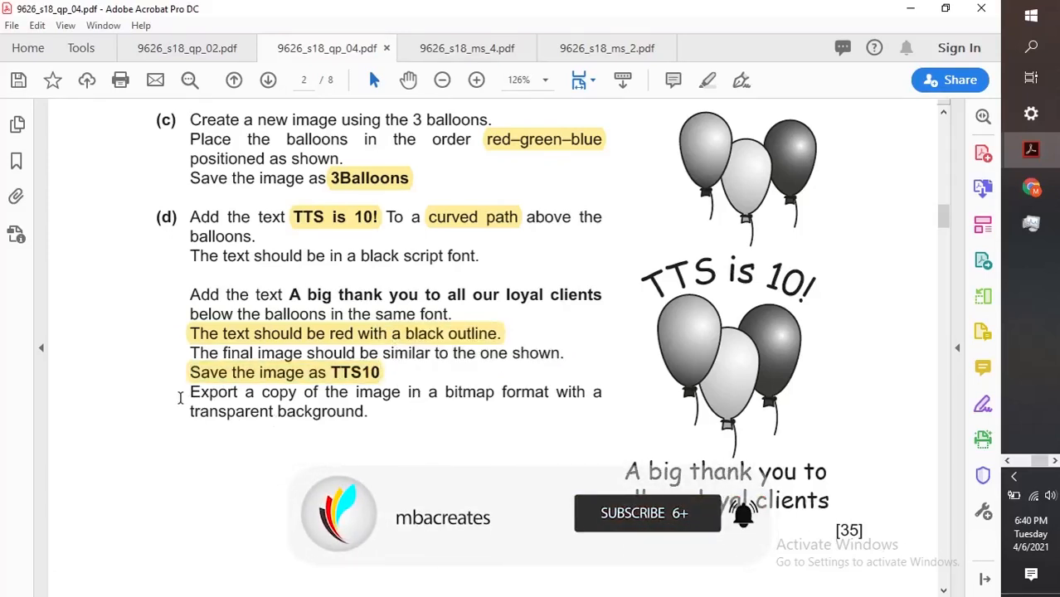
left_click_drag(190, 393, 372, 415)
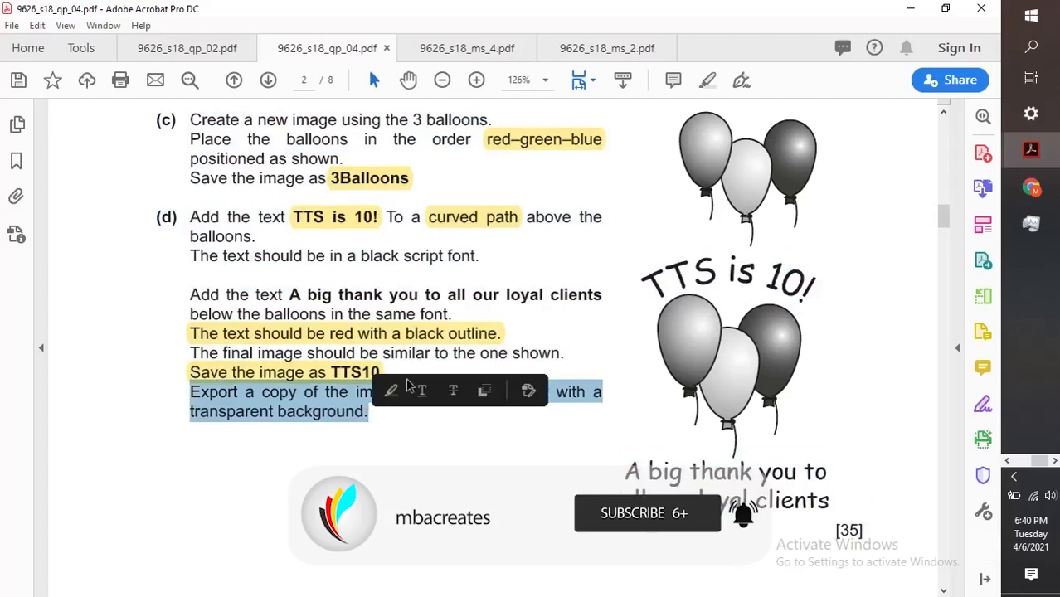
left_click(389, 391)
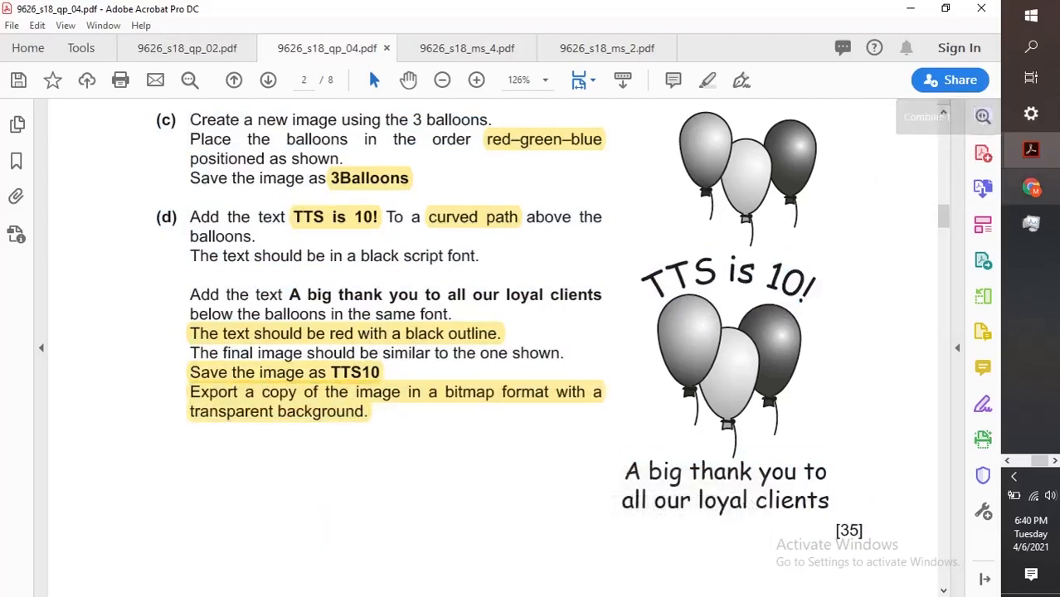
Step: Switch back to 3Balloons.ai in Illustrator and fill the thank-you text with red
key("super+Tab")
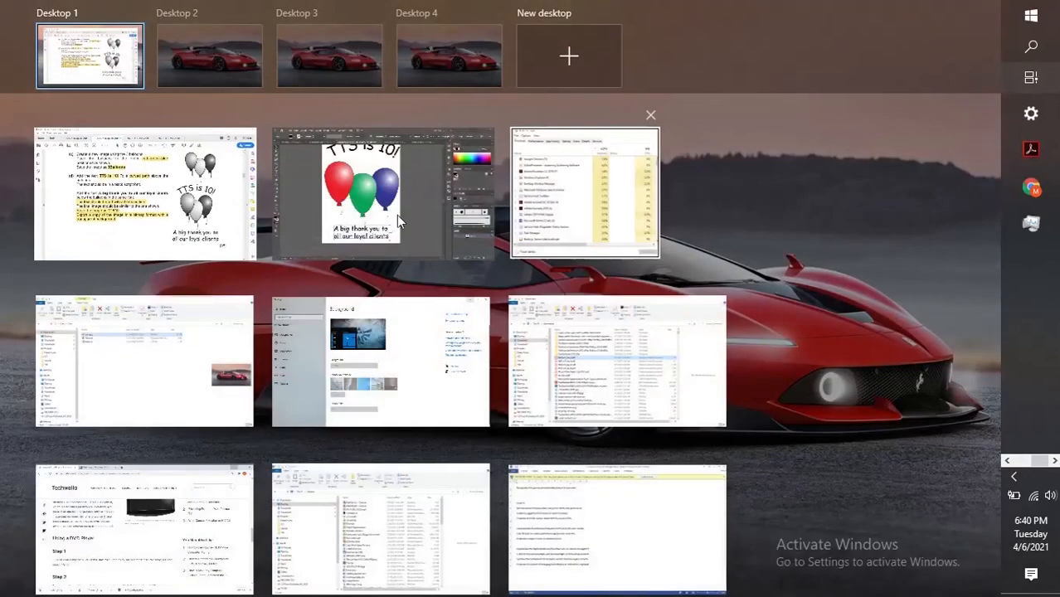
left_click(397, 215)
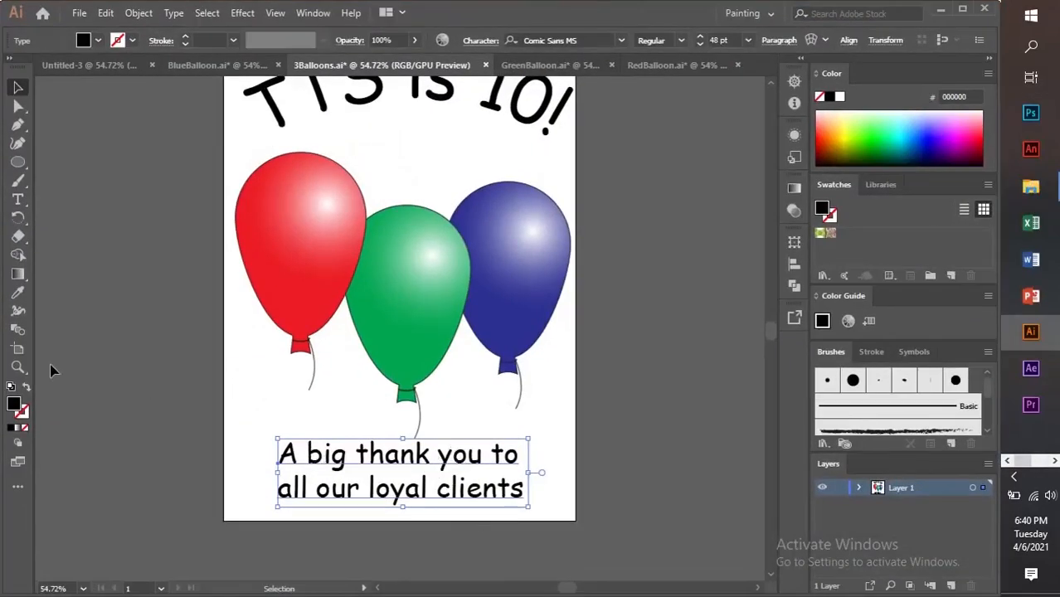
left_click(132, 40)
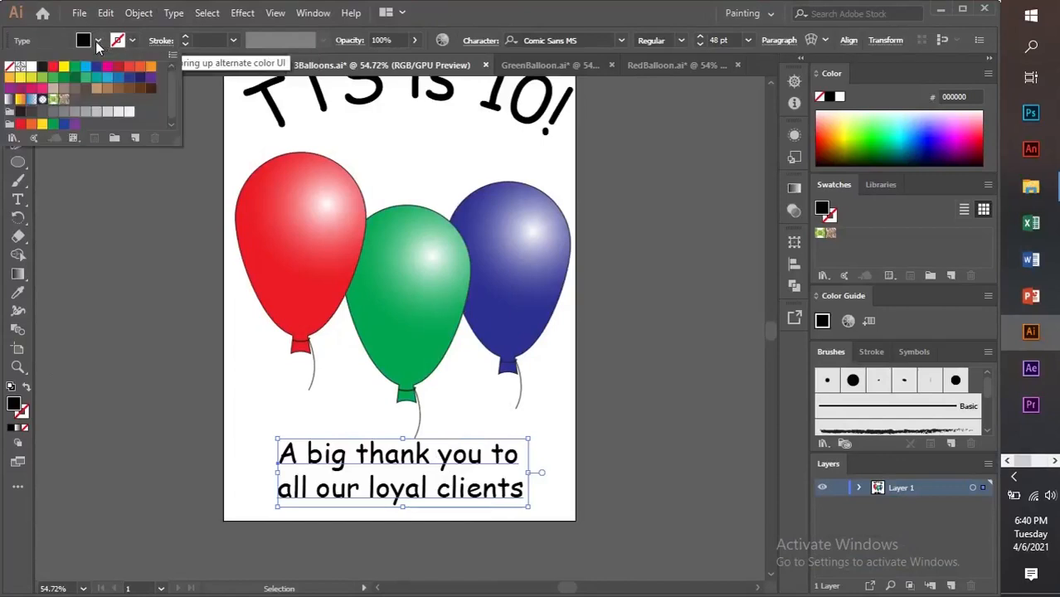
left_click(52, 67)
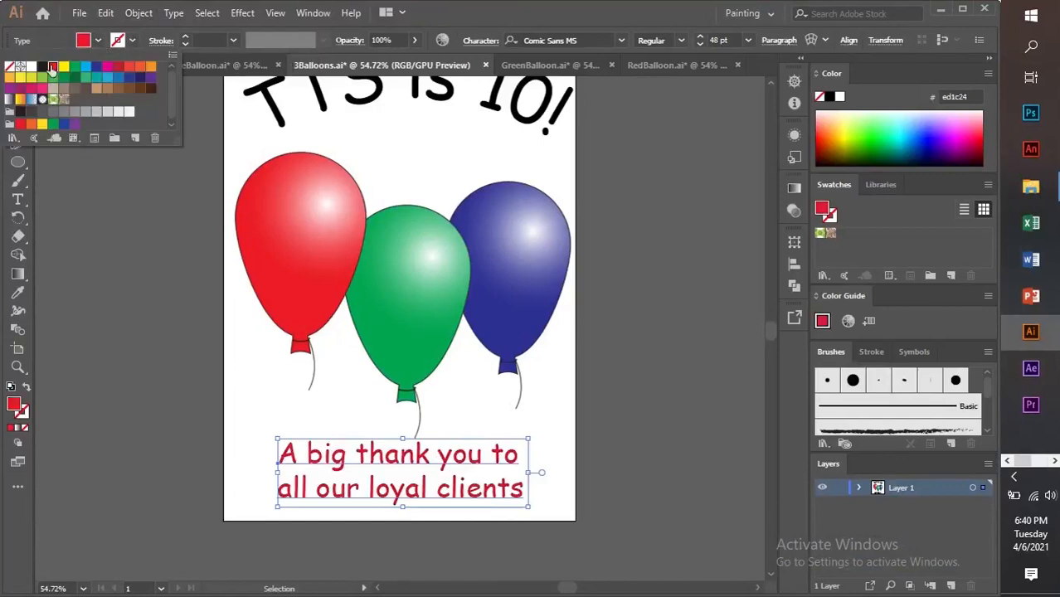
Step: Give the thank-you text a black 1 pt outline and deselect it
left_click(137, 44)
left_click(132, 41)
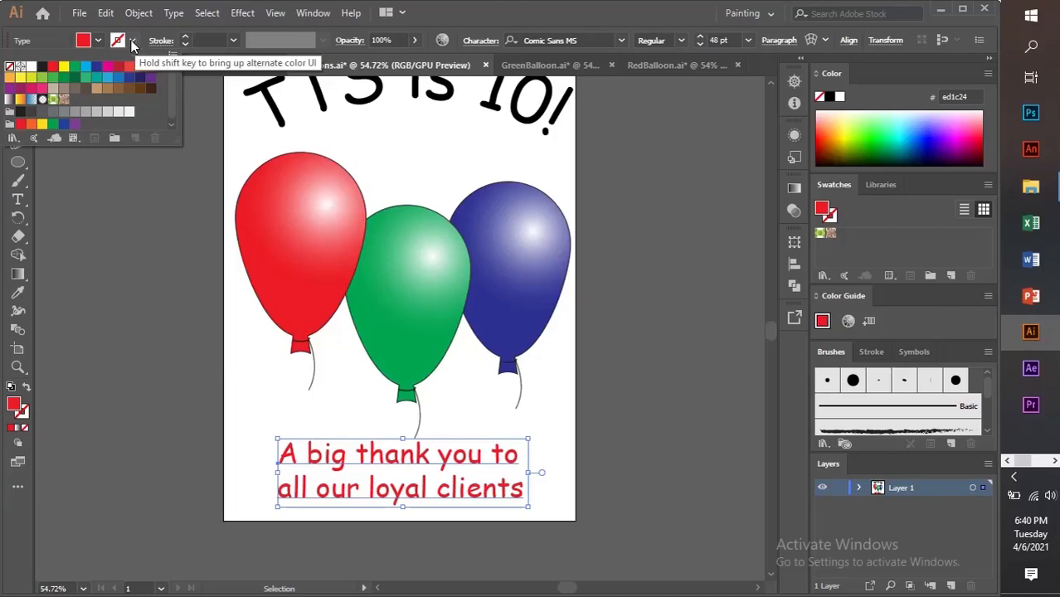
left_click(43, 72)
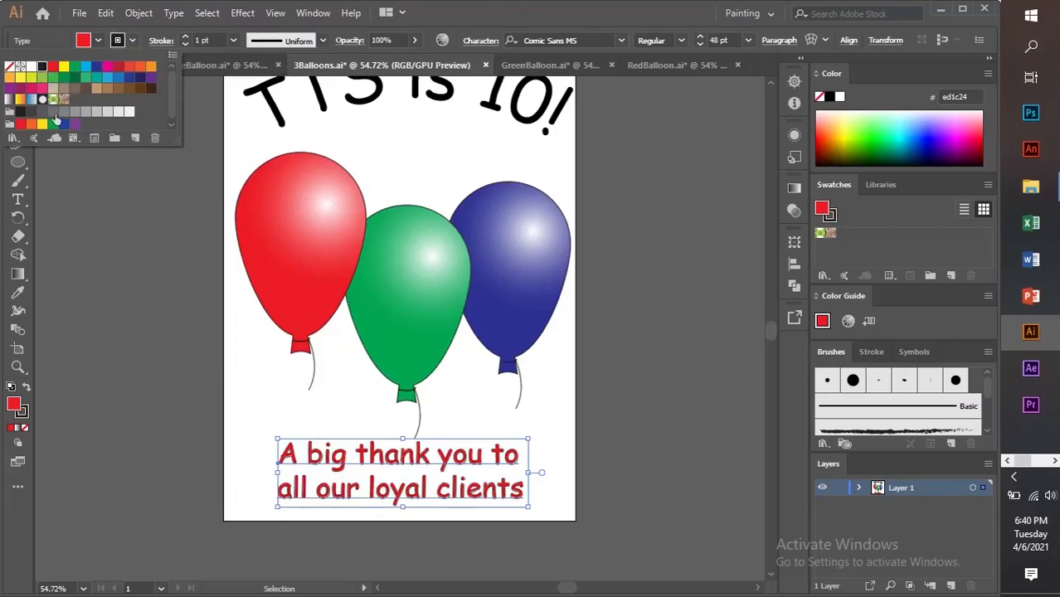
left_click(552, 428)
left_click(555, 428)
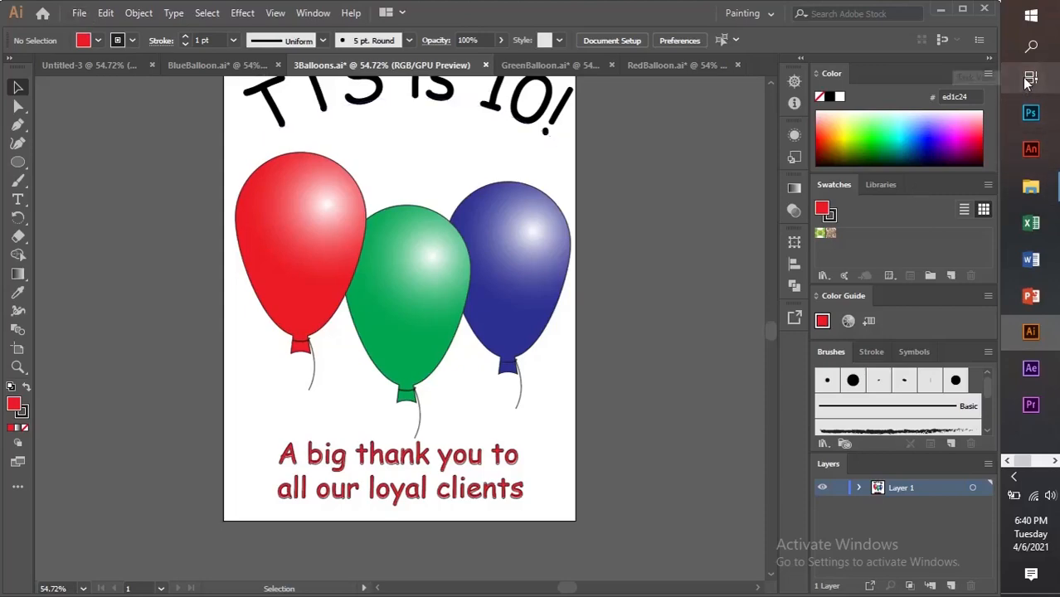
Step: Switch to the exam paper in Adobe Acrobat to check the remaining saving and export requirements of part (d)
key("super+Tab")
left_click(373, 199)
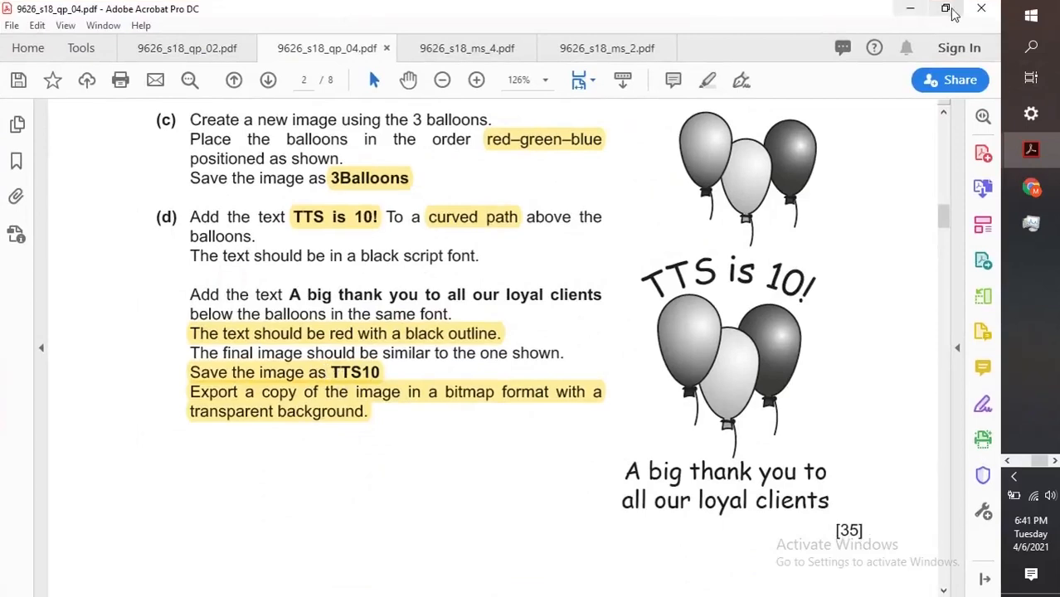
Step: Switch back to 3Balloons.ai in Illustrator and save it as TTS10 in Adobe Illustrator format in the TTS folder
left_click(1030, 83)
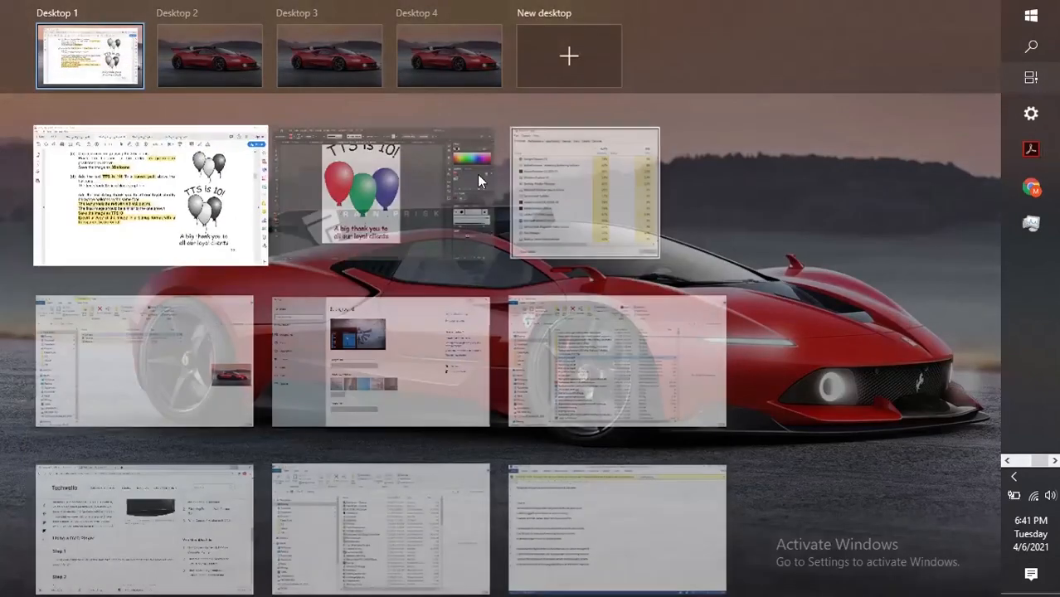
left_click(392, 189)
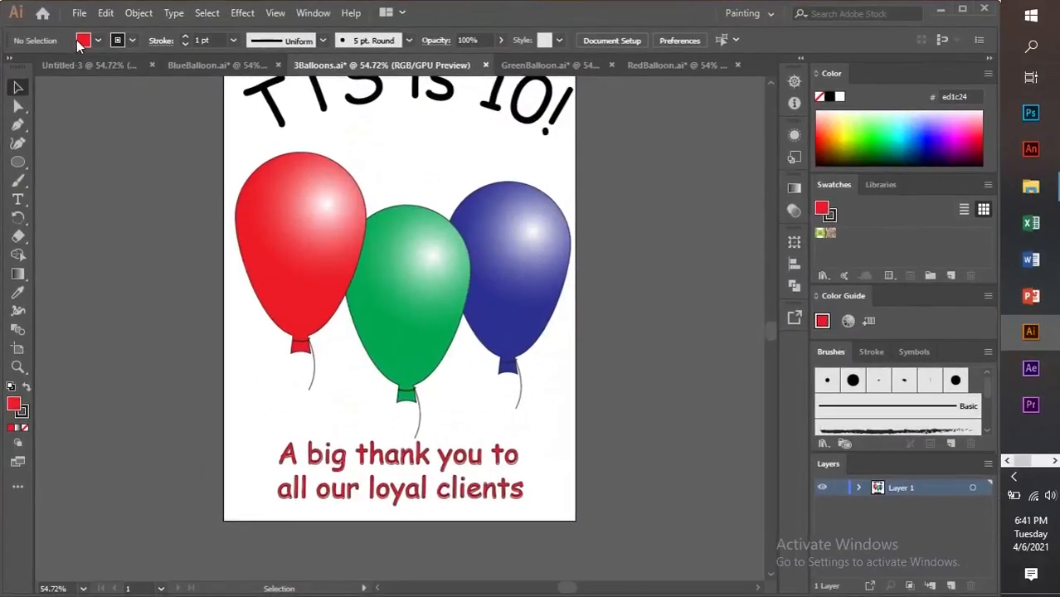
left_click(79, 14)
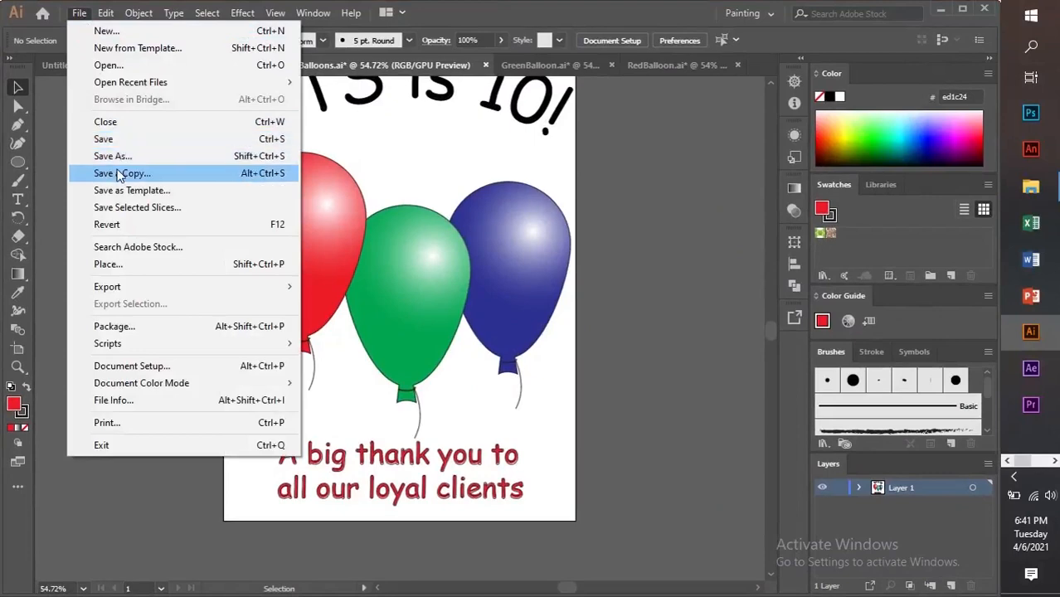
left_click(118, 157)
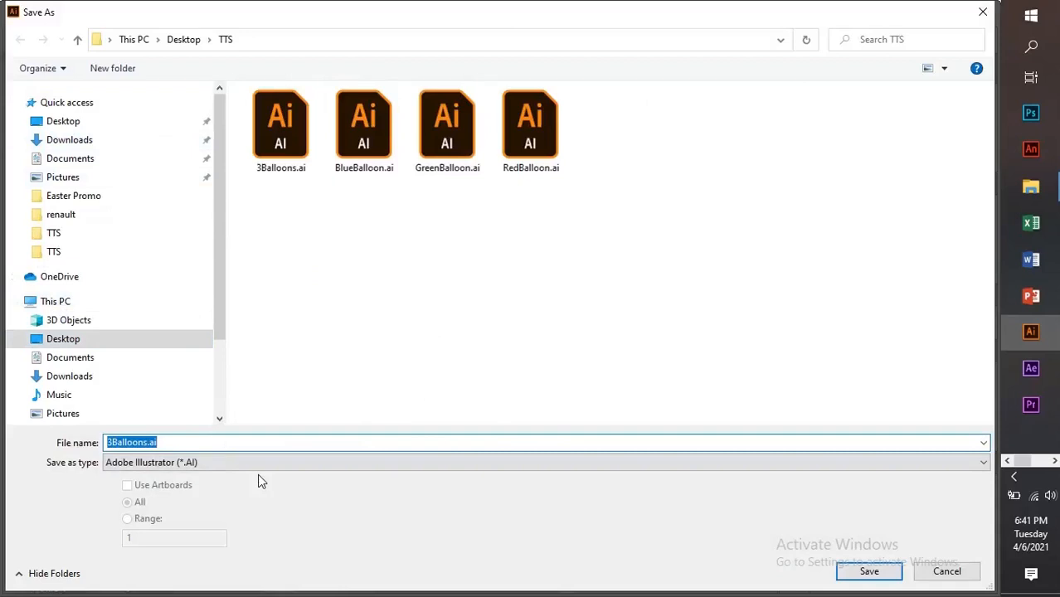
type("TT")
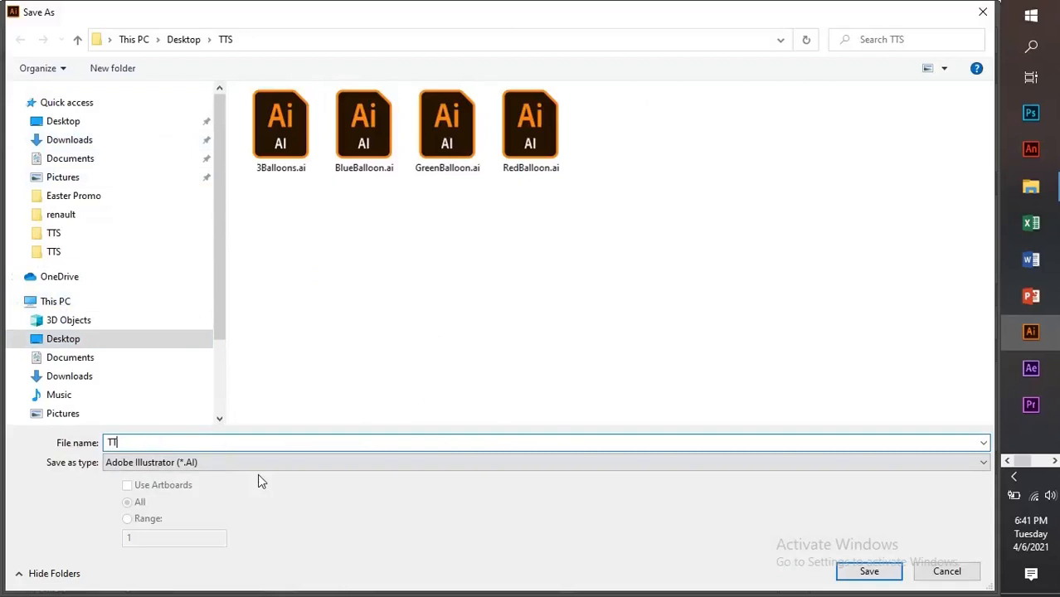
type("S10")
left_click(879, 571)
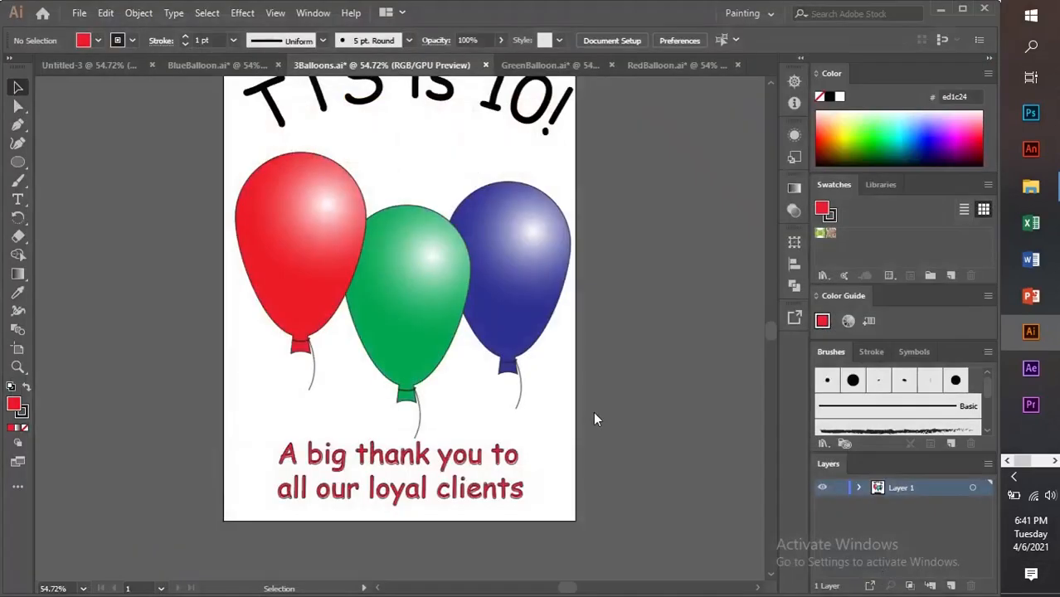
left_click(577, 508)
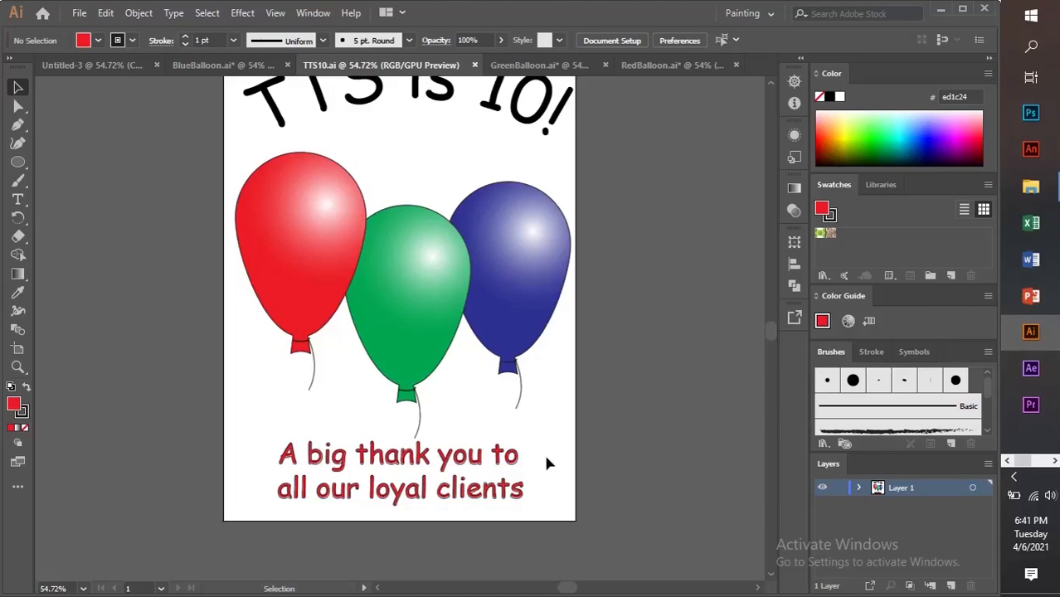
Step: Export the artwork as TTS10.png in the TTS folder at High (300 ppi) resolution with a transparent background
scroll(585, 392, "up", 3)
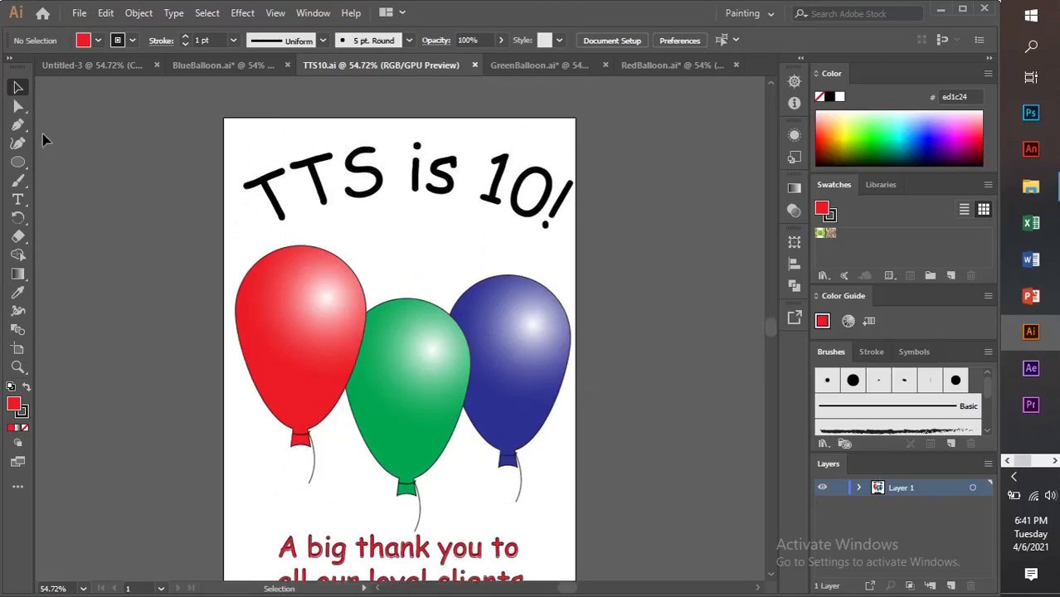
left_click(78, 14)
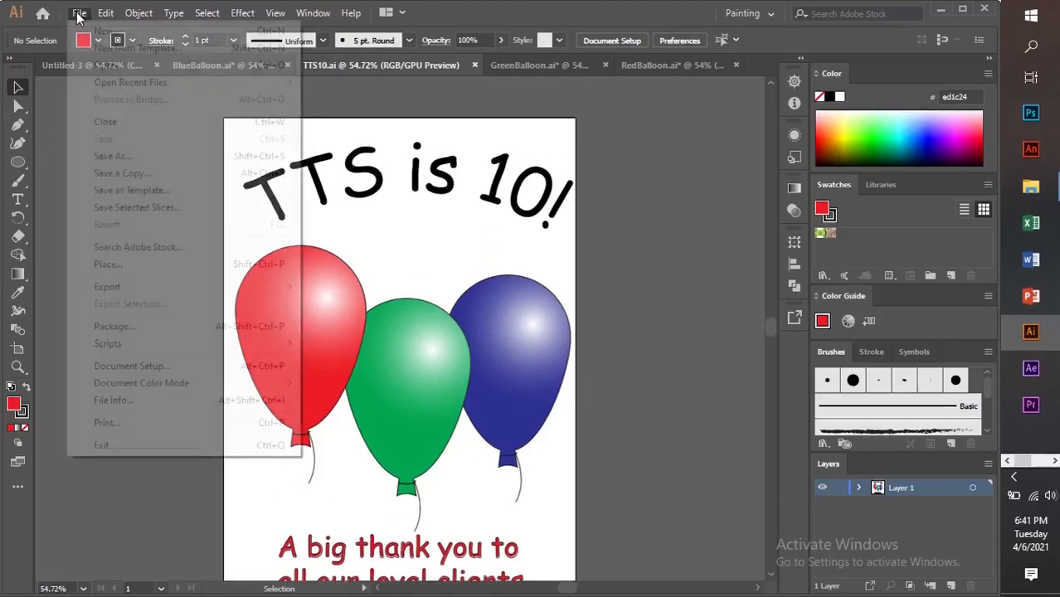
mouse_move(148, 287)
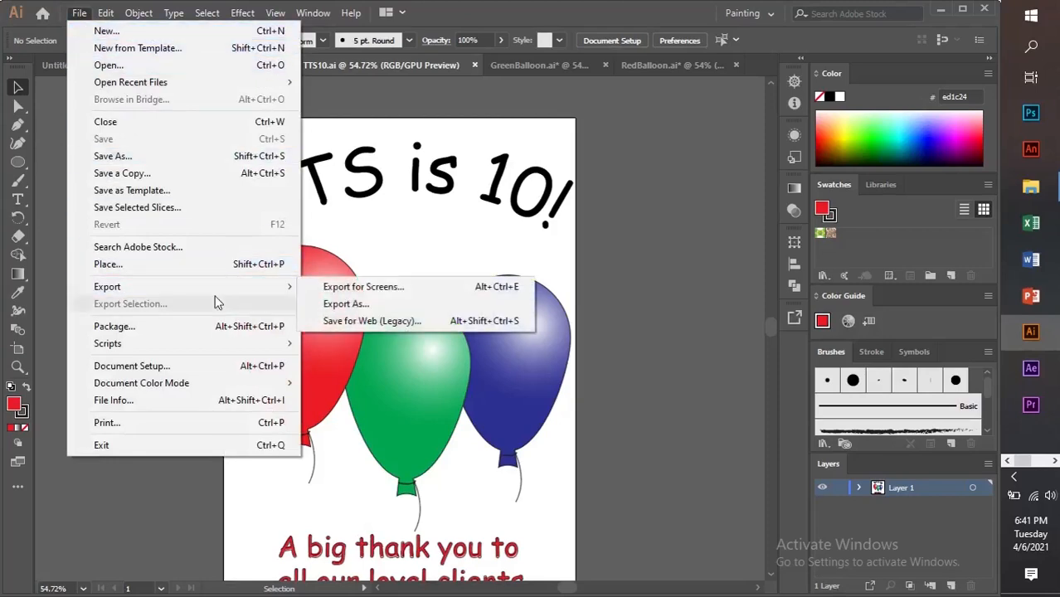
left_click(356, 307)
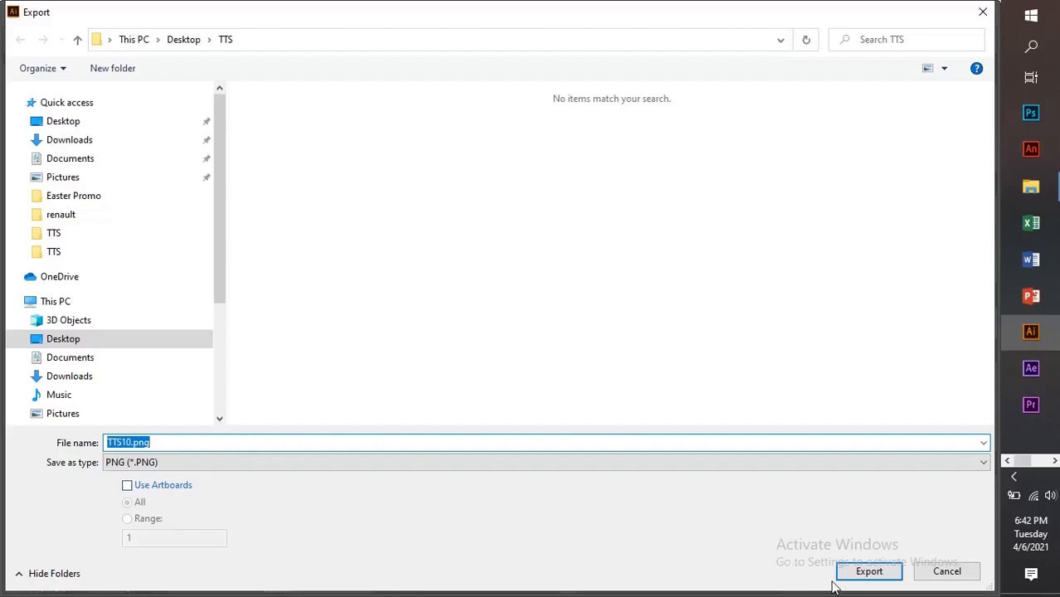
left_click(854, 572)
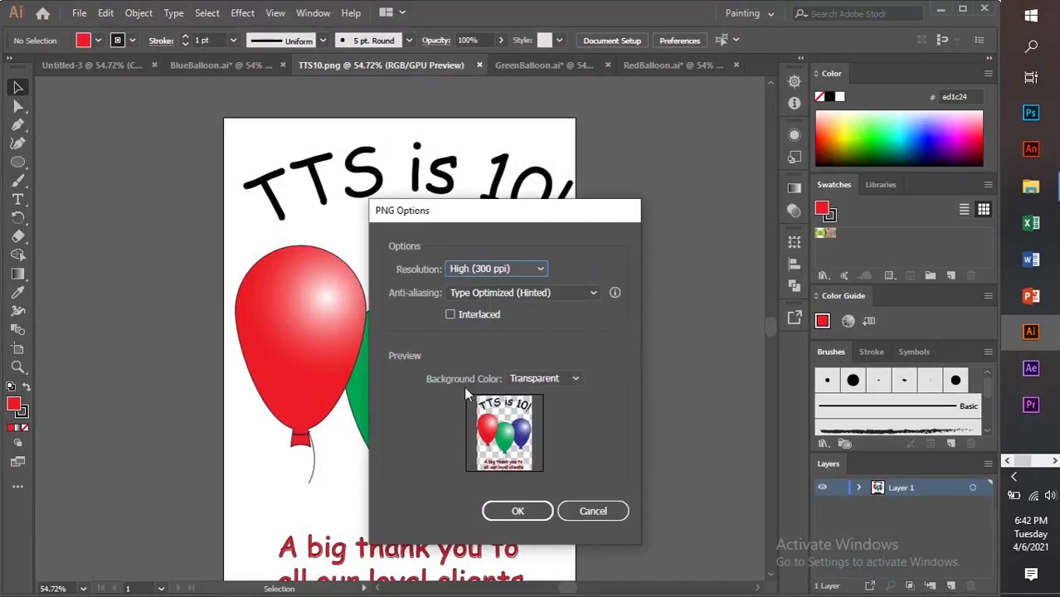
left_click(532, 383)
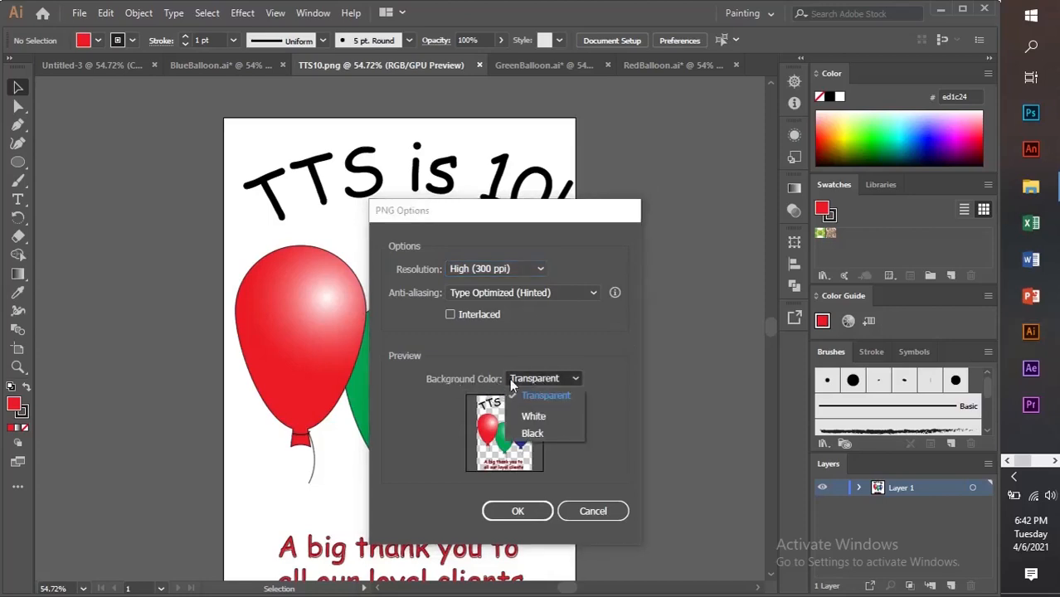
left_click(537, 405)
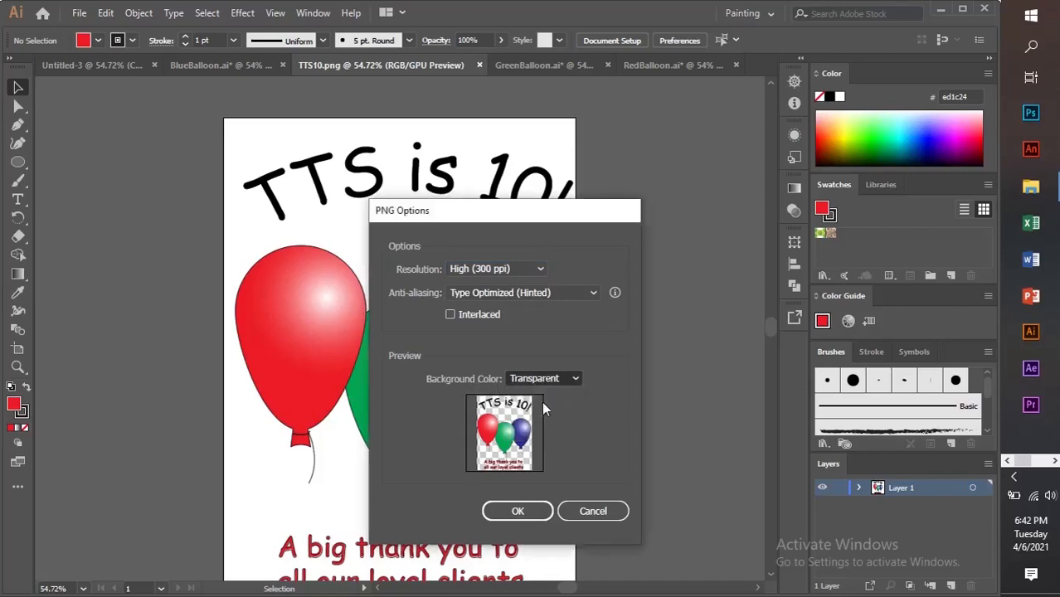
left_click(521, 512)
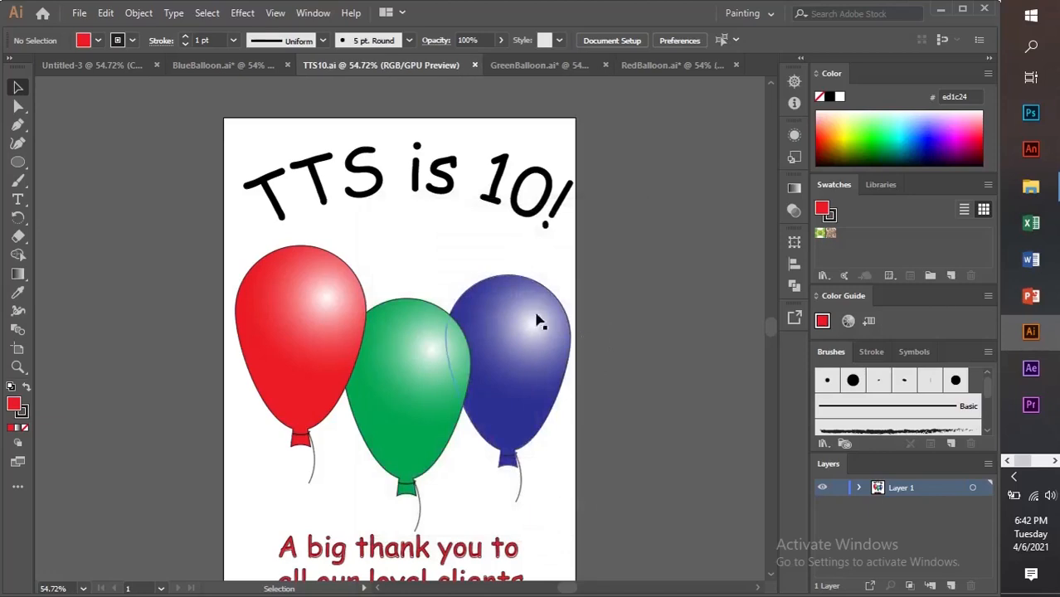
Step: Switch to Desktop 2, open the TTS folder in File Explorer and check the saved files, previewing TTS10.png
scroll(548, 318, "down", 2)
scroll(554, 323, "down", 2)
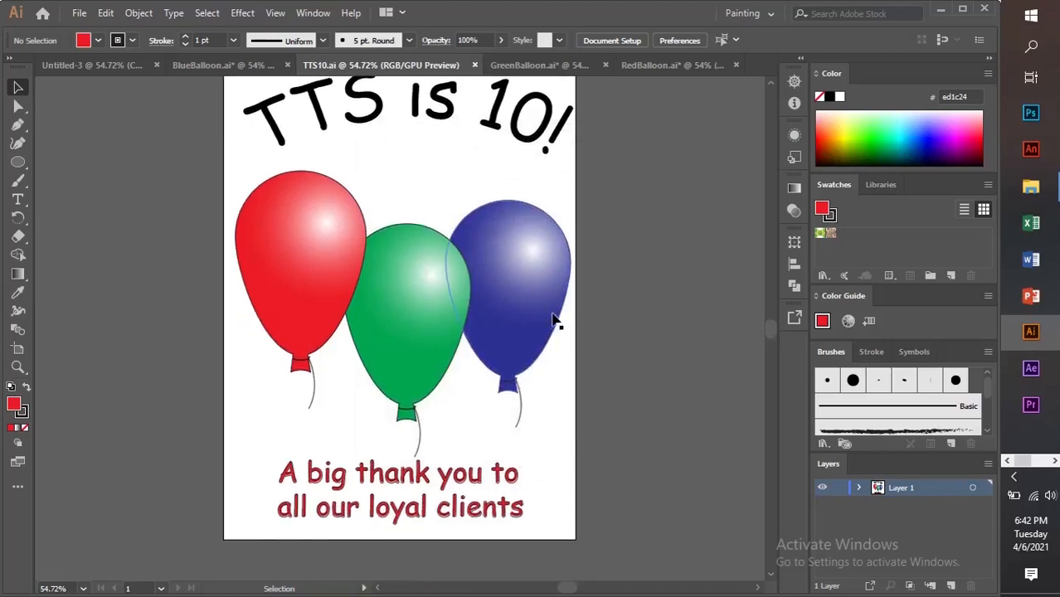
scroll(554, 326, "up", 2)
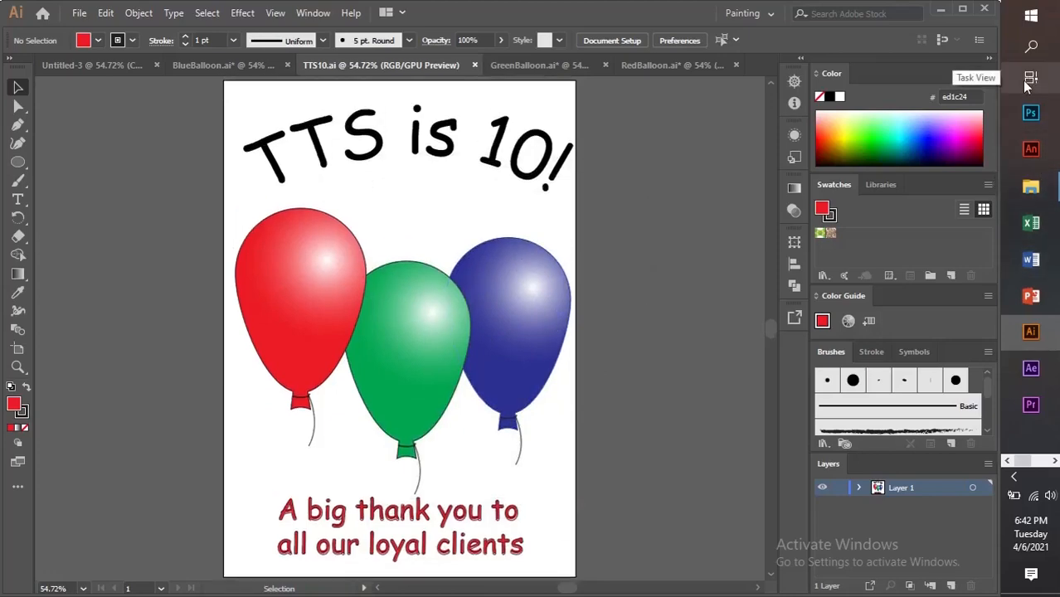
key("super+Tab")
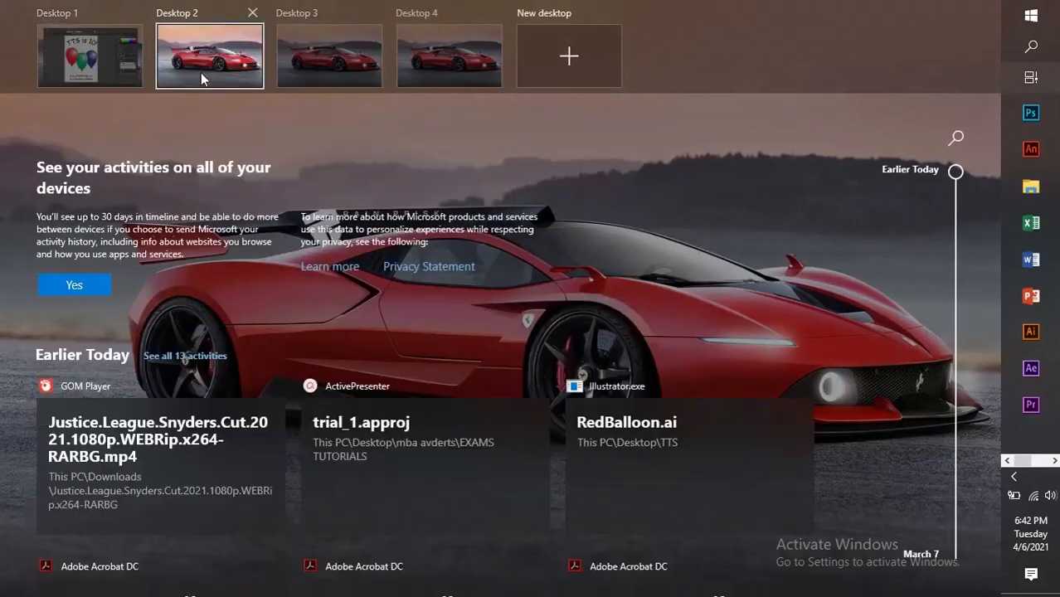
left_click(201, 72)
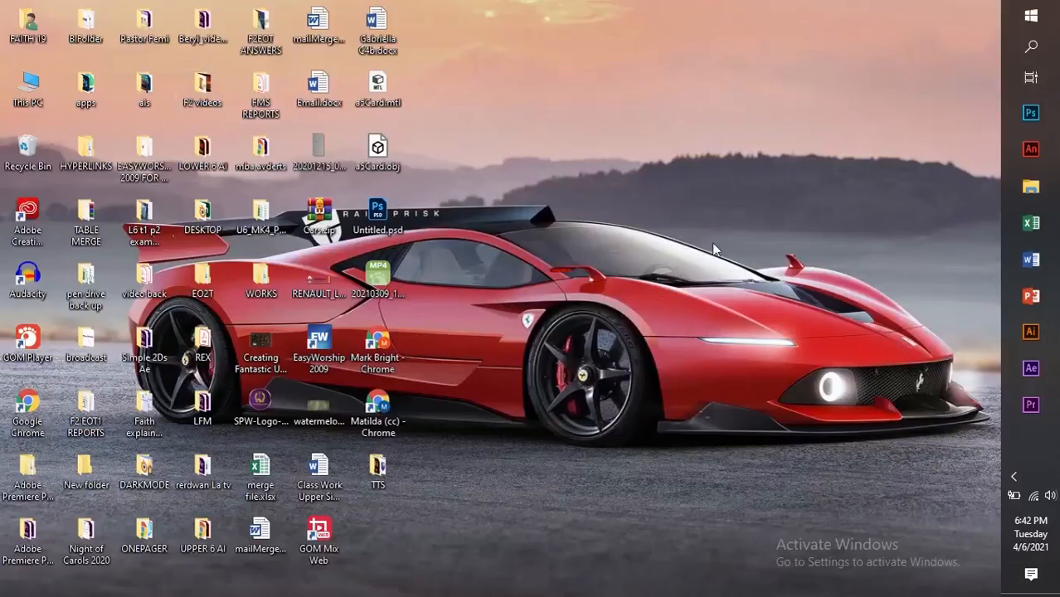
double_click(374, 473)
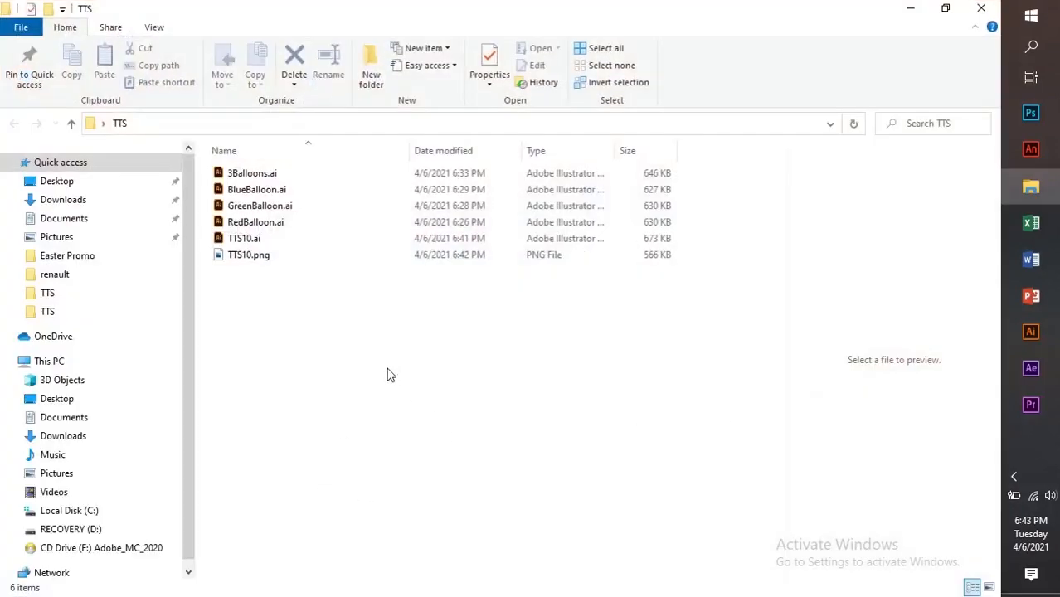
left_click(287, 175)
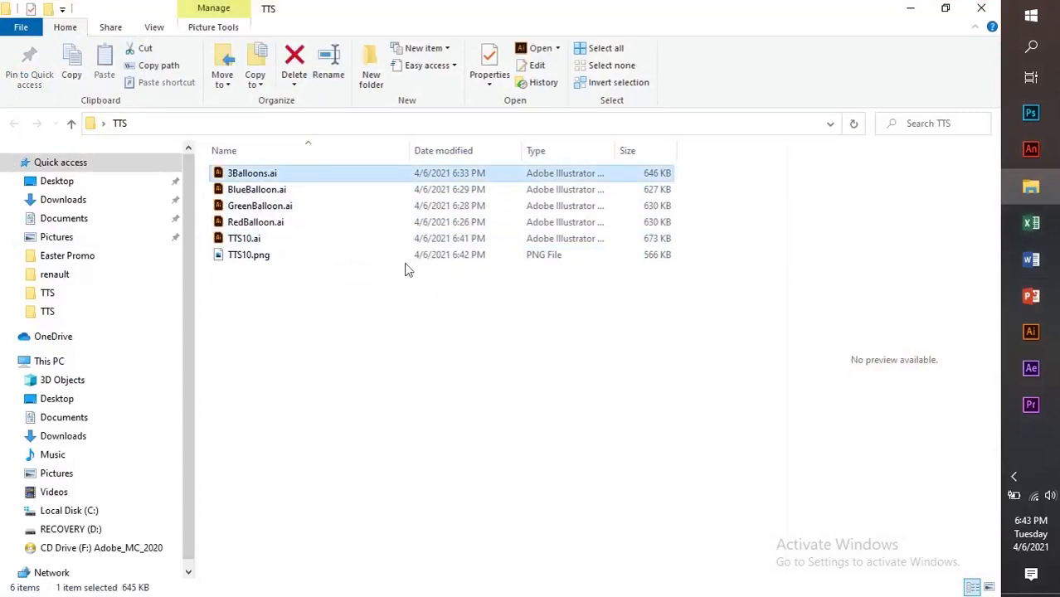
left_click(250, 263)
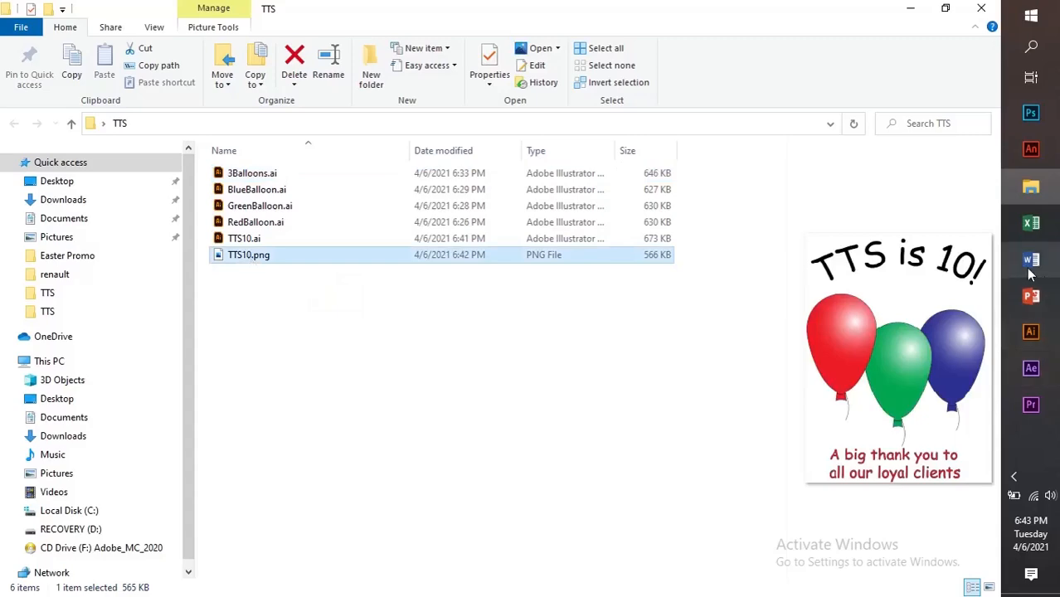
Step: Switch to the exam paper in Adobe Acrobat on Desktop 1 and read question 2's balloon burst and animation requirements
left_click(1033, 80)
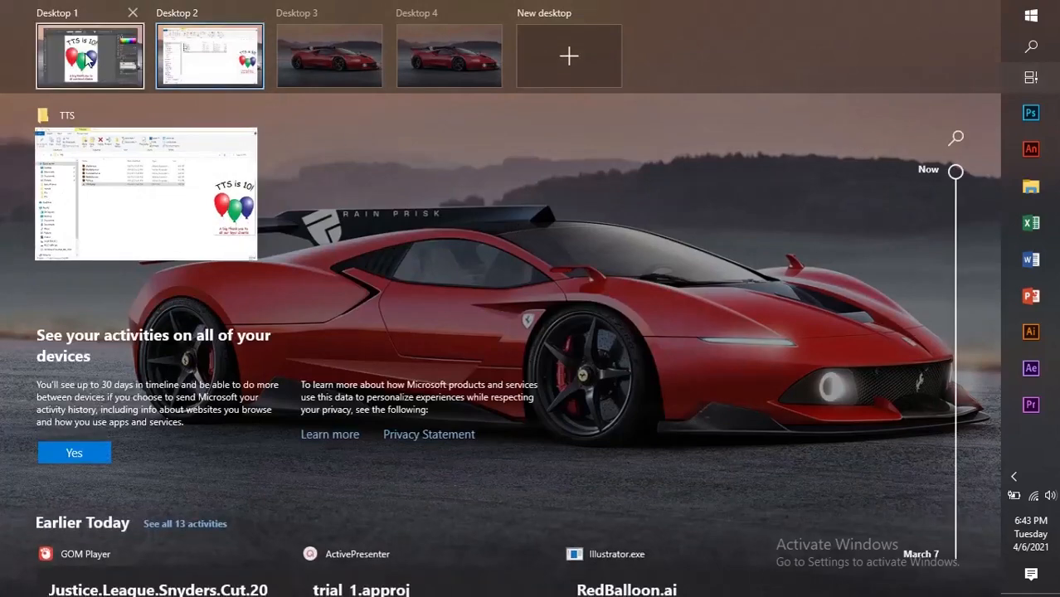
mouse_move(87, 61)
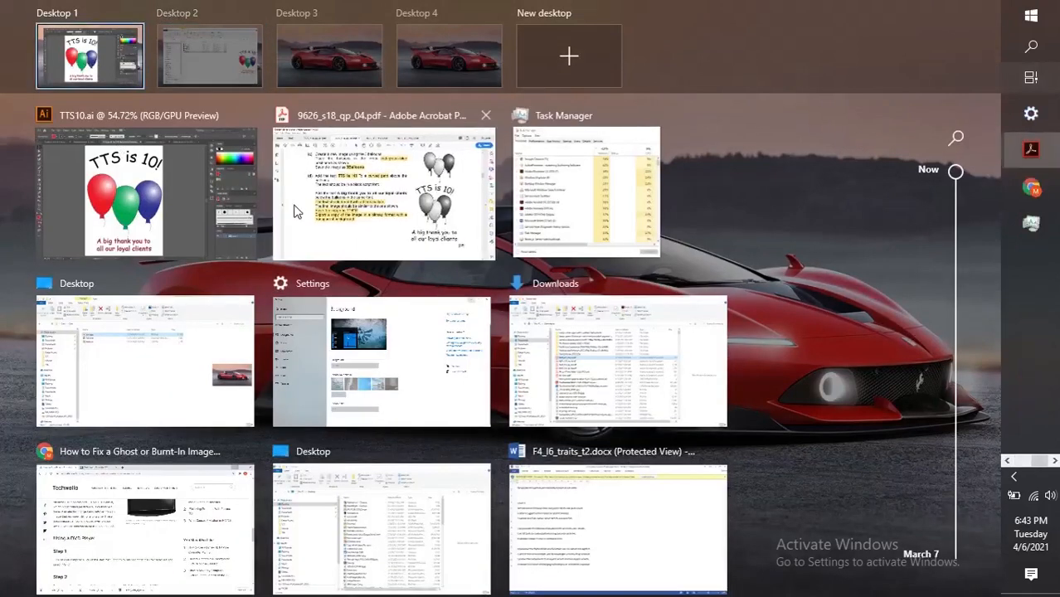
left_click(295, 211)
scroll(644, 327, "down", 8)
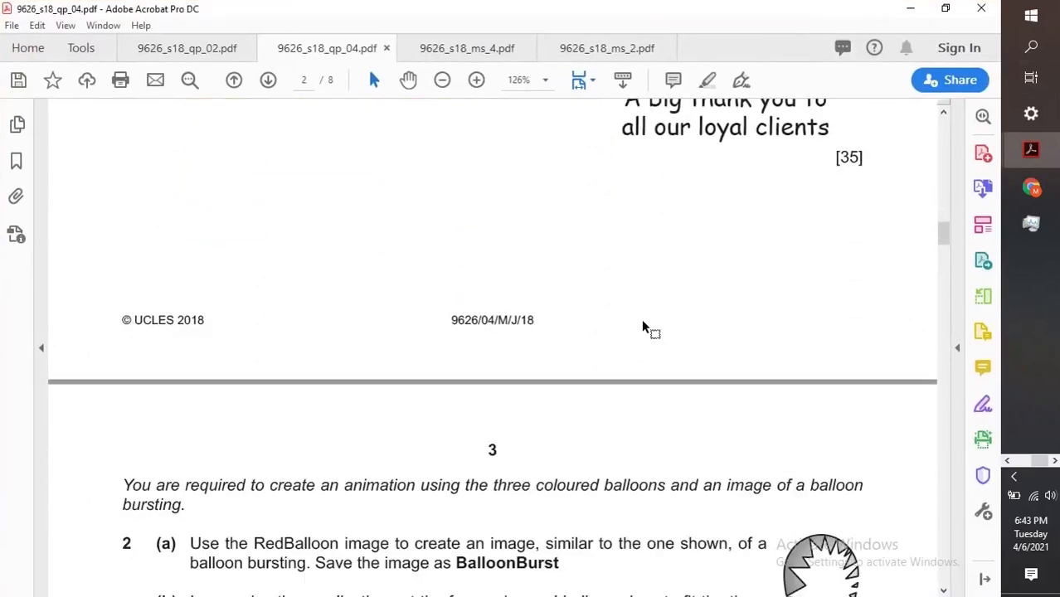
scroll(644, 327, "down", 8)
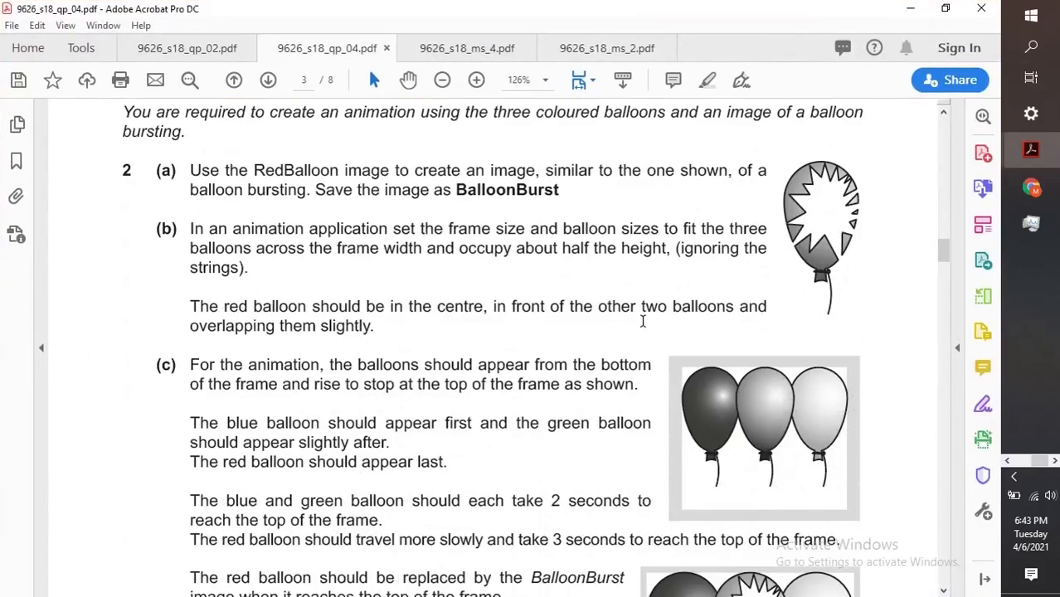
scroll(643, 322, "up", 18)
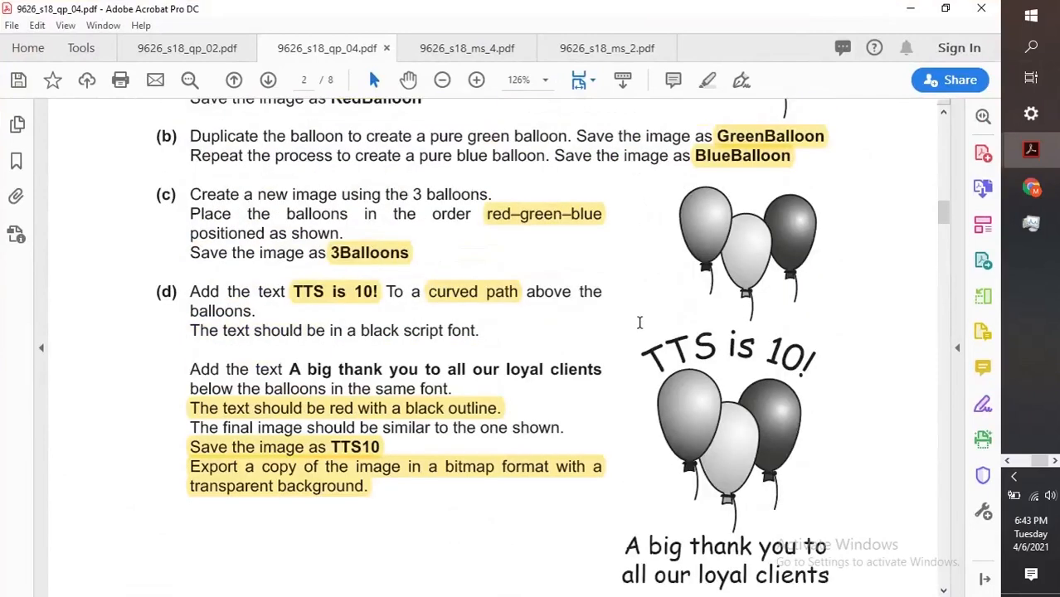
scroll(639, 323, "up", 5)
scroll(638, 324, "down", 10)
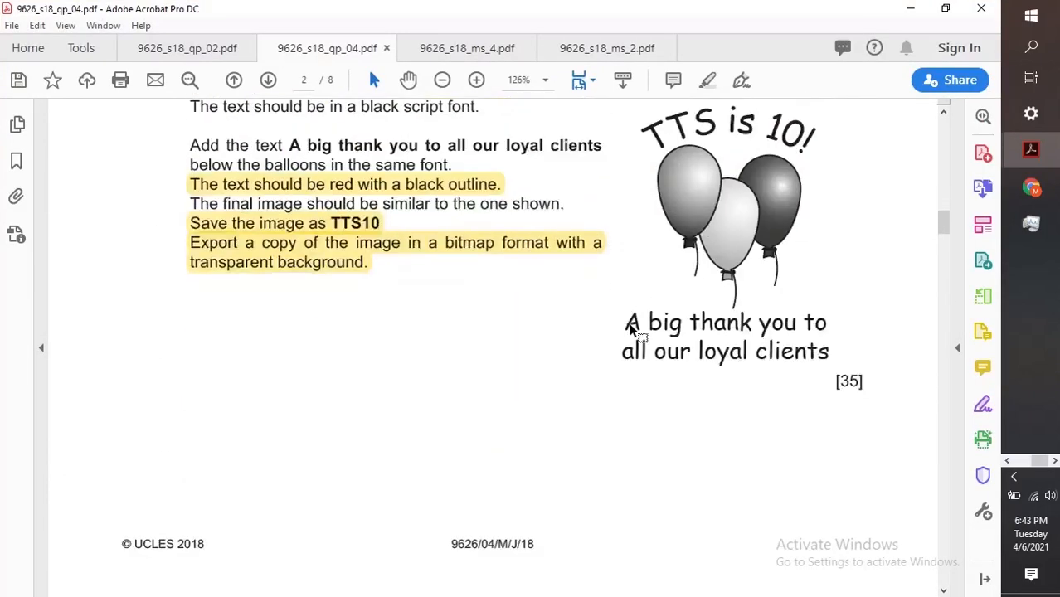
scroll(599, 407, "down", 8)
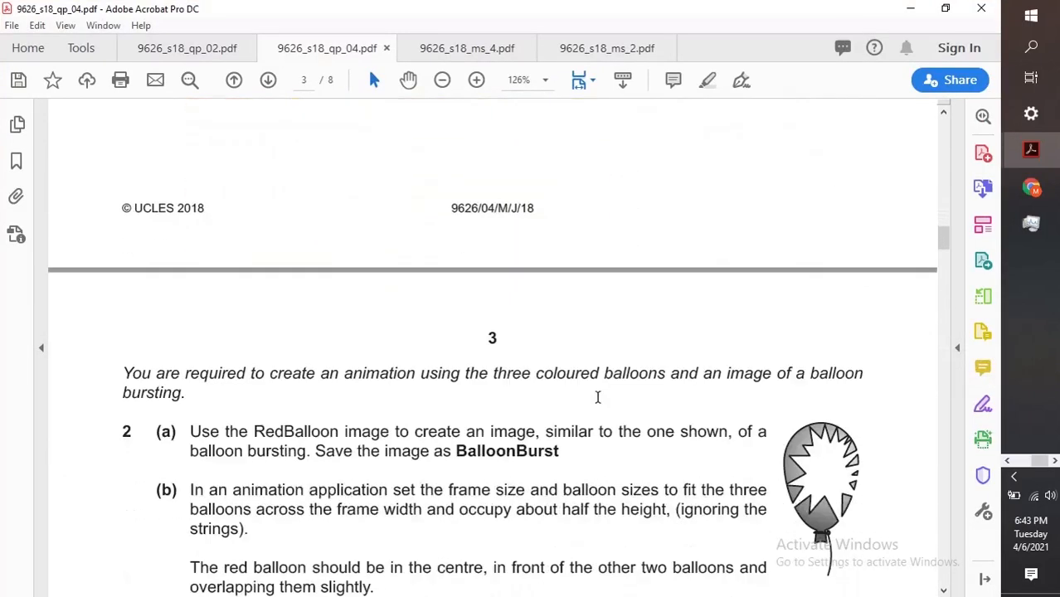
scroll(598, 397, "down", 4)
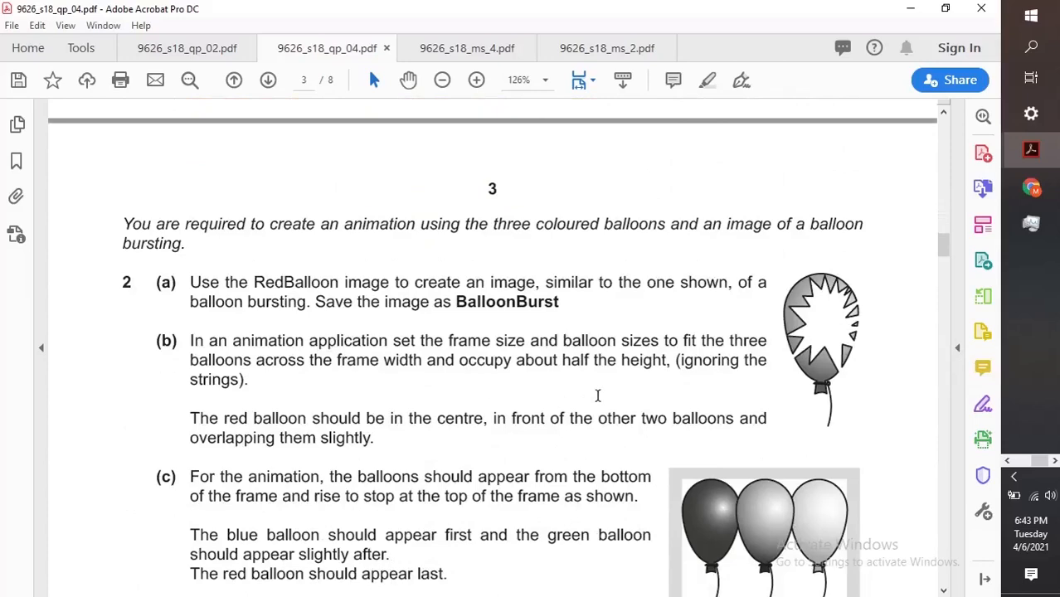
scroll(597, 395, "down", 3)
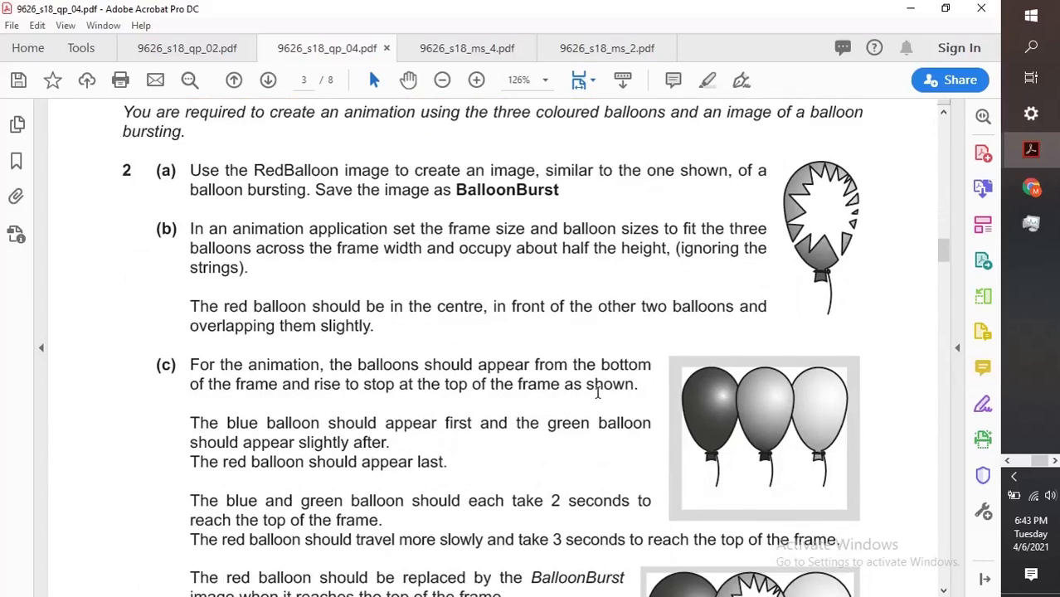
scroll(598, 394, "down", 4)
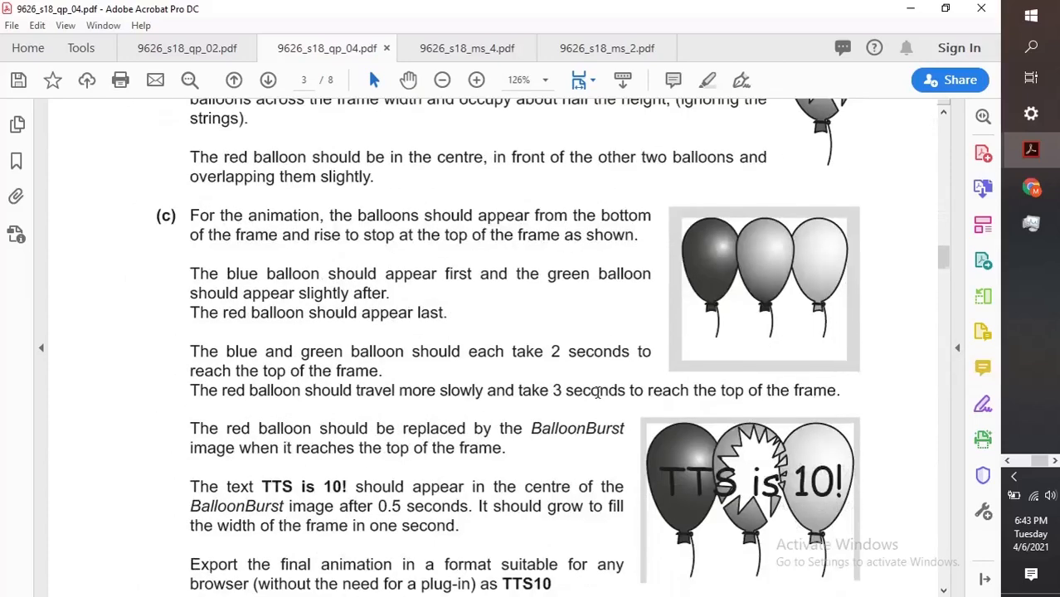
Step: Review question 1's requirements in the exam paper and switch back to the TTS10 artwork in Illustrator
scroll(597, 393, "up", 5)
scroll(597, 392, "up", 5)
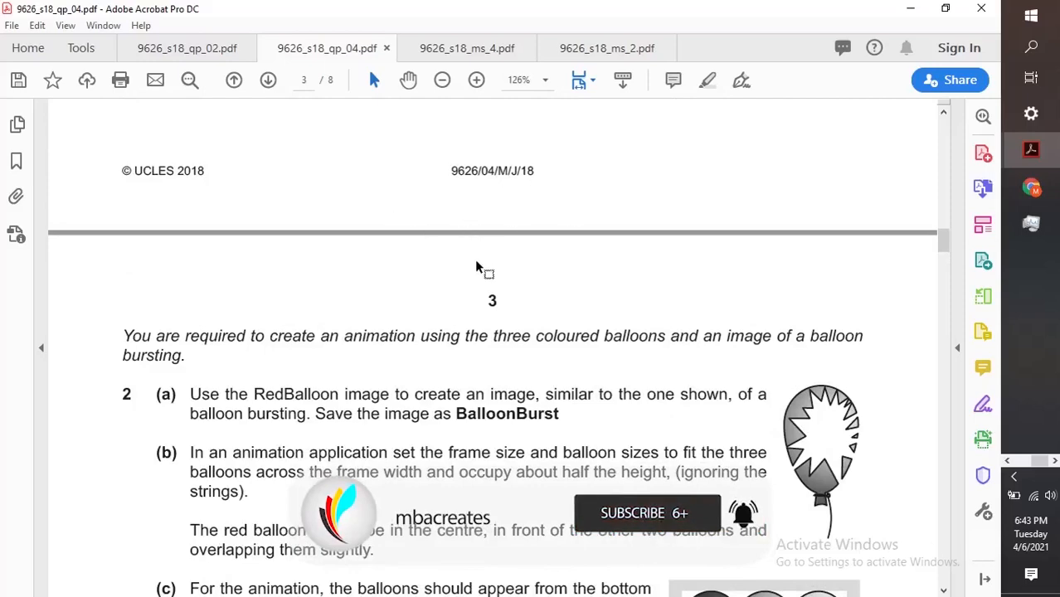
scroll(559, 270, "up", 20)
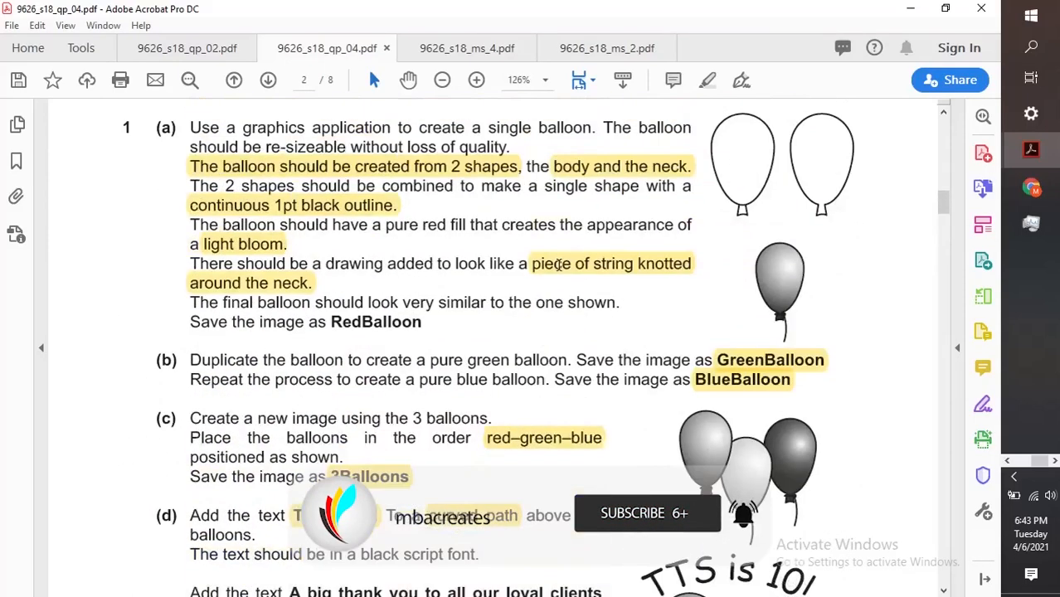
scroll(559, 264, "up", 3)
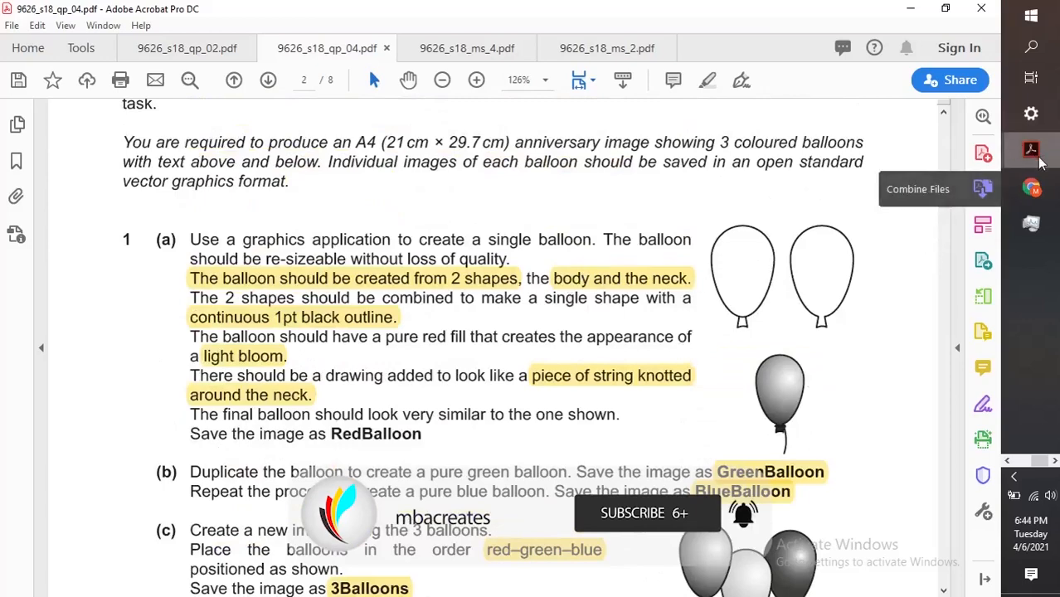
key("super+Tab")
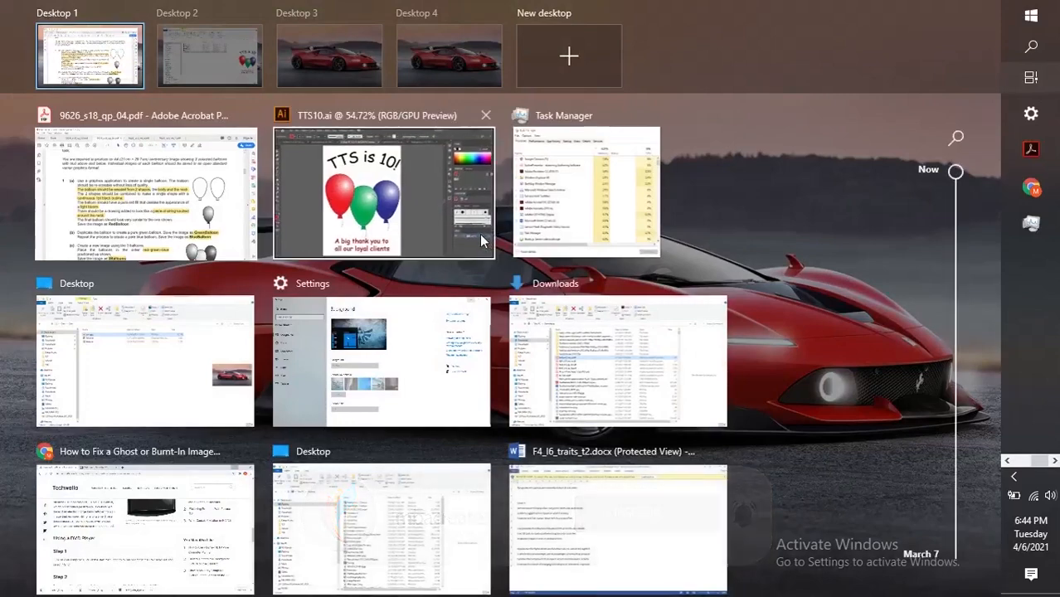
left_click(409, 216)
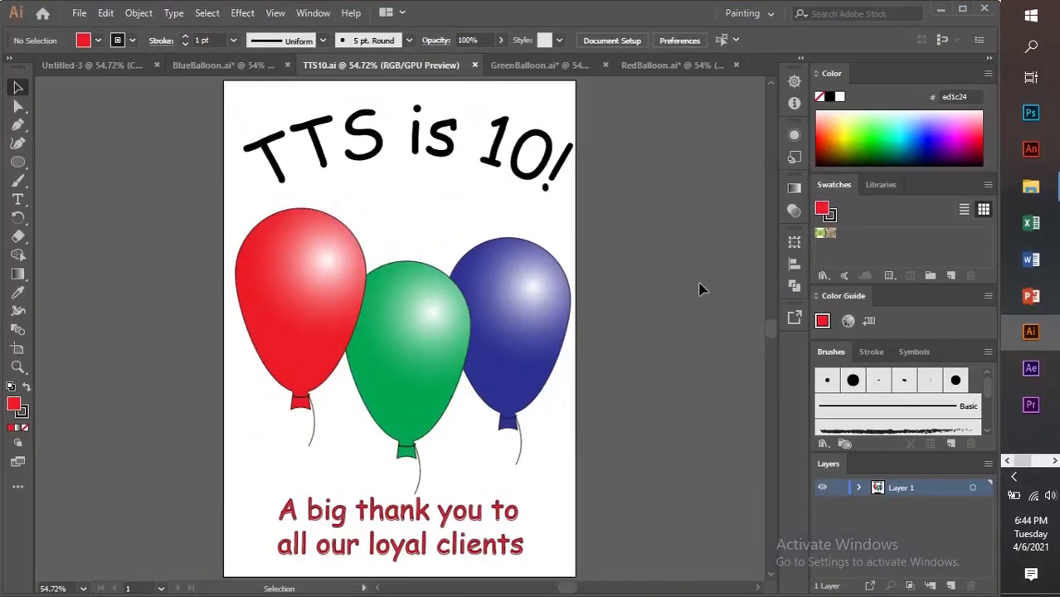